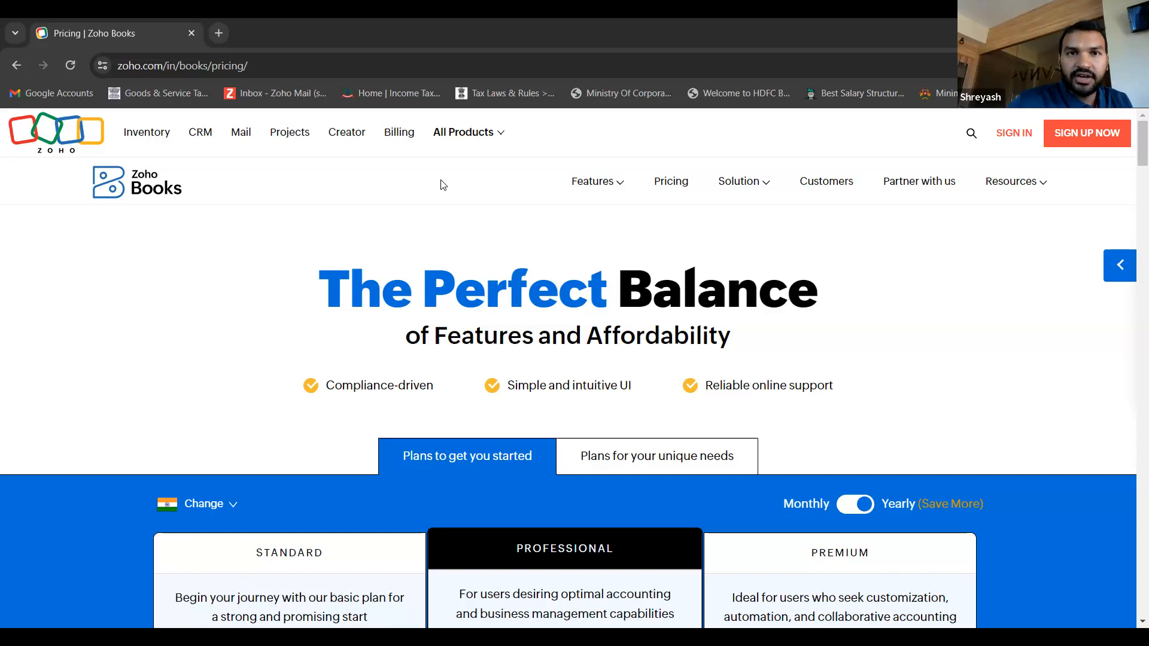
- Browse the Zoho product catalogue category by category, from Sales through Developer Platforms, and return to the Finance products
left_click(476, 142)
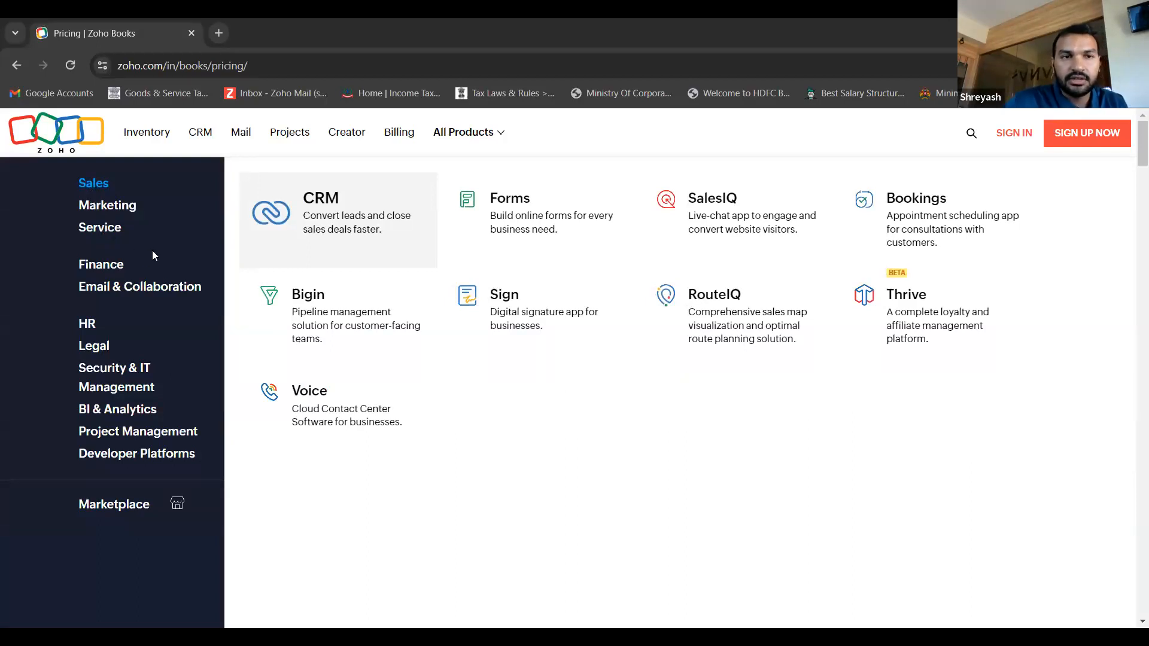
left_click(112, 205)
left_click(108, 229)
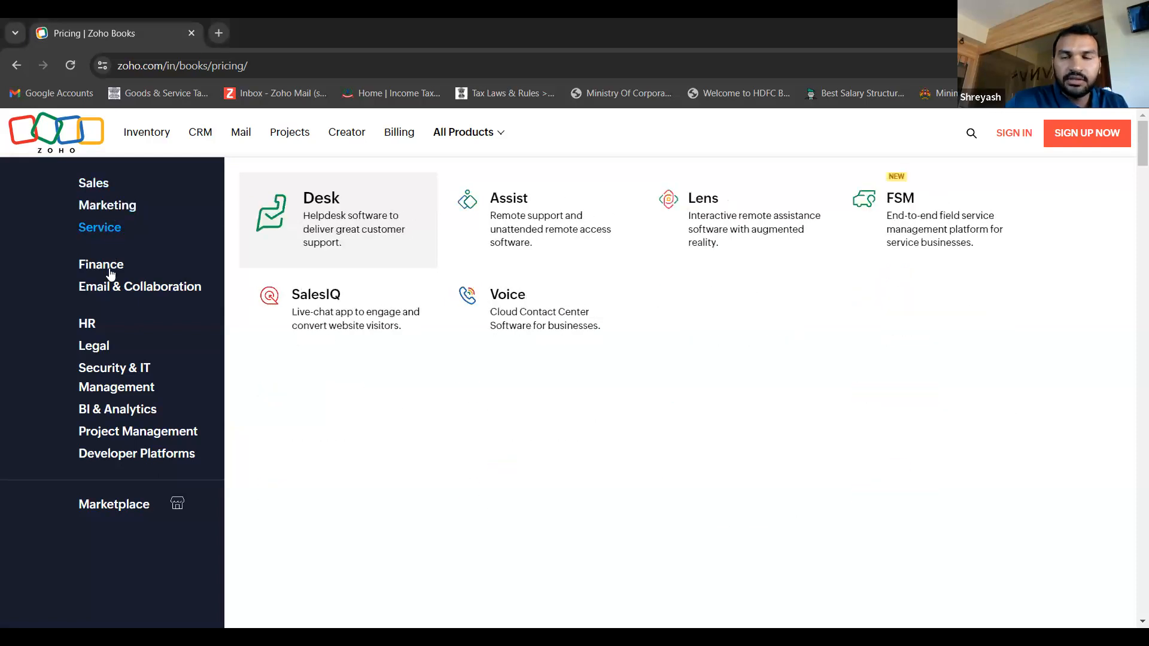
left_click(110, 269)
left_click(119, 293)
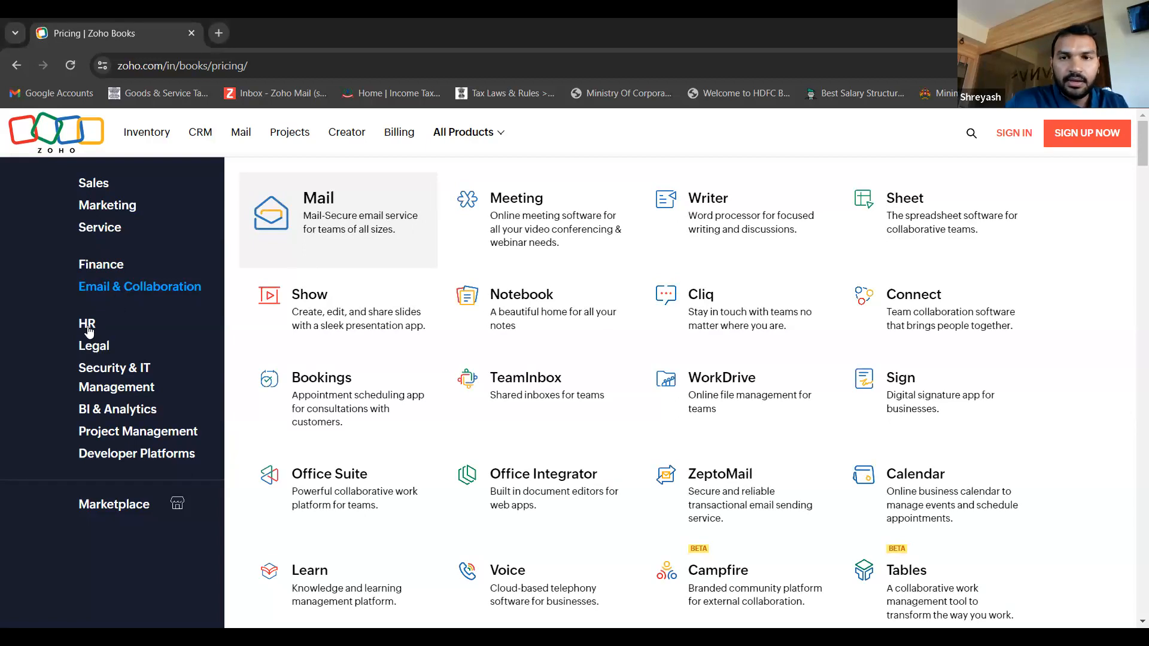
left_click(88, 329)
left_click(91, 353)
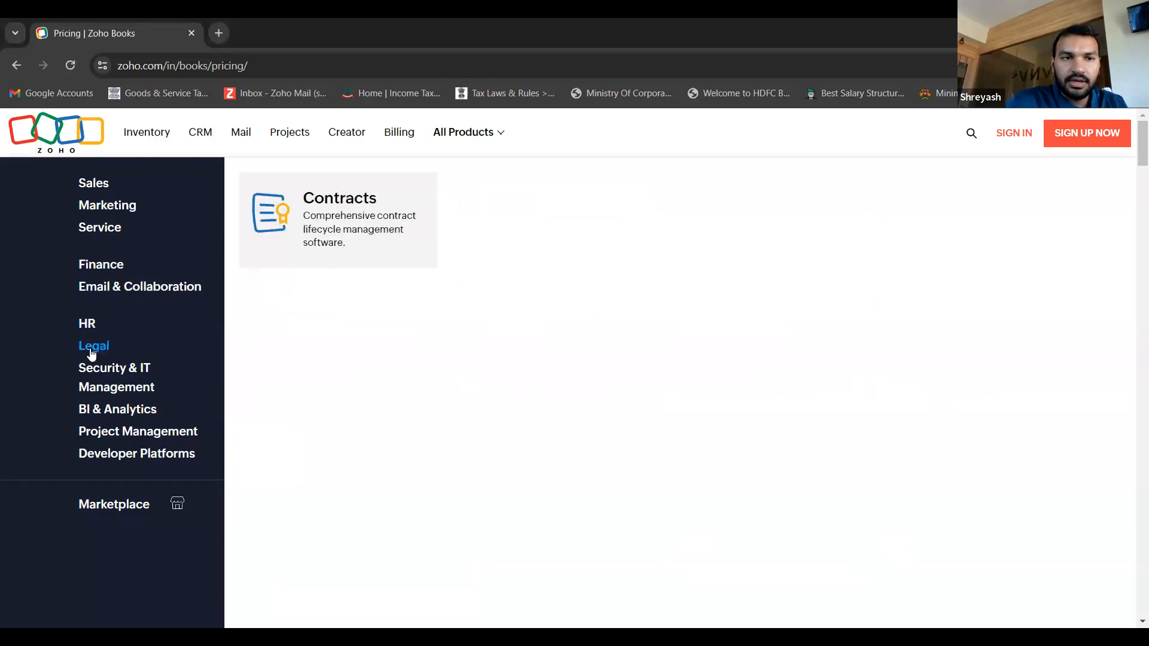
left_click(103, 380)
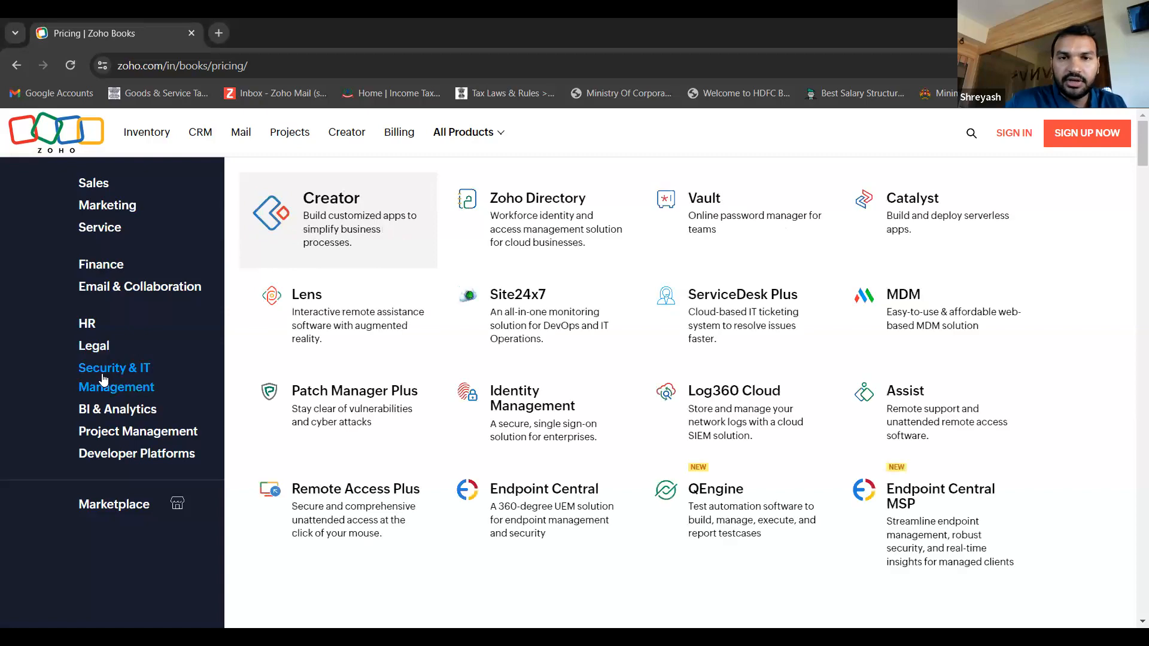
left_click(103, 416)
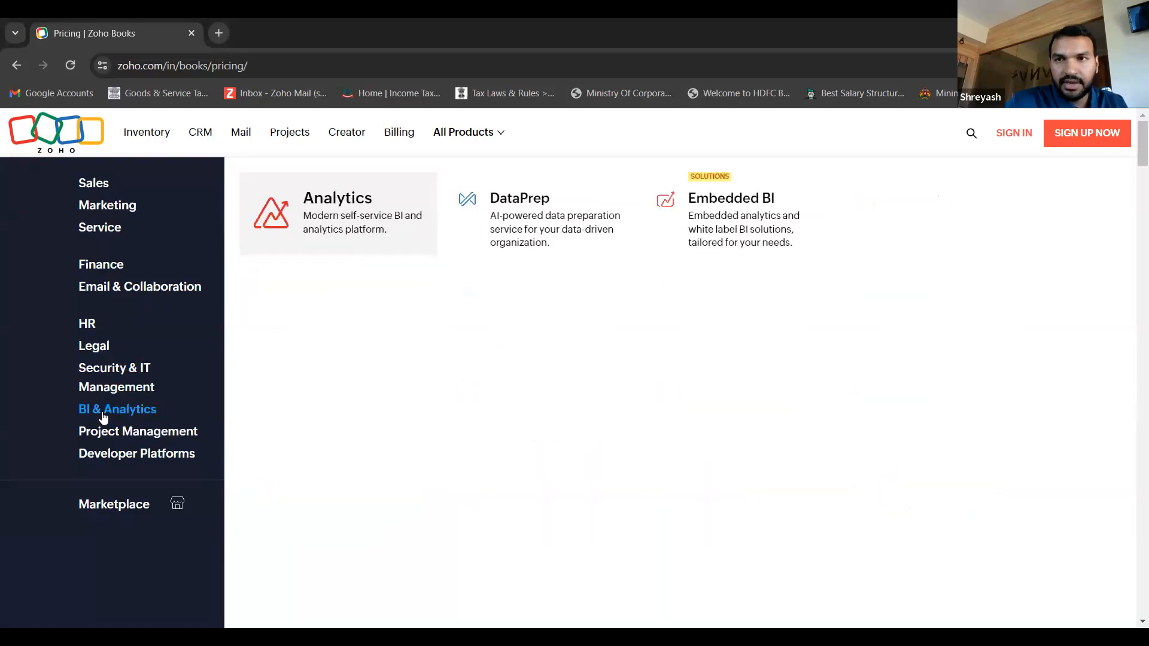
left_click(106, 440)
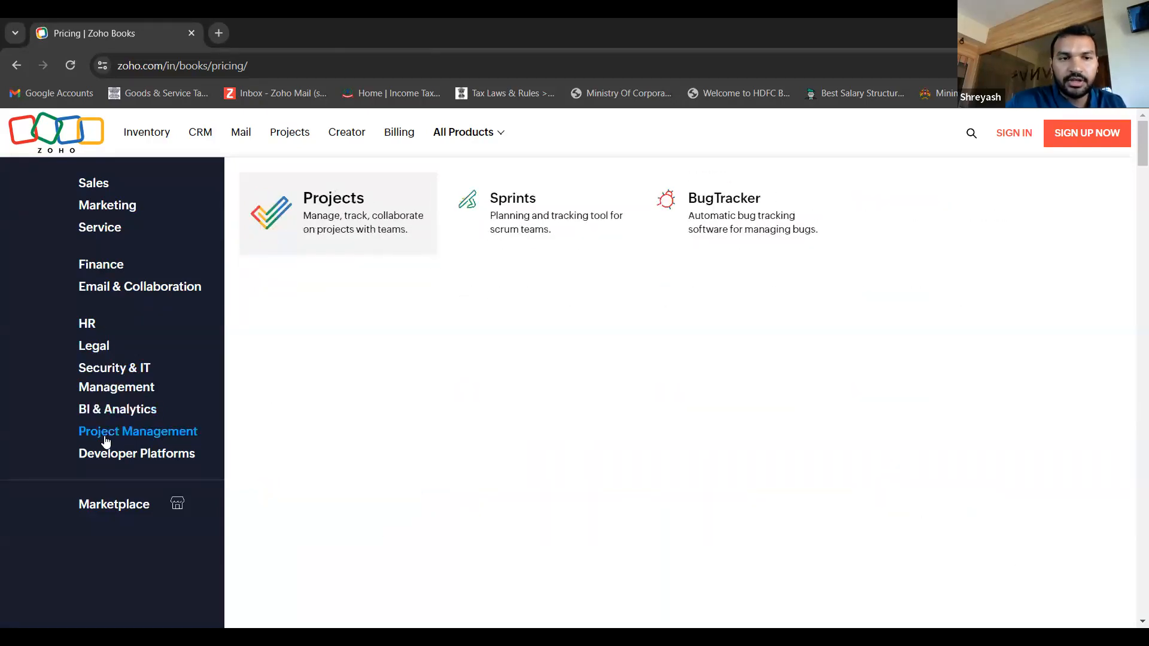
left_click(110, 460)
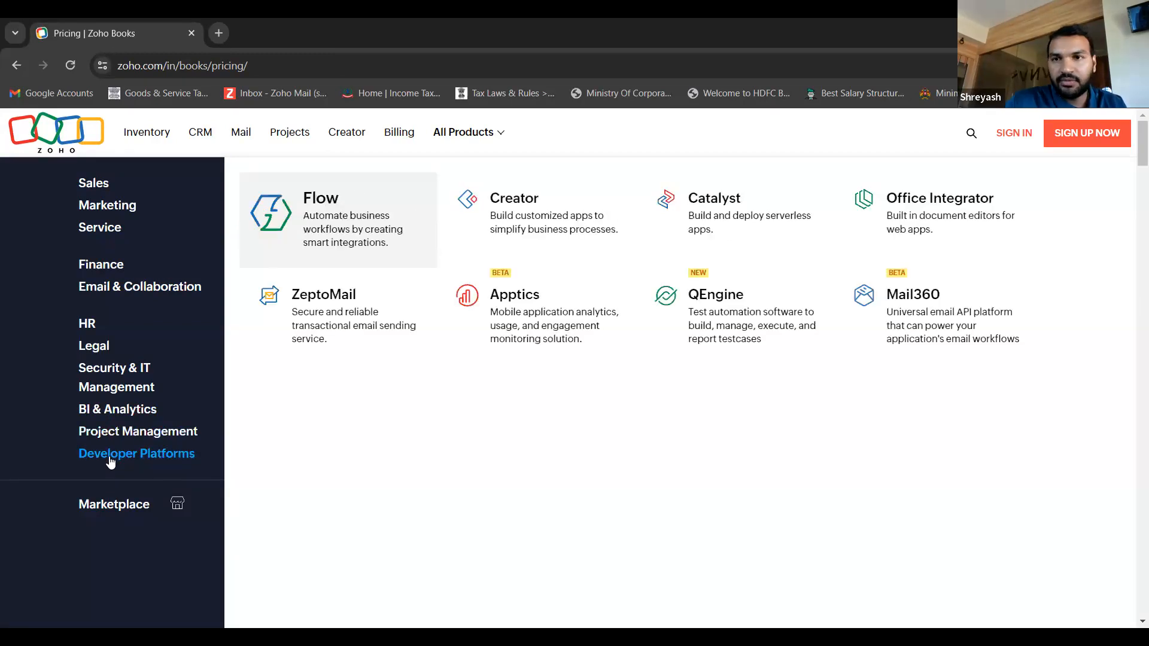
left_click(106, 268)
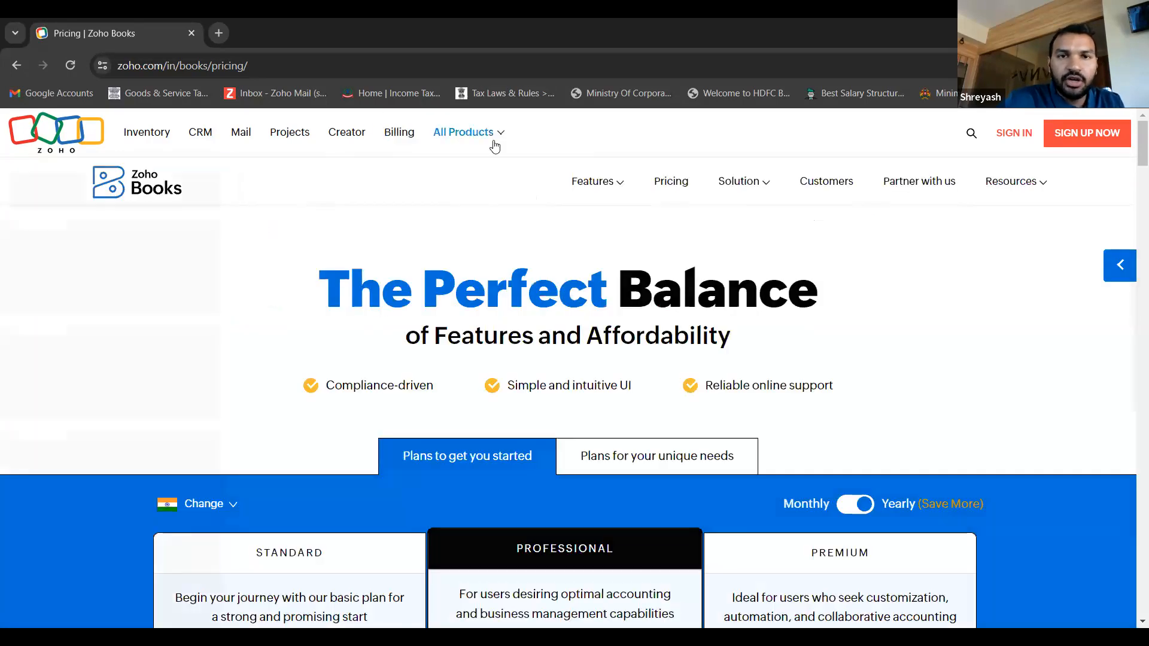
- Compare the monthly and yearly prices and the inclusions of the Standard, Professional and Premium plans on the pricing page
mouse_move(494, 142)
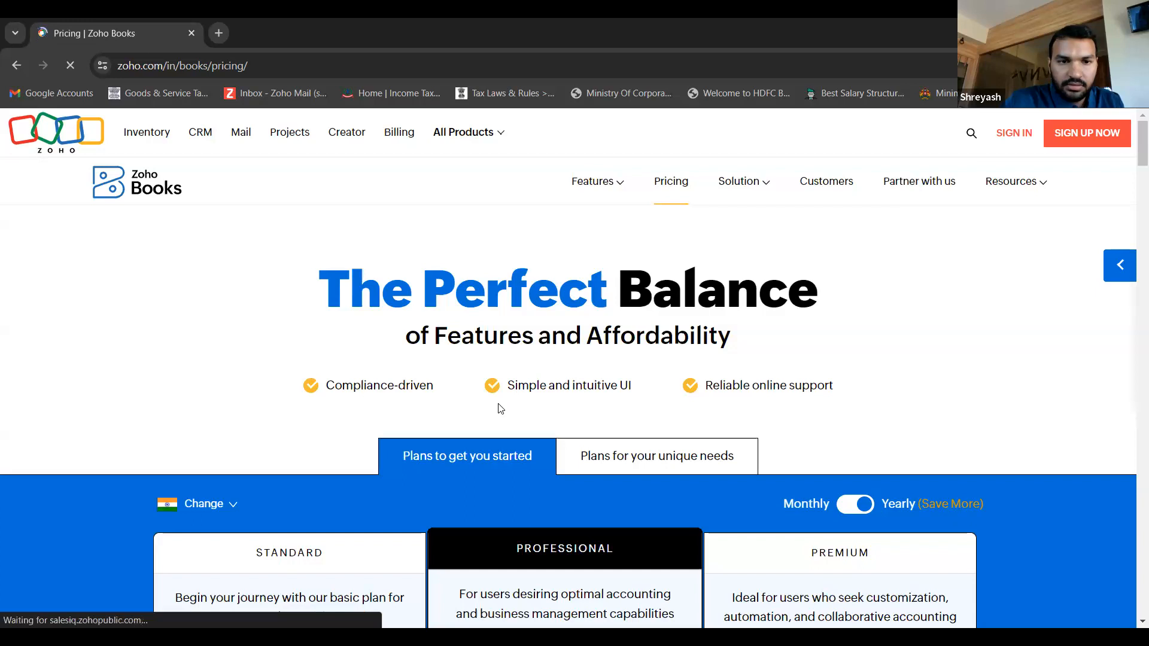
scroll(680, 344, "down", 4)
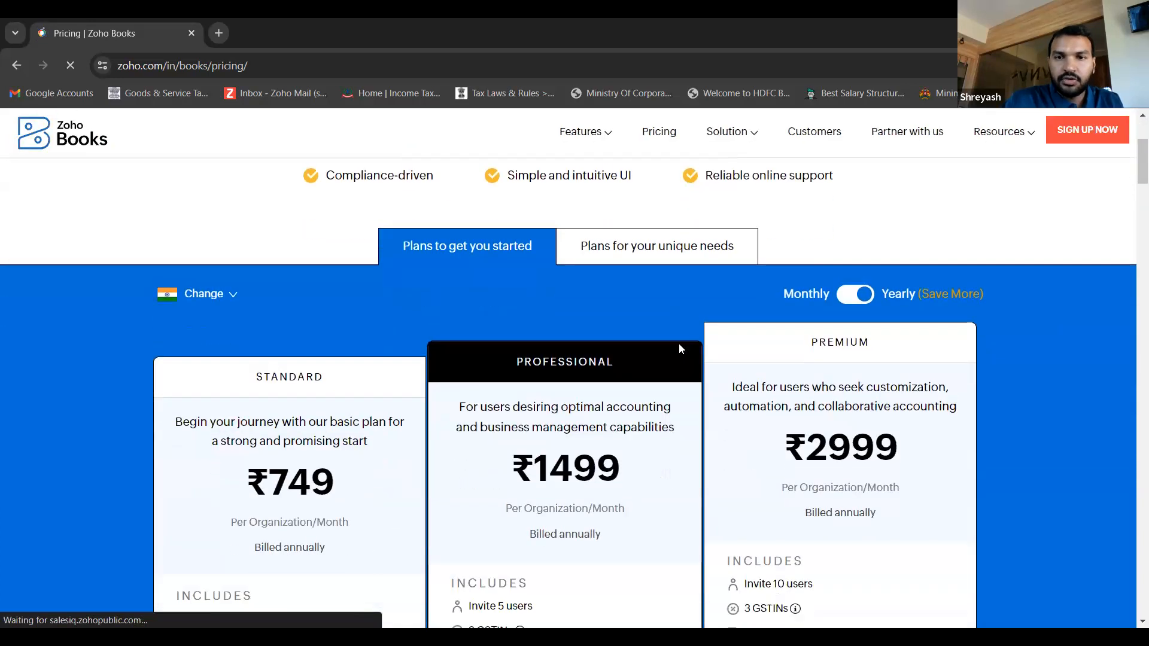
left_click(869, 243)
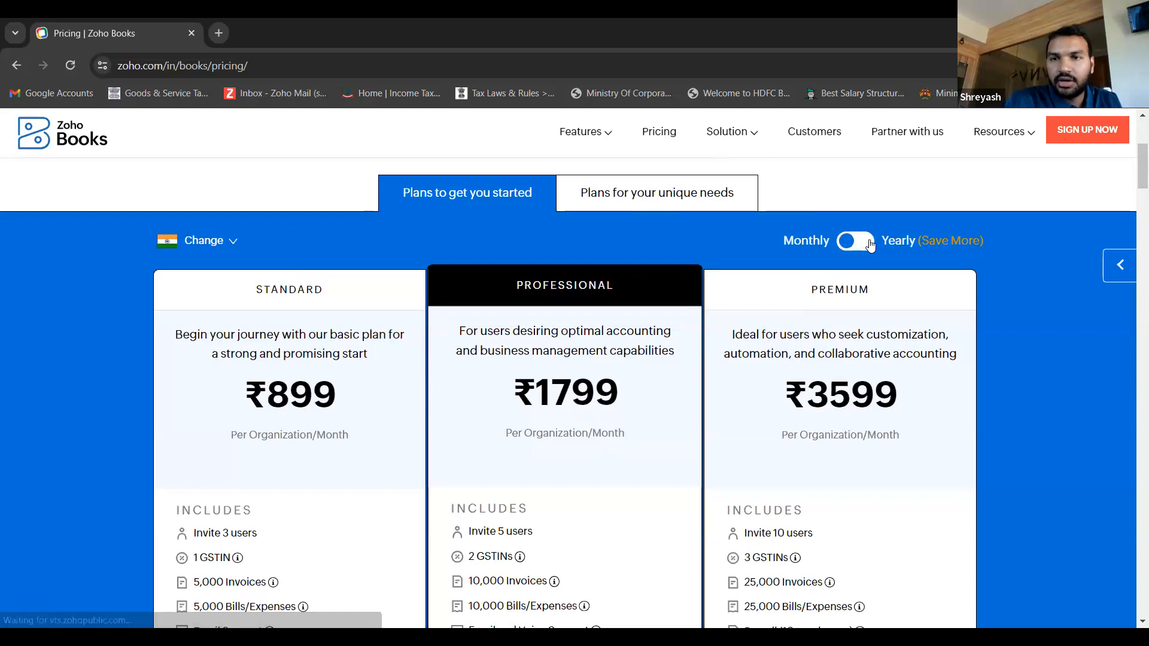
left_click(868, 242)
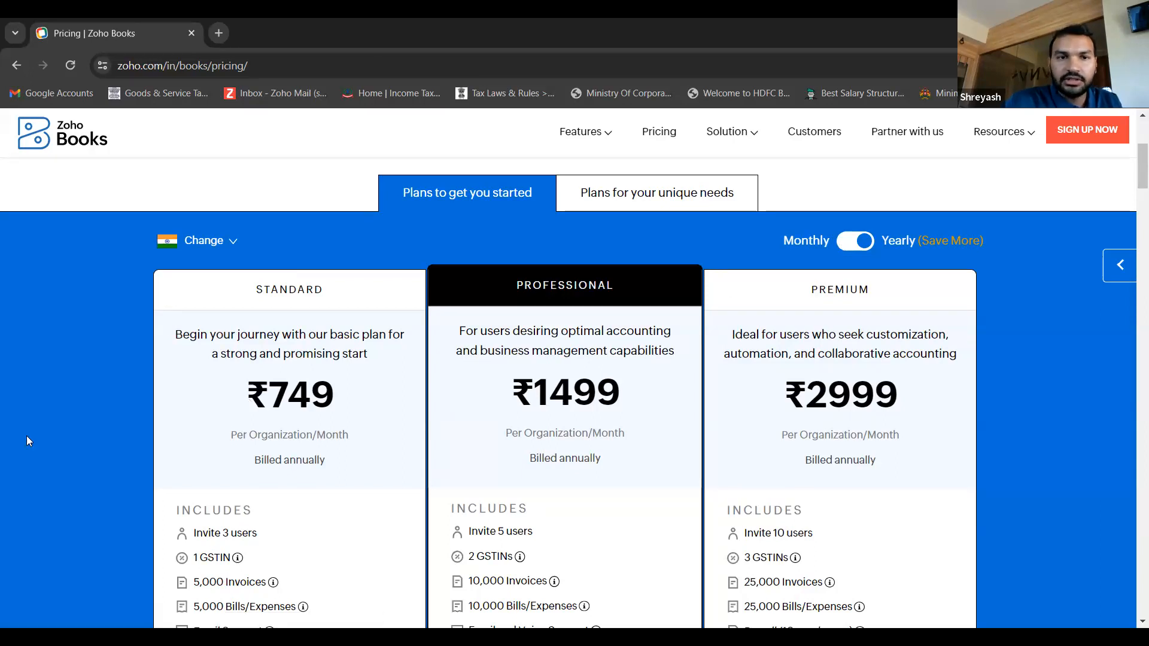
scroll(282, 412, "down", 1)
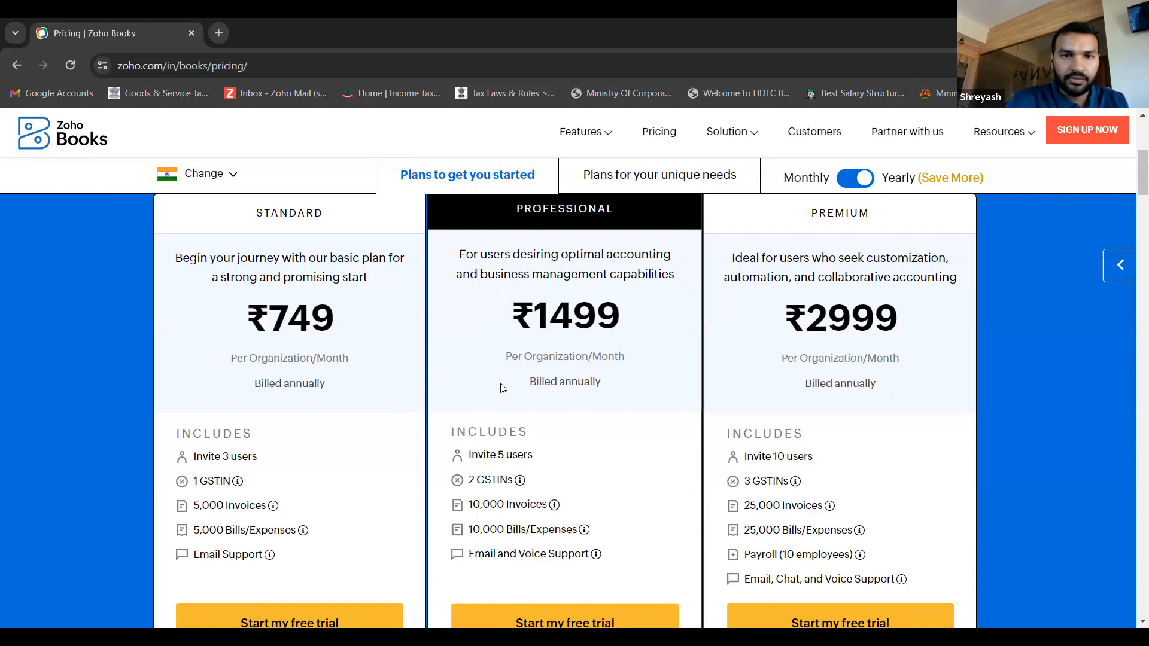
scroll(503, 386, "up", 3)
scroll(503, 388, "down", 5)
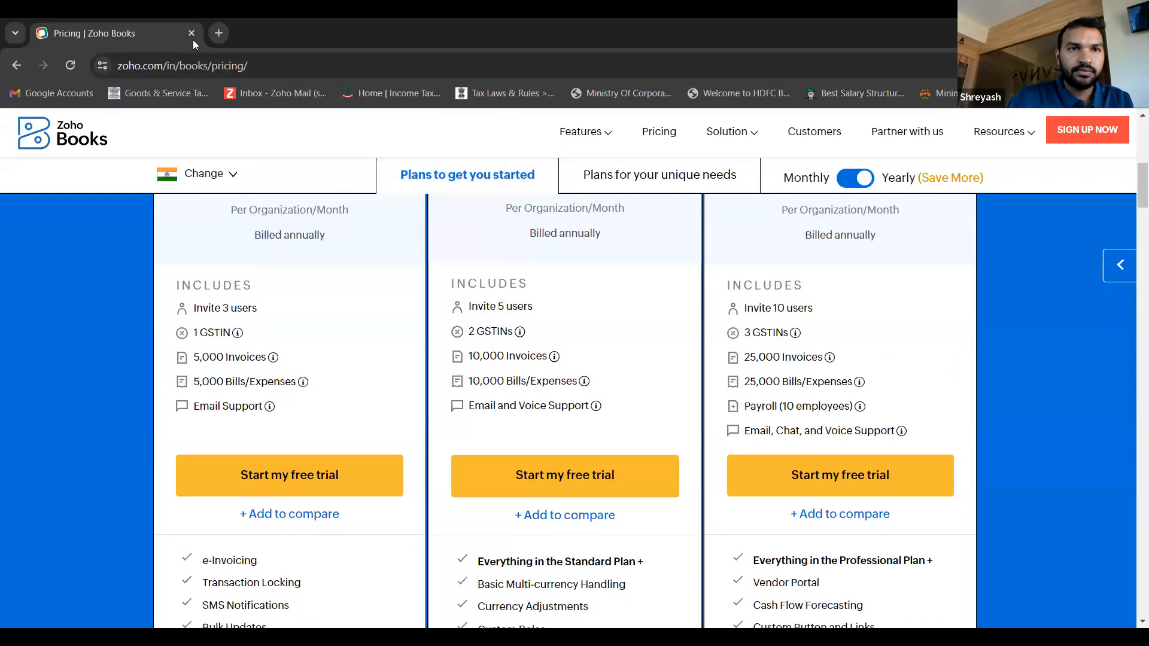
- Close the pricing page, go to the Zoho Books dashboard and check which organization is active in the organizations list
left_click(192, 36)
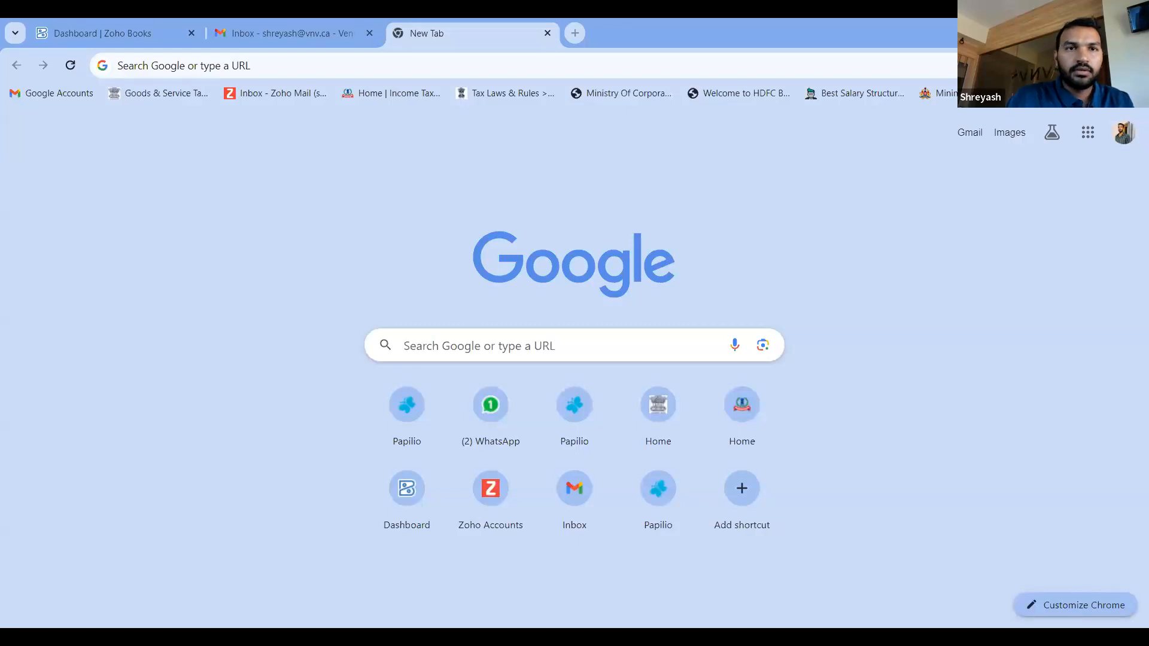
left_click(128, 24)
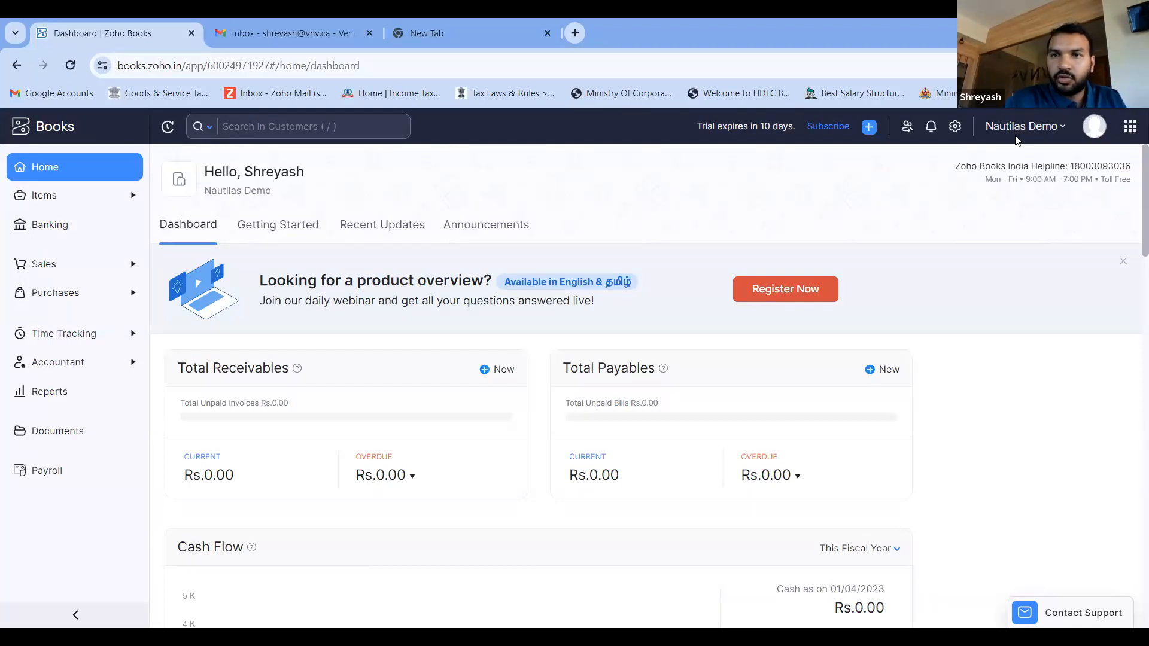
left_click(1019, 137)
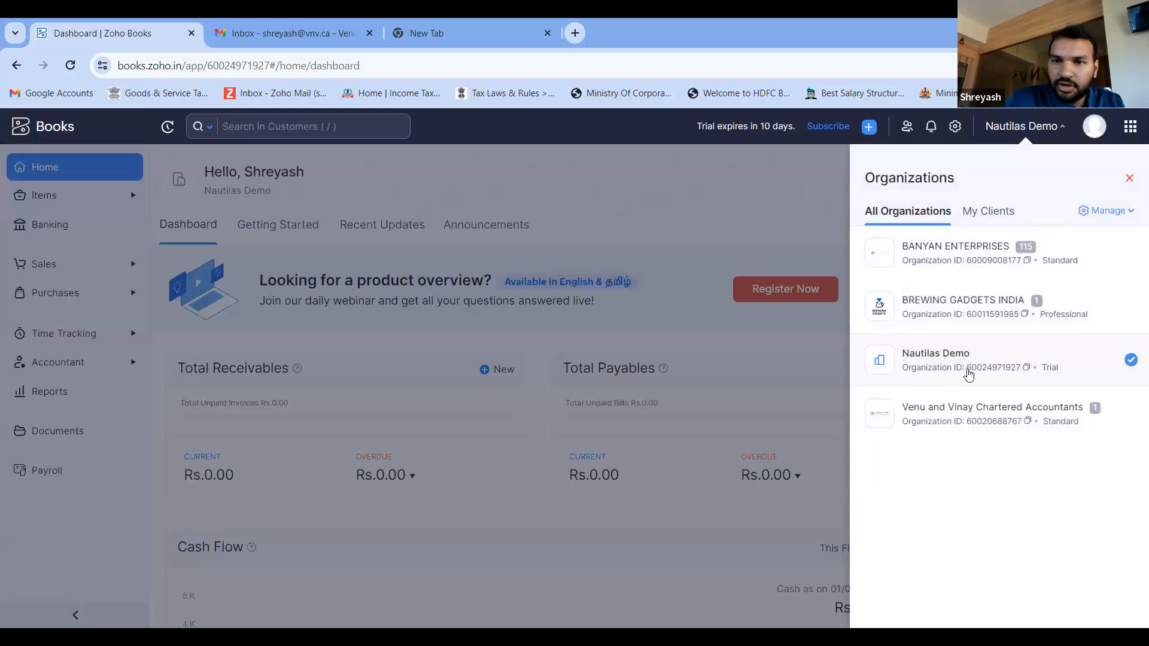
left_click(781, 230)
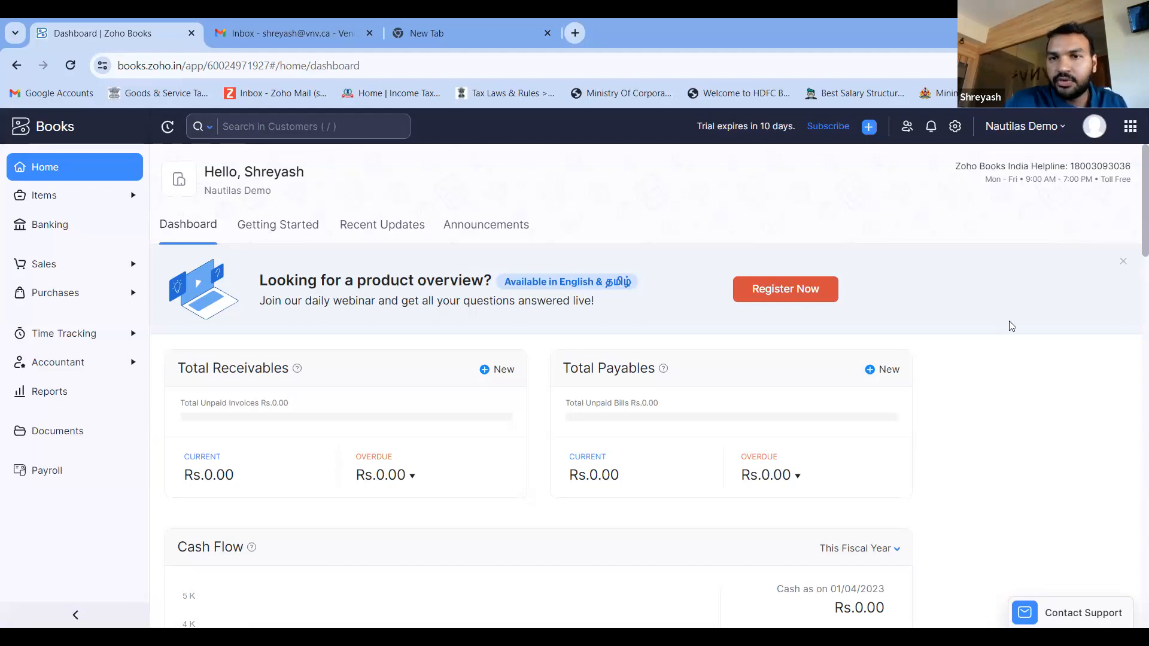
- Examine the dashboard's Total Receivables, Total Payables and Cash Flow sections, including the period choices for Cash Flow
scroll(1011, 327, "down", 1)
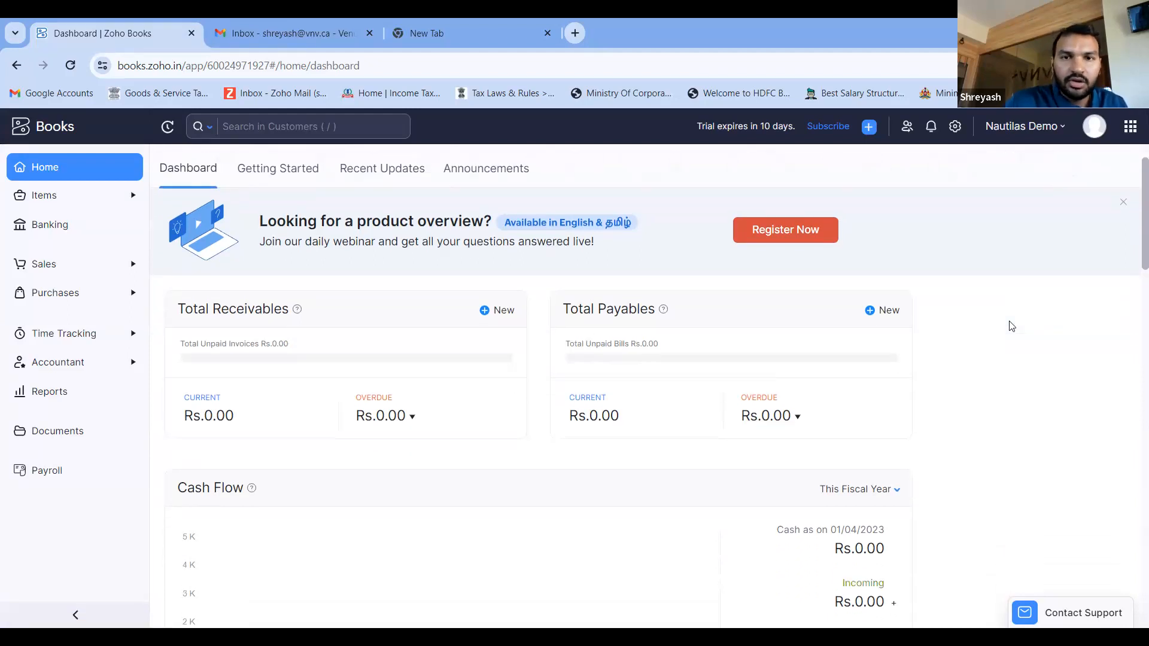
scroll(1012, 326, "down", 1)
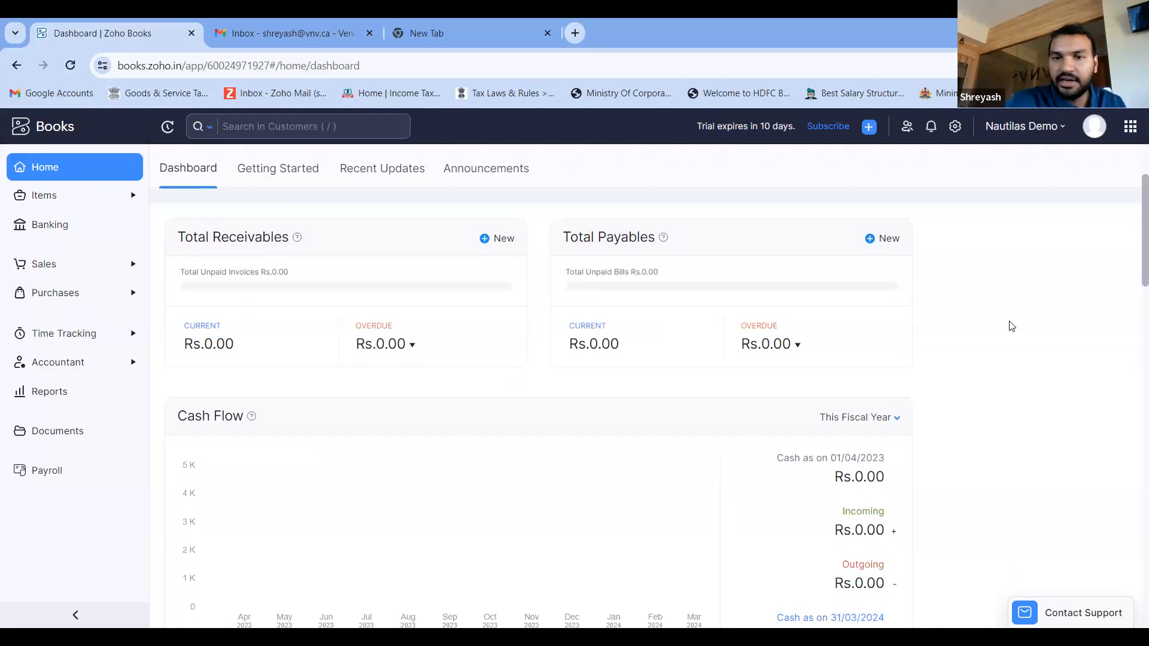
scroll(1011, 326, "down", 2)
scroll(1012, 326, "up", 3)
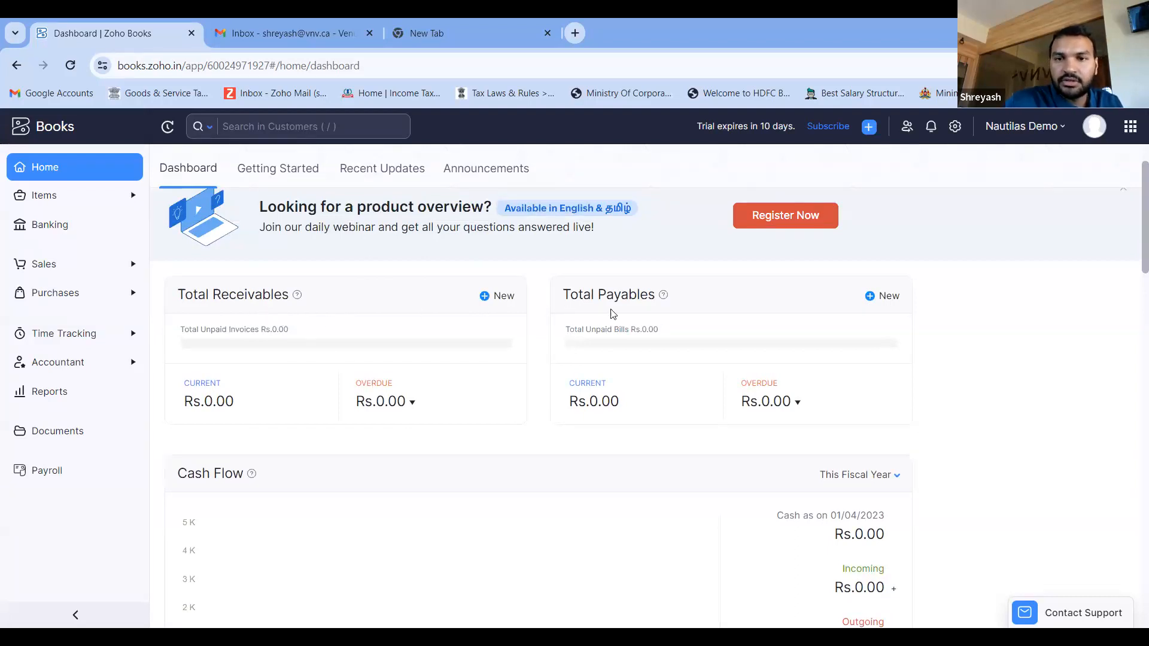
scroll(527, 494, "down", 2)
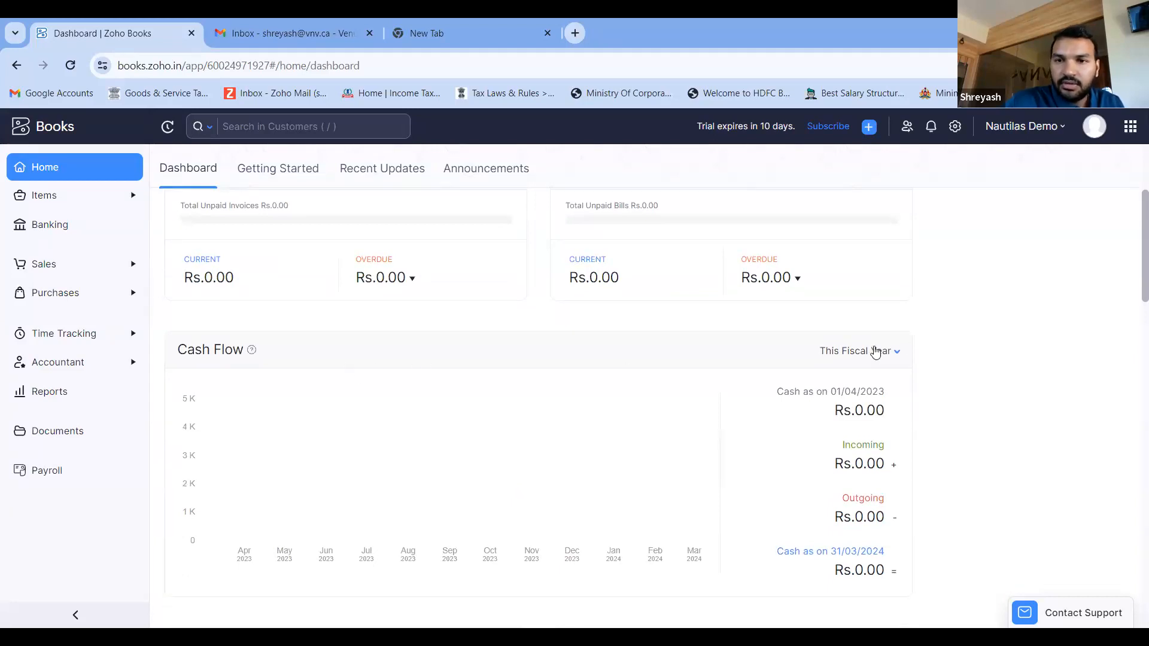
left_click(875, 352)
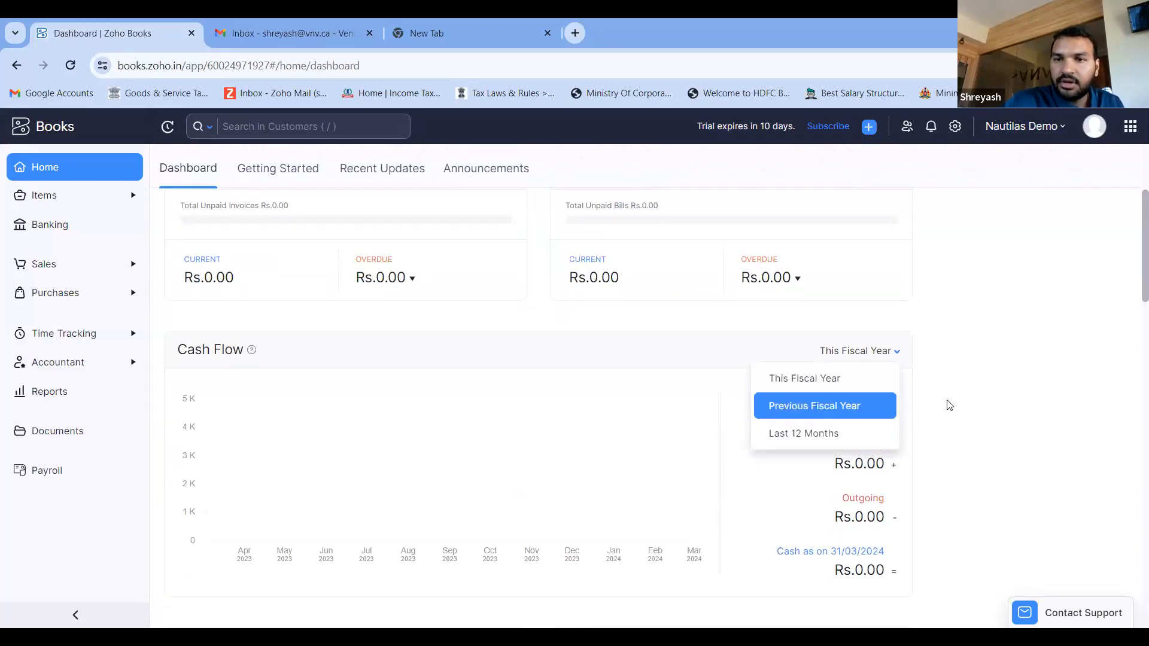
left_click(969, 367)
- Review the dashboard's Income and Expense, Top Expenses, Projects, and Bank and Credit Cards sections
scroll(453, 477, "down", 1)
scroll(453, 477, "down", 4)
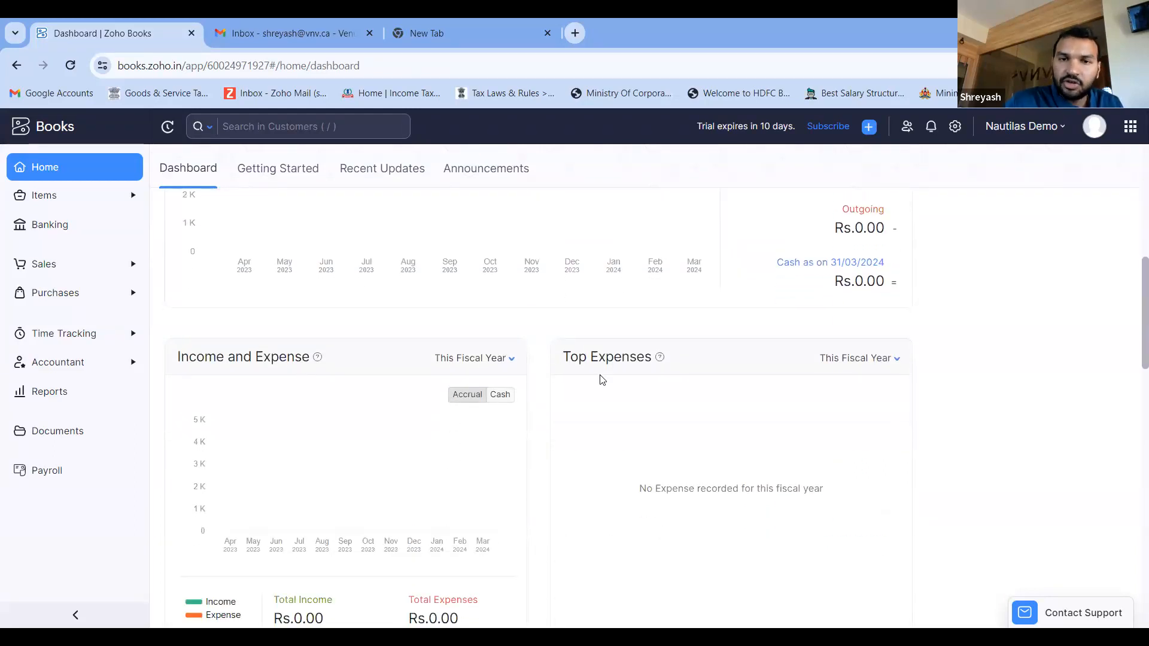
scroll(602, 380, "down", 6)
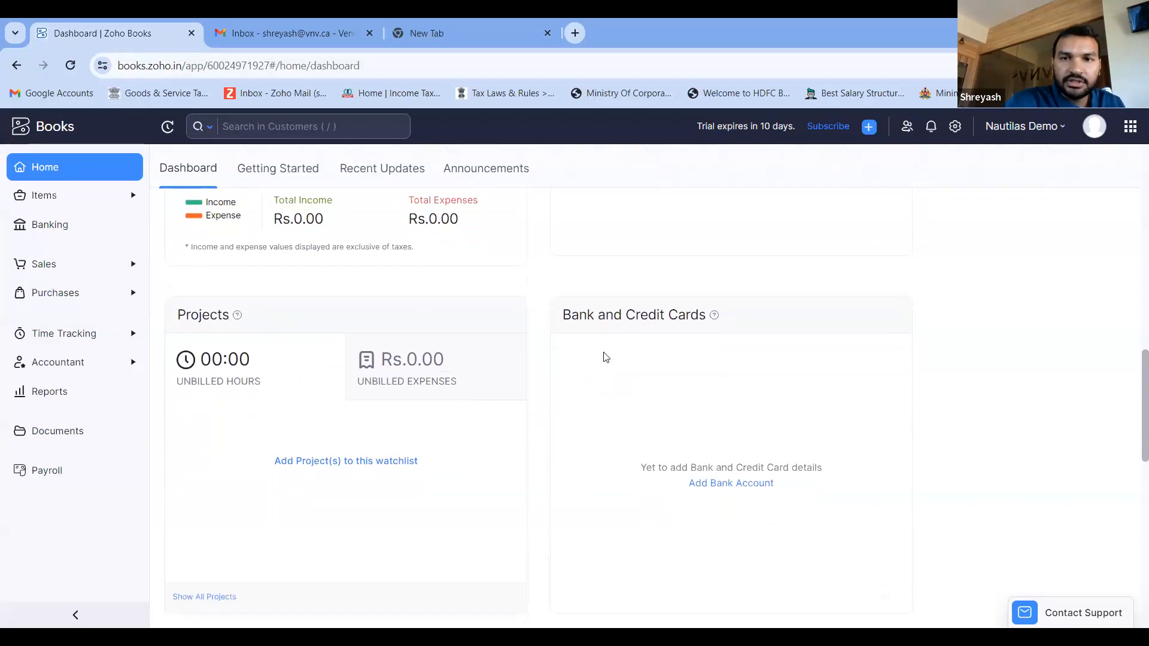
scroll(603, 357, "down", 4)
scroll(603, 357, "down", 3)
scroll(604, 354, "up", 16)
scroll(605, 354, "up", 1)
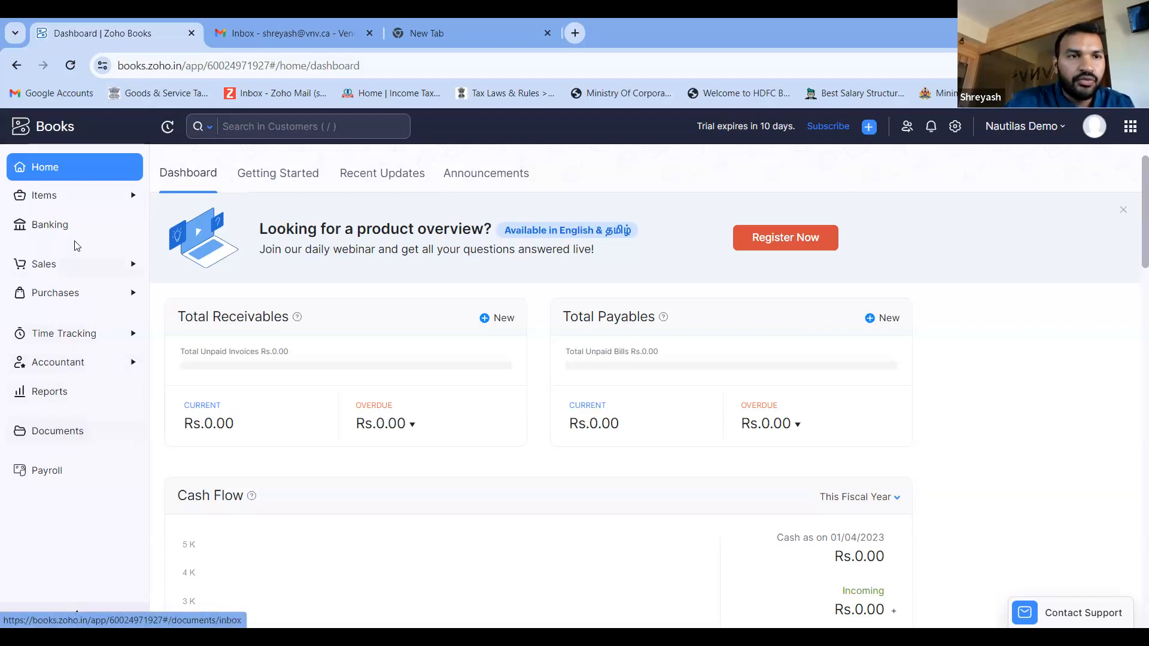
- Start a new item of type Service named "Professional Services"
left_click(99, 200)
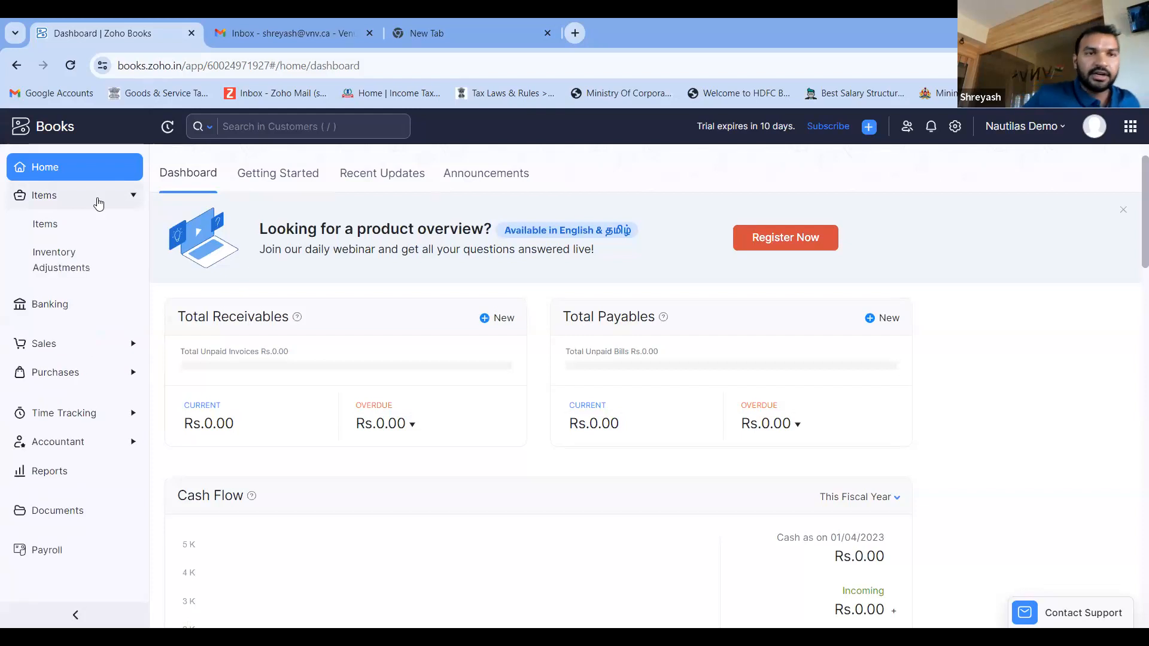
left_click(85, 233)
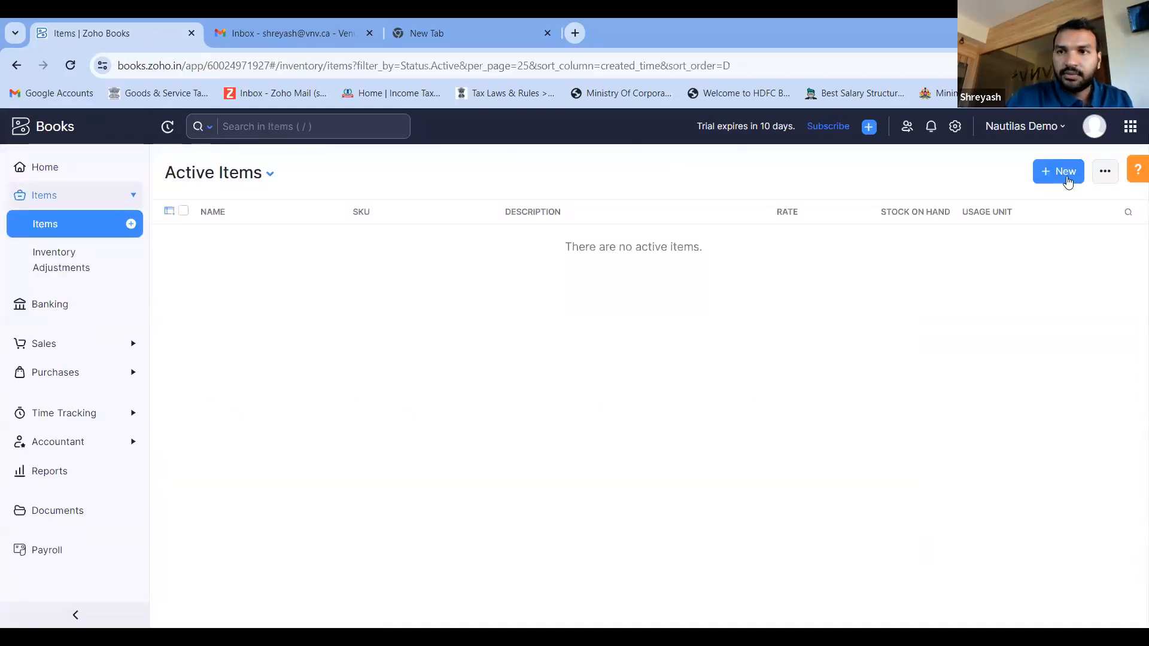
left_click(1068, 178)
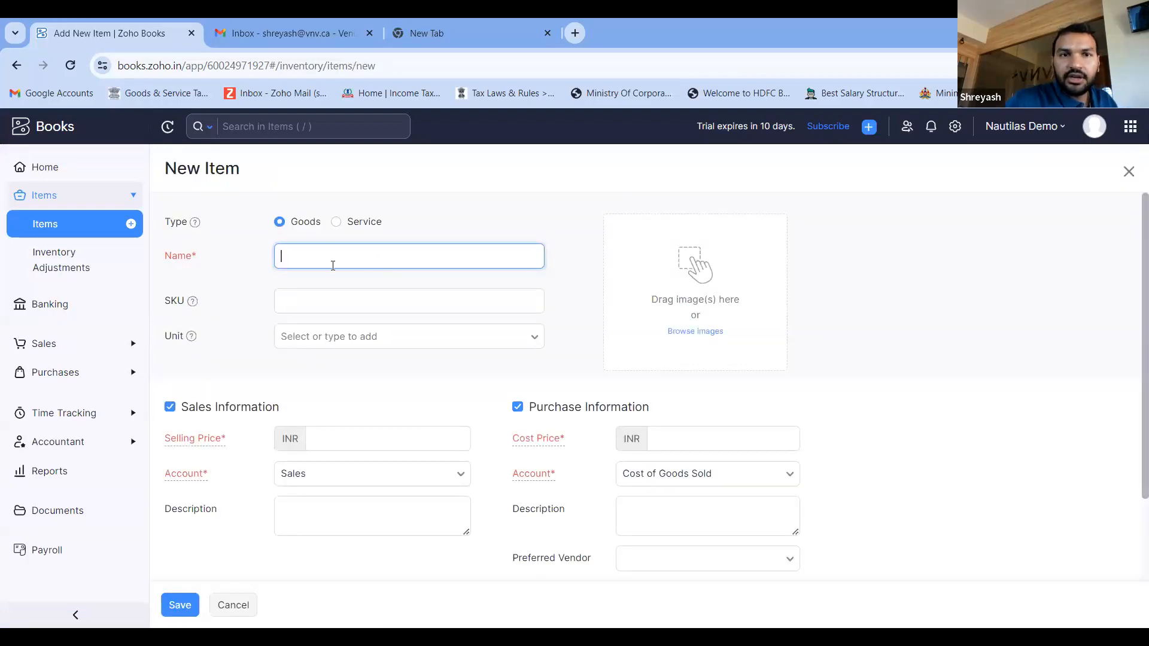
left_click(336, 223)
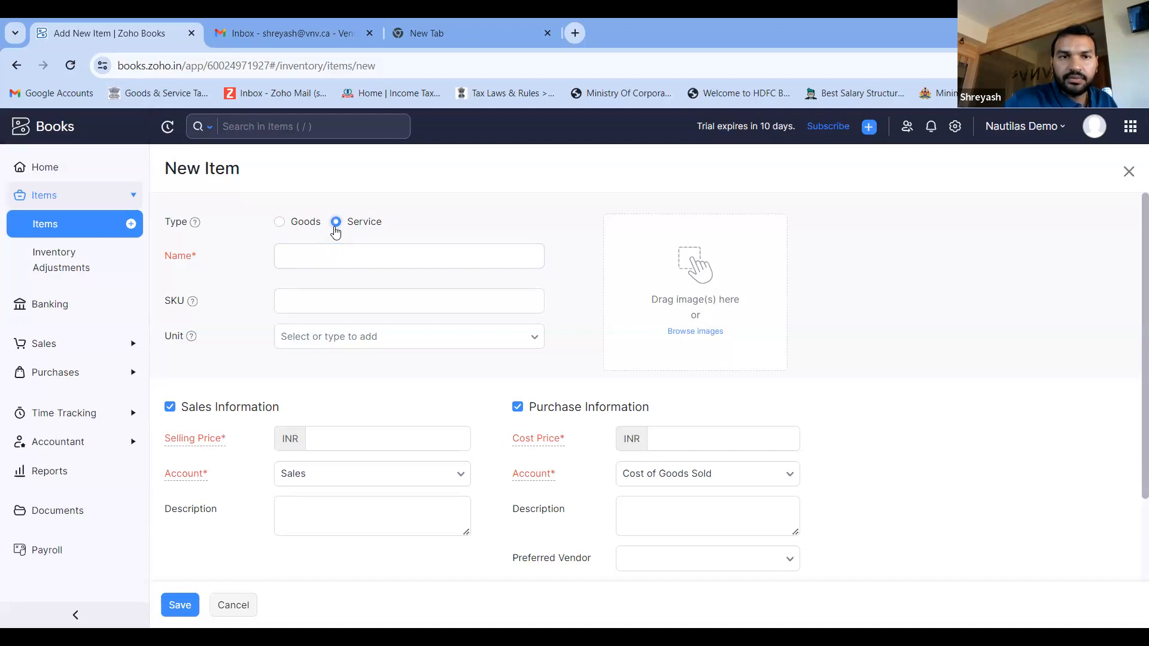
left_click(324, 254)
type("Professional")
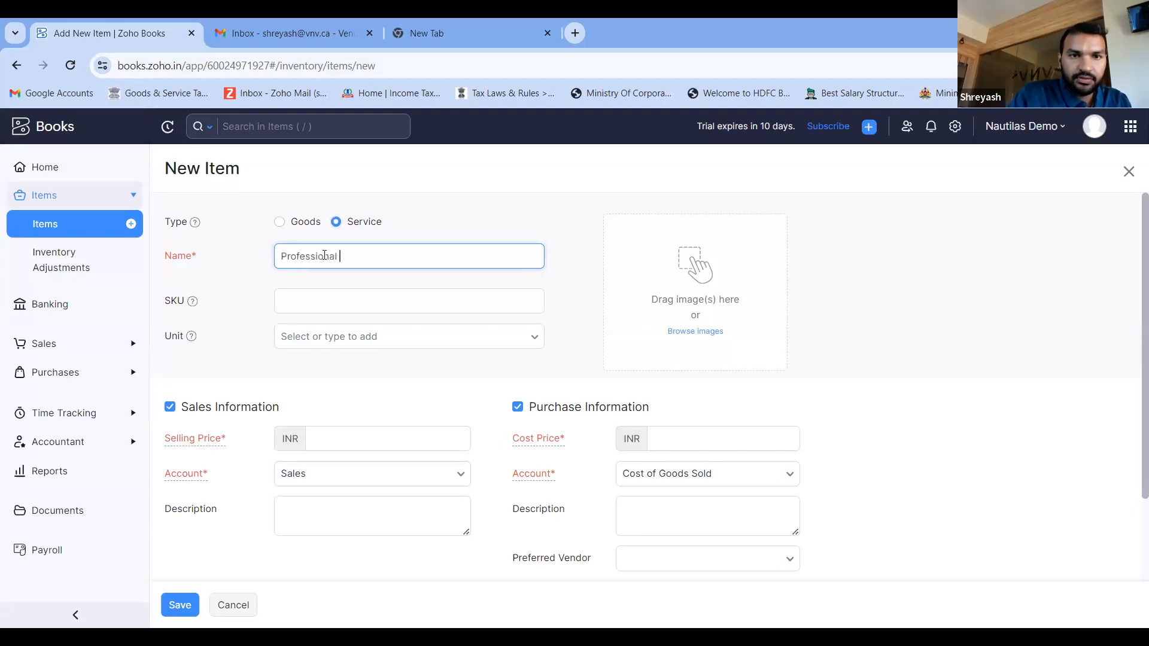
type(" Services")
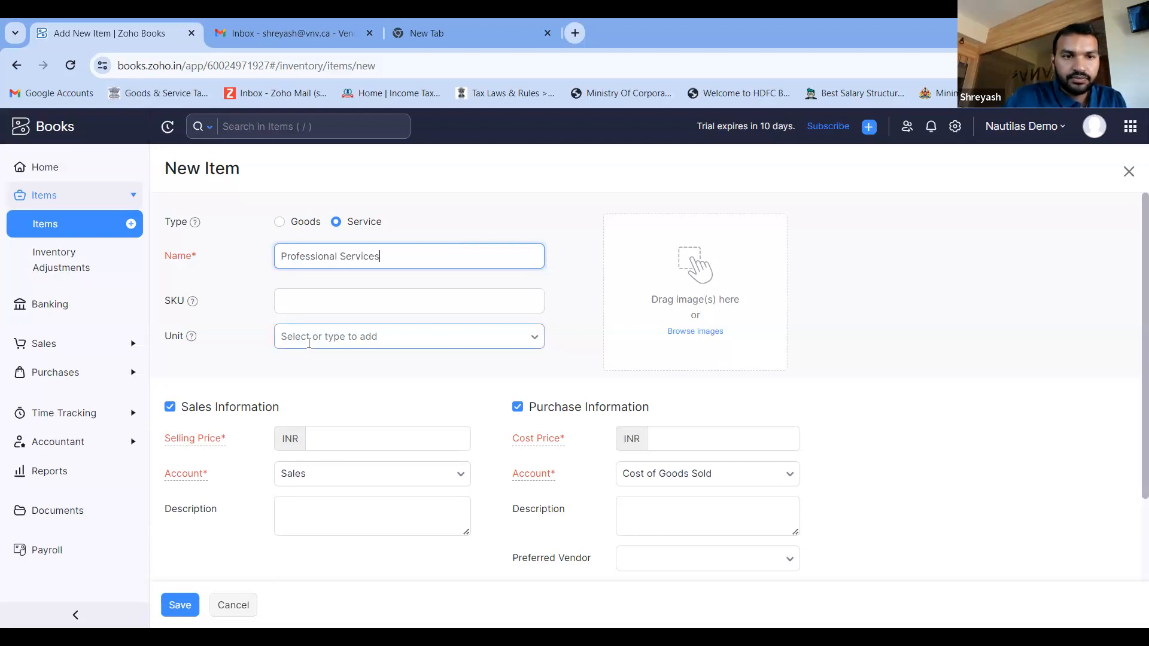
- Exclude purchase information from the item, set its selling price to INR 500, and save it
scroll(323, 347, "down", 1)
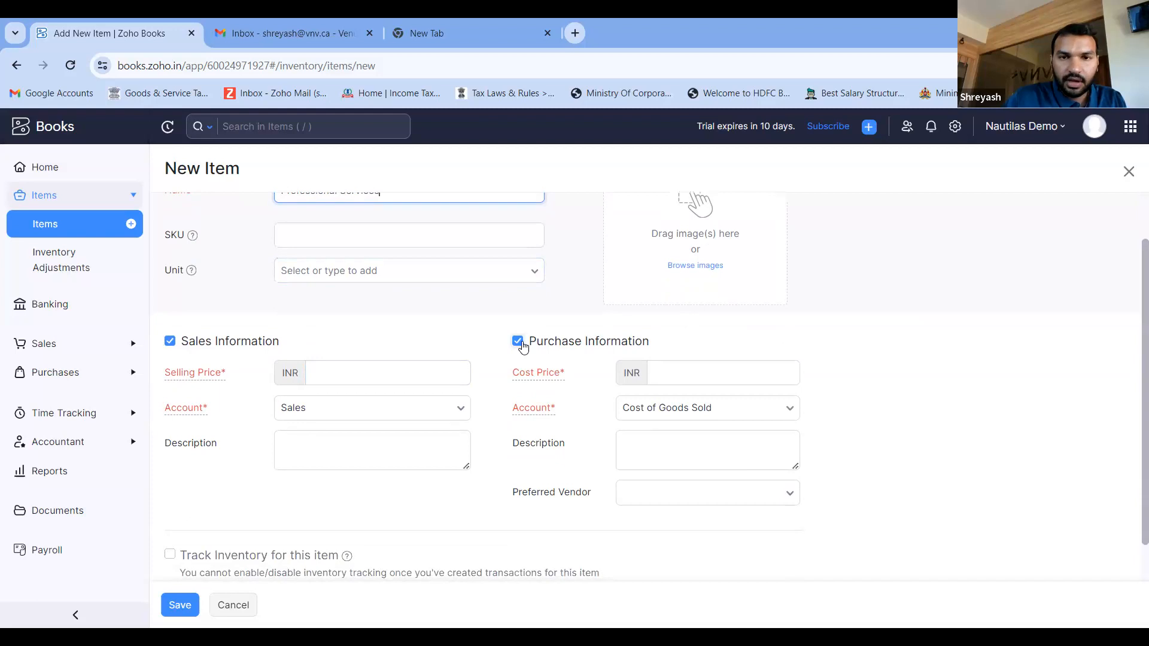
left_click(518, 342)
left_click(340, 379)
type("500")
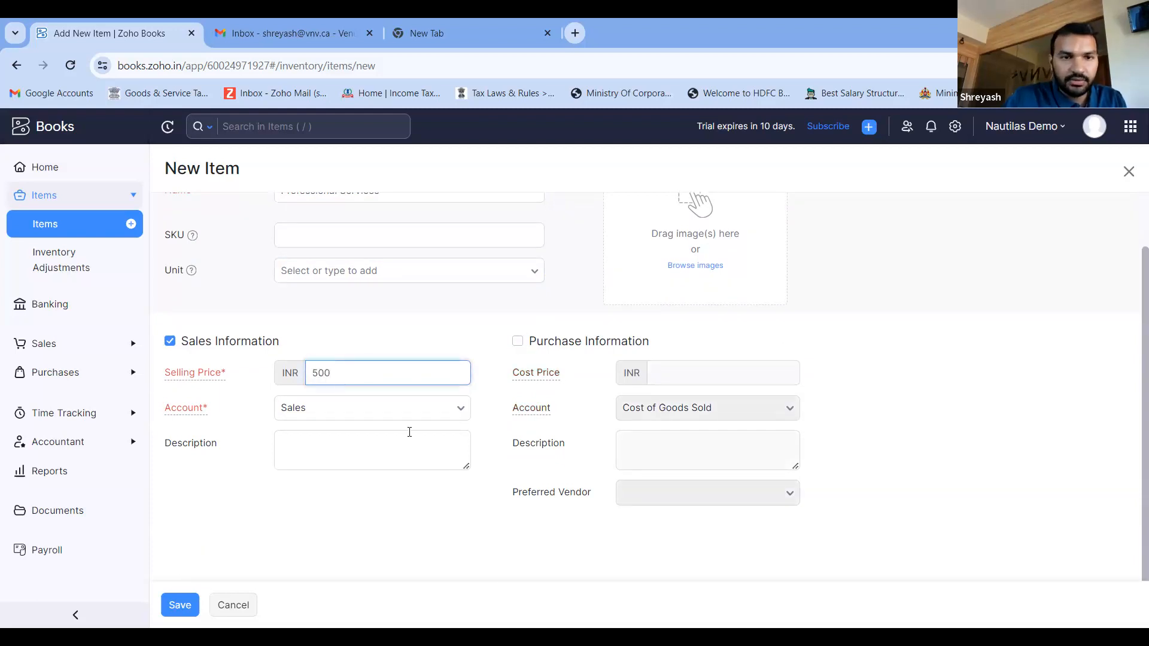
scroll(409, 432, "down", 1)
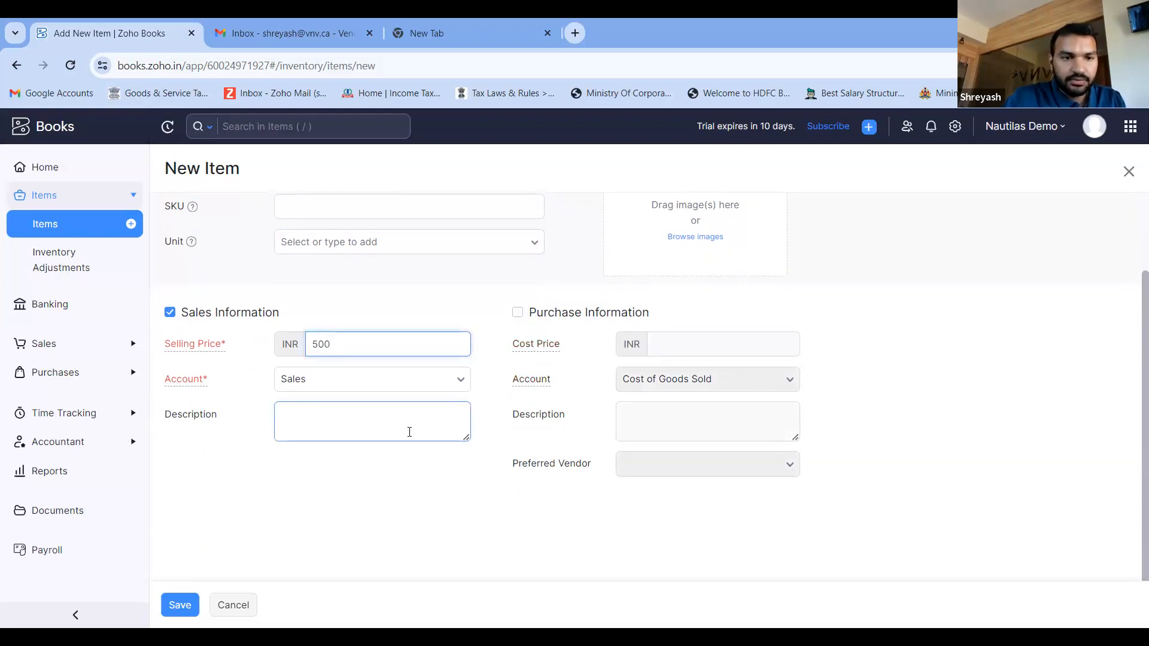
left_click(179, 605)
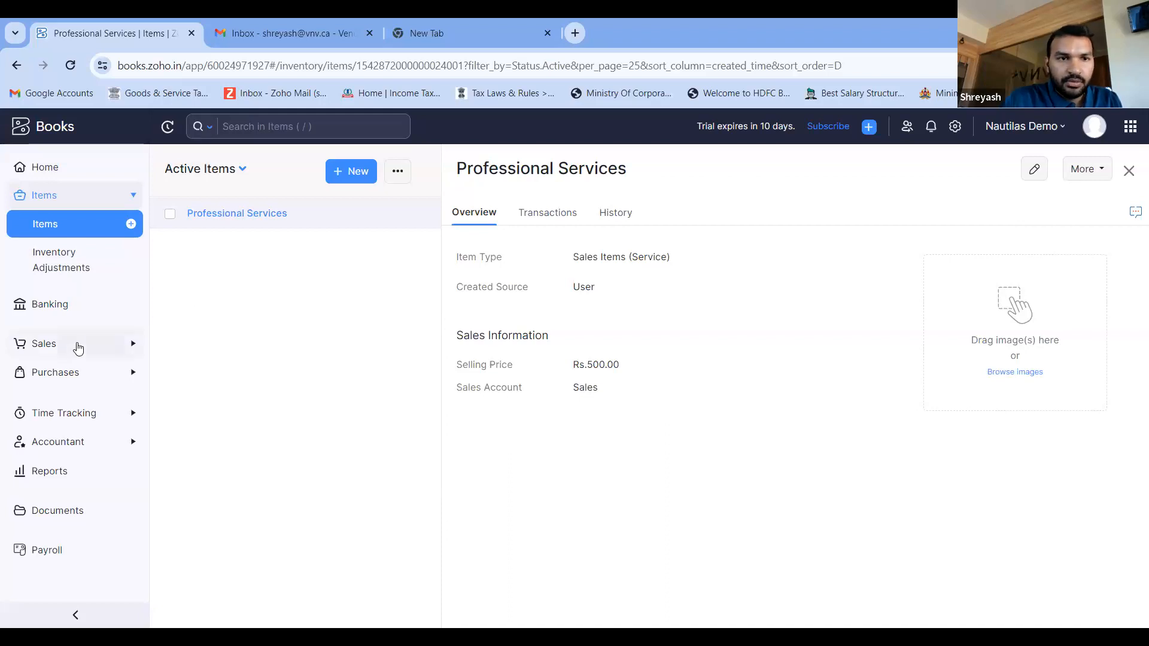
- Look over the Customers page and the Banking overview, and view the supported banks for adding a bank or credit card
left_click(78, 346)
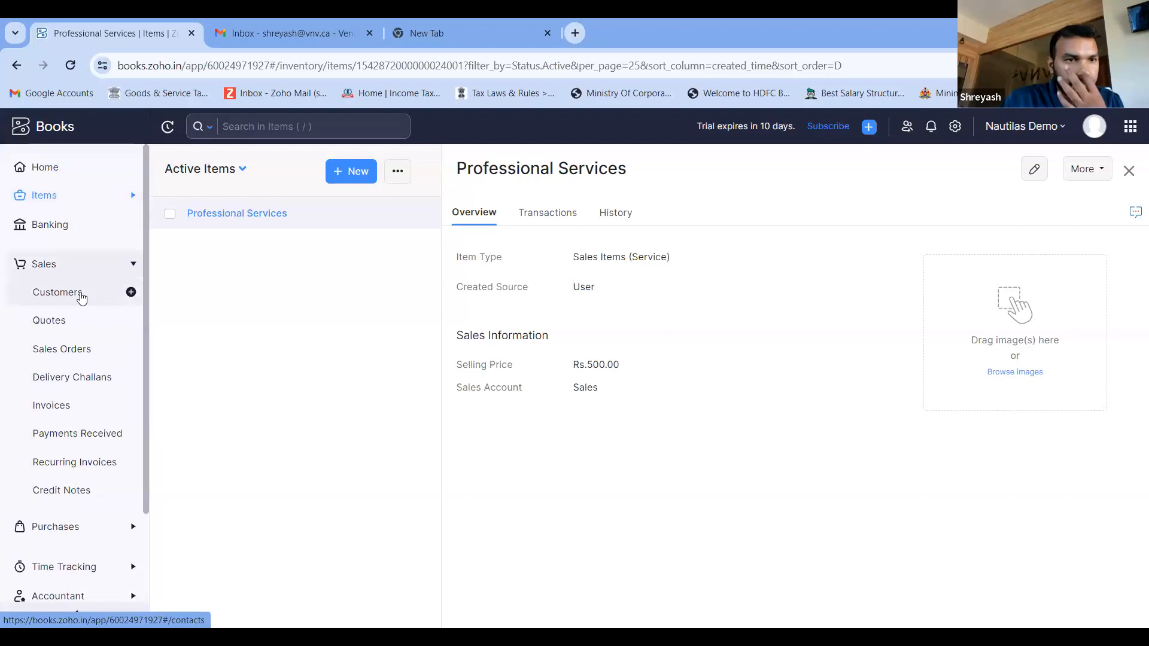
left_click(82, 297)
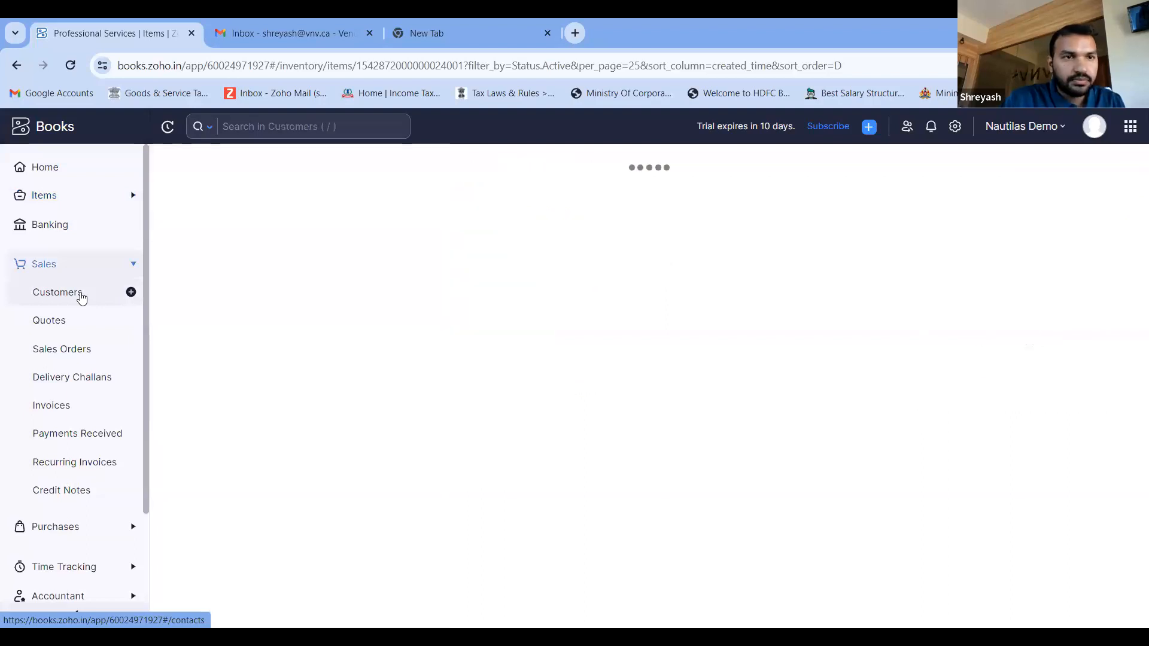
left_click(78, 200)
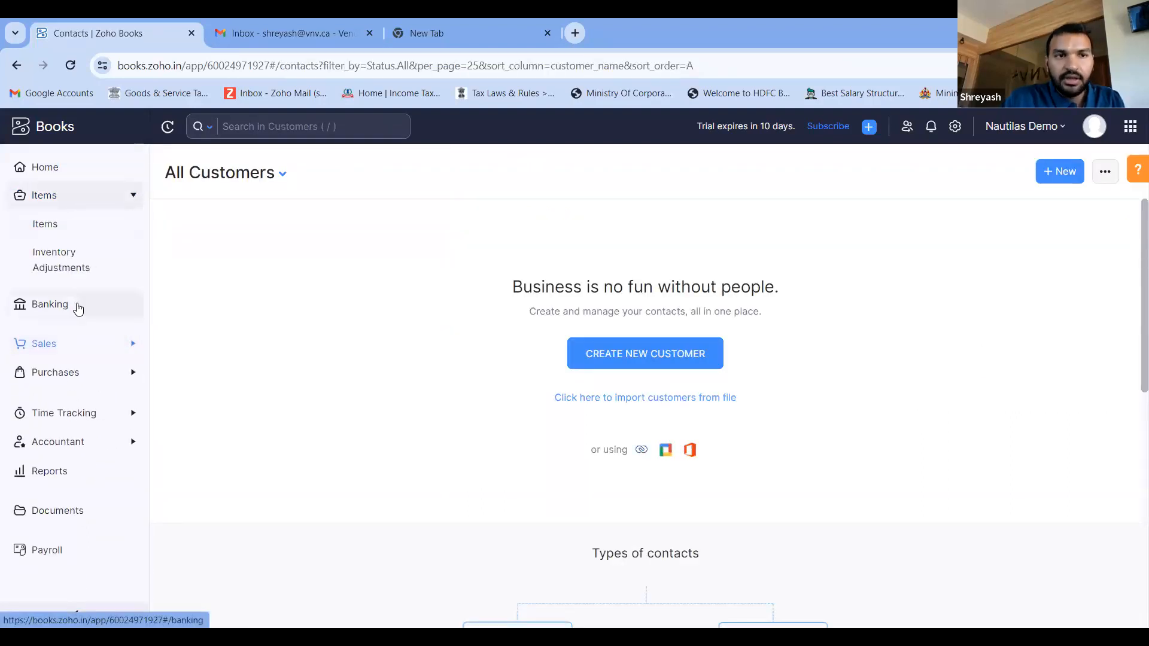
left_click(78, 307)
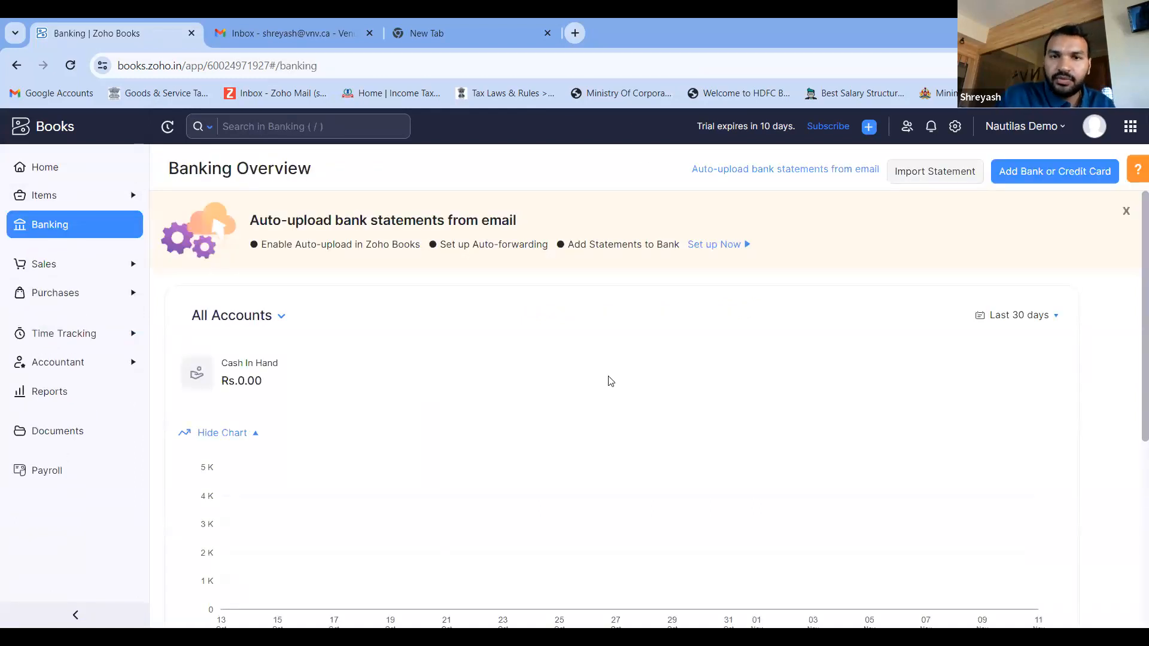
left_click(1039, 173)
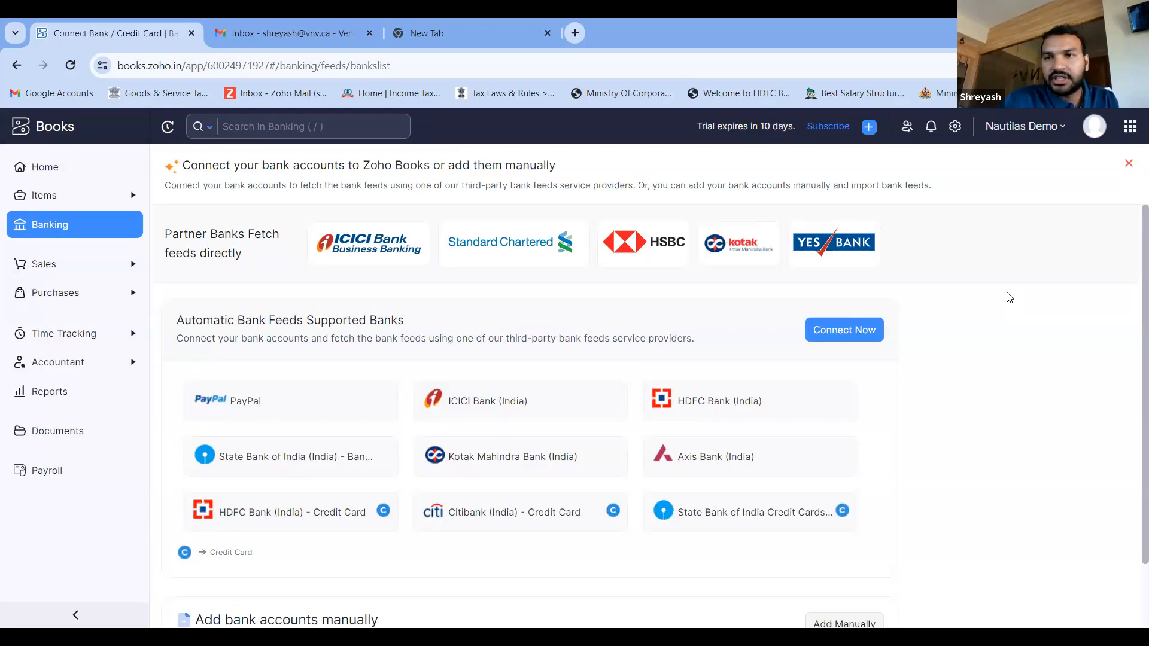
- Switch to the Brewing Gadgets India organization and review the active accounts in its Banking overview
left_click(1025, 126)
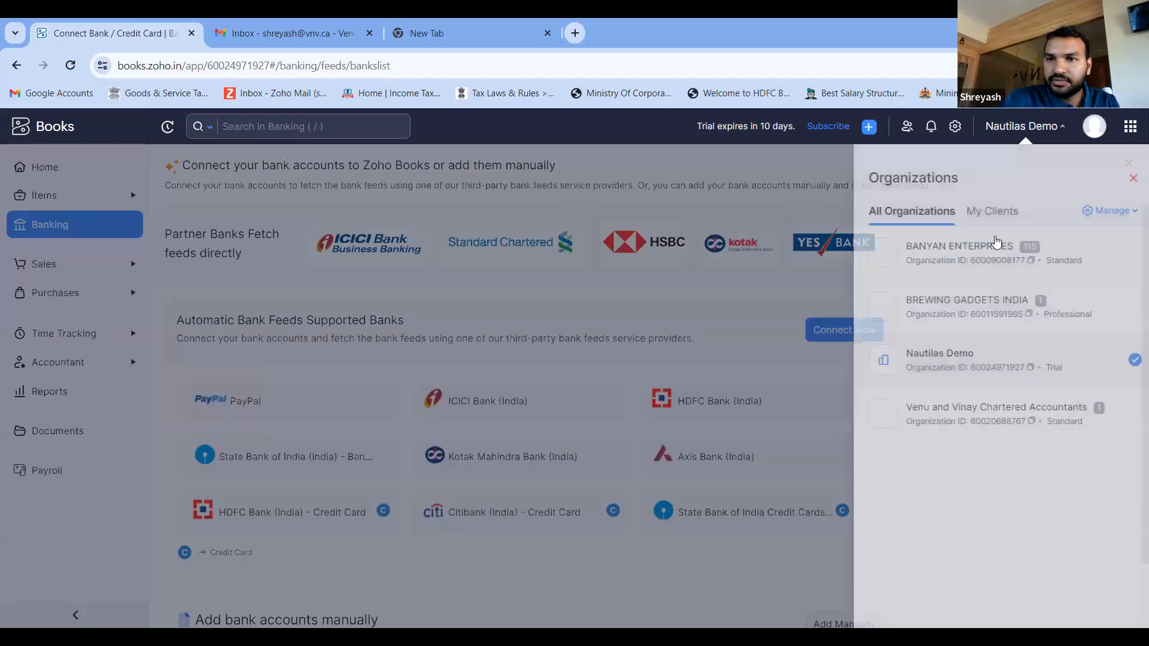
left_click(971, 306)
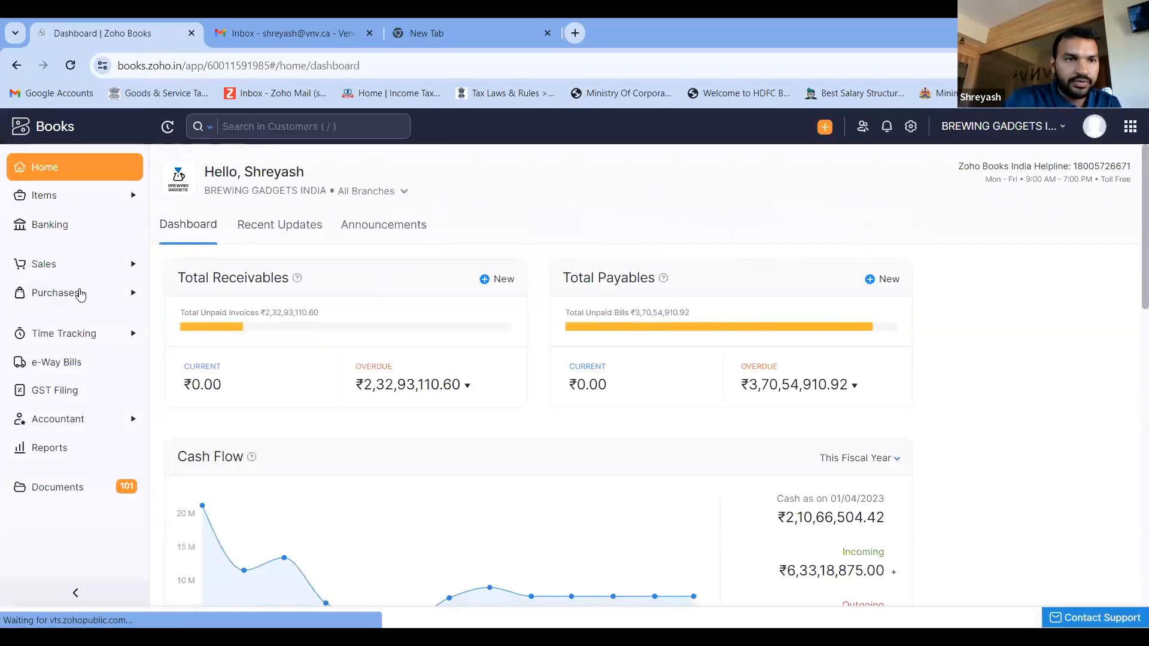
left_click(66, 235)
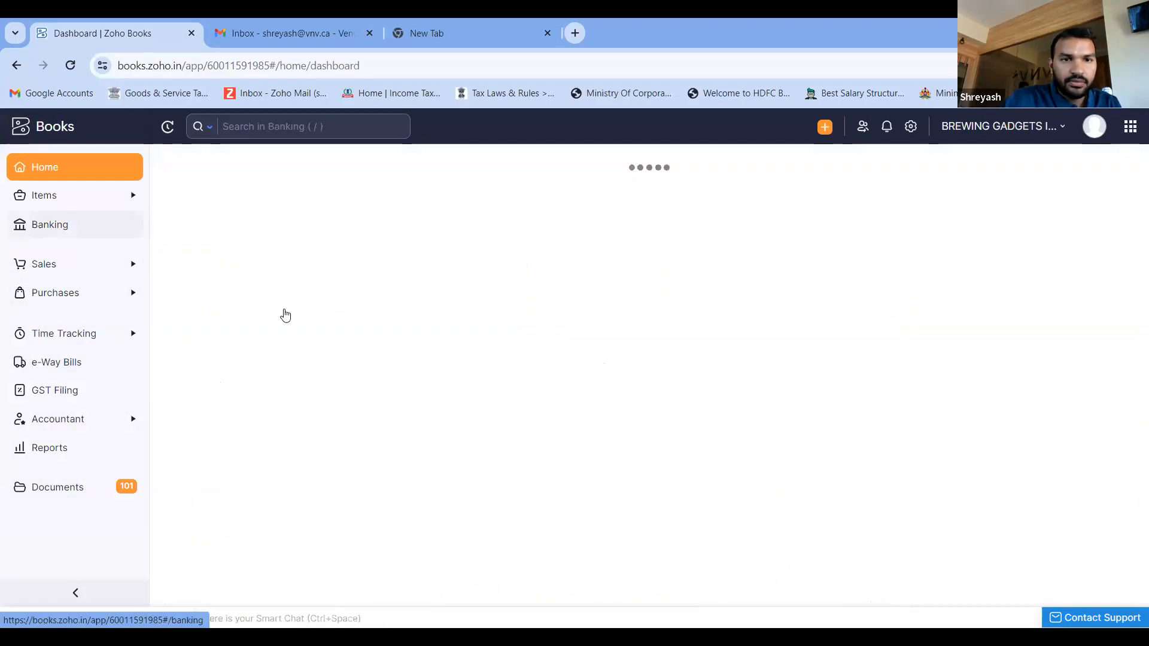
scroll(485, 422, "down", 2)
scroll(485, 422, "up", 1)
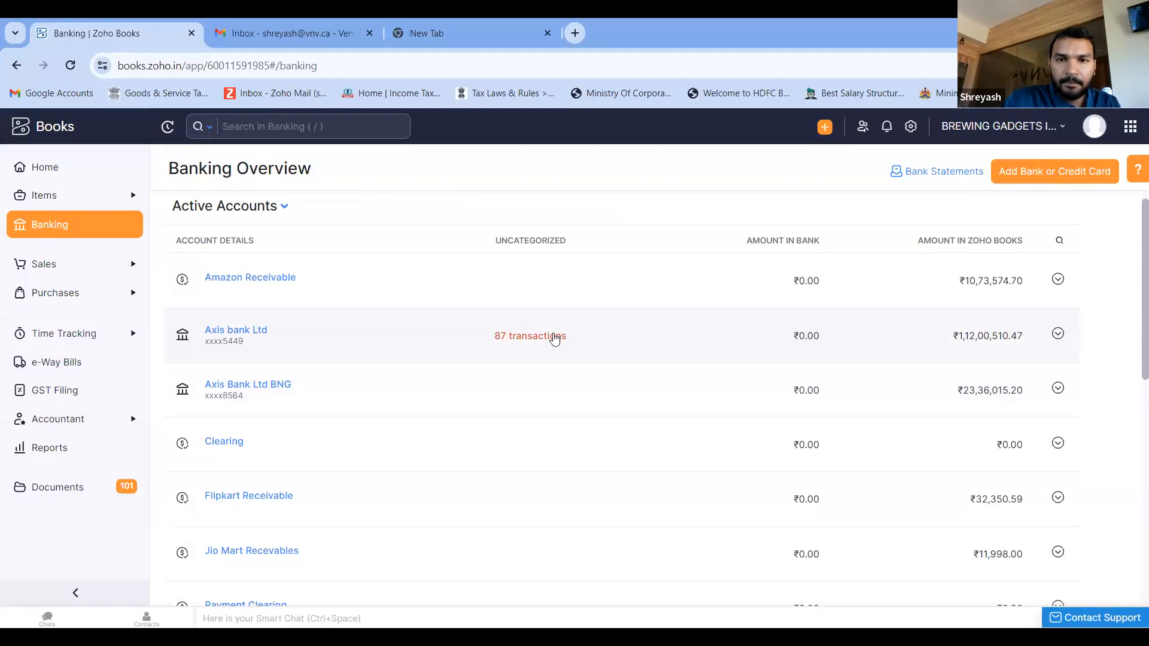
- Open the uncategorized transactions of Axis bank Ltd and select the 17/03/2023 and 14/03/2023 deposits
left_click(555, 337)
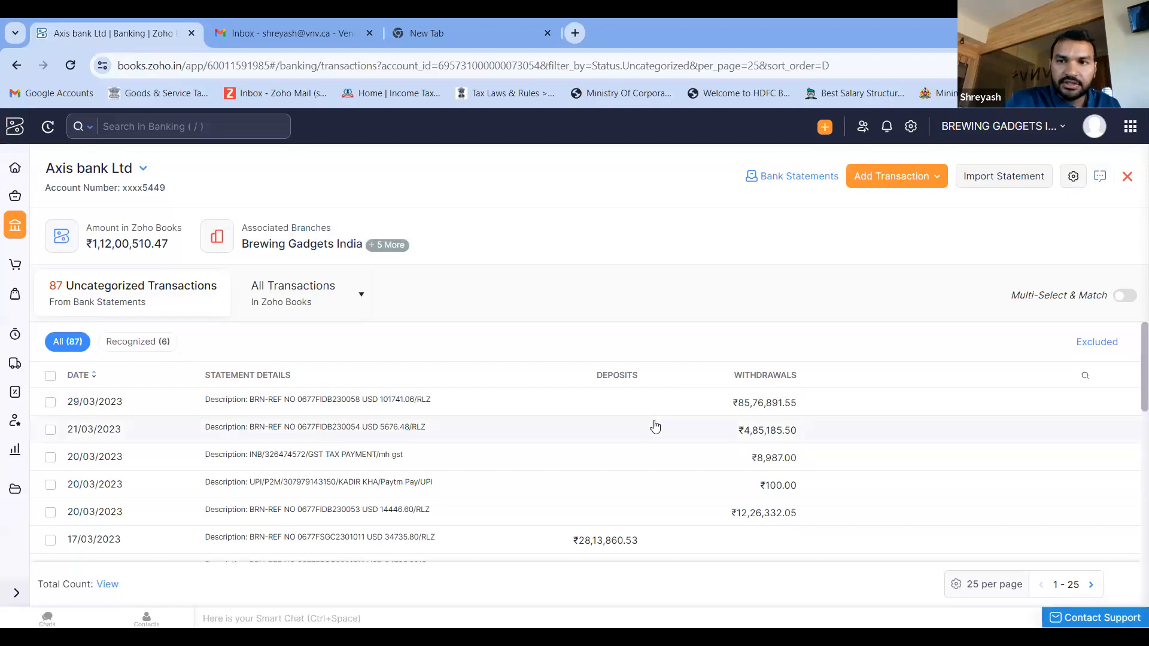
scroll(655, 427, "down", 1)
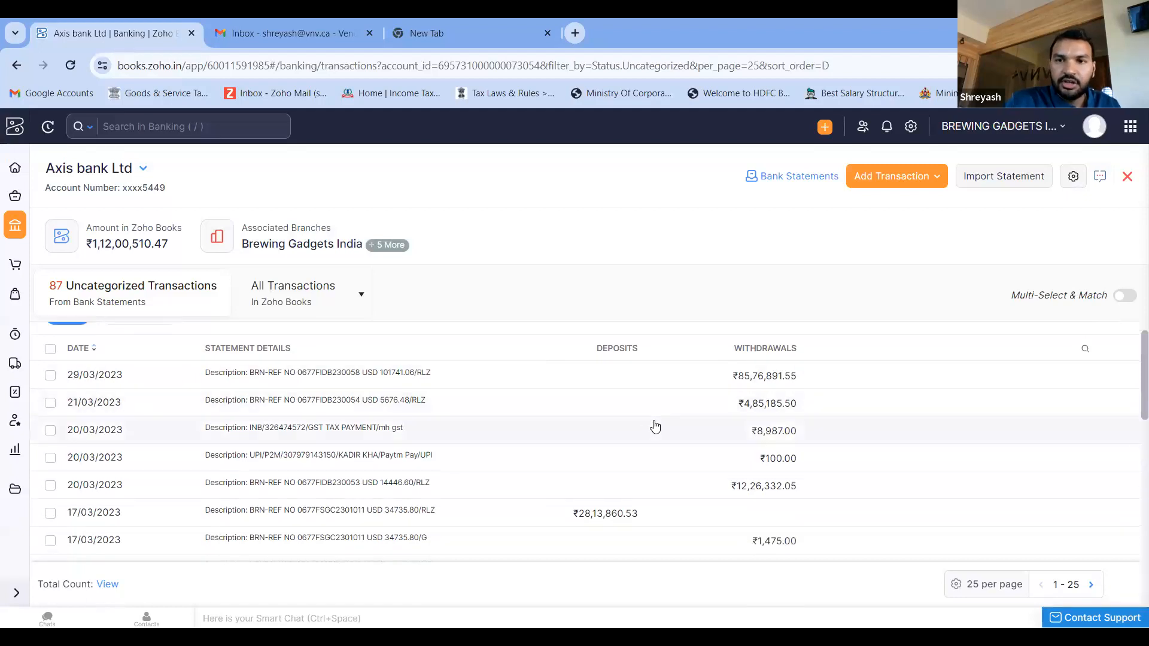
left_click(50, 375)
left_click(50, 360)
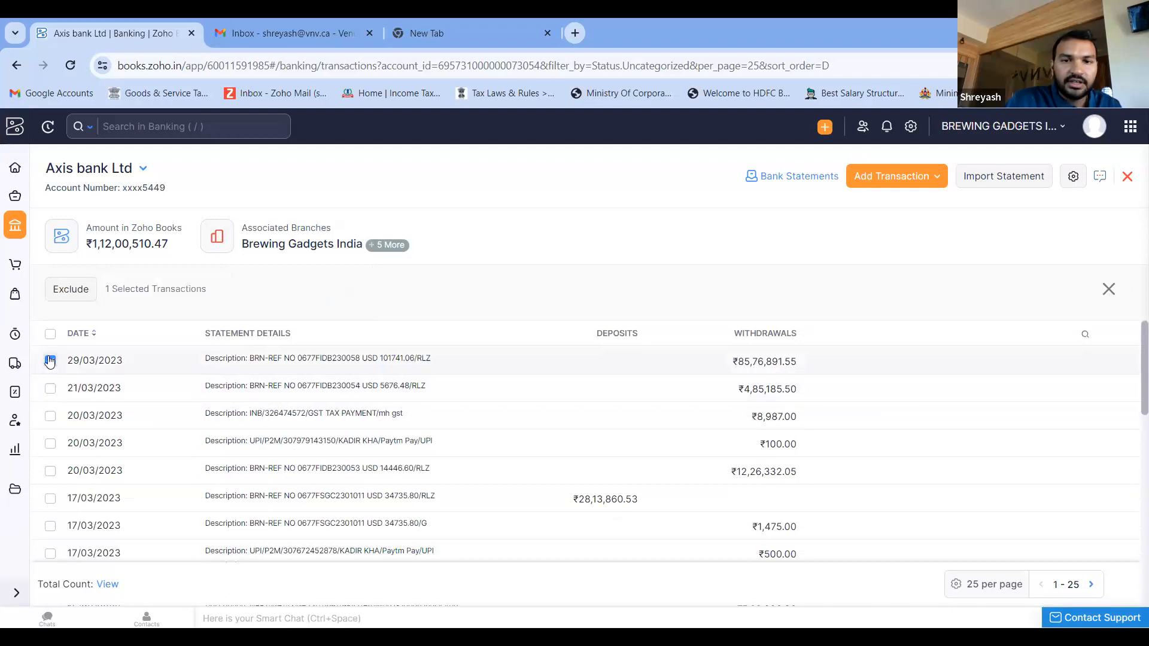
left_click(51, 538)
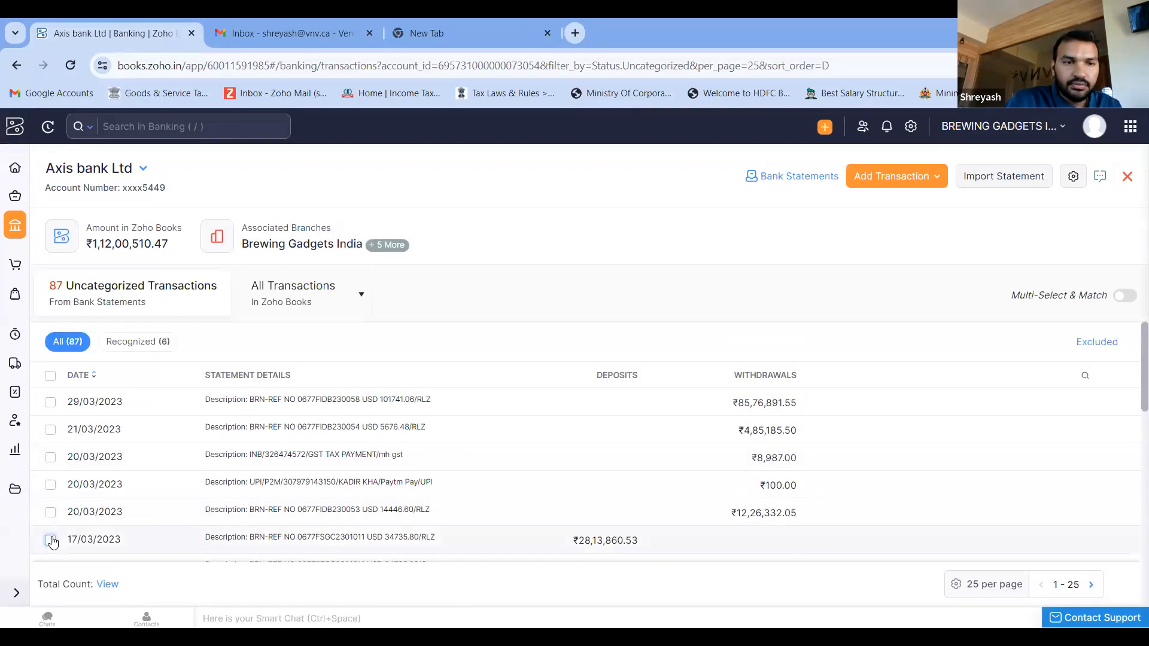
scroll(468, 459, "down", 4)
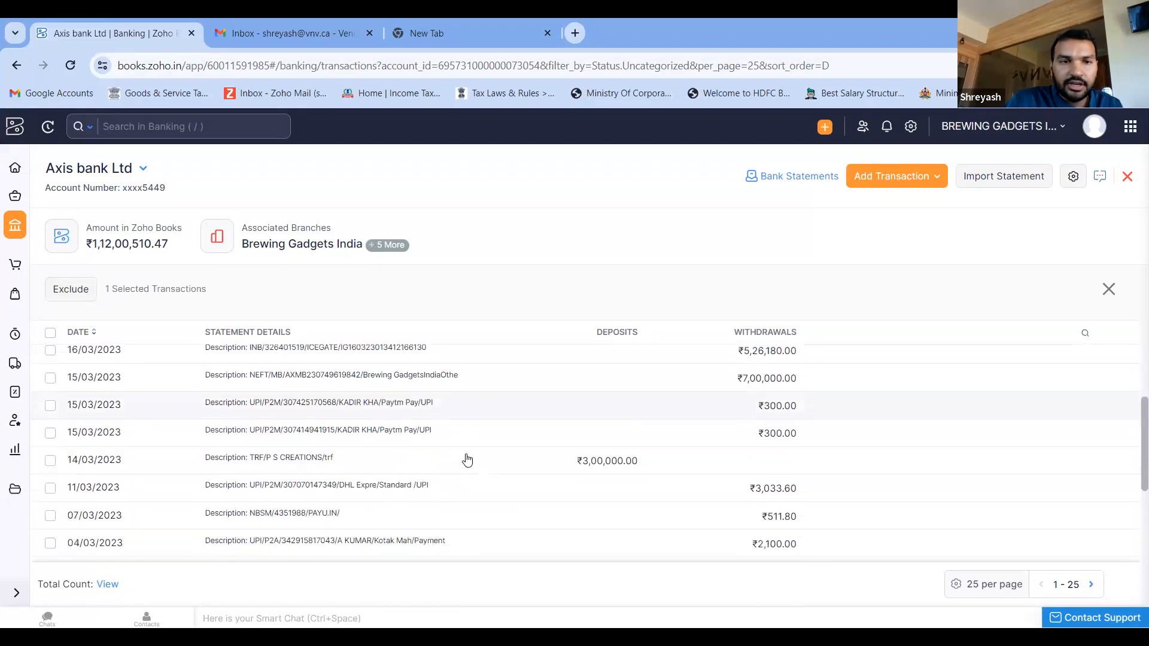
left_click(50, 460)
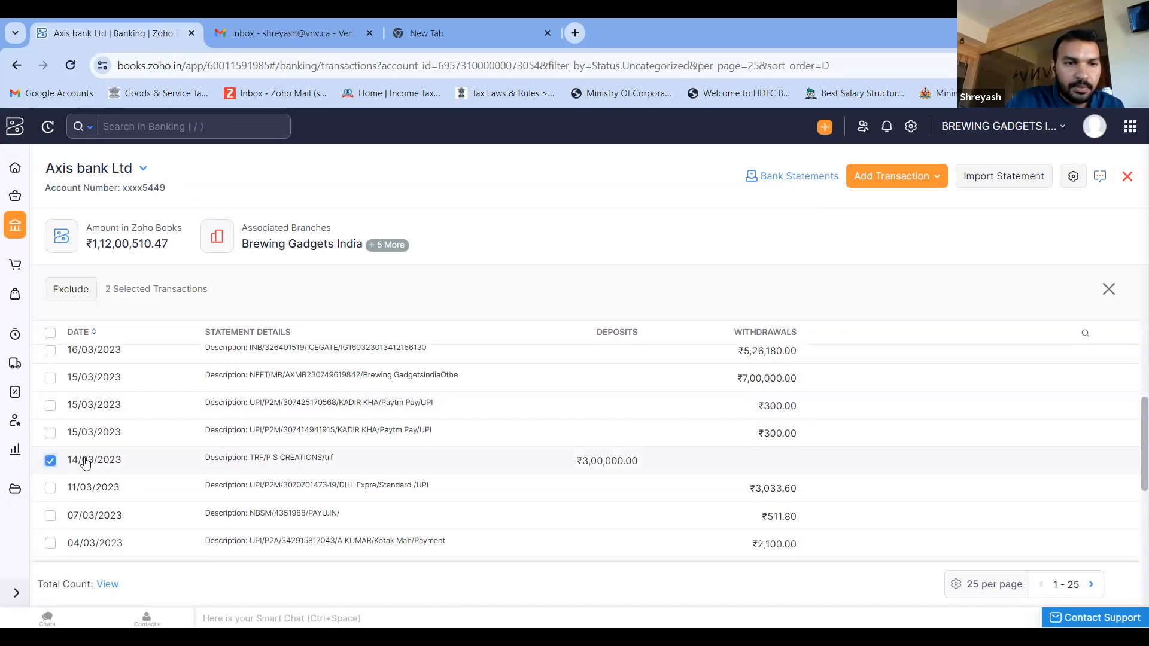
- Examine the categorization details and possible matches for the recognized 04/03/2023 withdrawal, and leave the account without saving
scroll(413, 462, "down", 5)
scroll(425, 462, "down", 2)
scroll(424, 462, "up", 2)
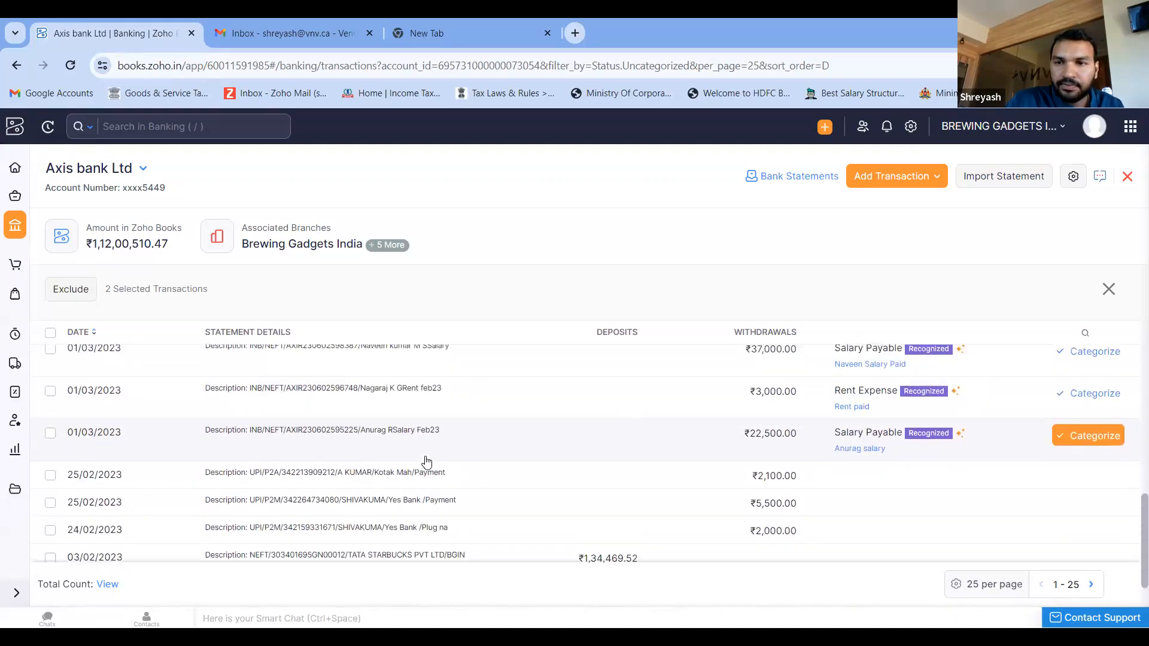
scroll(601, 455, "up", 6)
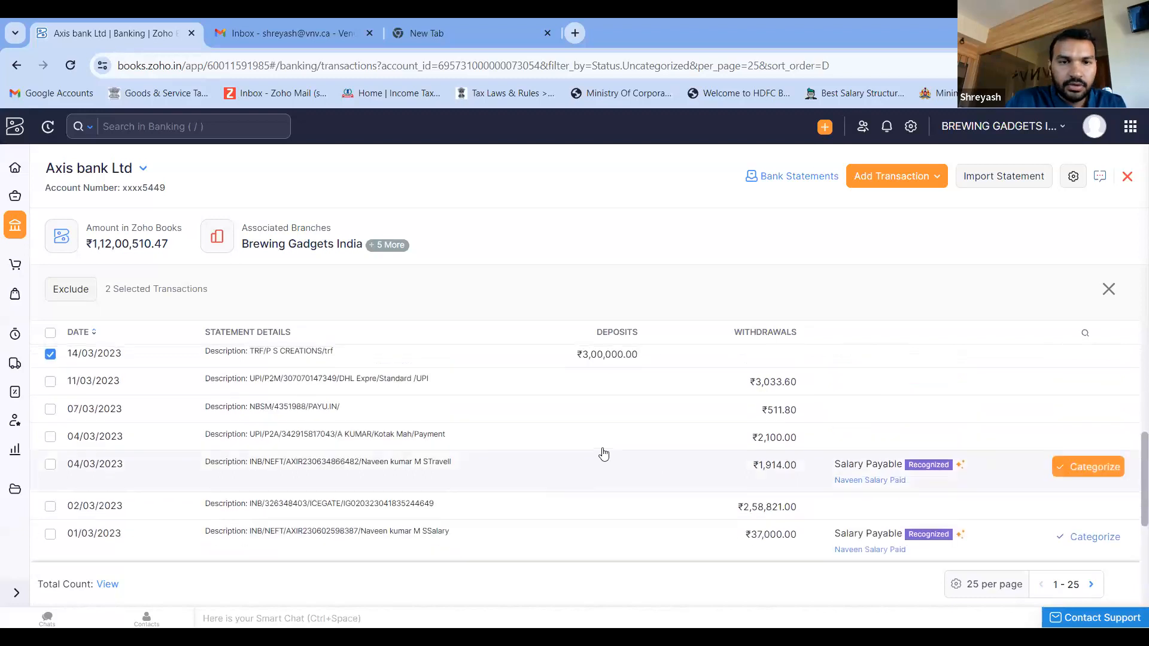
scroll(603, 454, "down", 5)
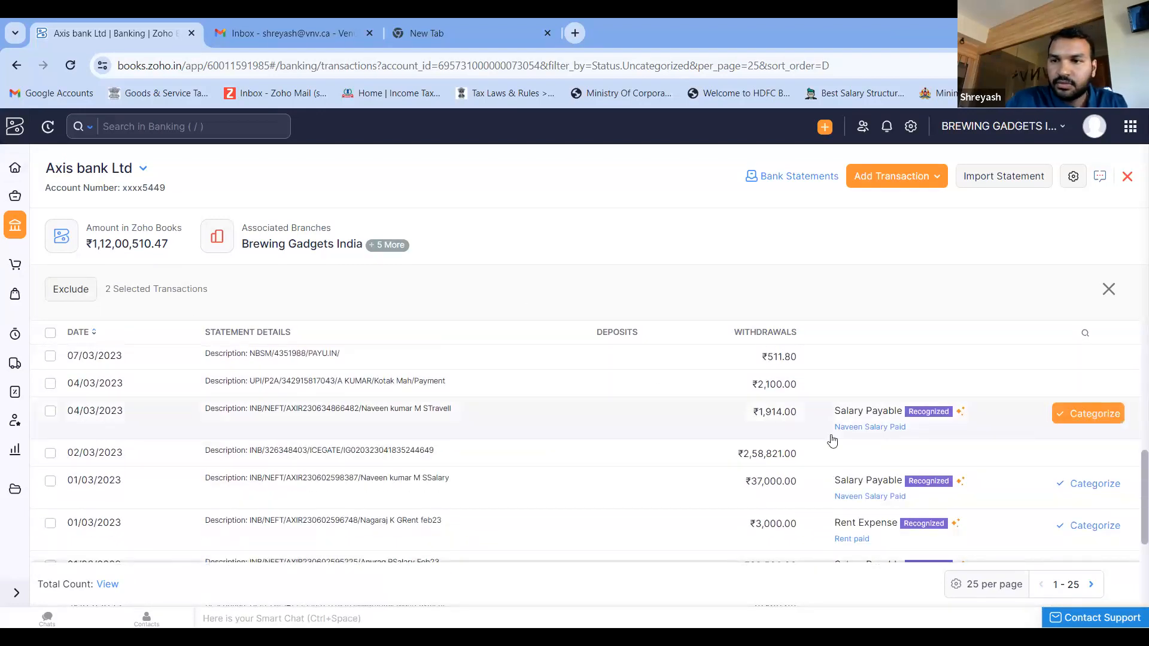
left_click(1103, 413)
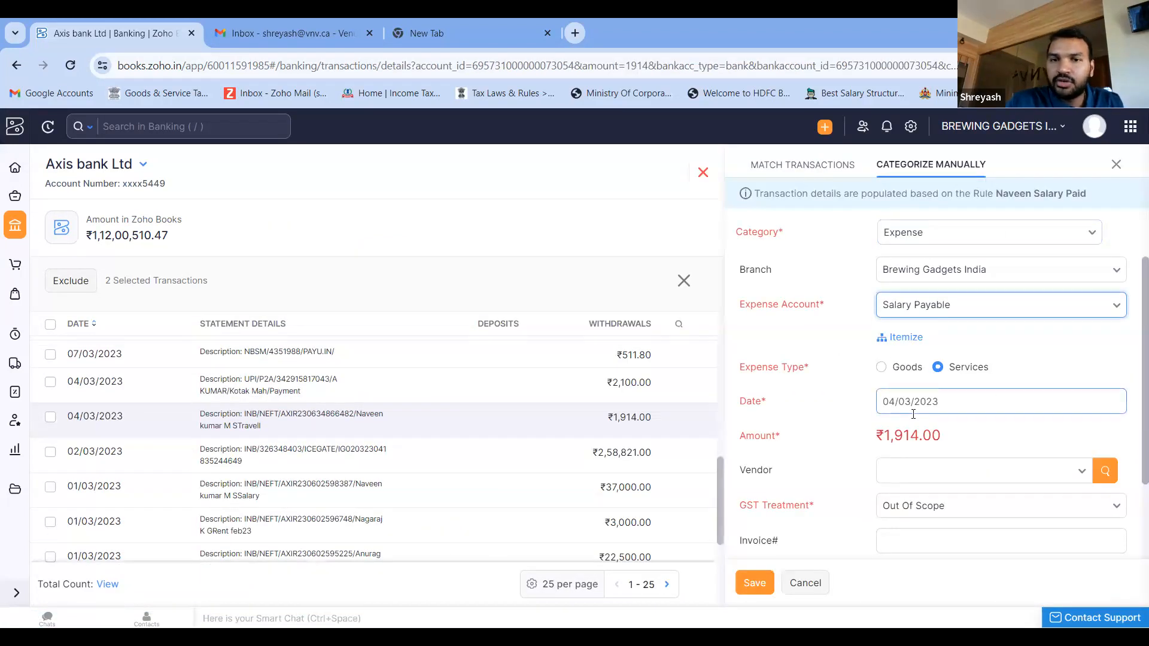
left_click(798, 180)
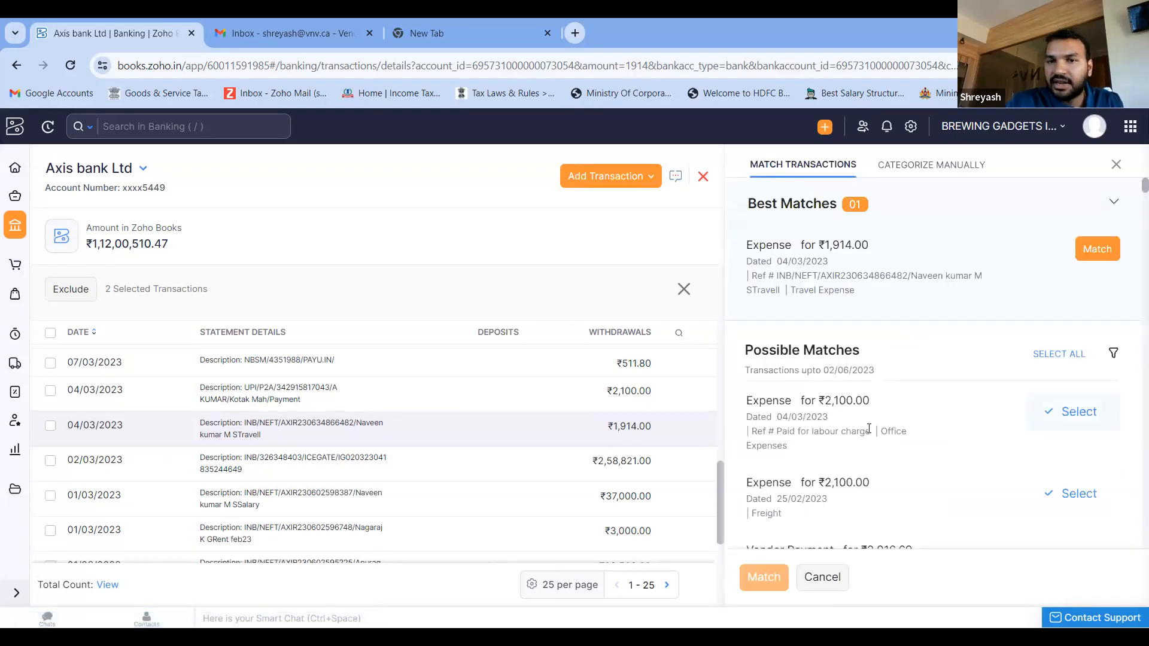
scroll(869, 429, "down", 5)
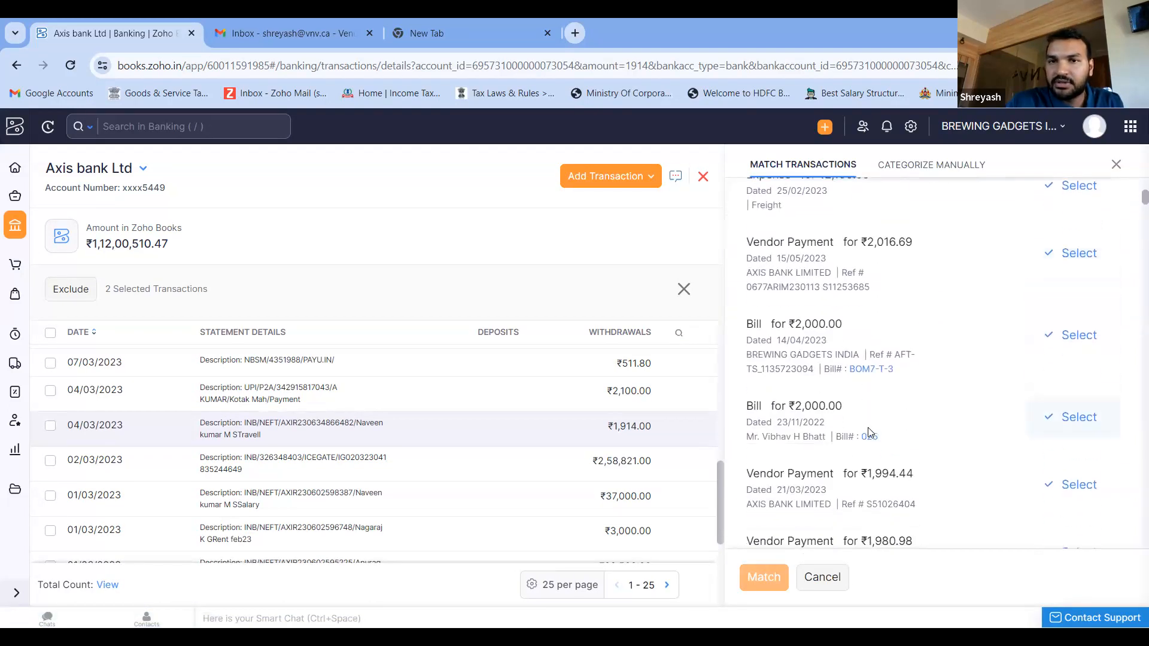
scroll(869, 433, "down", 2)
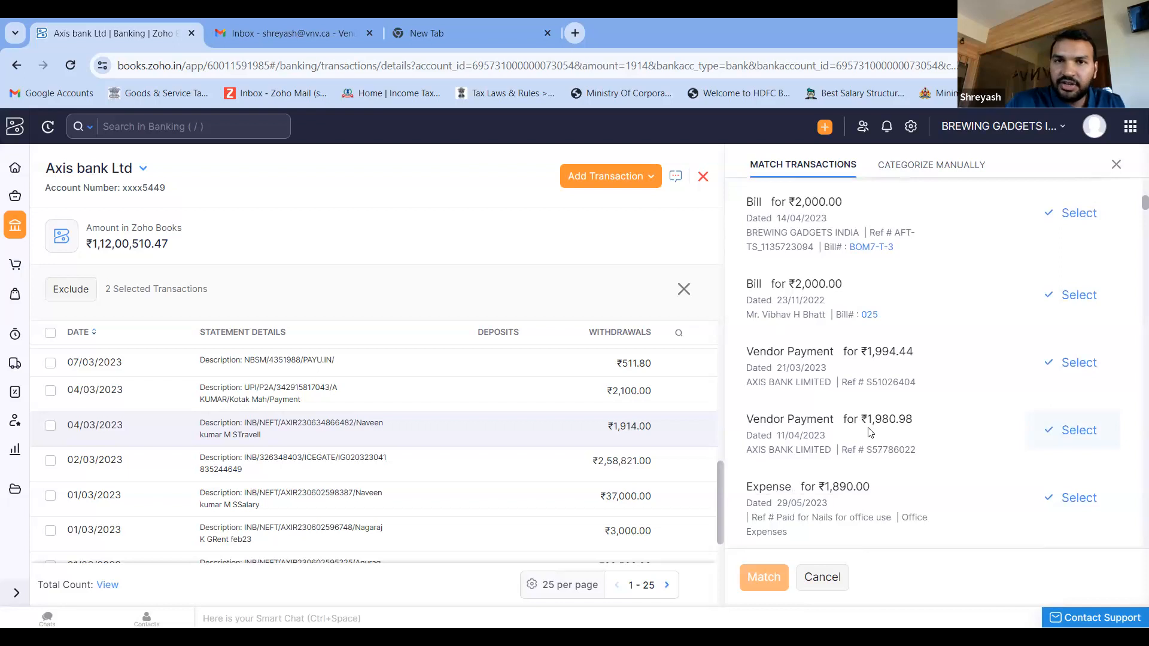
left_click(702, 177)
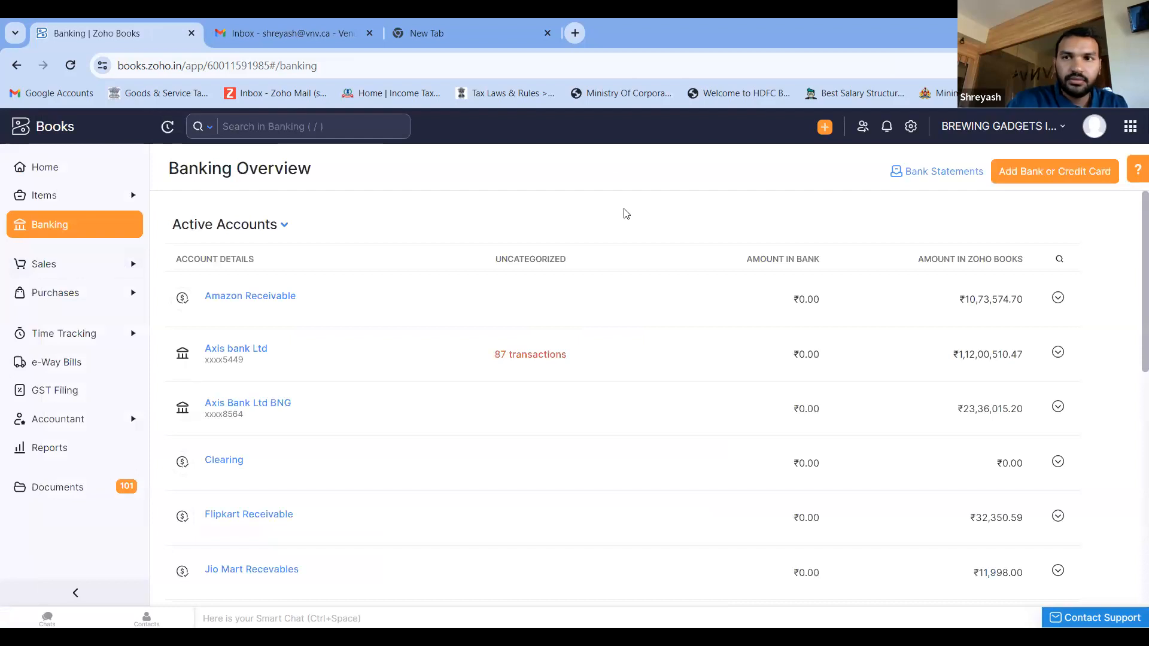
- Switch back to the Nautilas Demo organization and open its Banking overview
left_click(1023, 129)
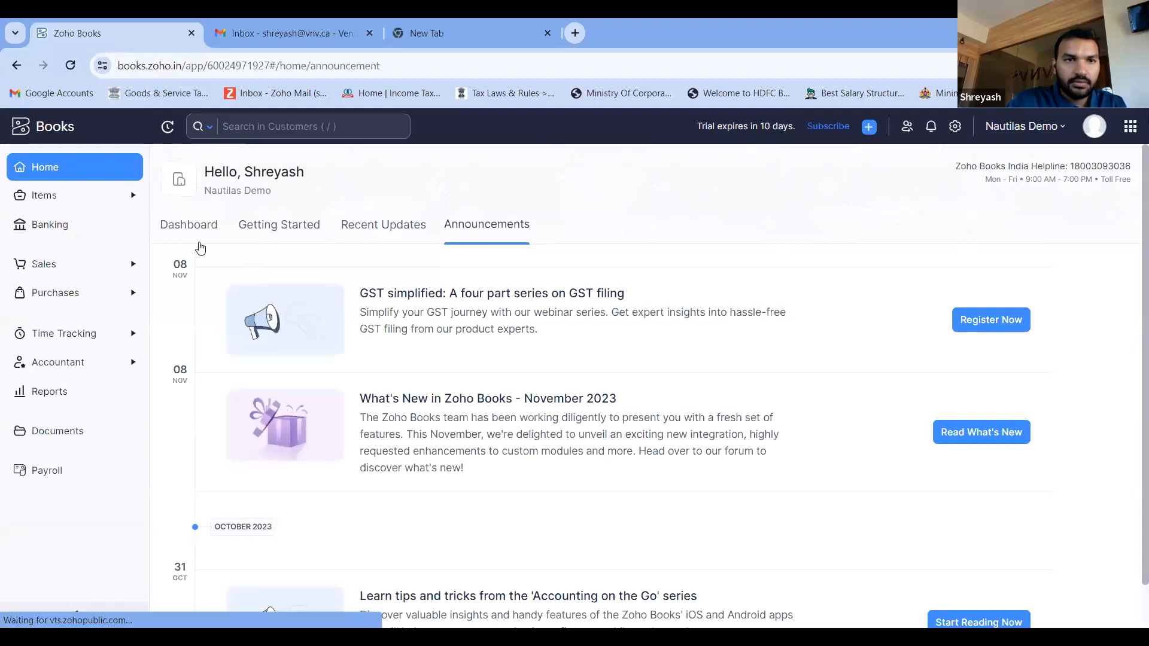
left_click(193, 235)
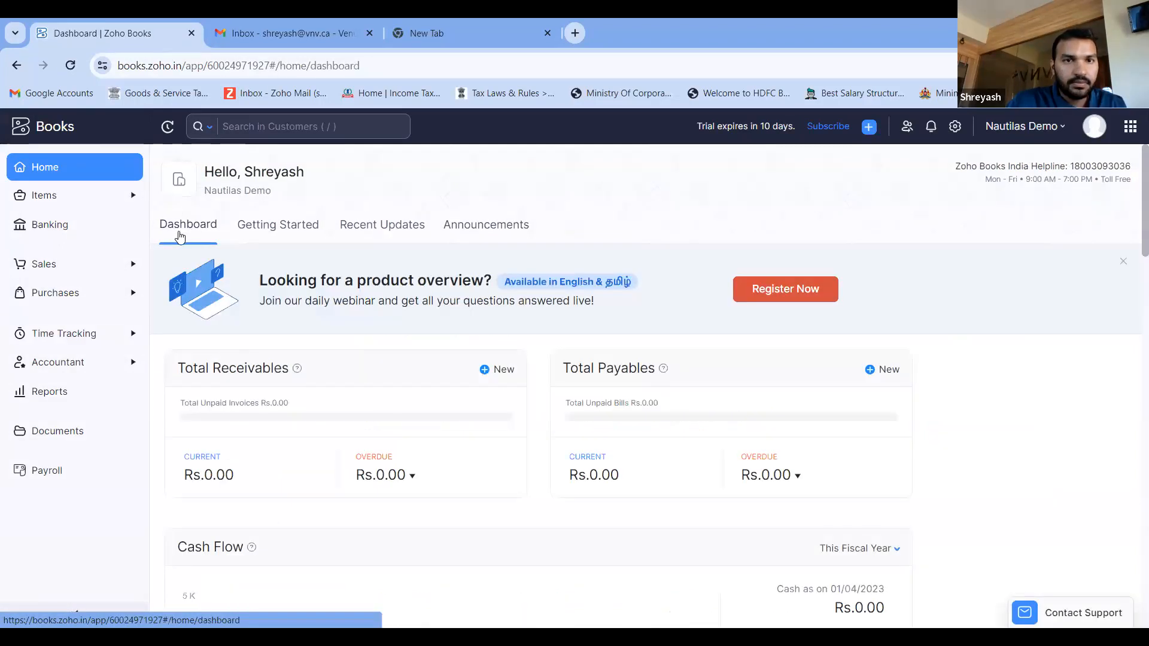
left_click(76, 230)
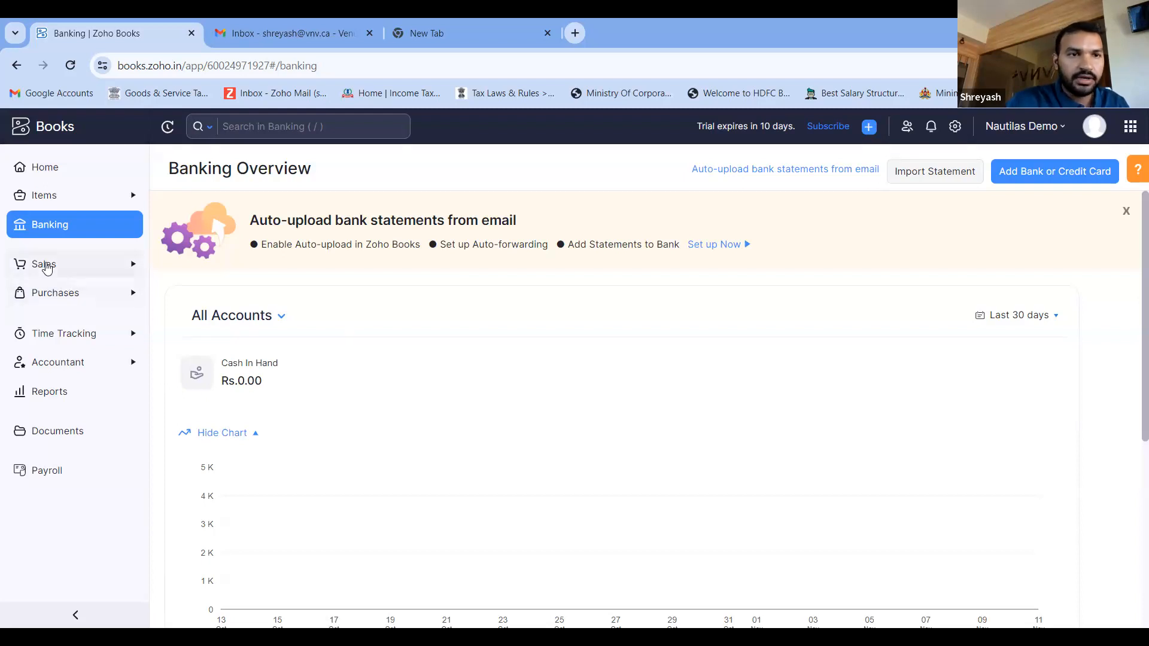
- Start a new customer under Sales and fill in the primary contact's first and last name
left_click(47, 267)
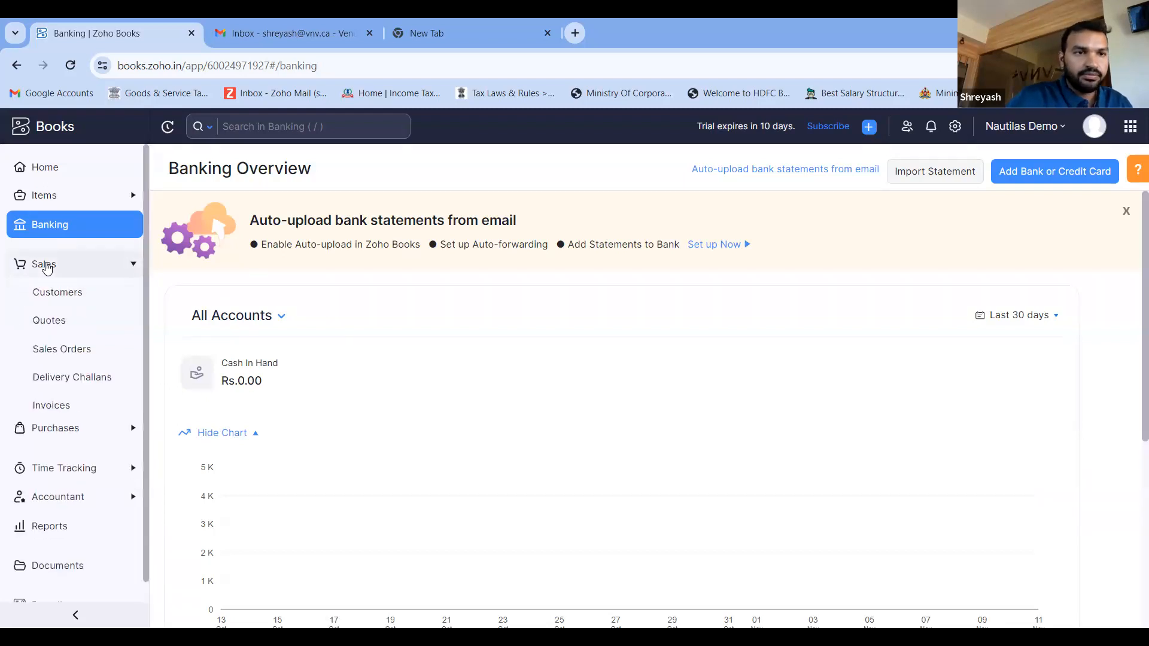
left_click(75, 298)
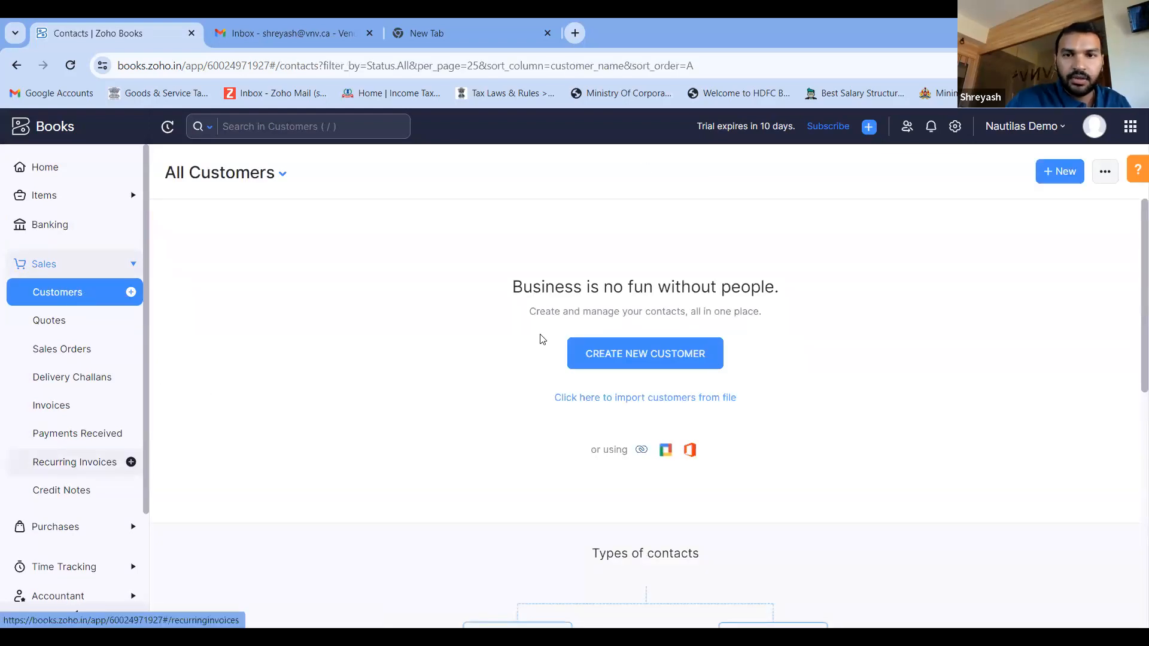
left_click(654, 356)
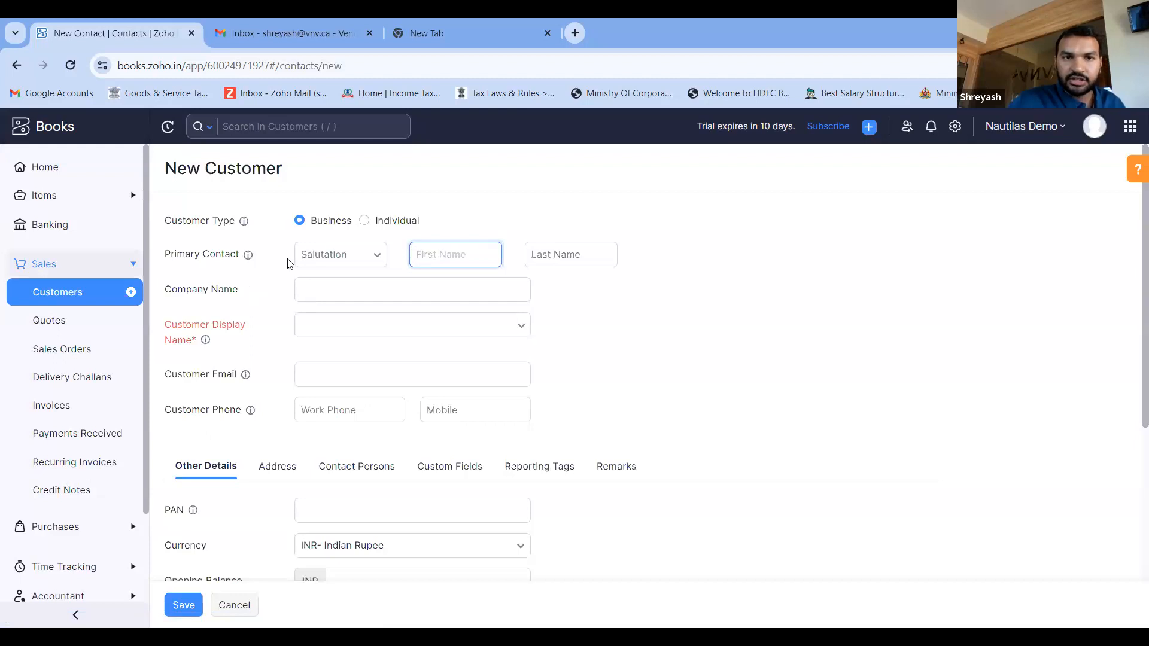
left_click(441, 257)
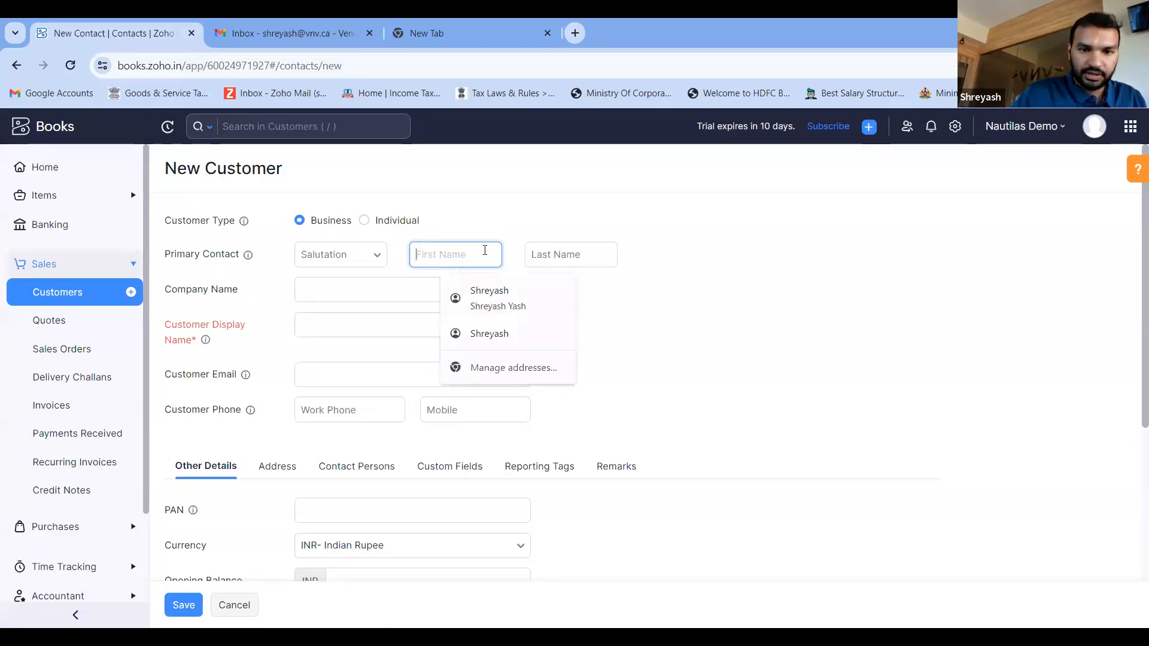
type("abc")
left_click(555, 252)
type("xxx")
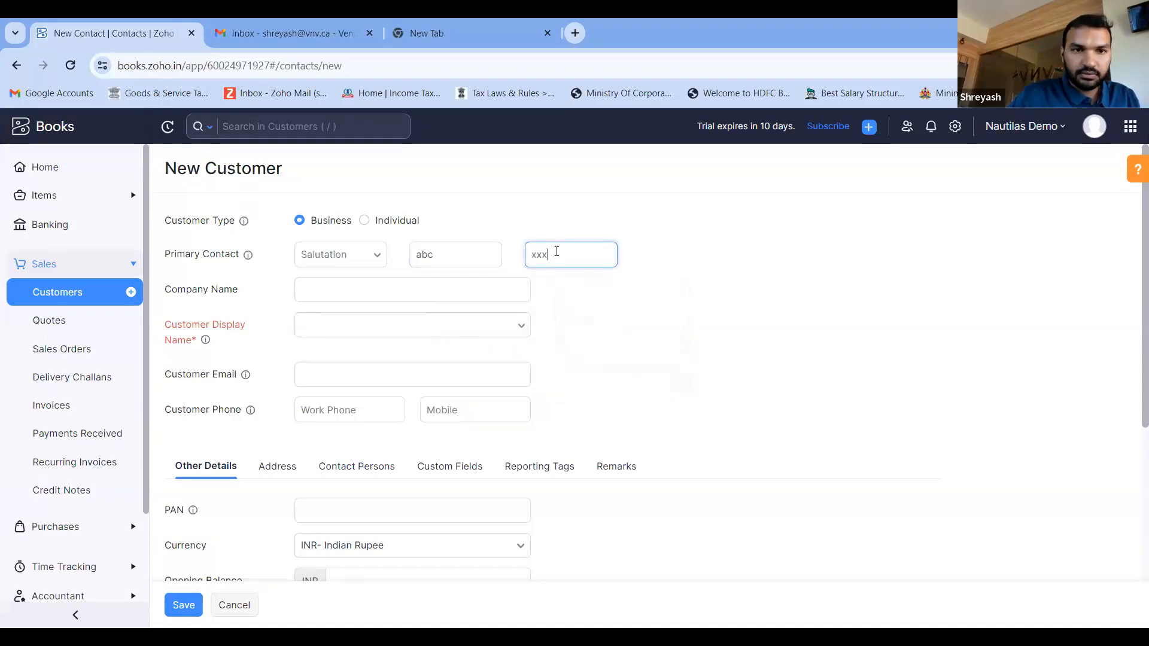
- Set the customer display name to the suggested combination of the contact's first and last name
left_click(375, 326)
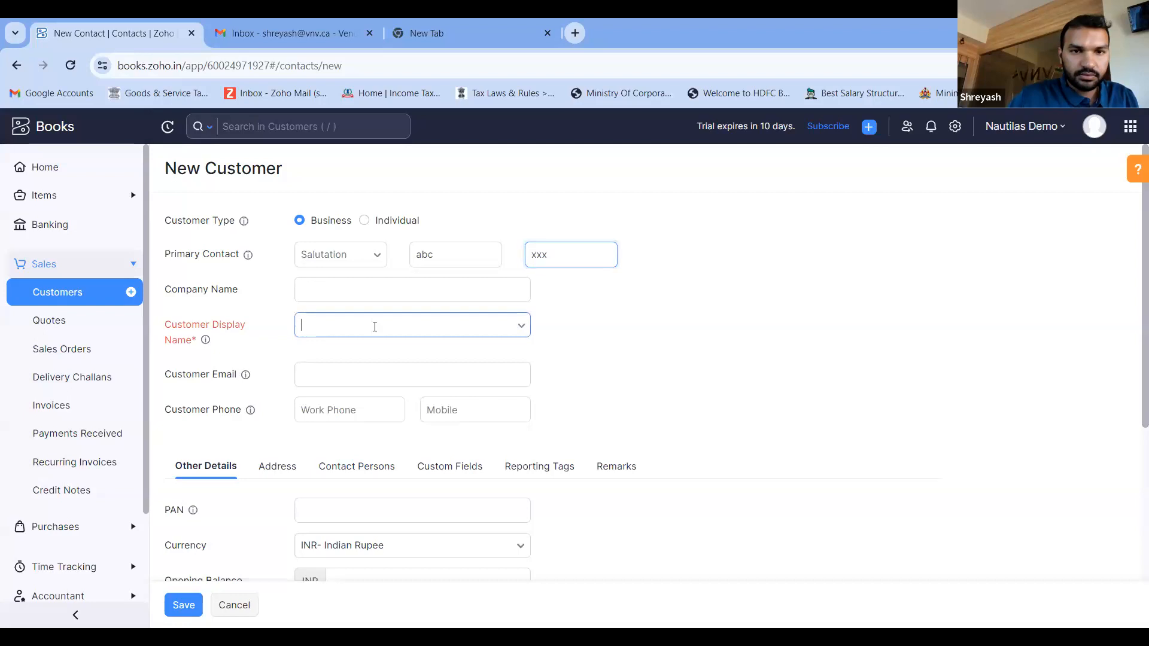
left_click(374, 359)
scroll(373, 362, "down", 2)
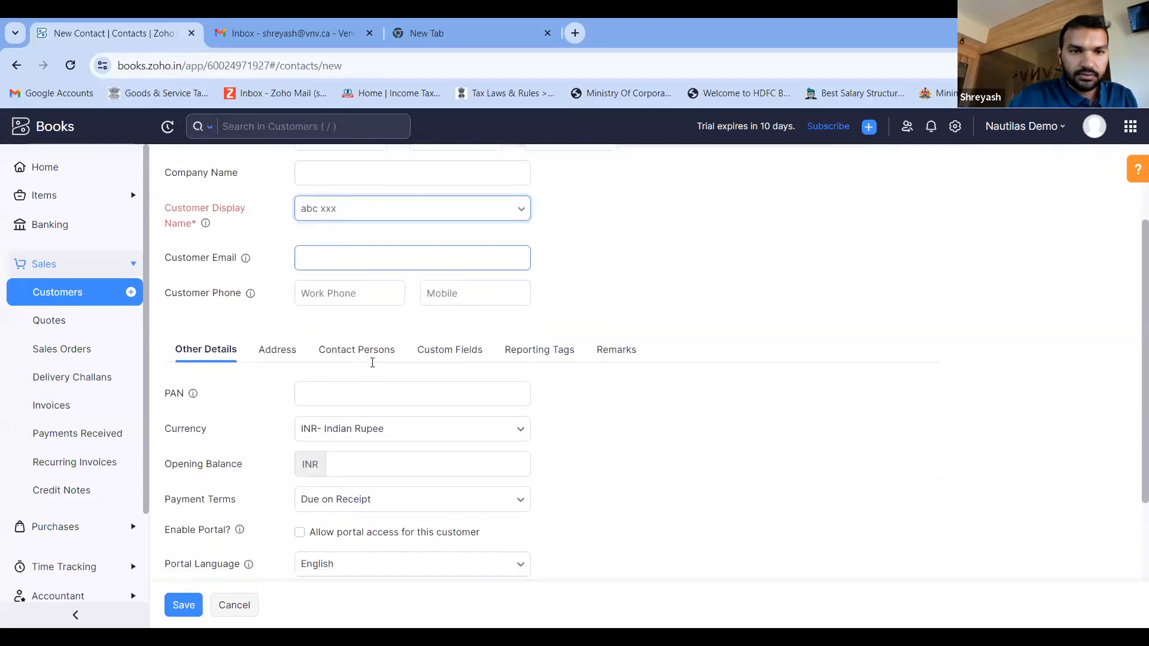
scroll(361, 453, "down", 1)
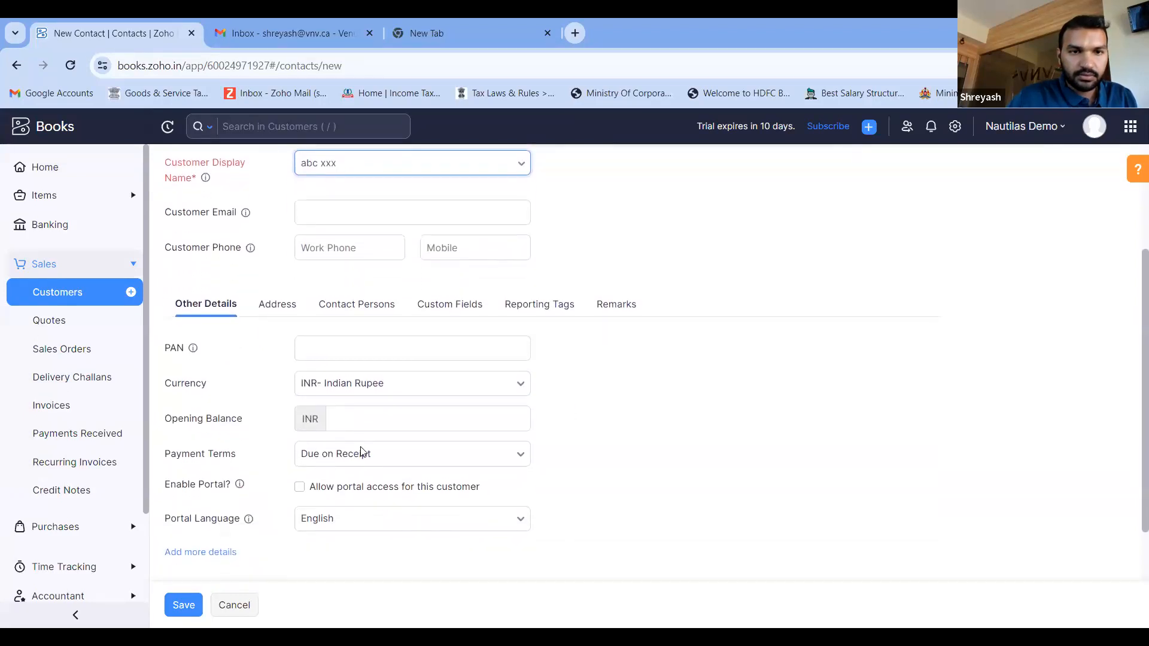
- Enter the customer's PAN and save the new customer
scroll(361, 453, "up", 3)
left_click(347, 486)
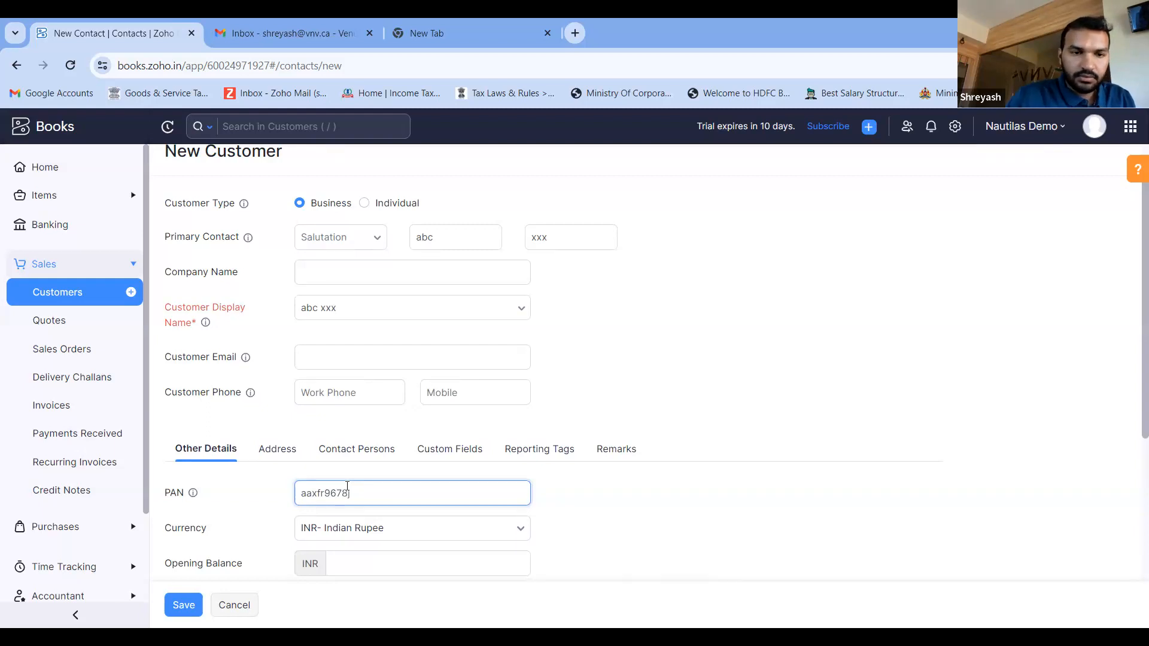
scroll(347, 486, "down", 3)
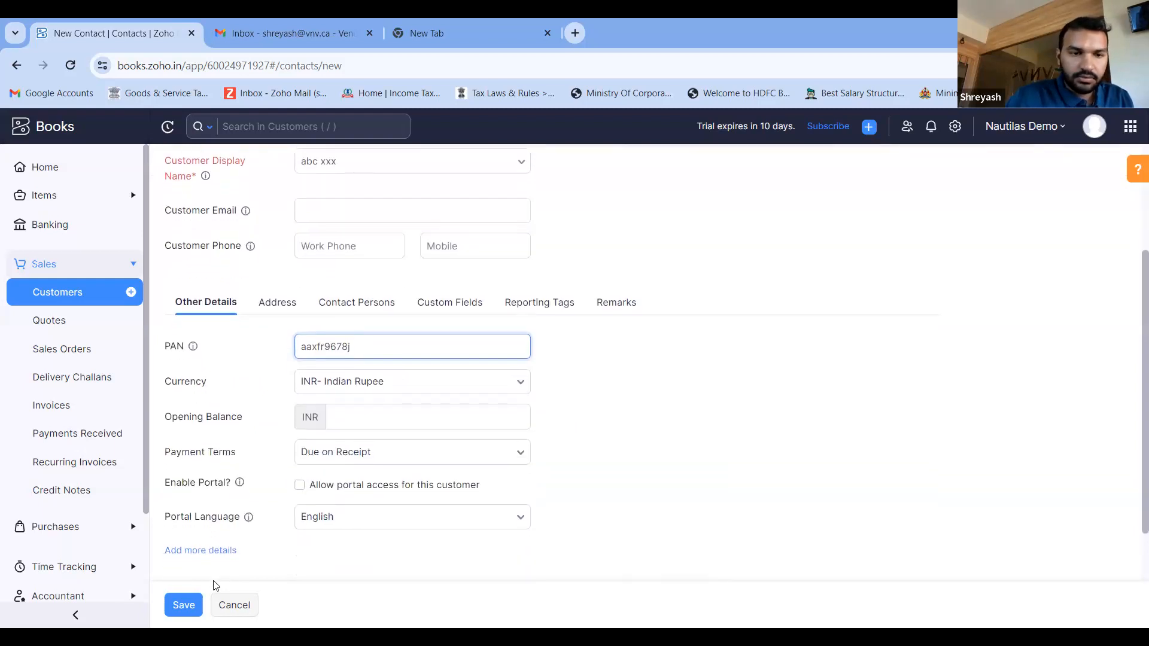
left_click(182, 605)
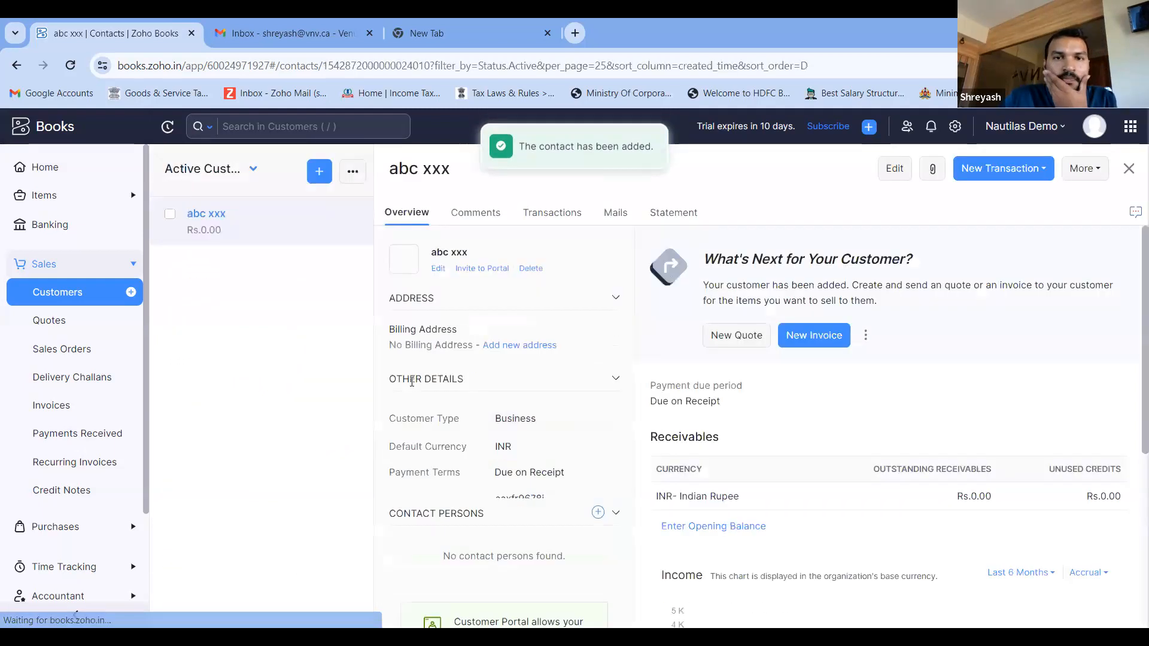
- Edit the newly saved customer to add the customer's email address and save the changes
scroll(726, 420, "down", 1)
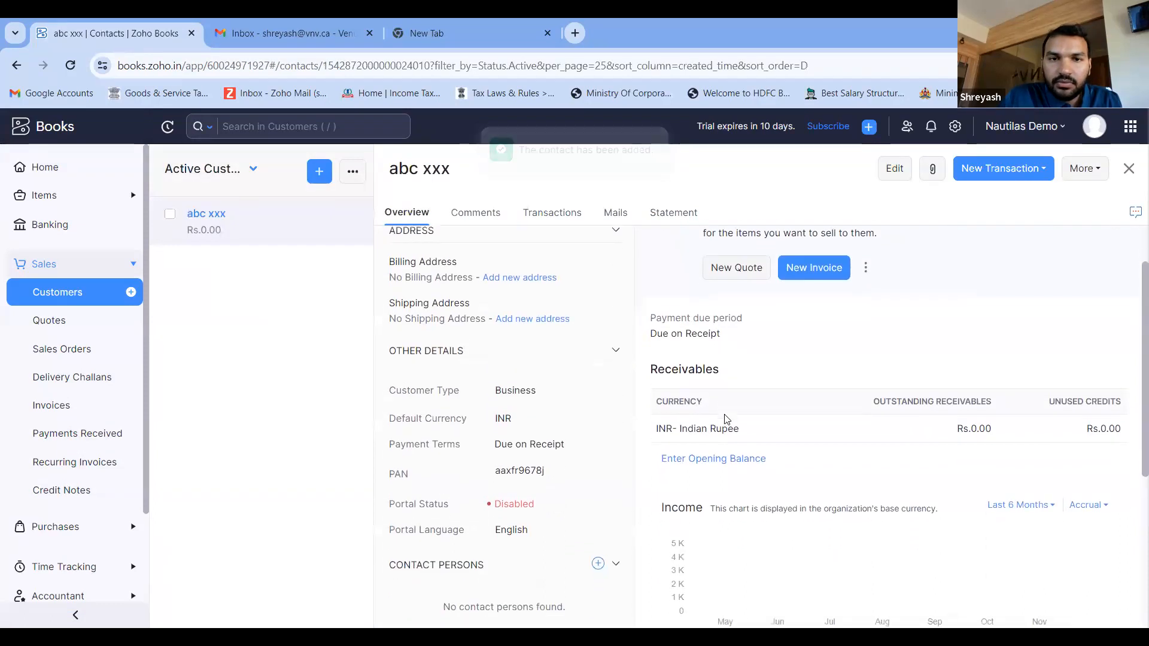
scroll(726, 421, "up", 1)
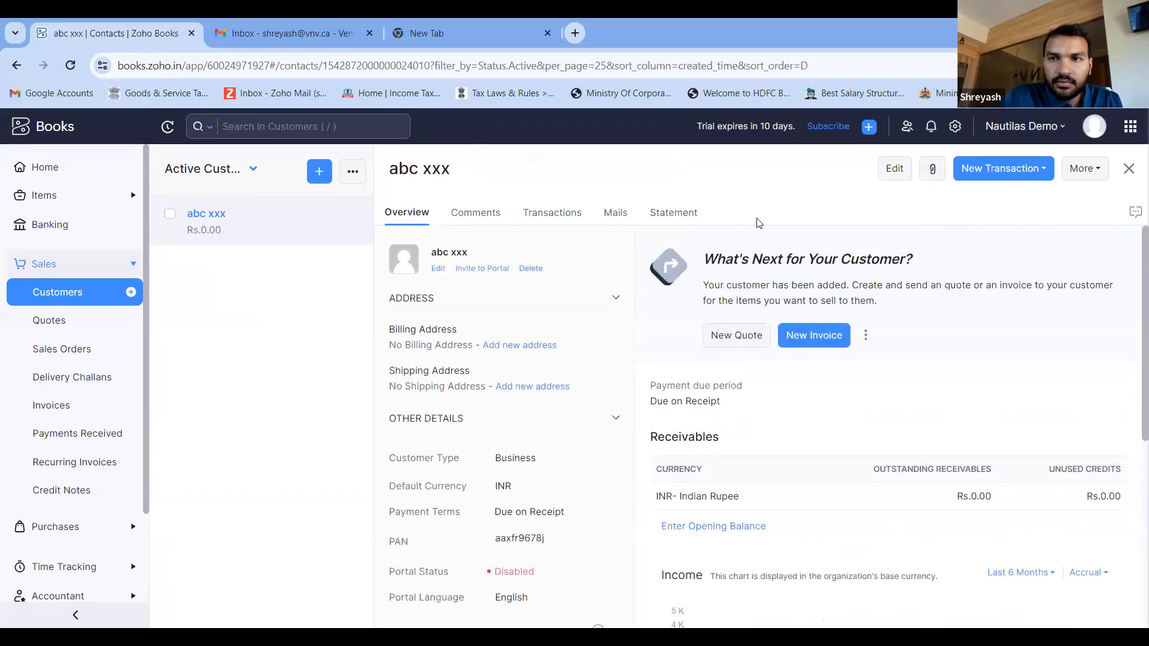
left_click(910, 168)
scroll(442, 382, "down", 3)
scroll(443, 383, "up", 3)
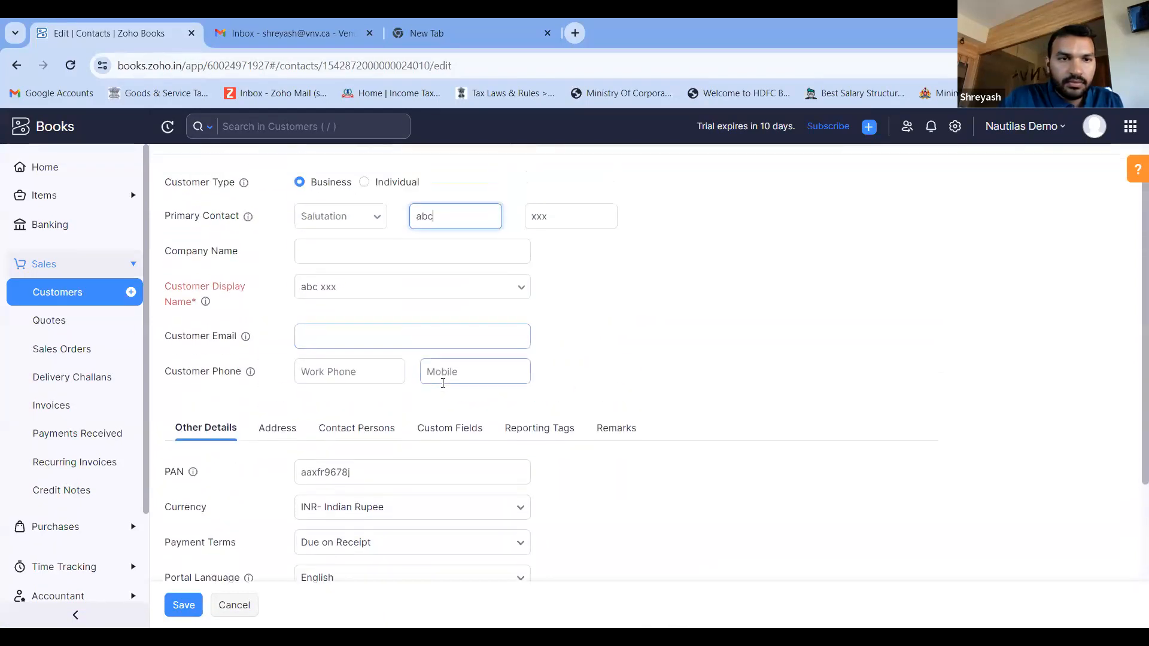
left_click(401, 362)
type("aaa")
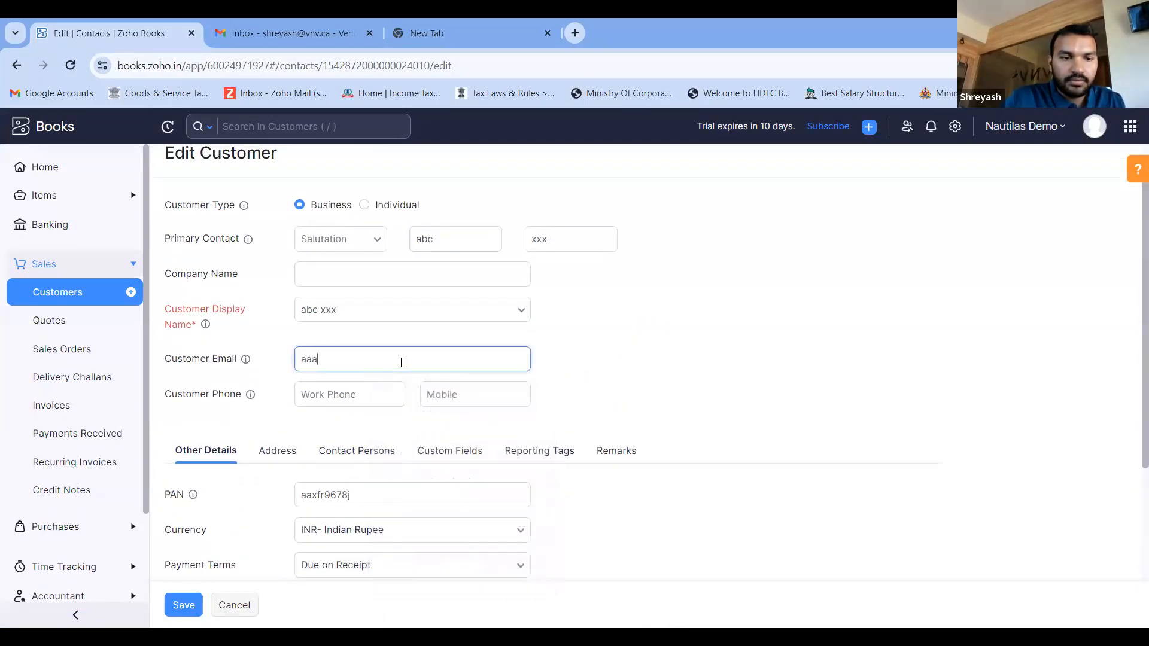
type("@gmail.com")
key("Tab")
scroll(401, 362, "down", 1)
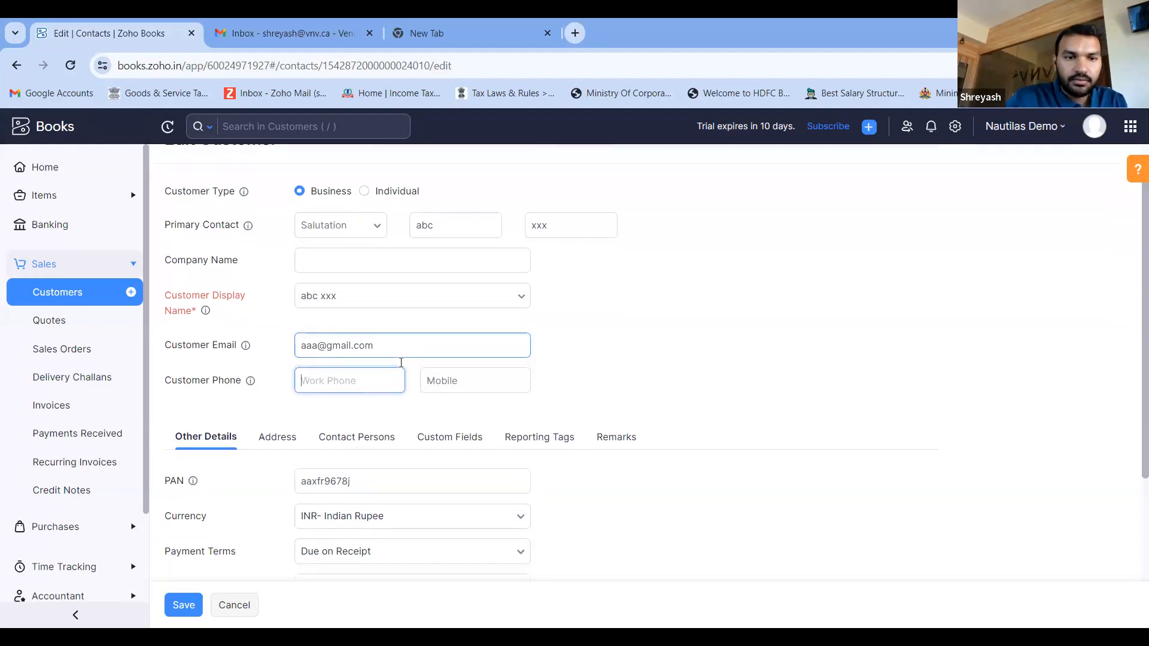
left_click(185, 605)
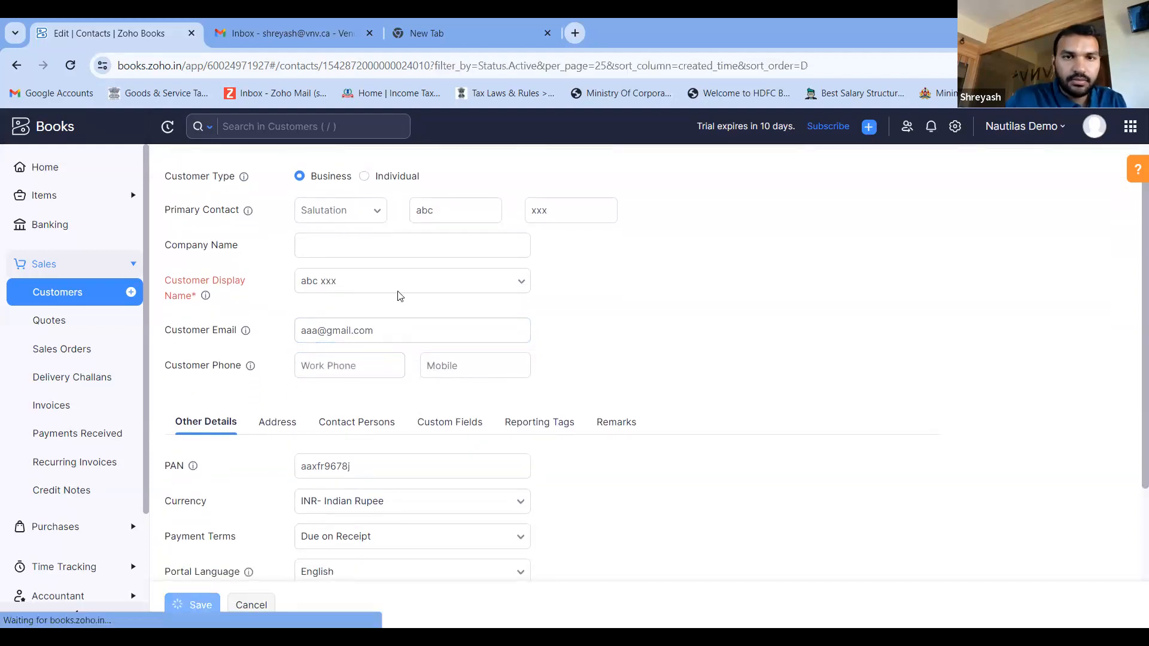
- Start a new sales invoice and save the transaction preferences with transaction-level discounts, adjustments and a salesperson field
left_click(53, 406)
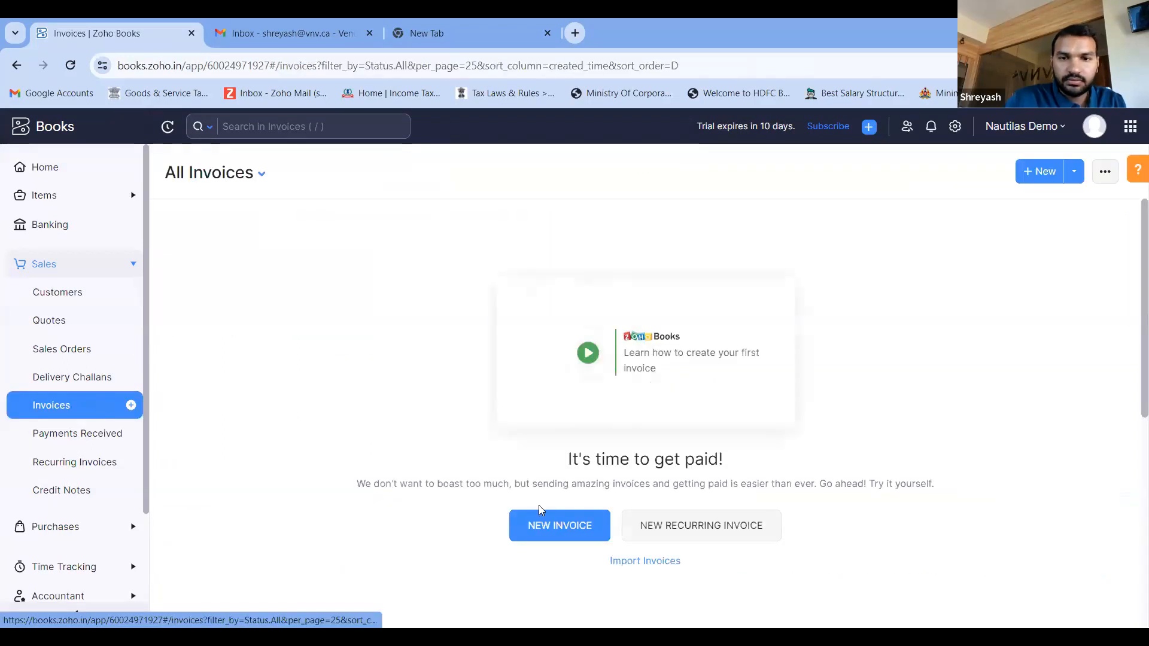
left_click(573, 525)
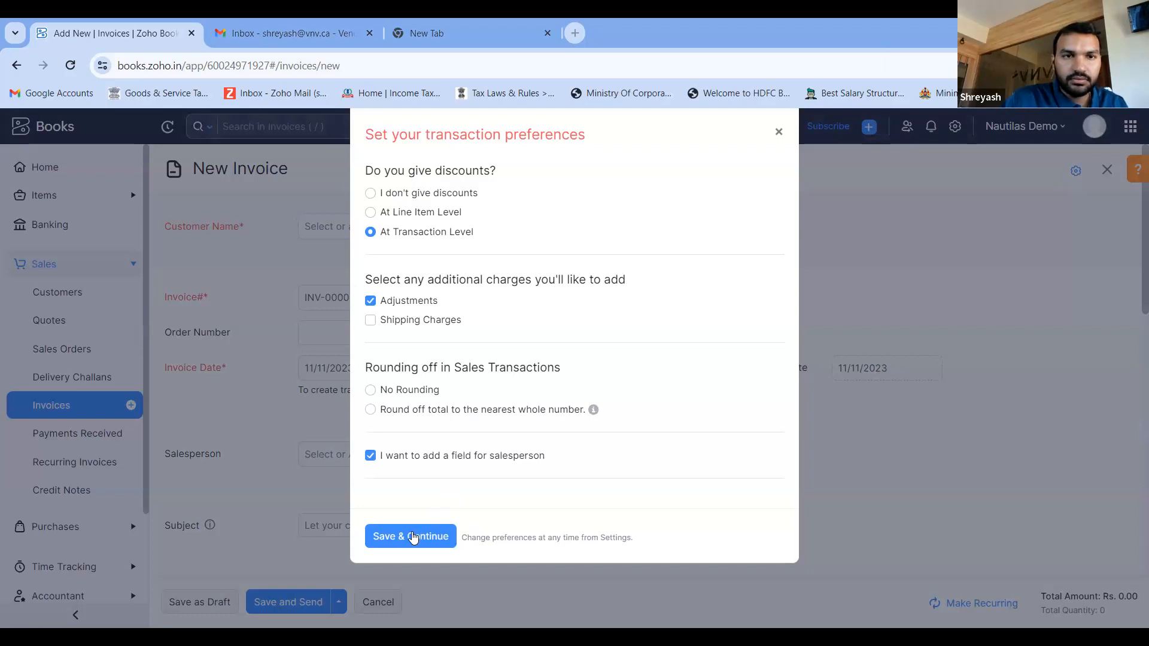
left_click(412, 537)
- Select the newly created customer for the invoice, and view the invoice number auto-generation settings without changing them
left_click(516, 227)
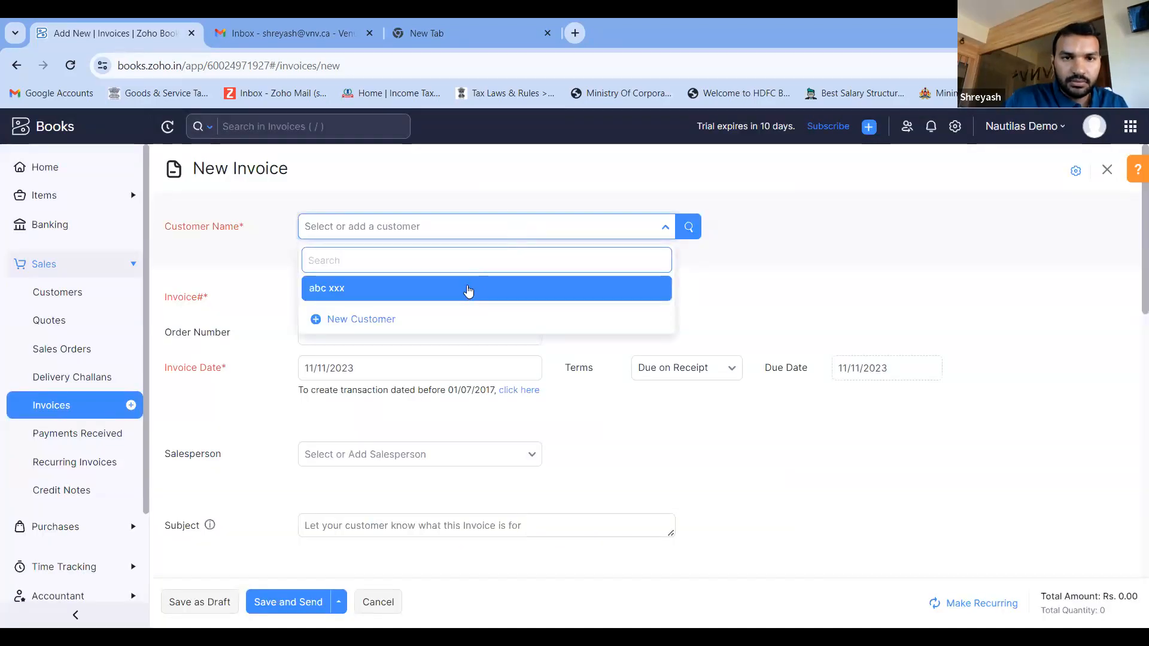
left_click(468, 291)
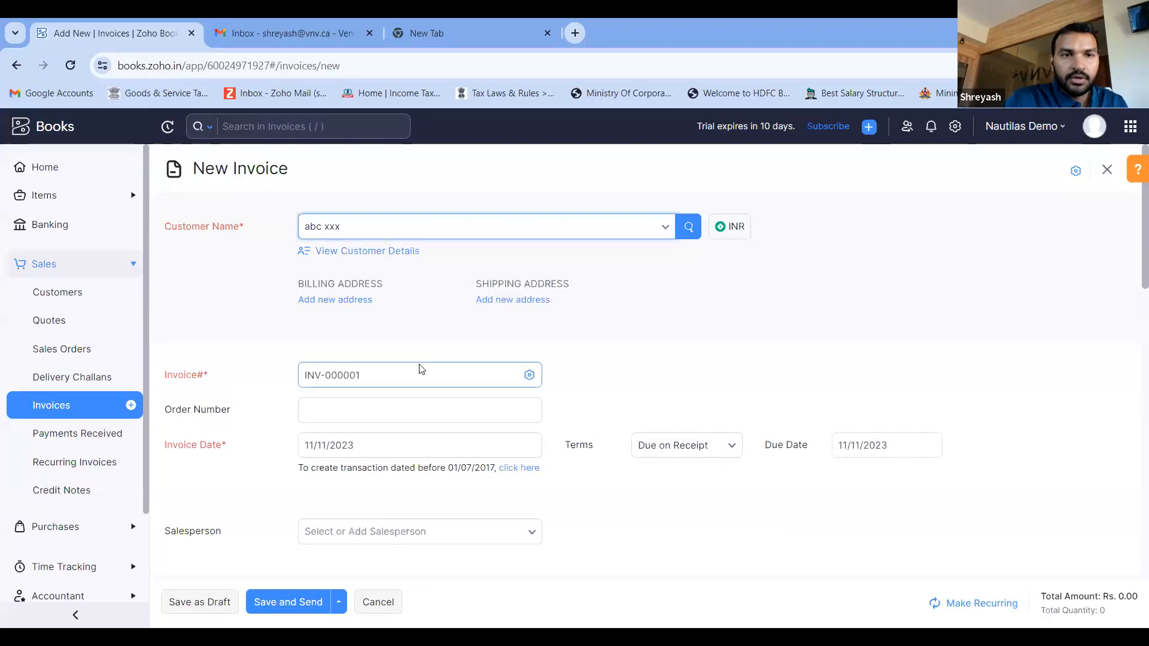
scroll(378, 242, "down", 2)
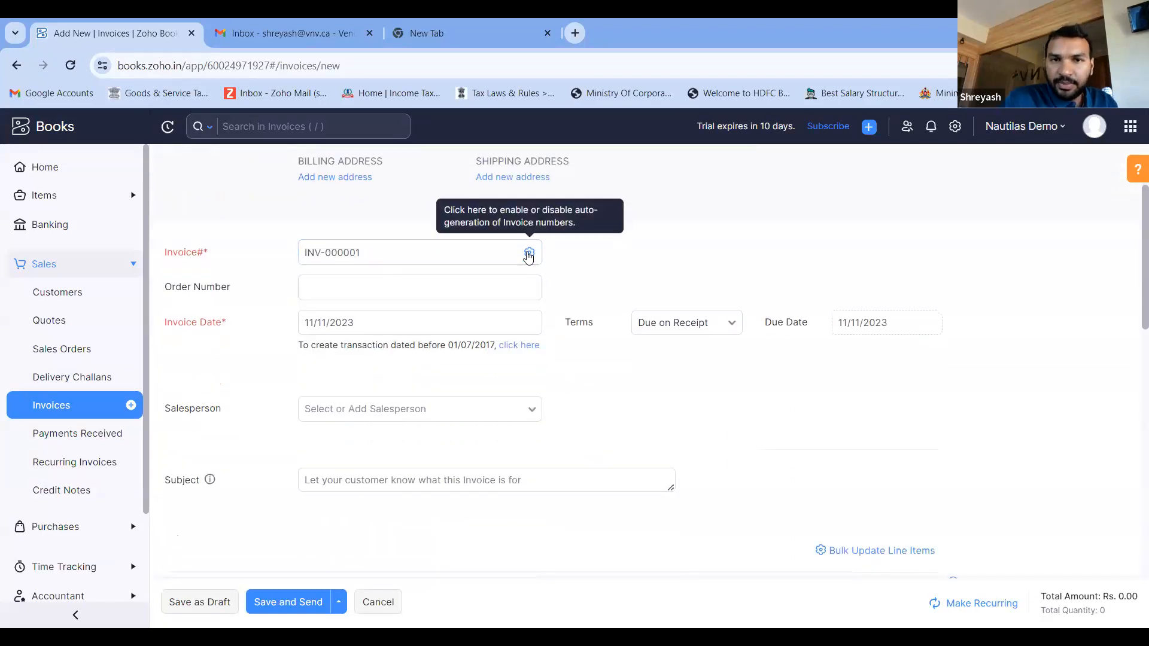
left_click(529, 253)
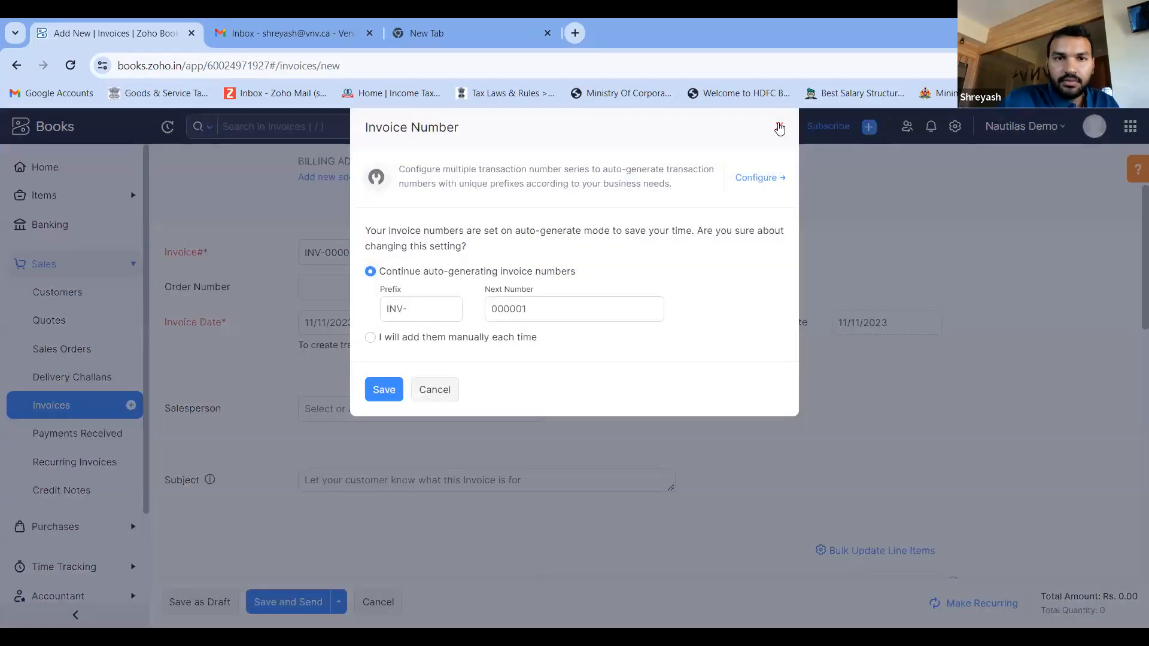
left_click(777, 123)
- Add the Professional Services item with quantity 2 to the invoice and save it as a draft
scroll(456, 361, "down", 3)
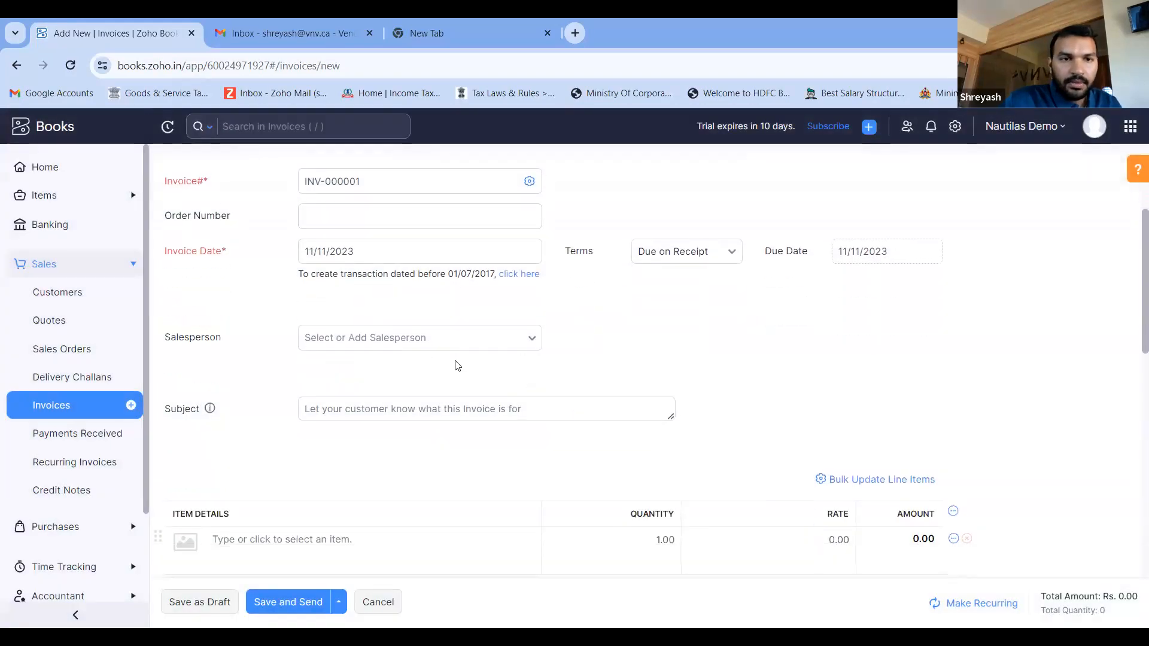
scroll(364, 427, "down", 1)
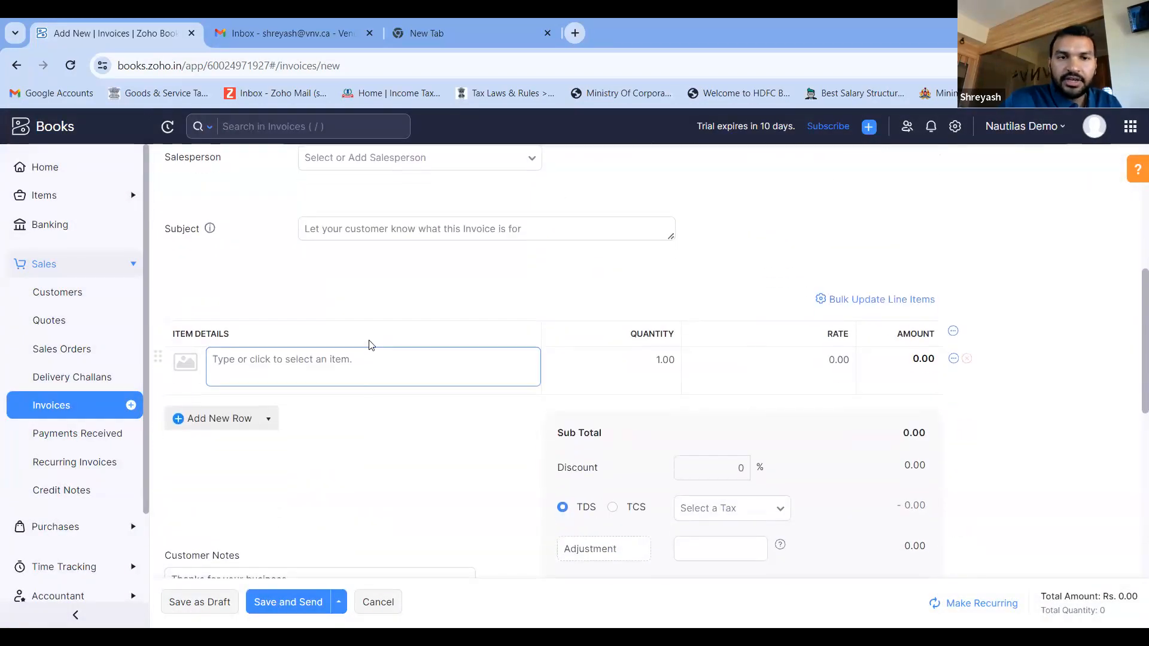
left_click(374, 357)
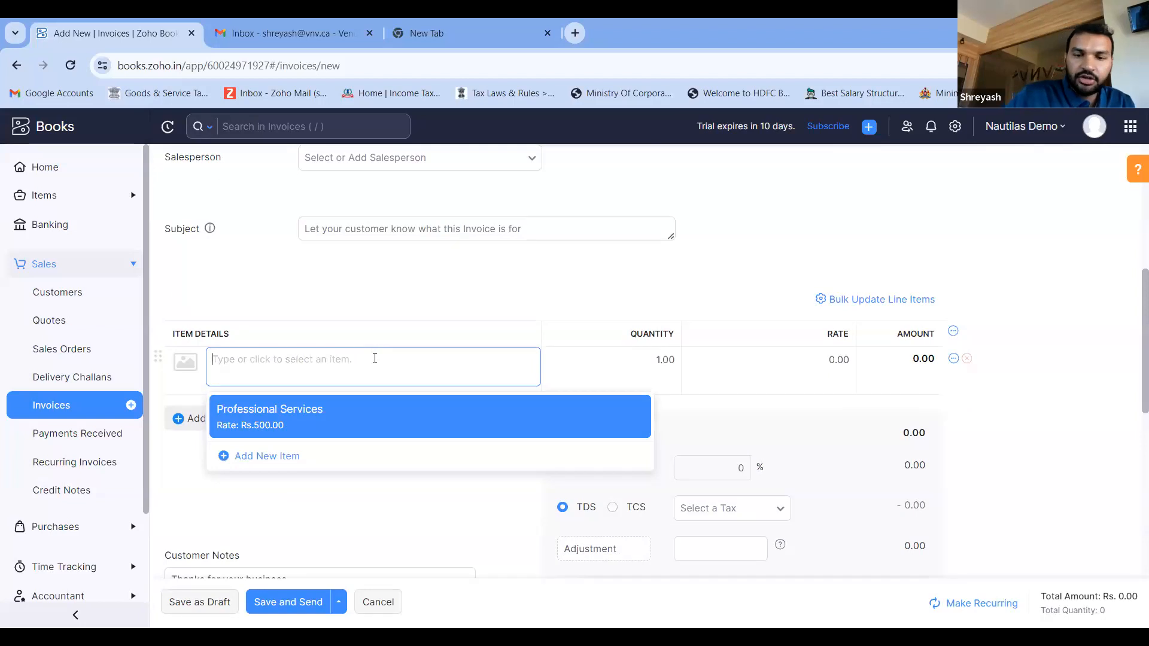
left_click(366, 407)
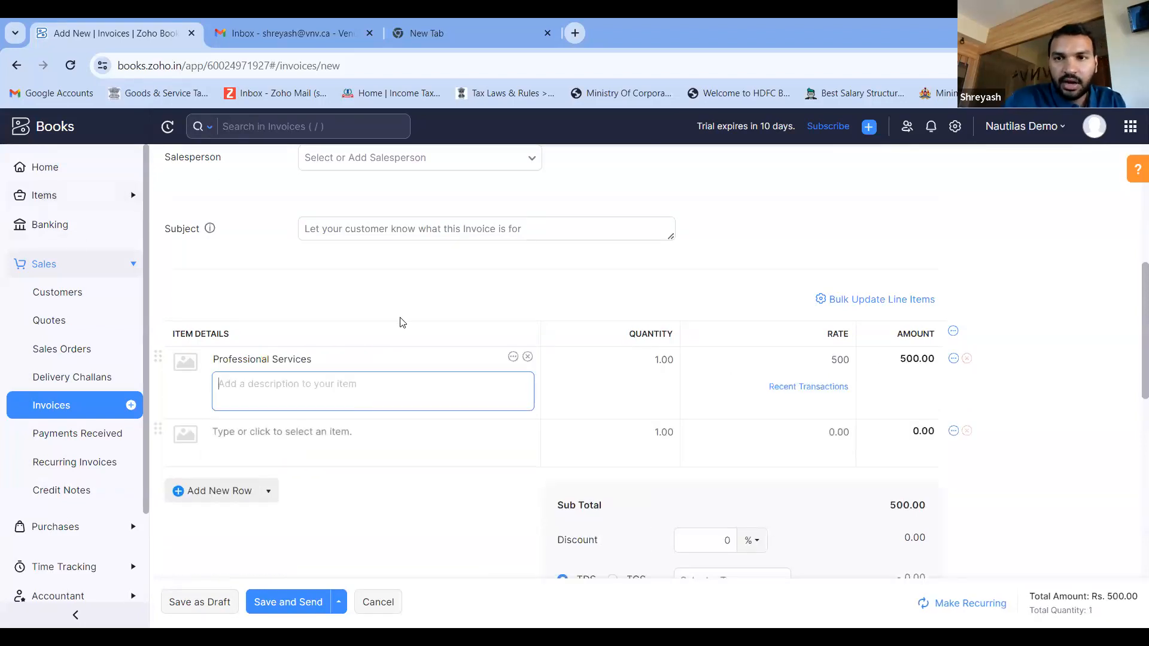
scroll(641, 321, "down", 1)
left_click(647, 308)
type("2")
key("Tab")
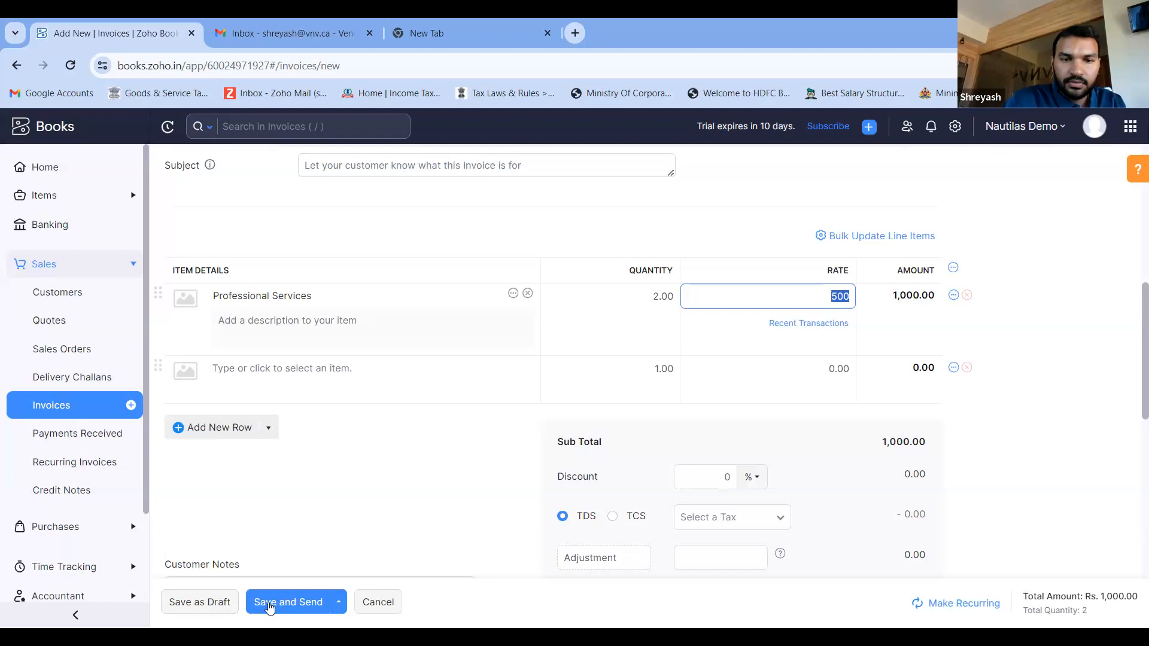
left_click(202, 610)
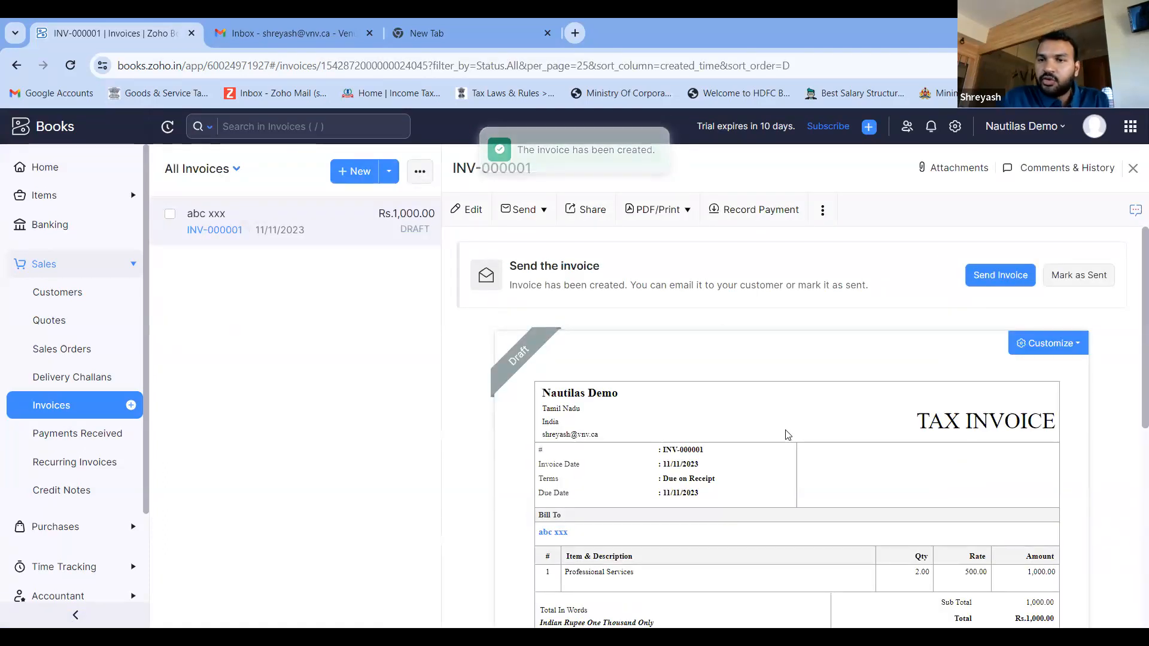
- Review the draft invoice and request sharing it, cancelling without marking it as sent
scroll(786, 435, "down", 3)
scroll(786, 434, "down", 1)
scroll(784, 433, "up", 5)
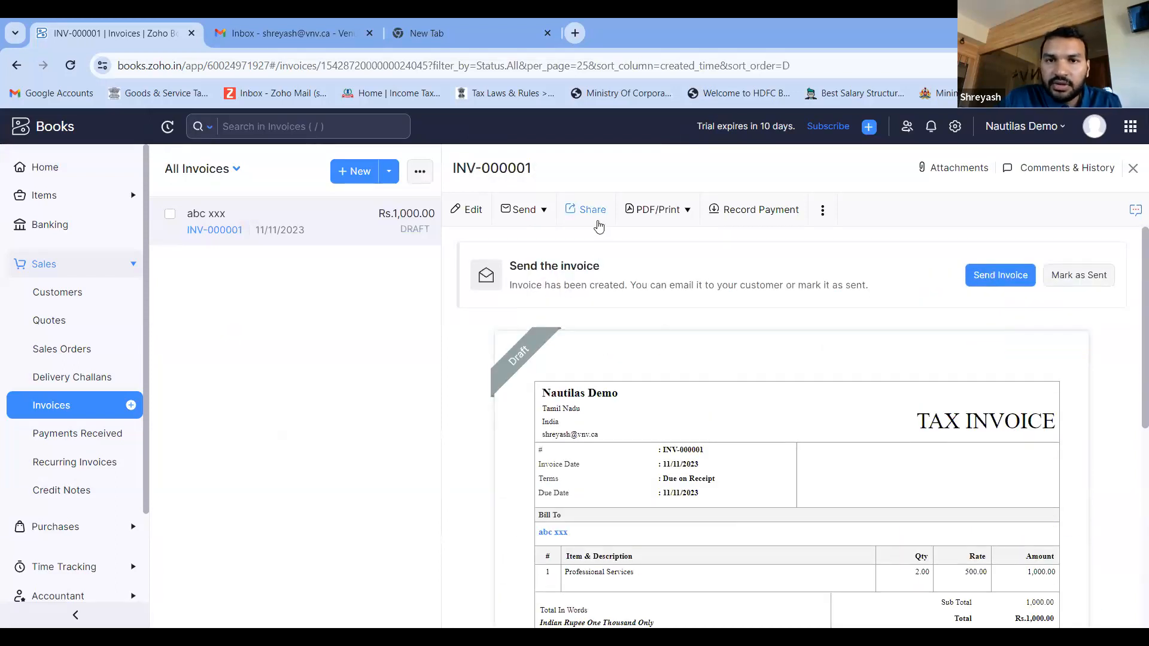
left_click(599, 224)
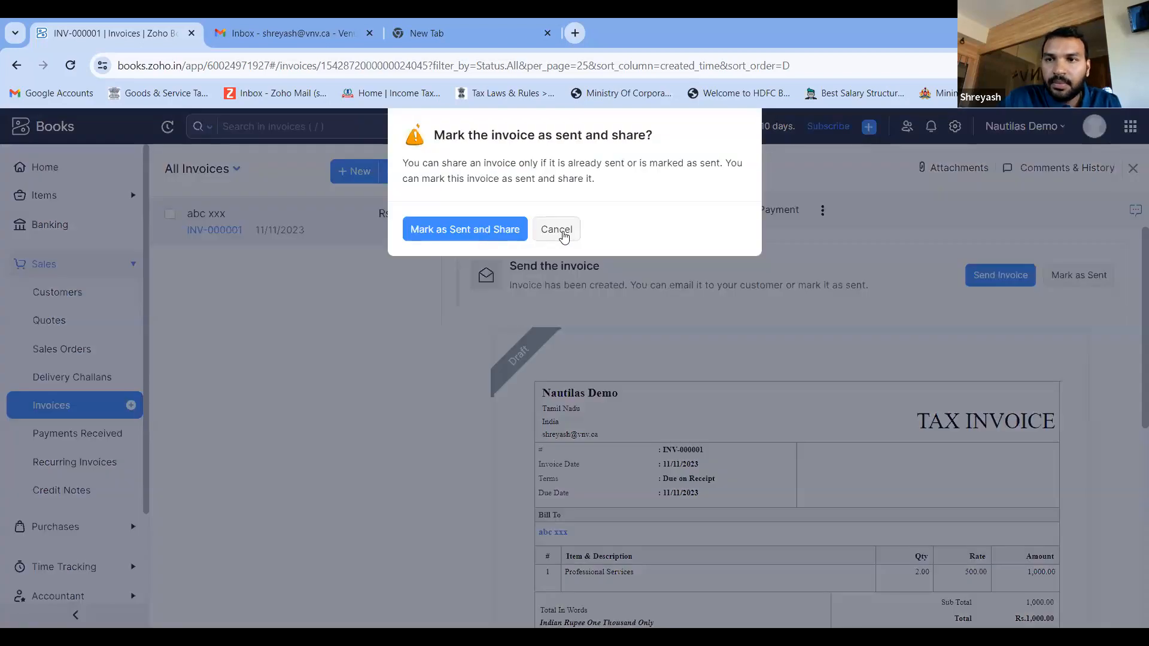
left_click(564, 233)
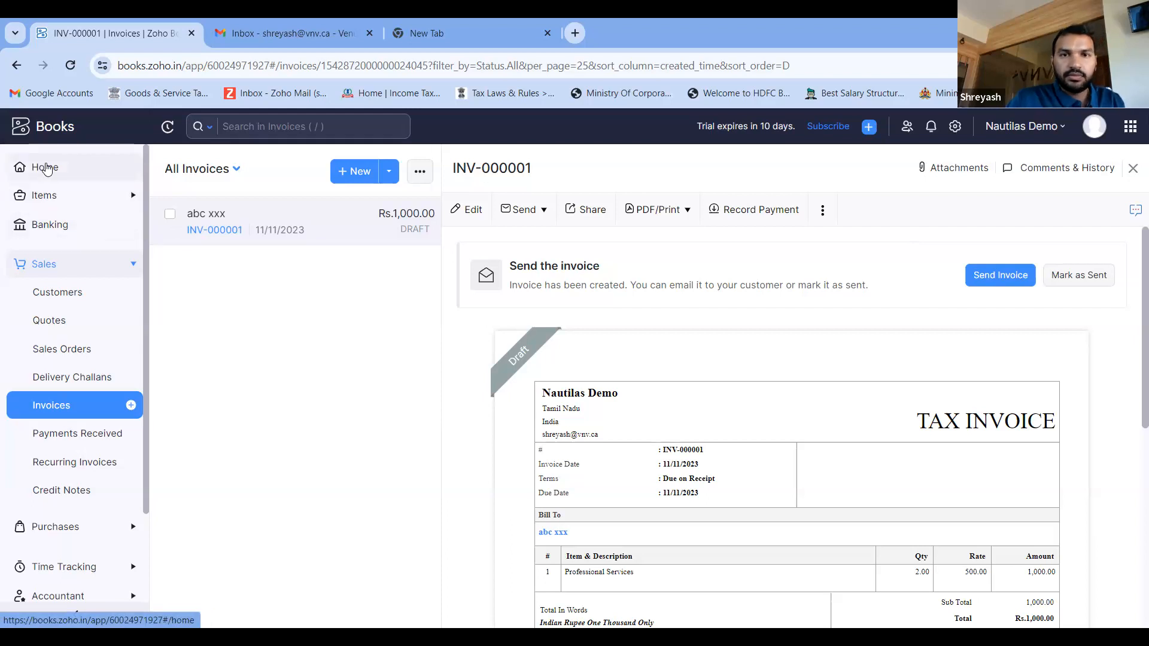
- Return to Home and look over the modules available under Purchases
left_click(47, 168)
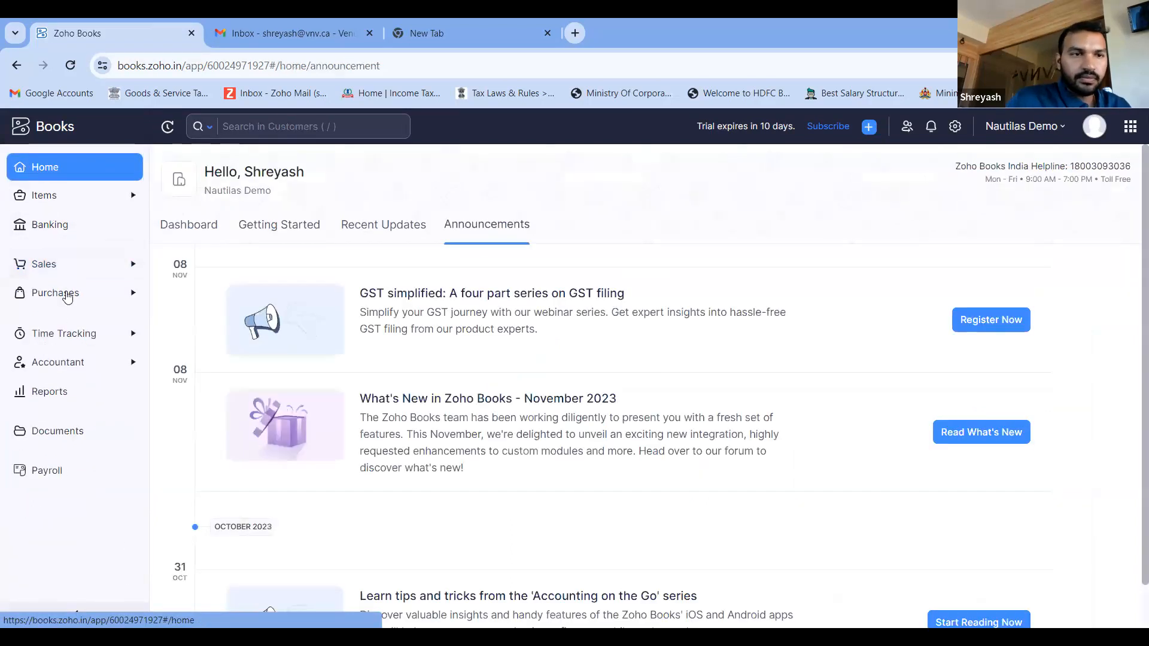
left_click(64, 294)
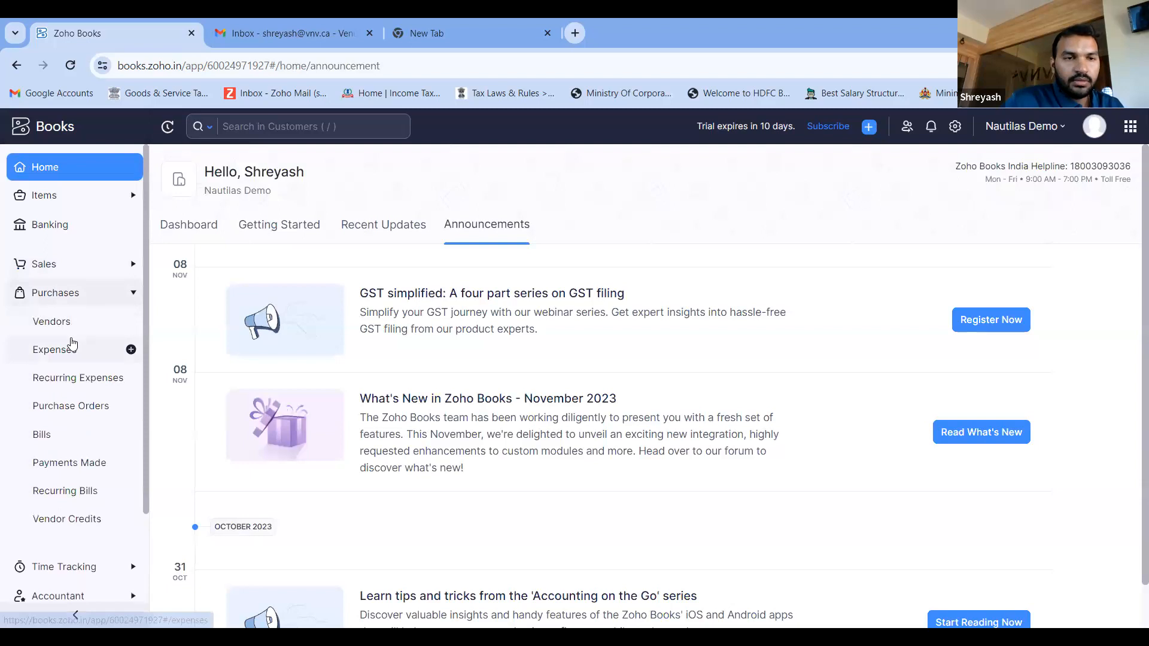
left_click(74, 170)
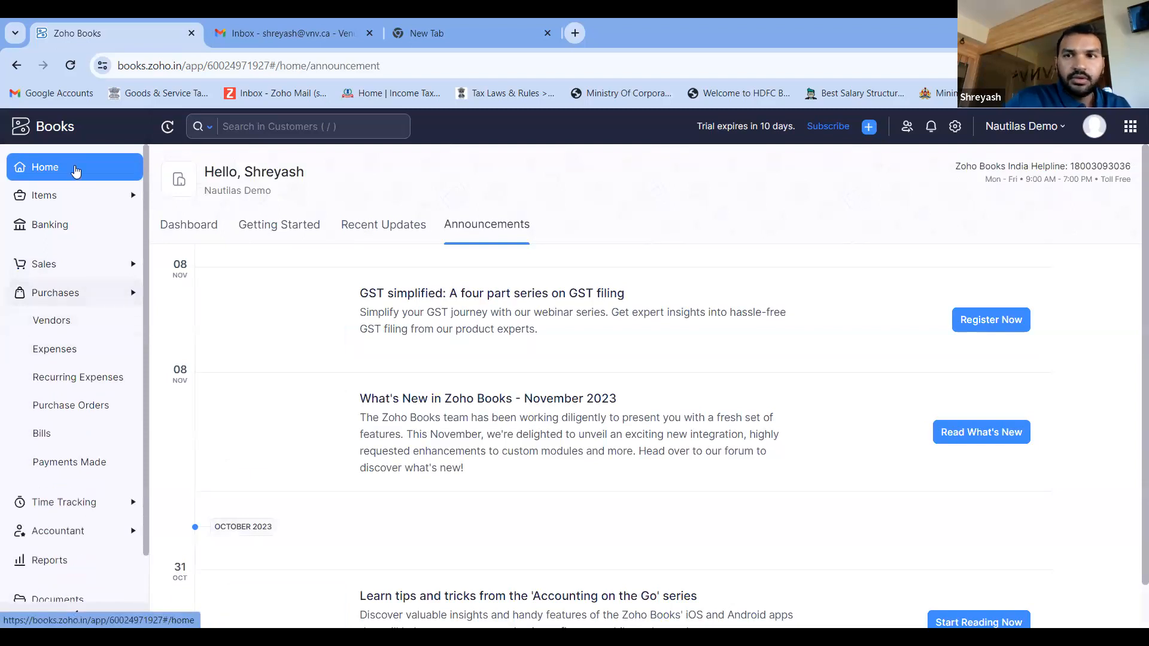
- View the organization's Opening Balances settings and return to the overview of all settings
left_click(955, 127)
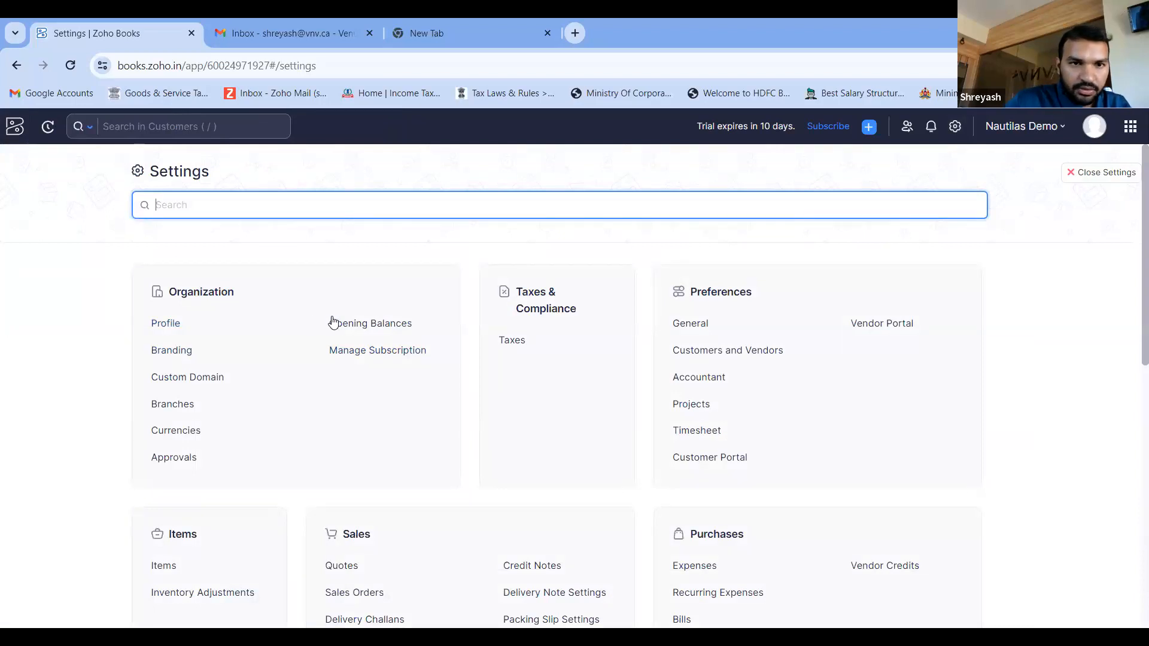
left_click(359, 328)
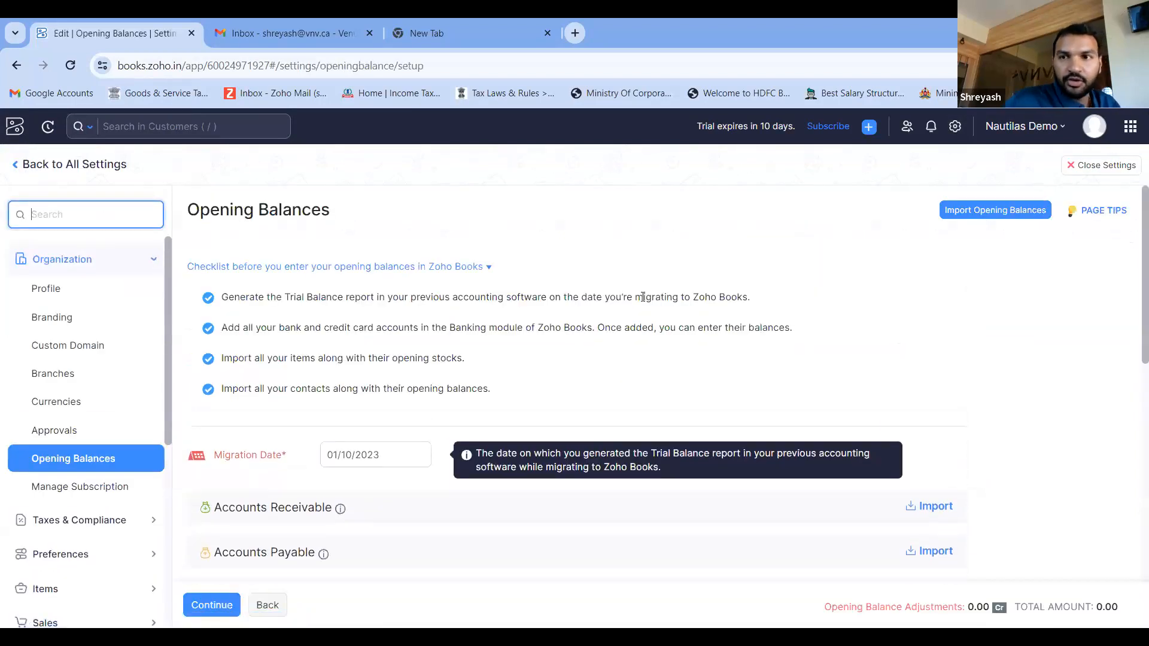
left_click(953, 129)
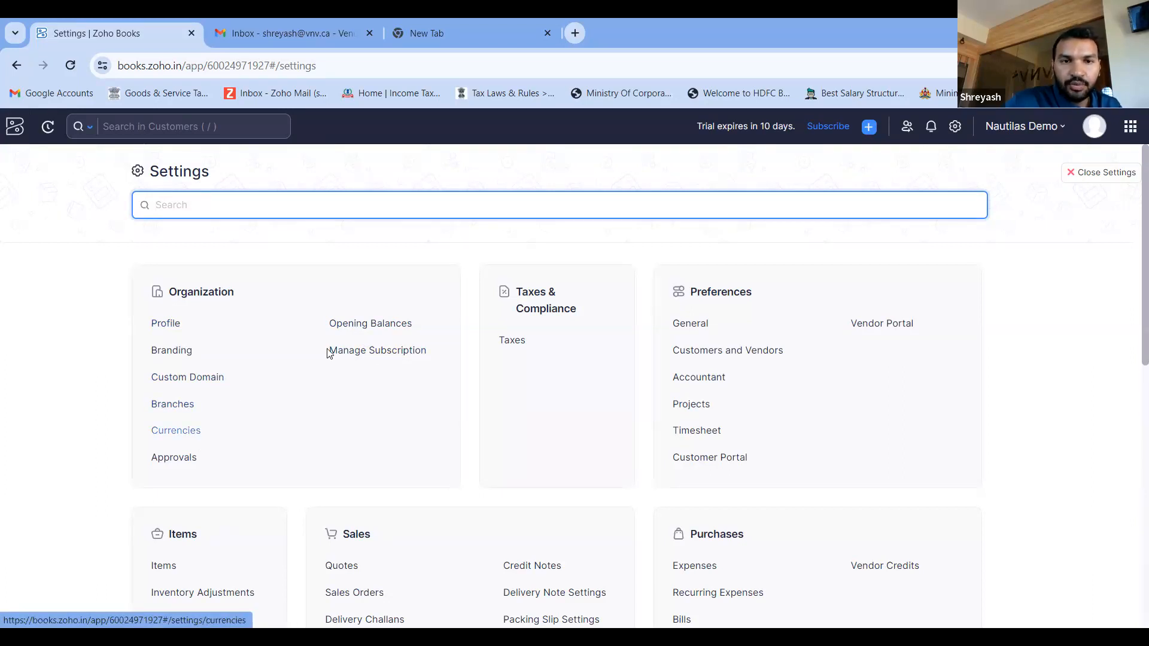
- Review the Organization Profile settings from the organization details and address to the fiscal year, report basis and time zone
left_click(160, 326)
scroll(467, 357, "down", 3)
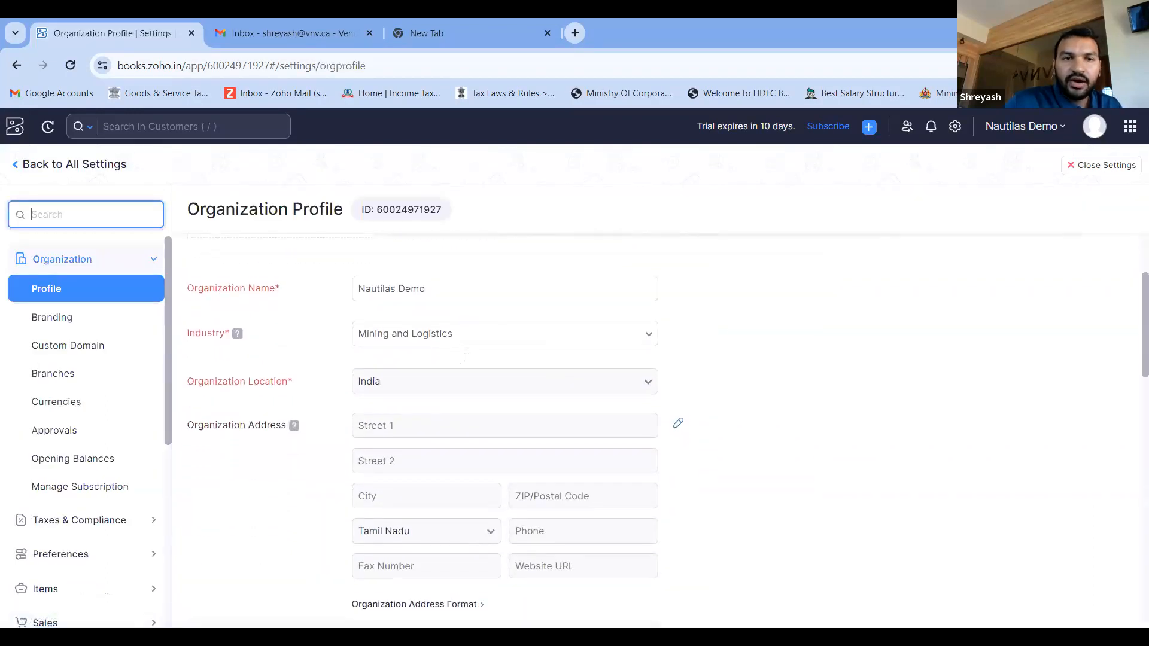
scroll(468, 361, "down", 6)
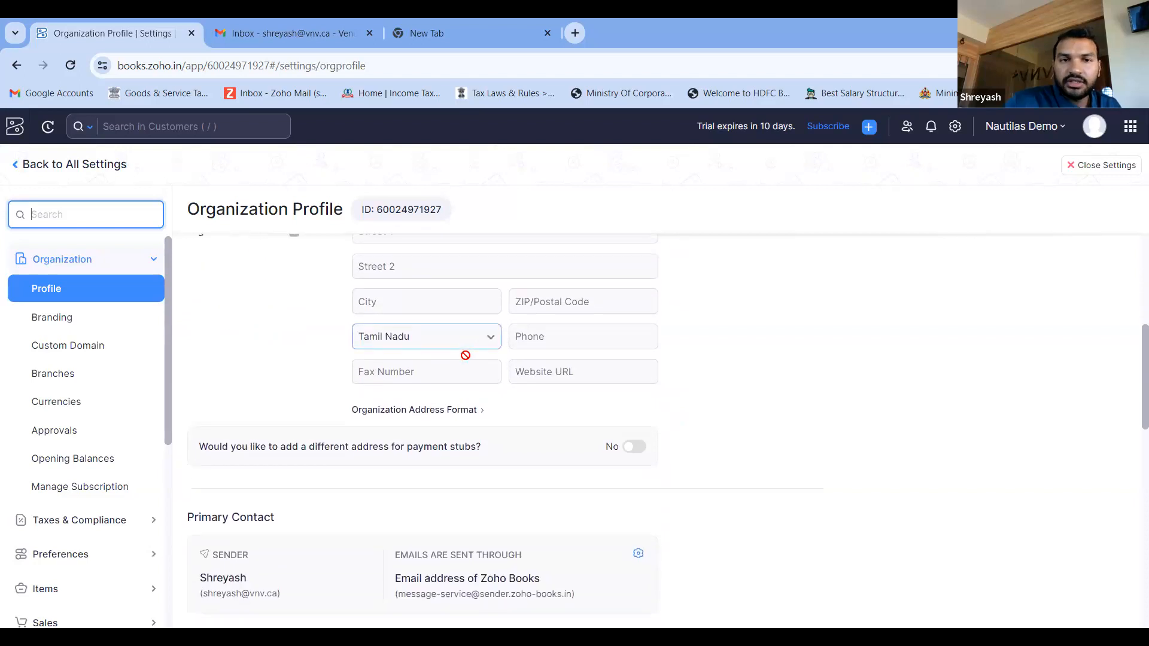
scroll(468, 361, "down", 3)
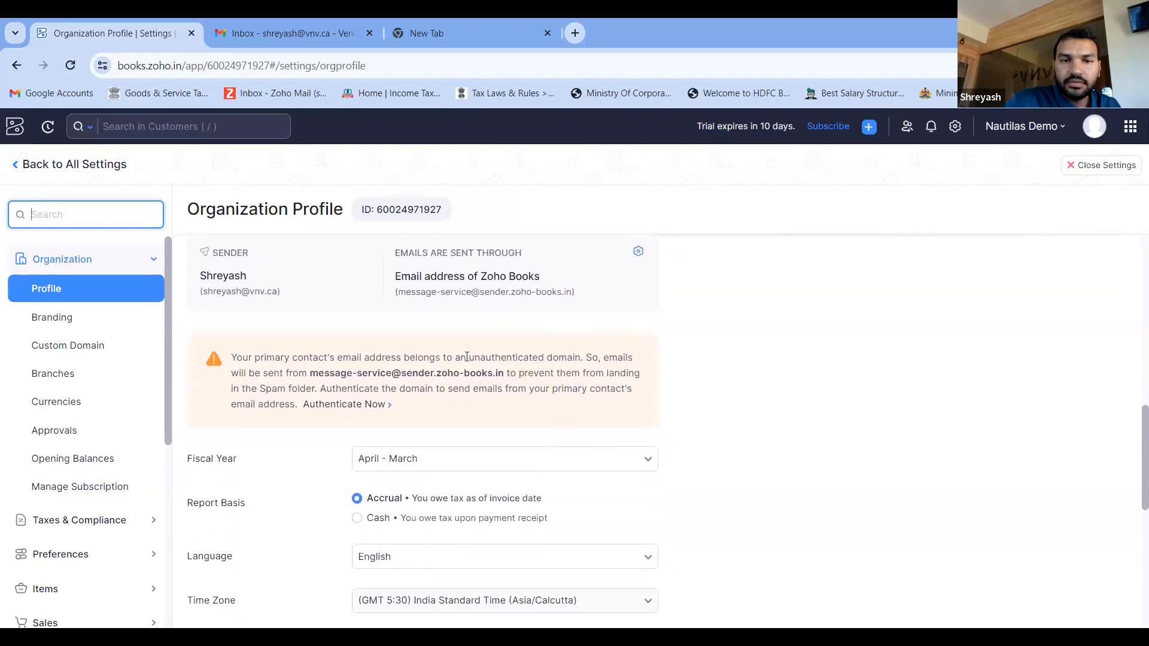
- Review the rest of the Organization Profile down to the Company ID, Tax ID and additional fields, and view the Branches settings
scroll(467, 357, "up", 5)
scroll(467, 357, "up", 5)
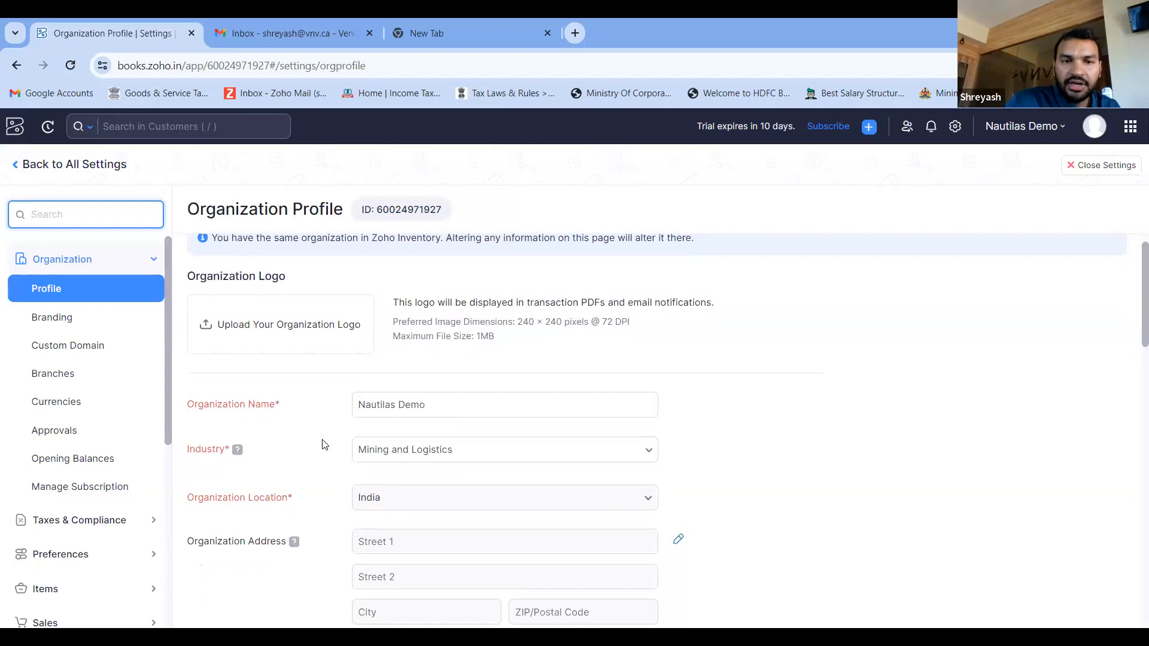
scroll(322, 444, "down", 4)
scroll(322, 444, "down", 9)
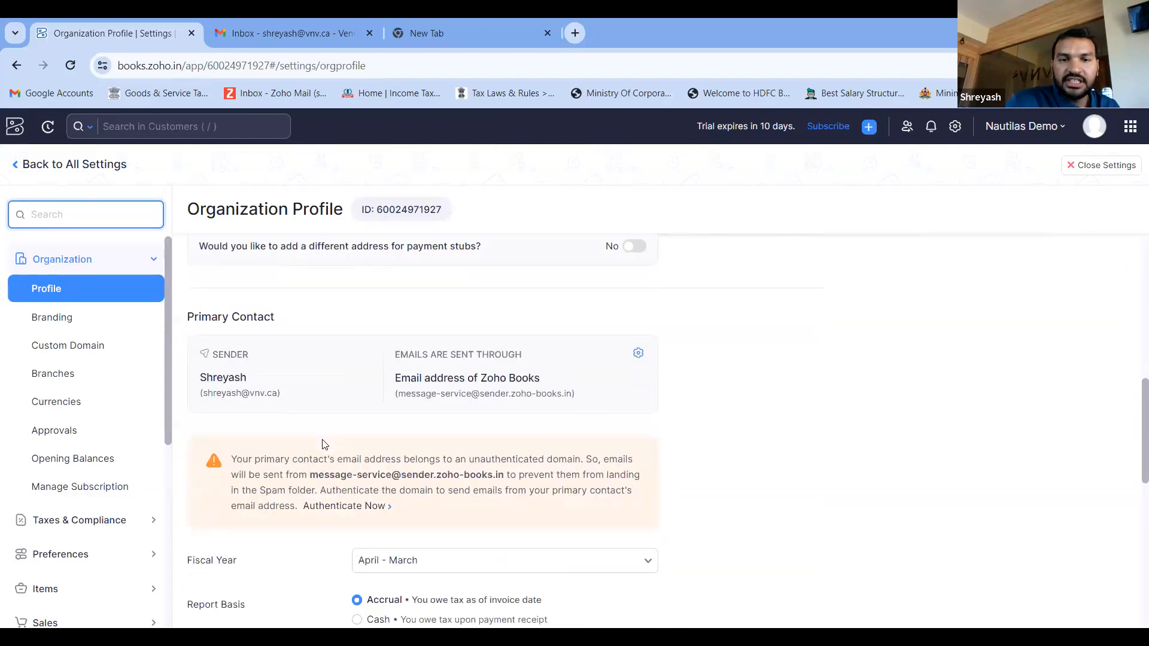
scroll(322, 444, "down", 3)
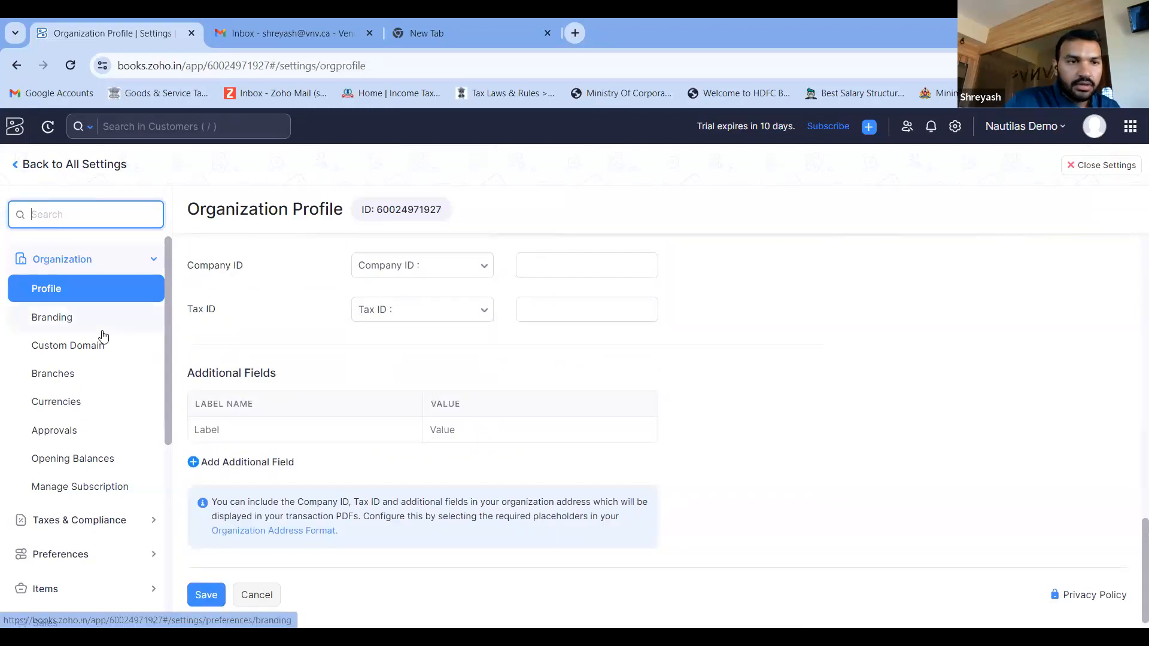
left_click(102, 380)
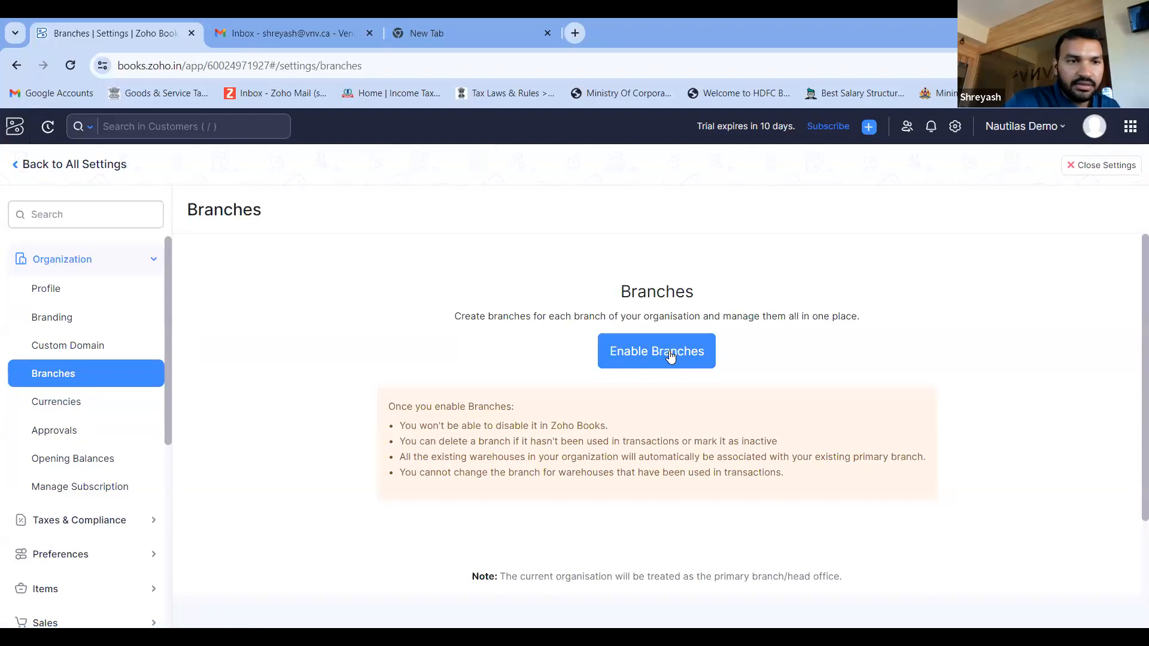
- Set the migration date in the Opening Balances settings to 01/04/2023
left_click(100, 461)
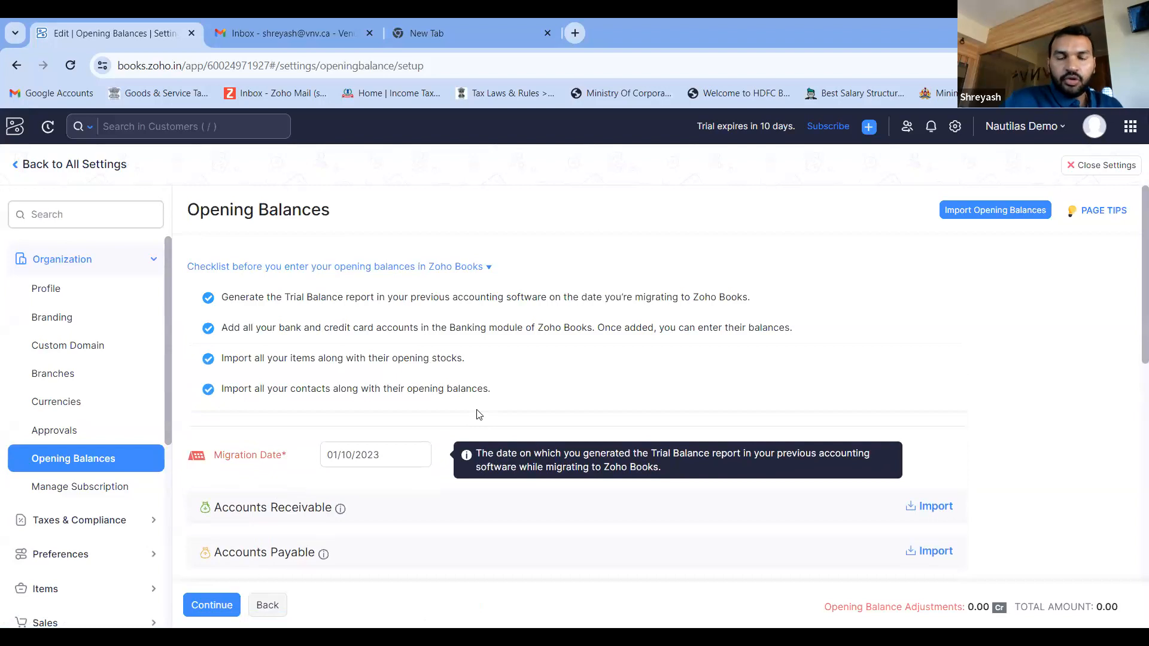
left_click(377, 452)
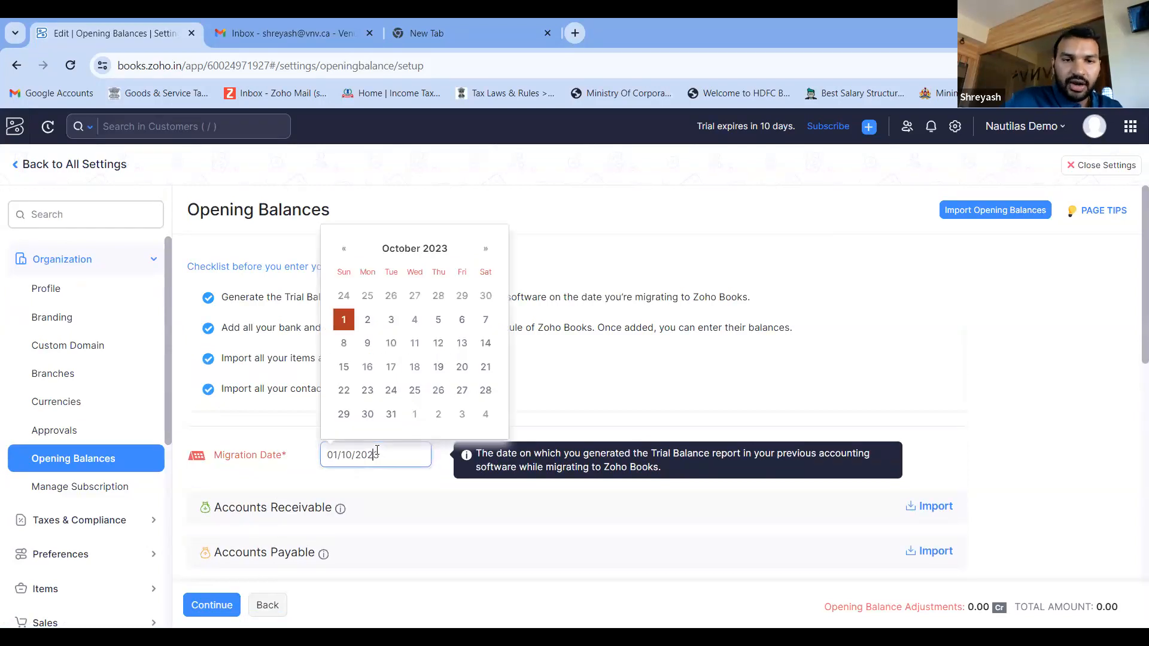
left_click(347, 248)
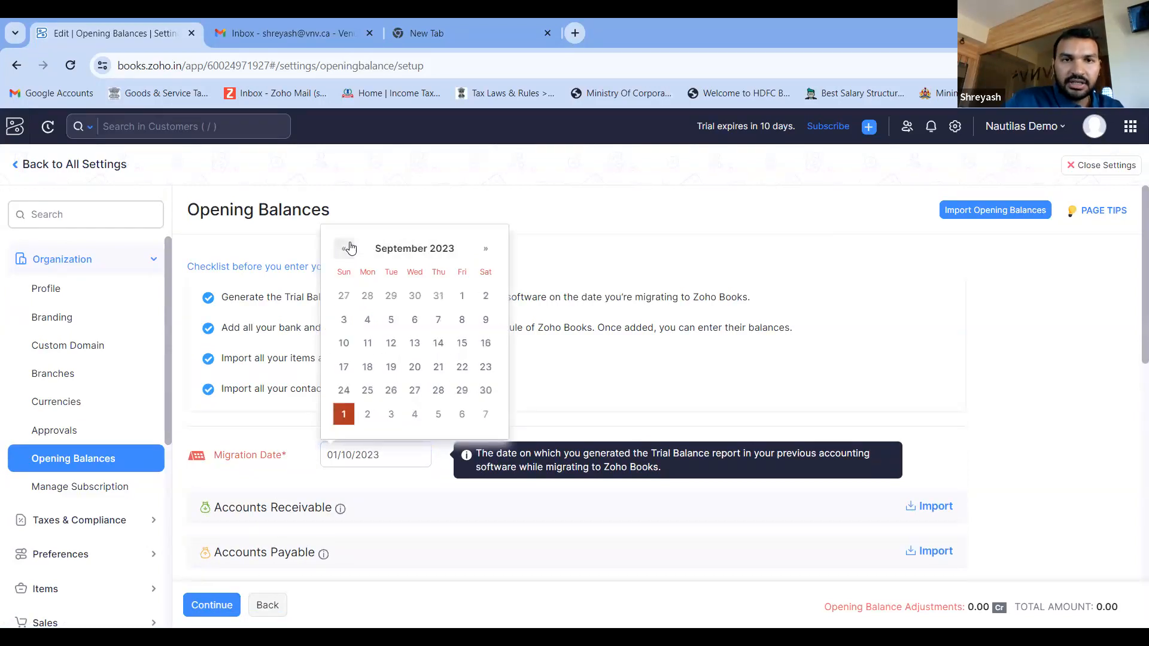
left_click(347, 248)
left_click(347, 249)
left_click(348, 249)
left_click(347, 248)
left_click(348, 248)
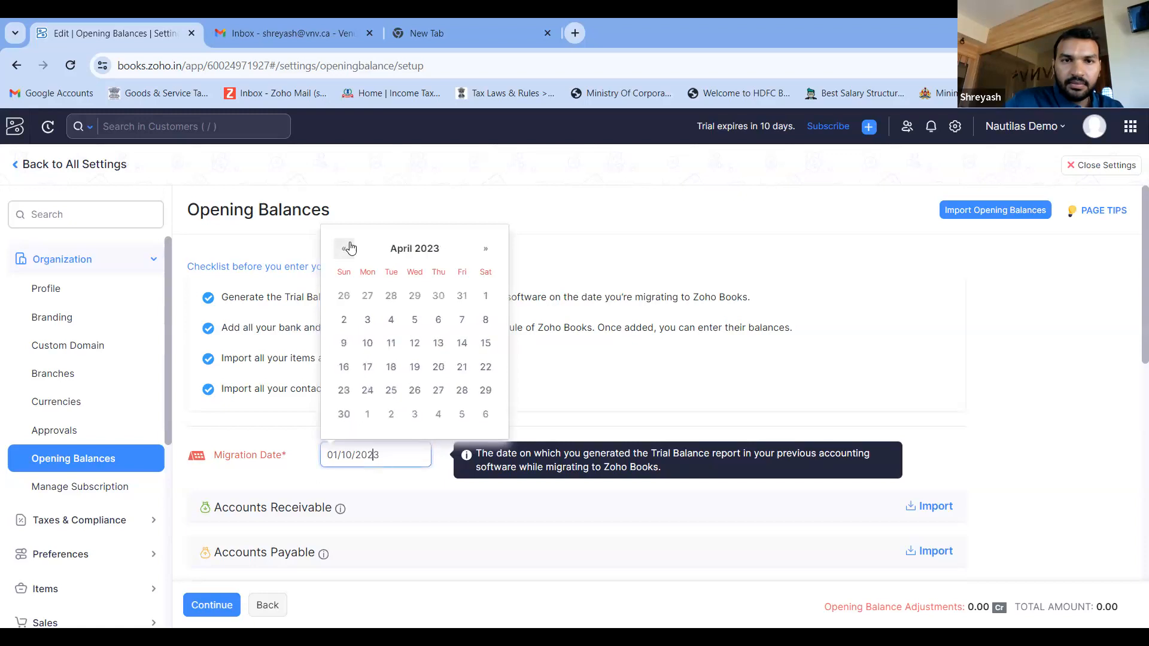
left_click(486, 300)
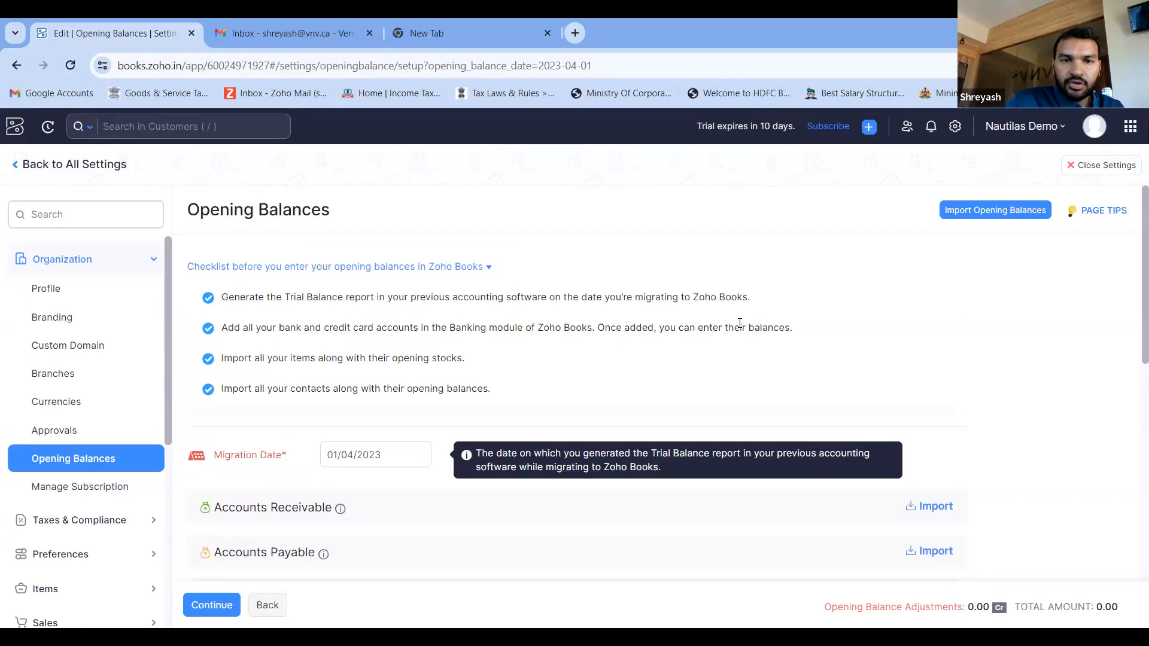
- Look over the account categories for opening balances and return to the overview of all settings
scroll(733, 456, "down", 4)
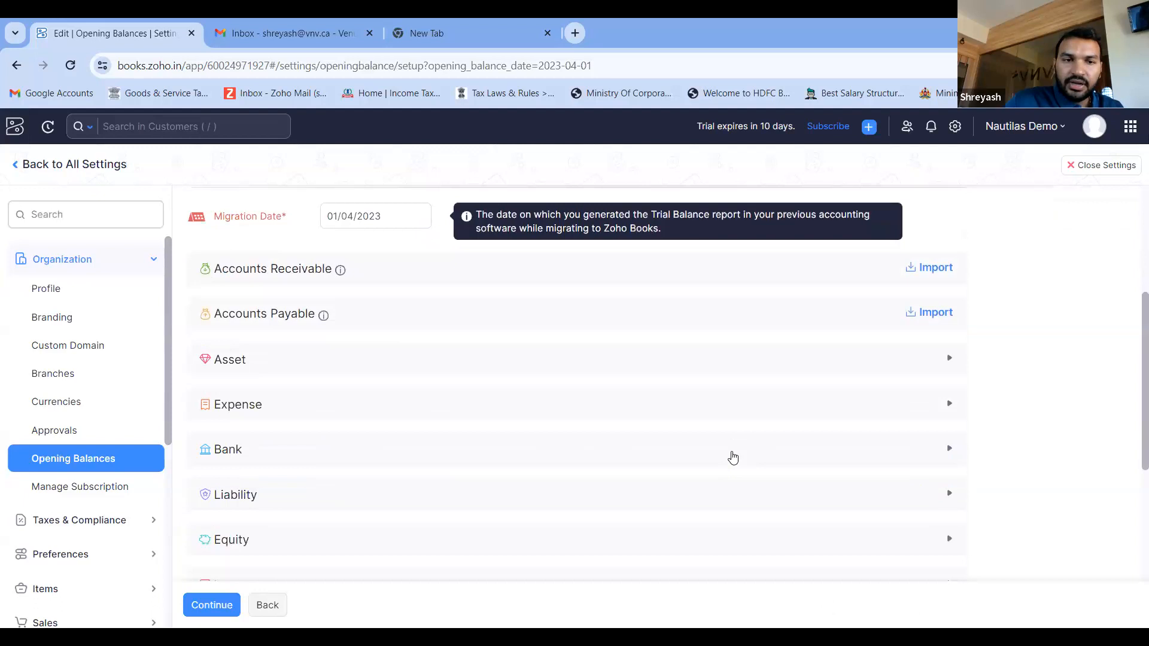
scroll(733, 458, "down", 2)
scroll(732, 457, "up", 6)
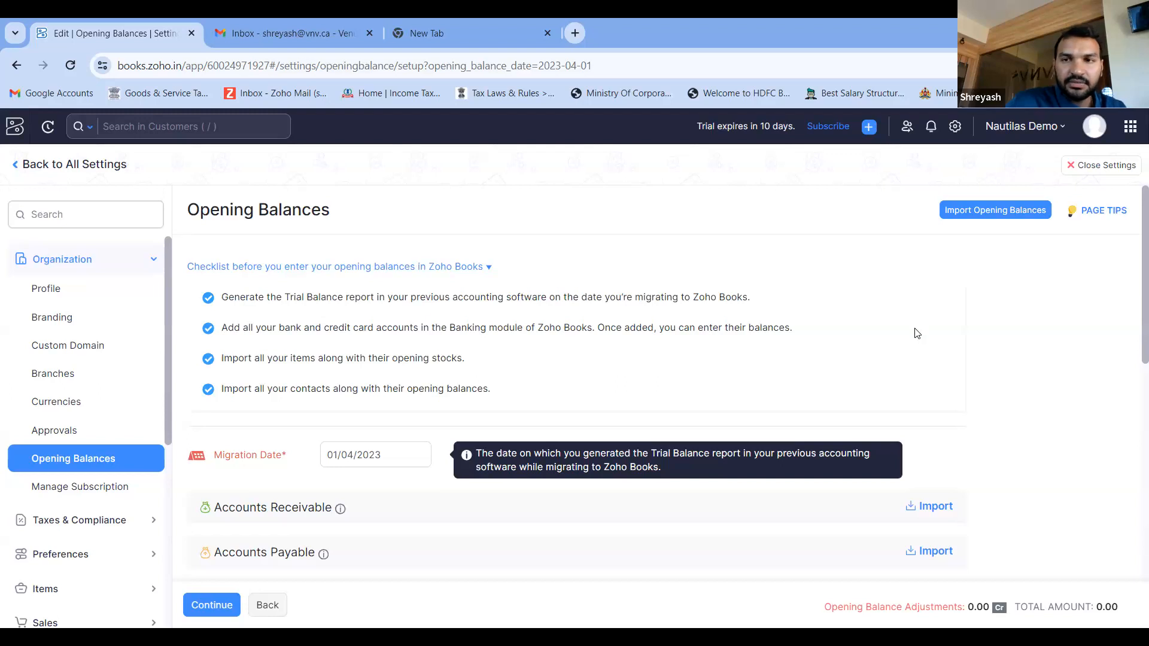
left_click(108, 267)
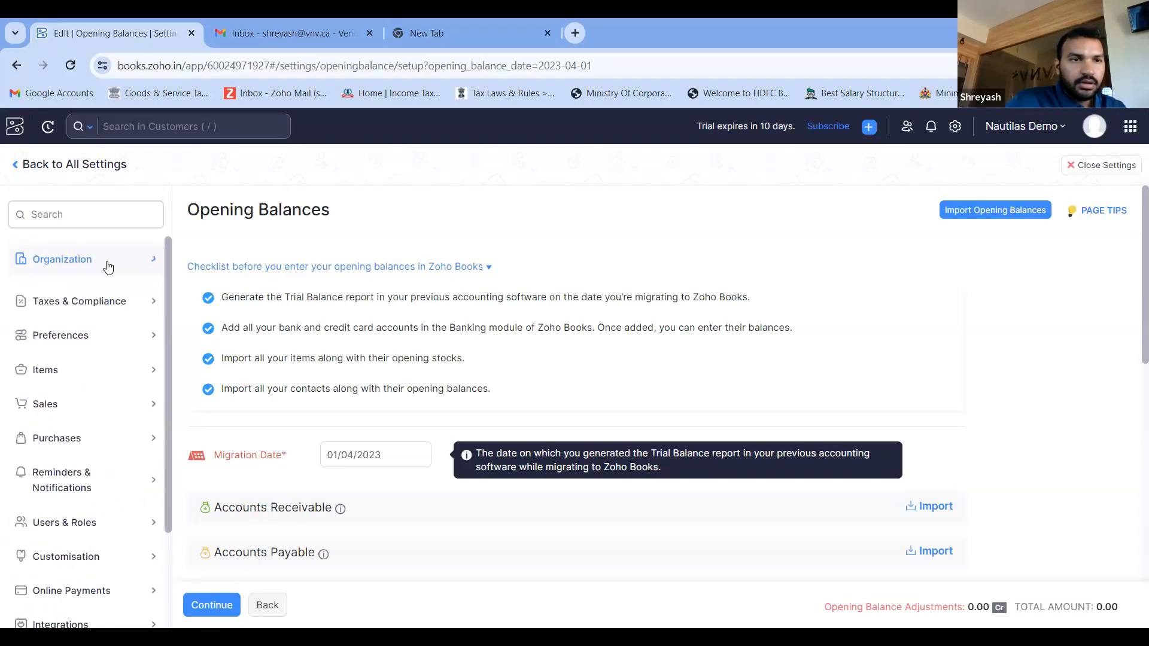
left_click(19, 166)
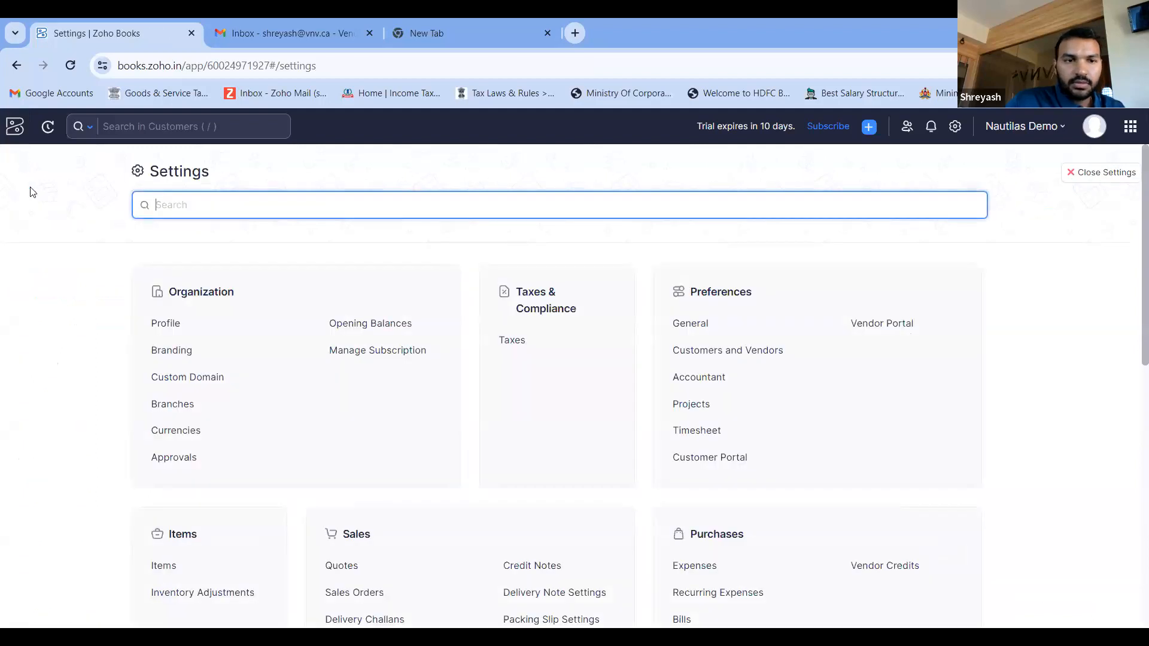
- Look over the settings categories, close the settings and view the Dashboard on the Home page
scroll(302, 385, "down", 1)
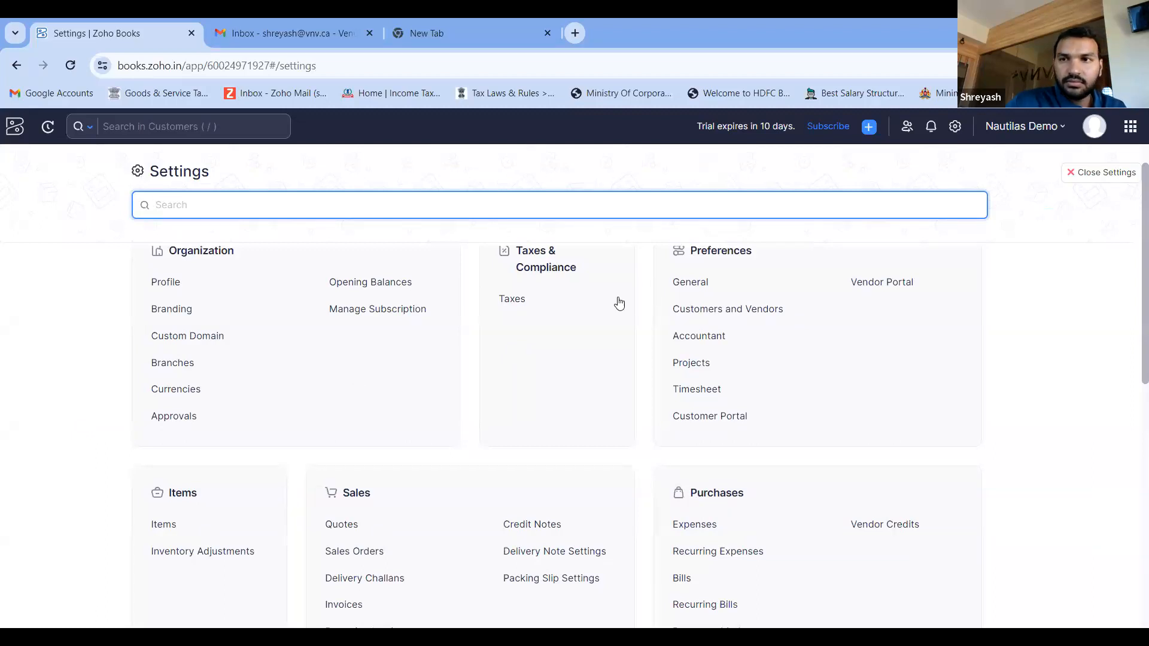
left_click(1072, 173)
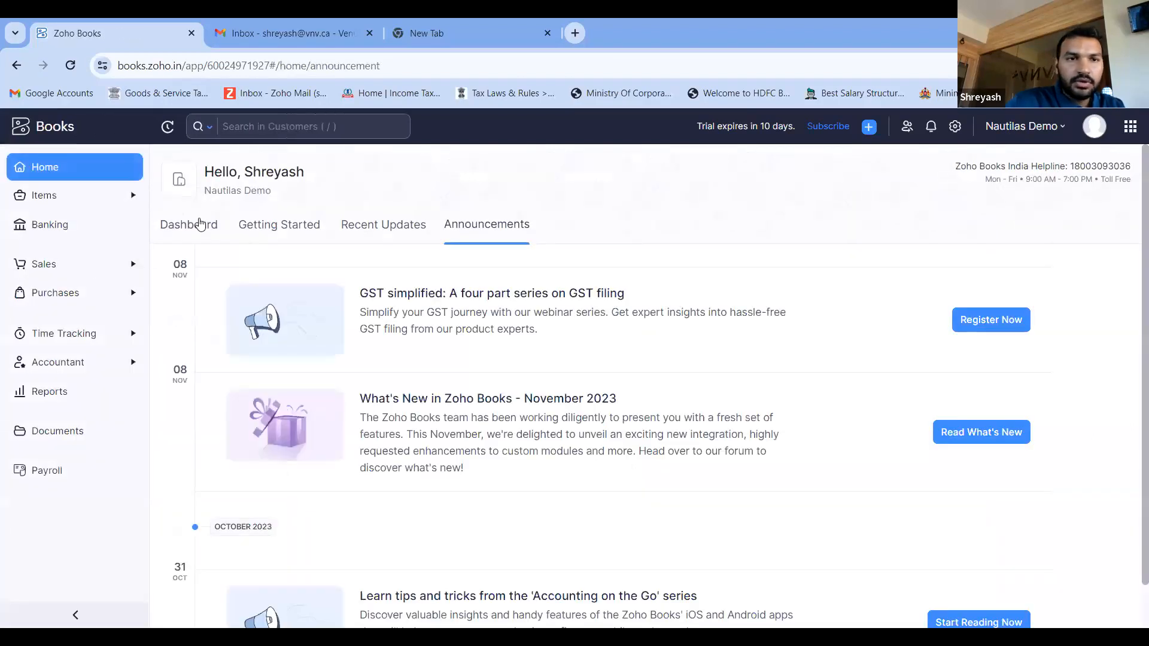
left_click(203, 225)
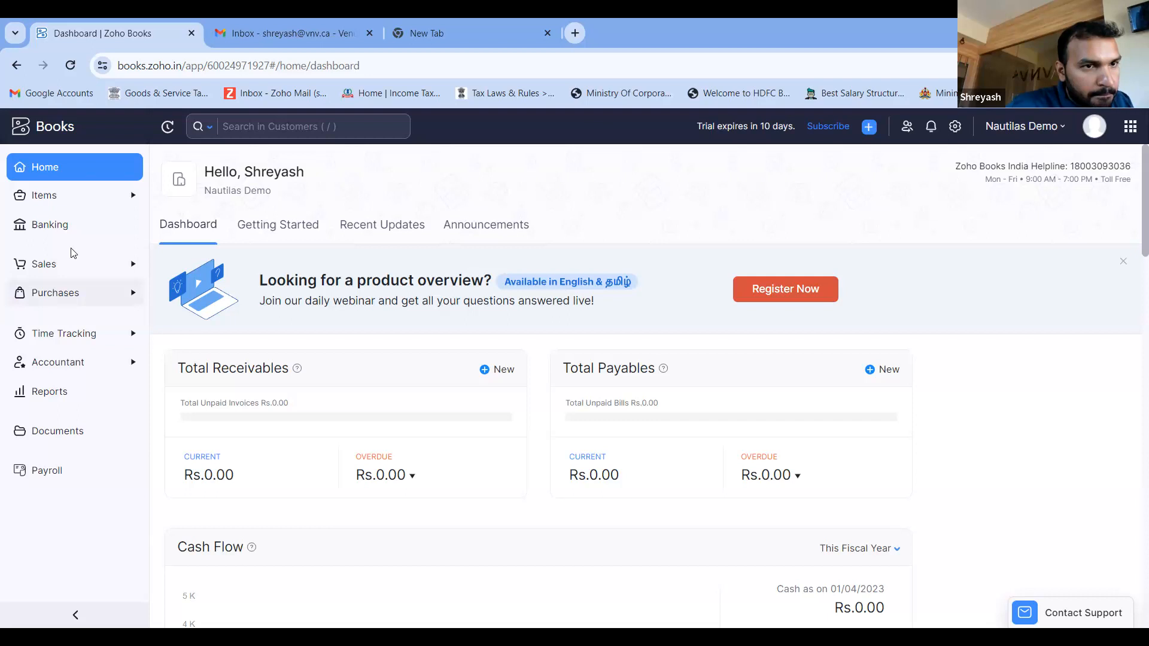
left_click(98, 173)
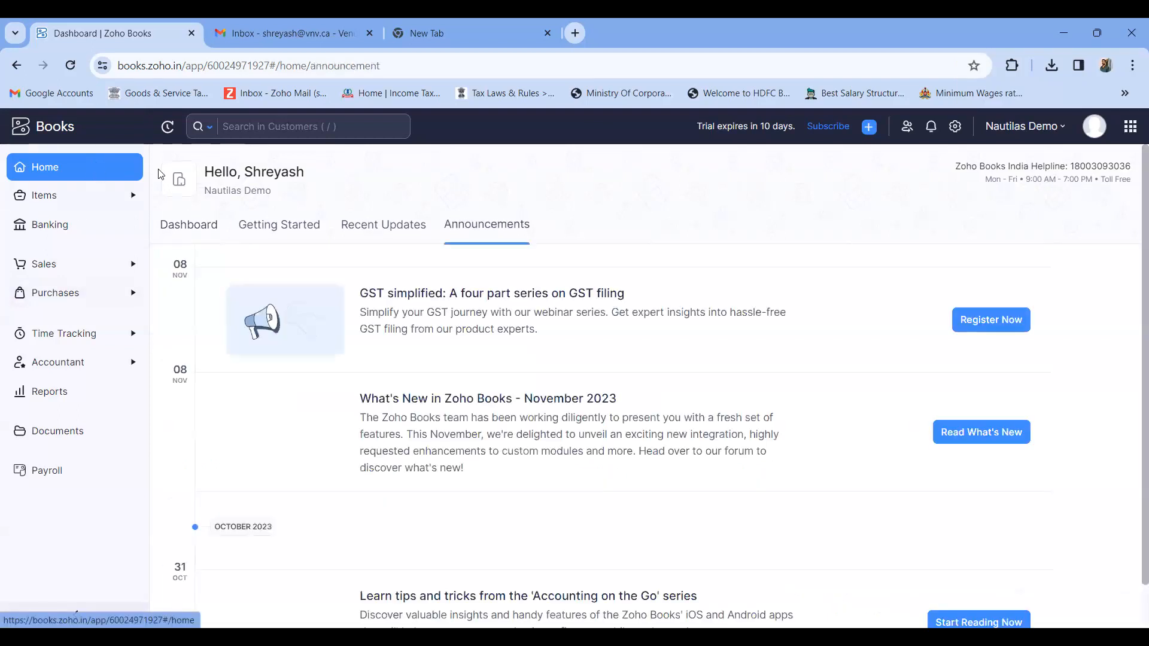
- Reopen the Opening Balances settings and examine the account categories, the totals and the Opening Balance Adjustments amount
left_click(952, 129)
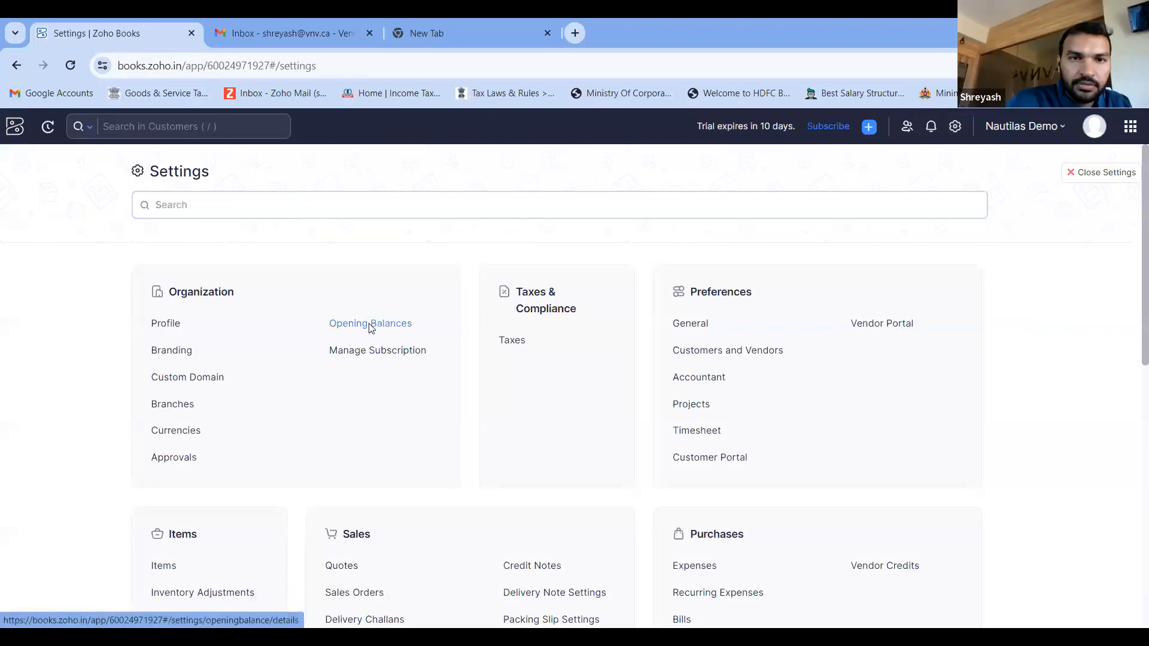
left_click(370, 326)
scroll(648, 297, "down", 2)
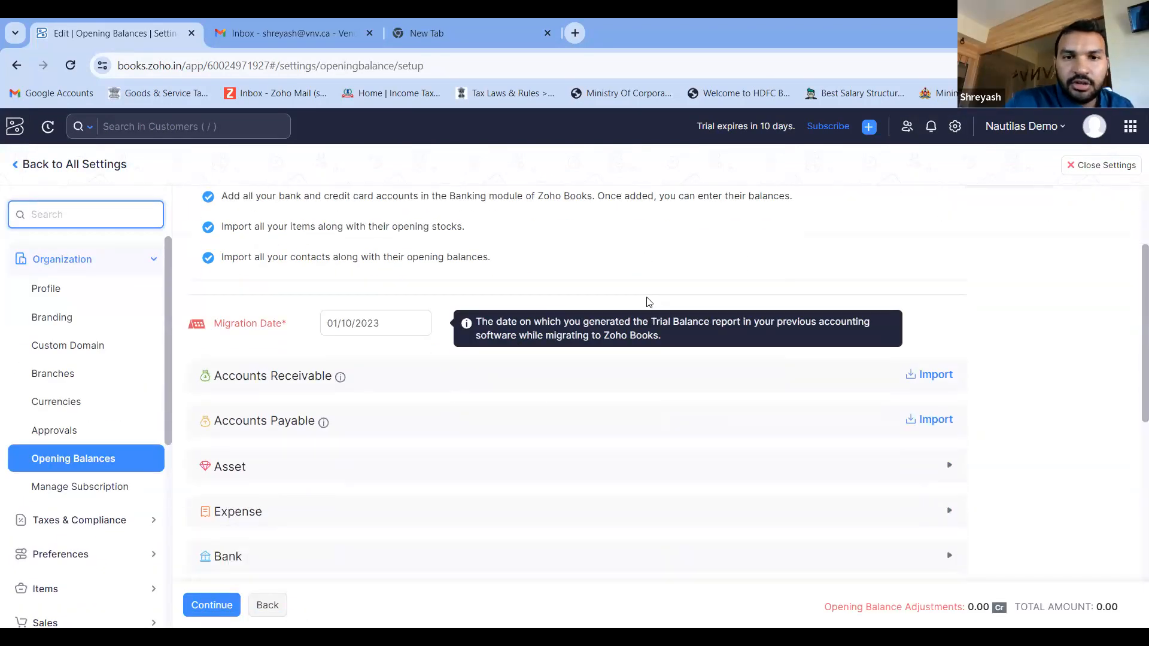
scroll(573, 395, "down", 1)
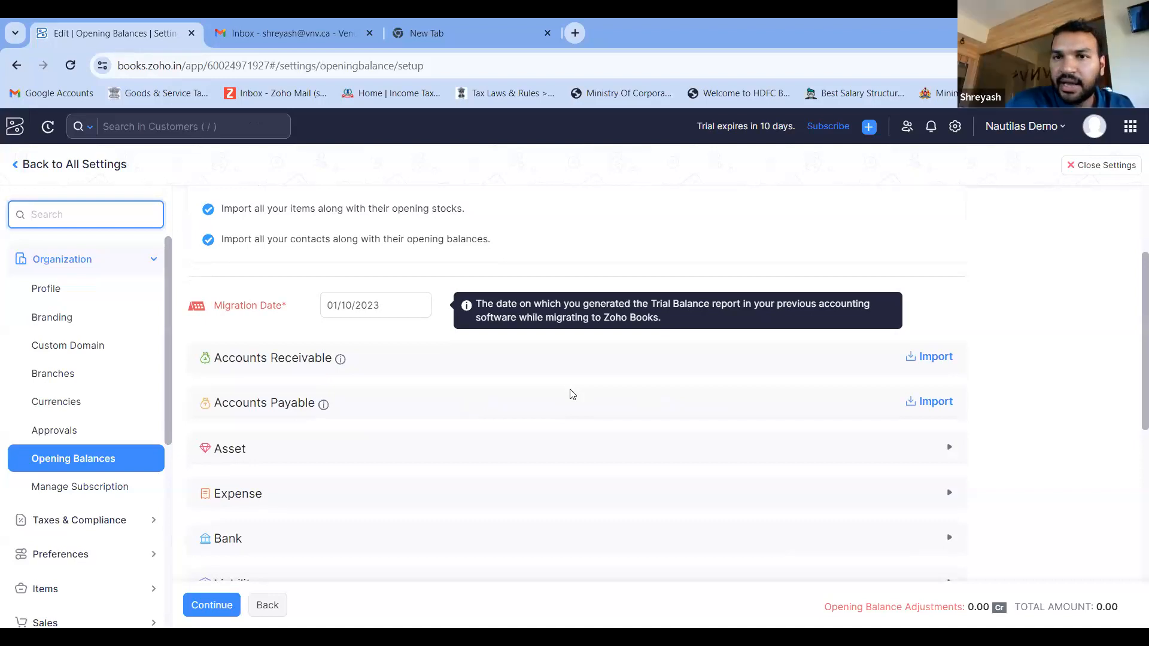
scroll(573, 395, "down", 1)
scroll(573, 395, "down", 5)
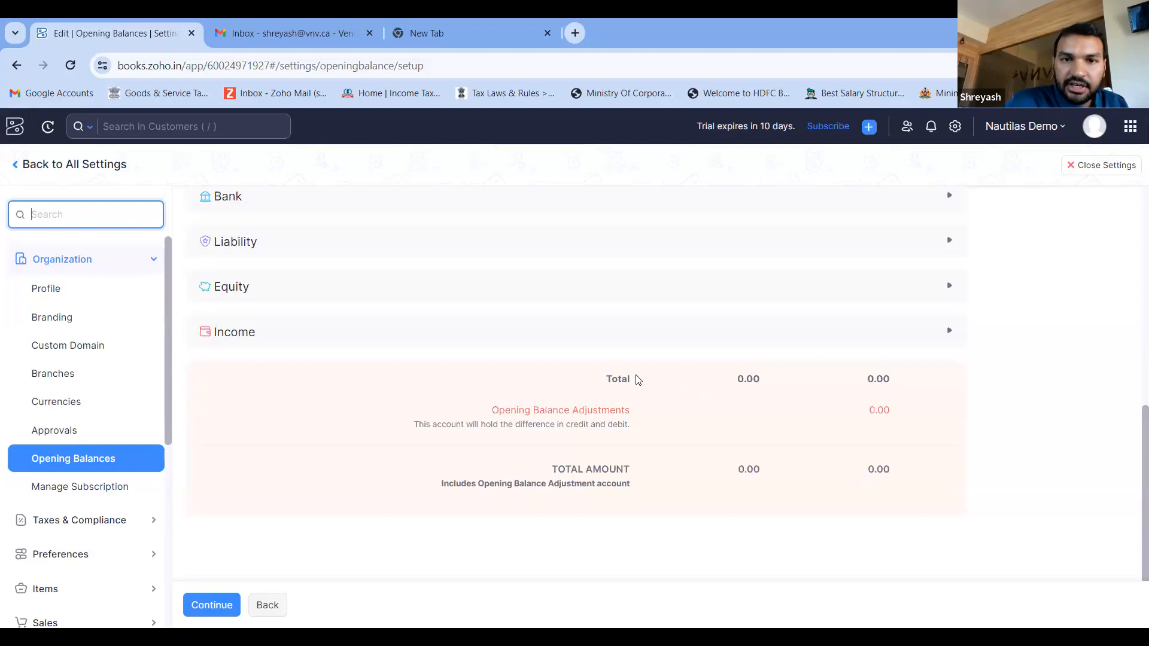
left_click_drag(493, 410, 634, 415)
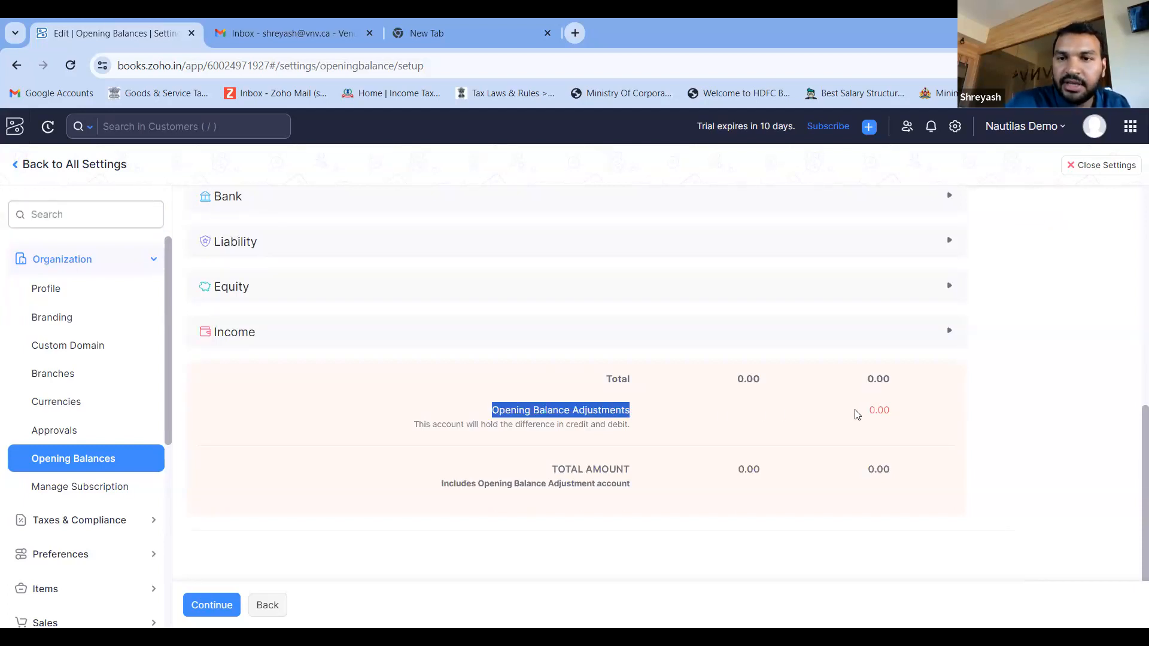
left_click_drag(873, 410, 905, 412)
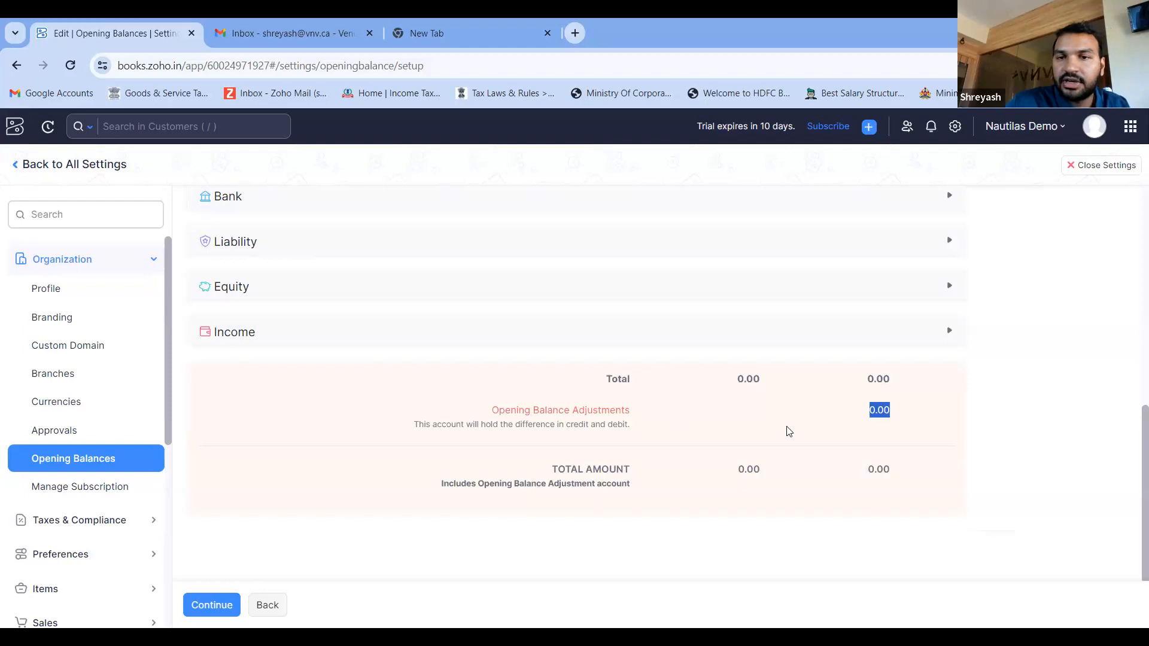
scroll(860, 427, "up", 1)
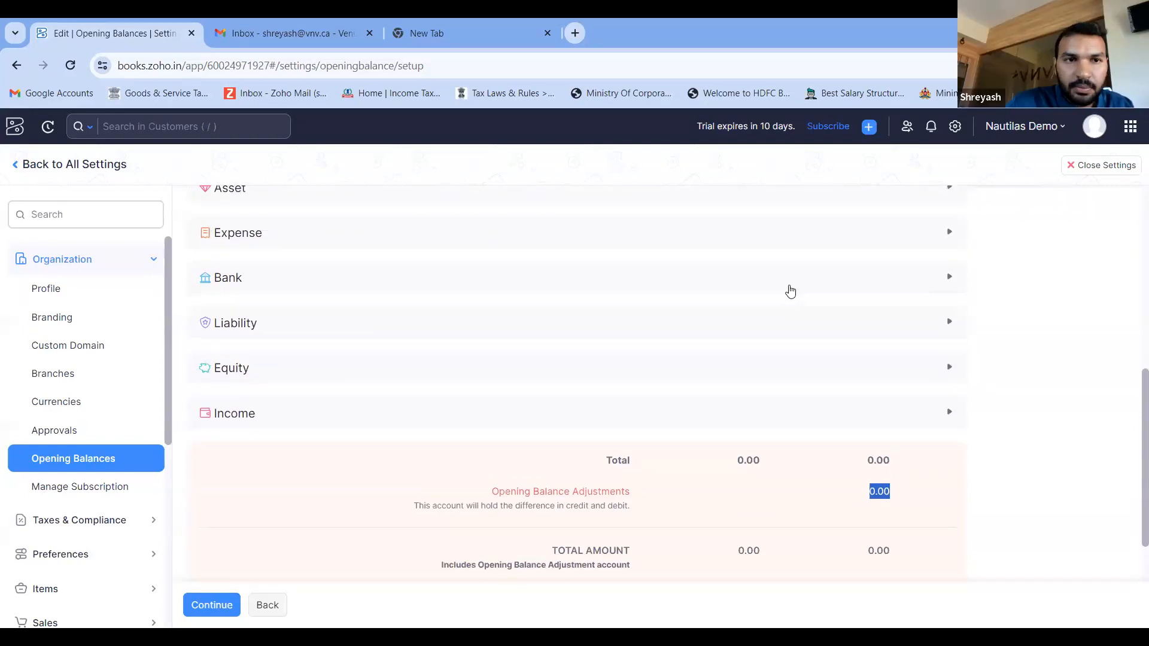
scroll(790, 292, "up", 2)
scroll(790, 292, "down", 1)
scroll(791, 292, "down", 1)
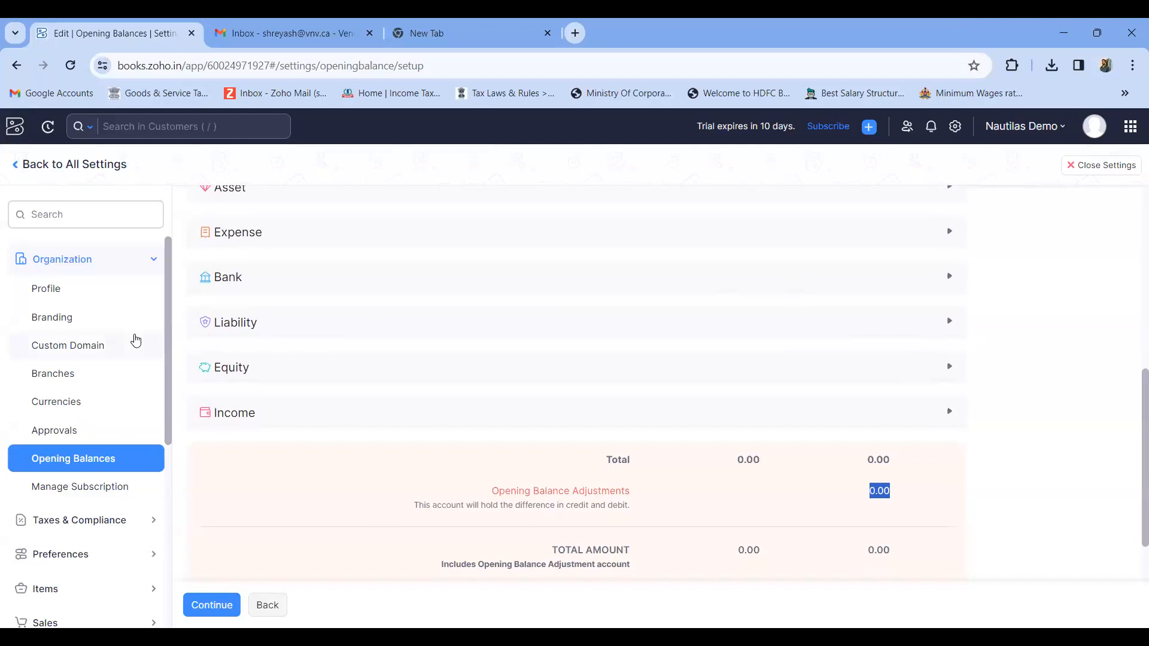
- Leave the Opening Balances settings, close all settings and bring up the Home dashboard
left_click(15, 168)
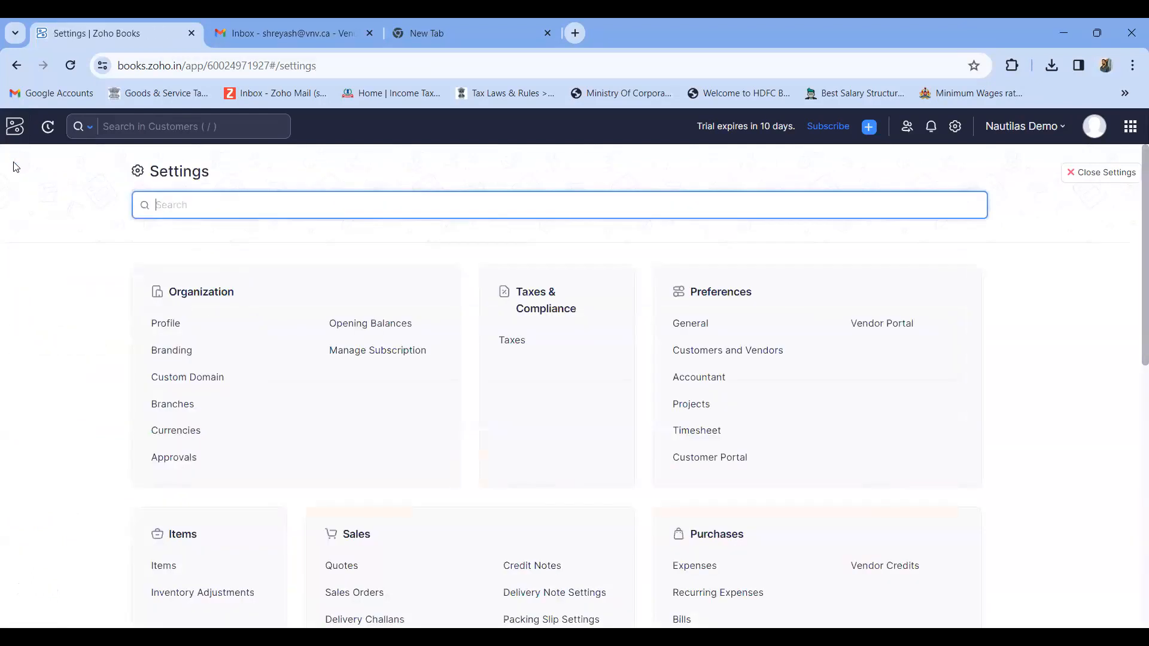
scroll(579, 312, "down", 1)
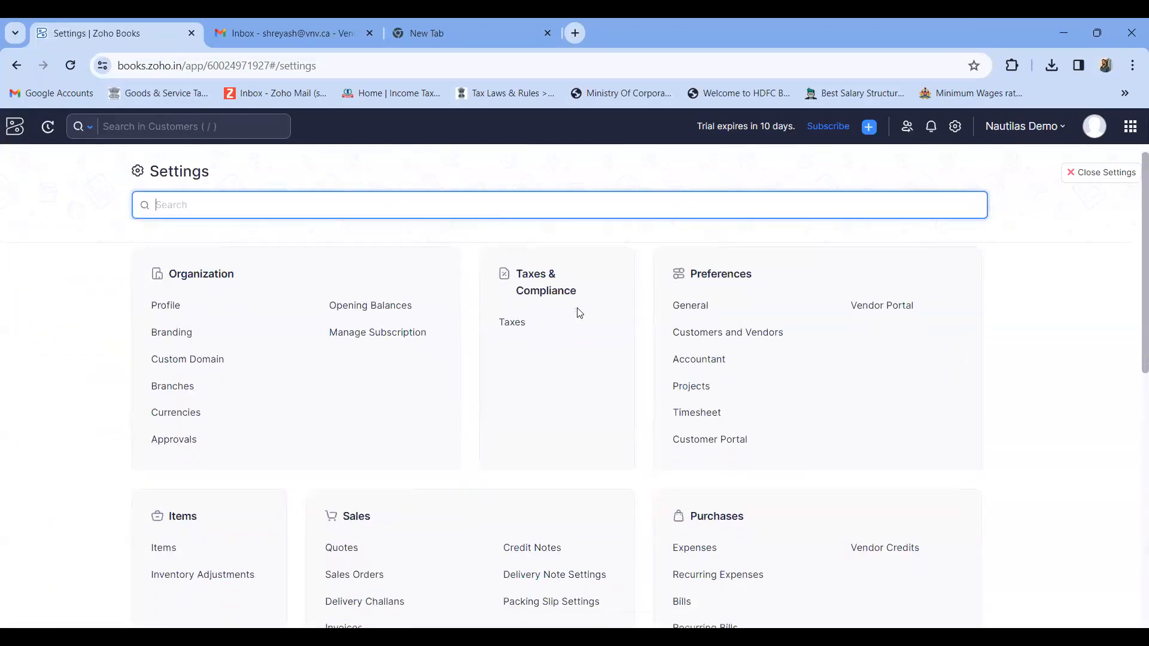
scroll(579, 312, "up", 1)
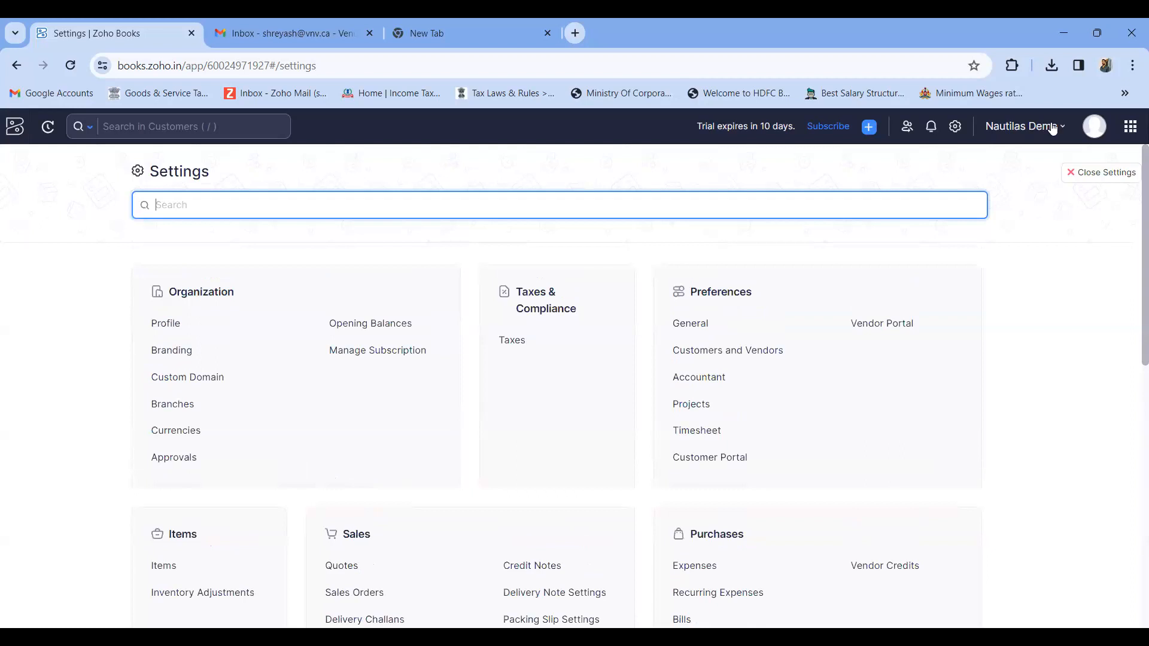
left_click(1080, 176)
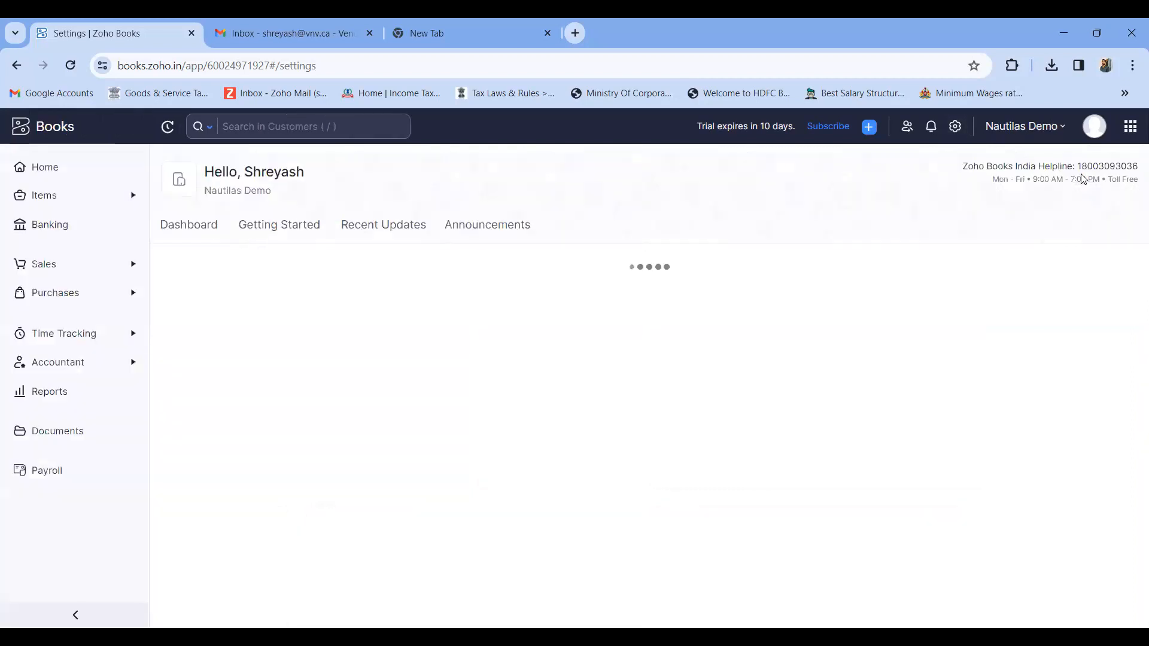
left_click(78, 297)
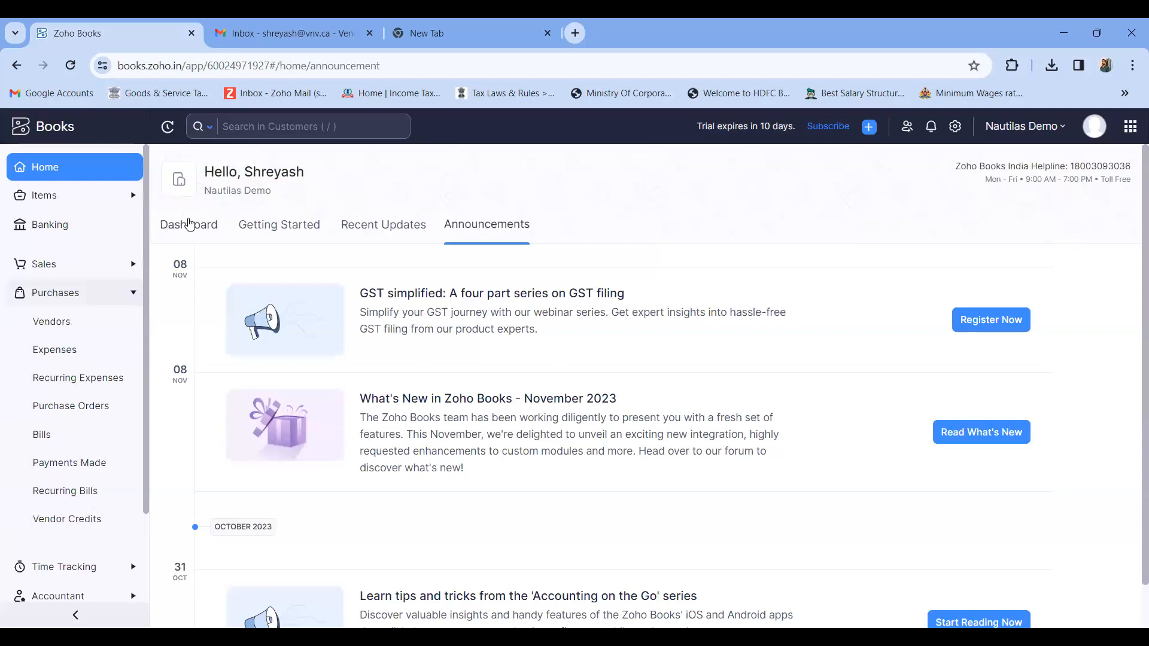
left_click(184, 223)
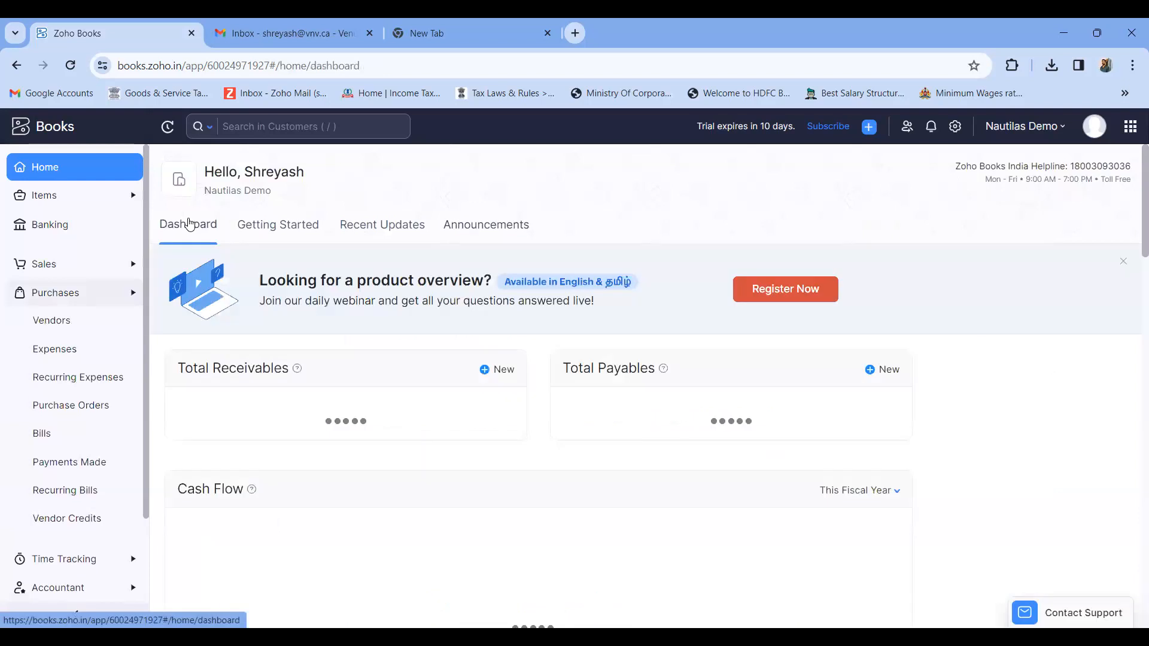
- Open Expenses in the Purchases section and start recording a new expense
left_click(59, 294)
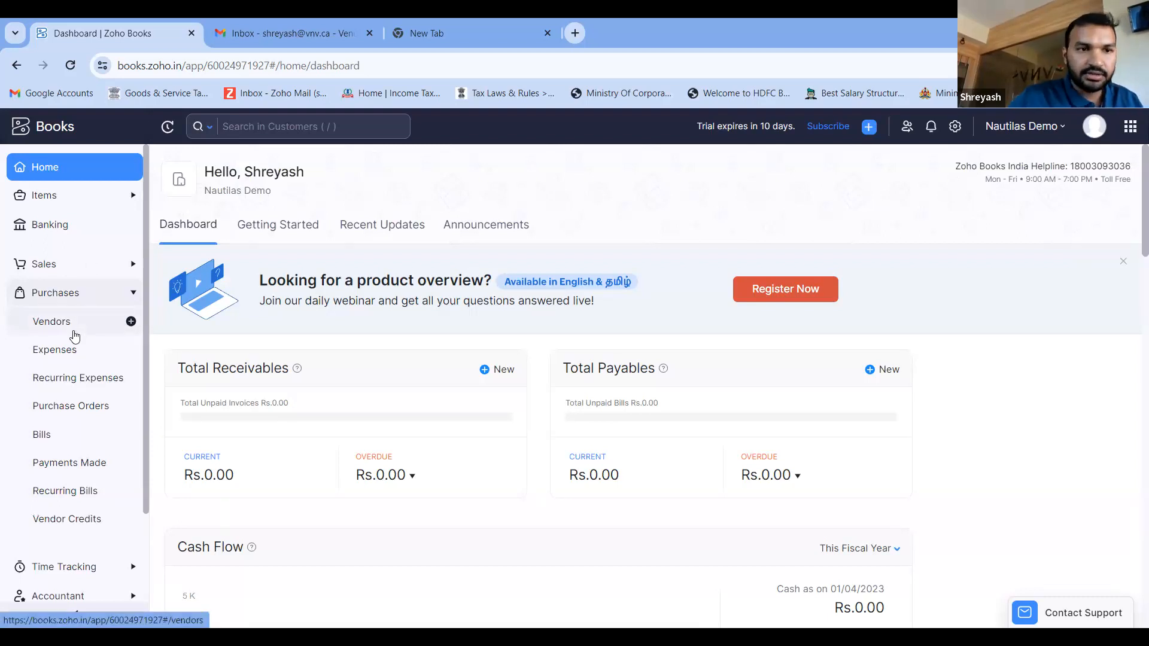
left_click(72, 349)
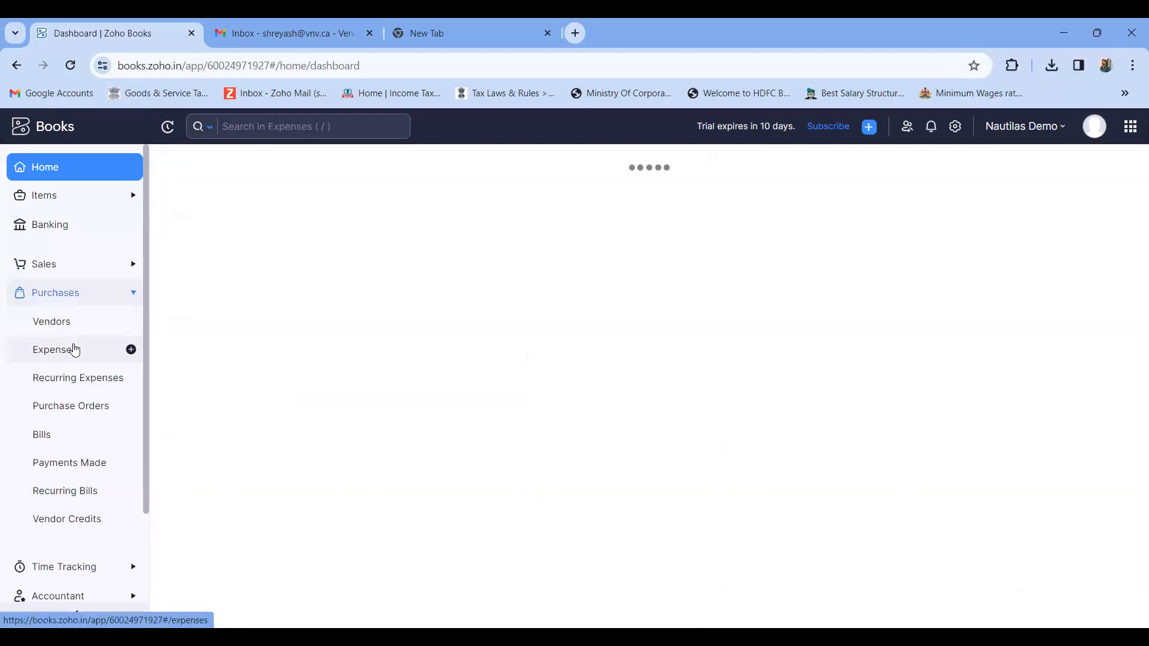
left_click(662, 531)
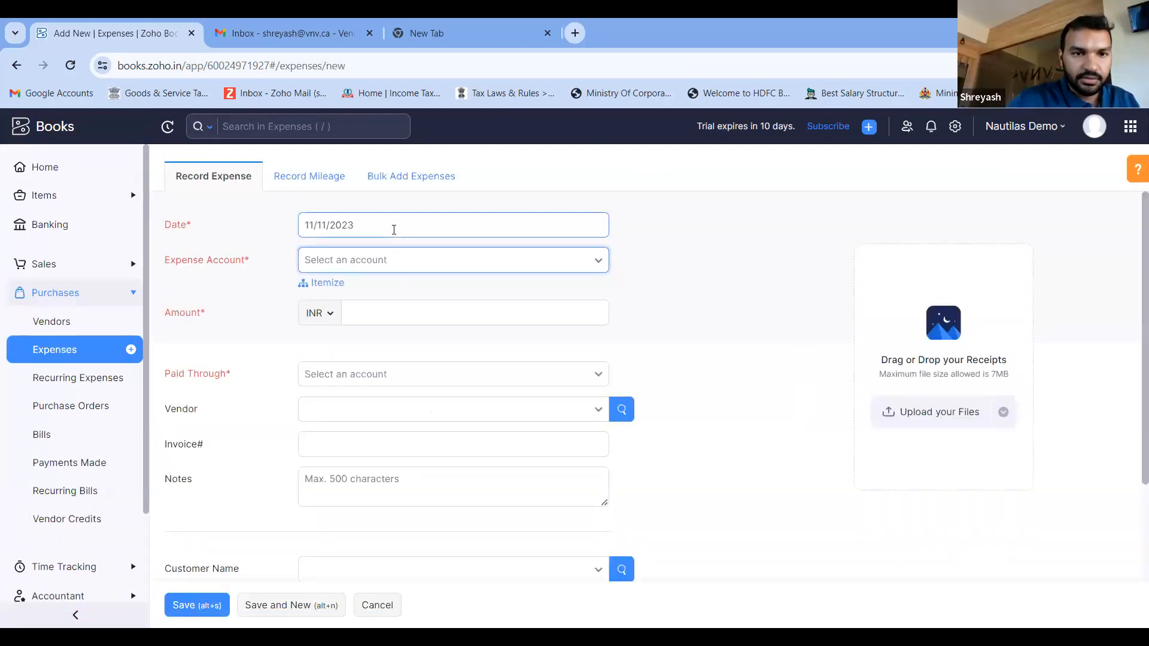
- Set the expense's Paid Through account to Prepaid Expenses and check the Vendor field
left_click(398, 374)
scroll(398, 376, "down", 3)
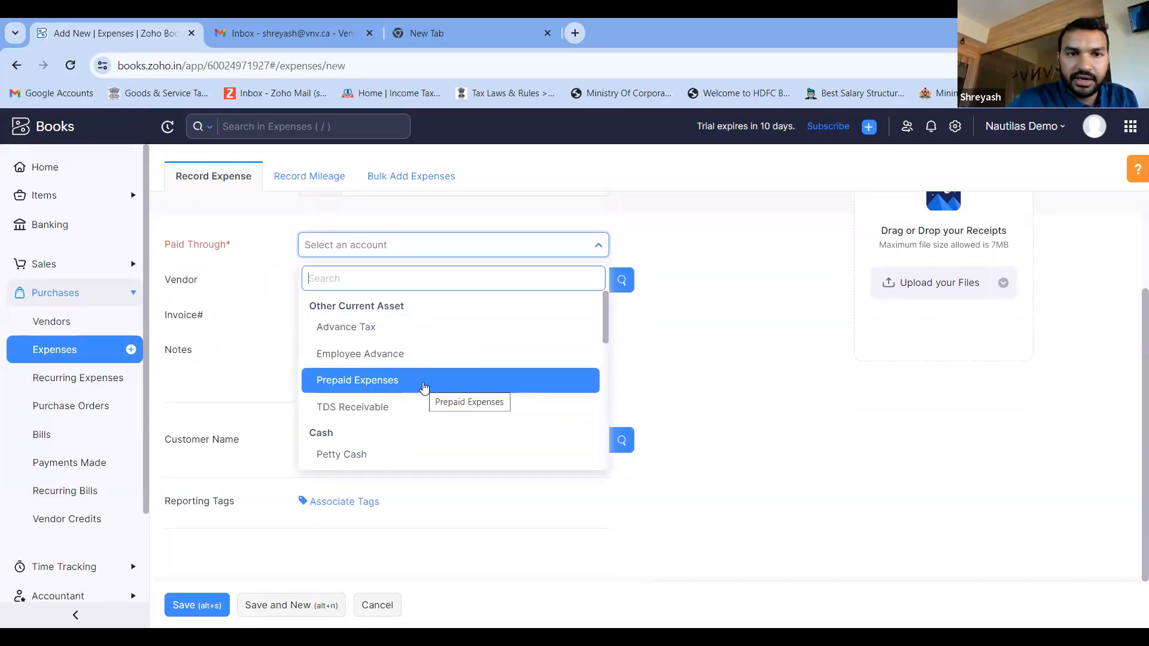
left_click(391, 383)
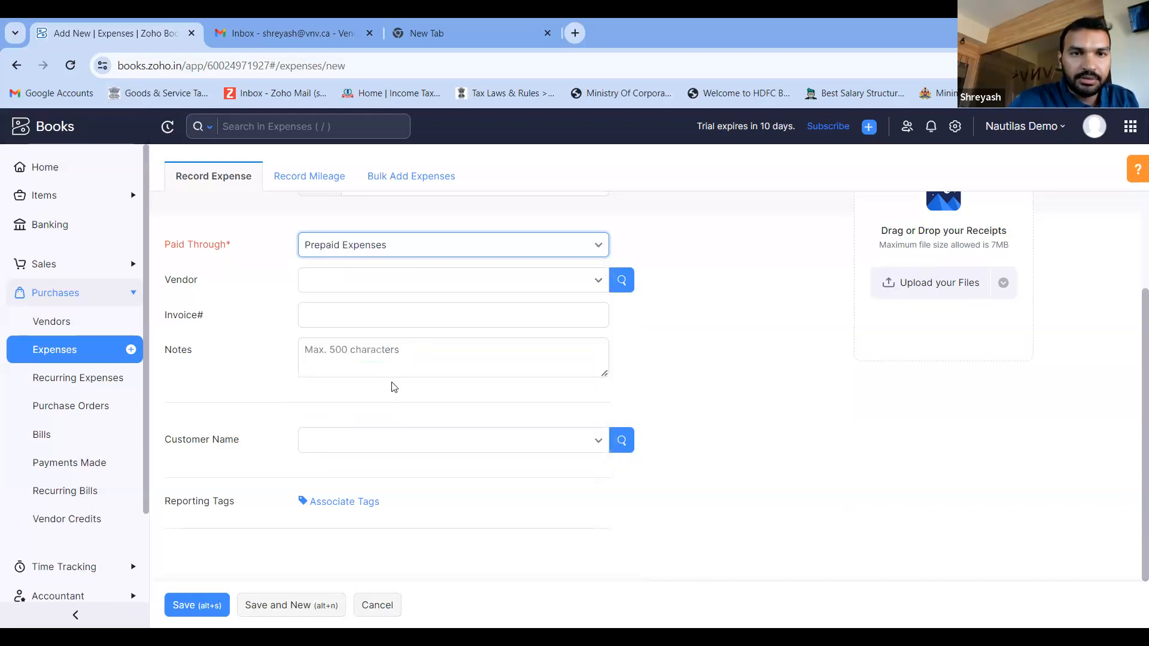
left_click(367, 281)
left_click(493, 307)
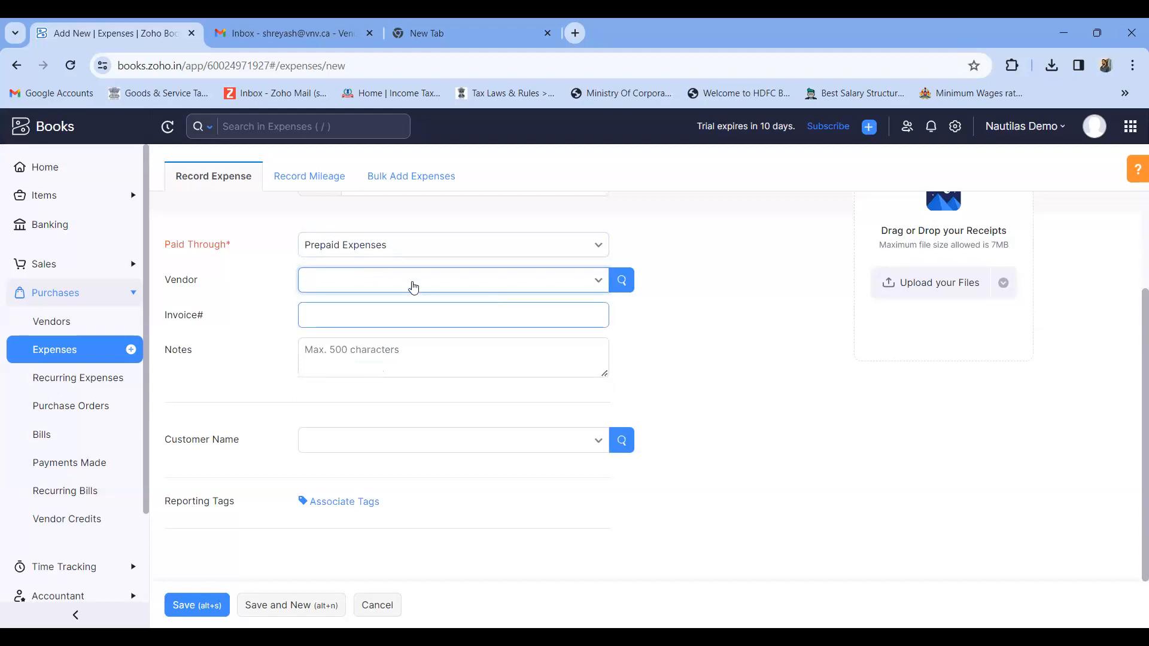
scroll(413, 287, "up", 3)
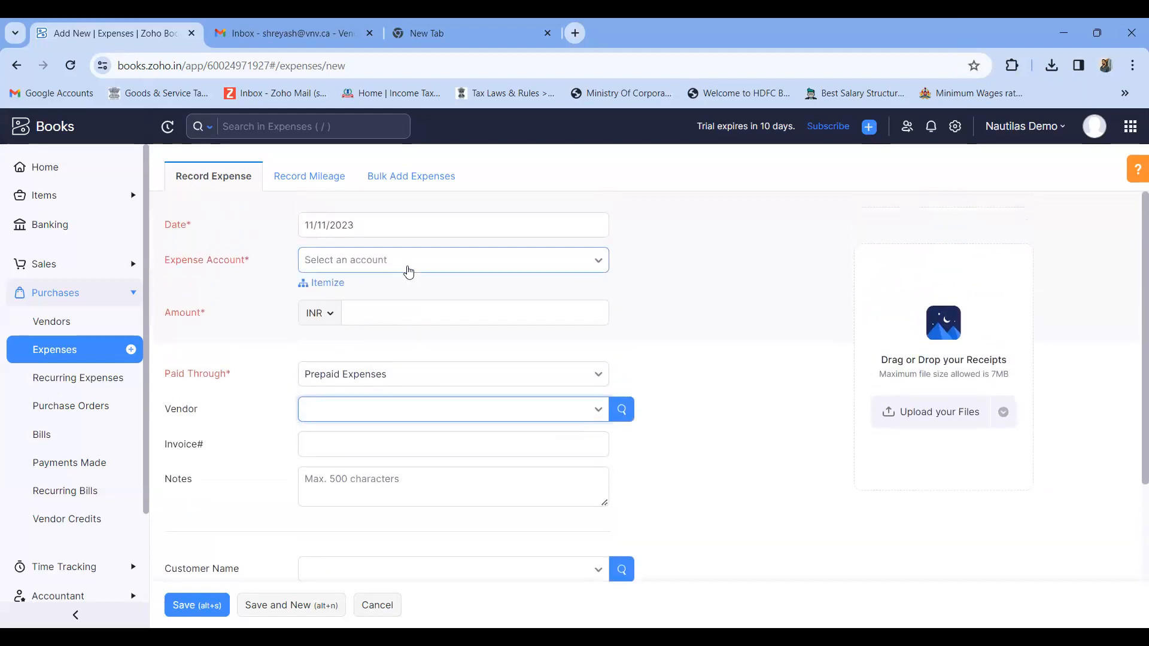
- Choose Advertising And Marketing as the expense account and enter an amount of 1000 INR
left_click(407, 269)
scroll(405, 400, "down", 1)
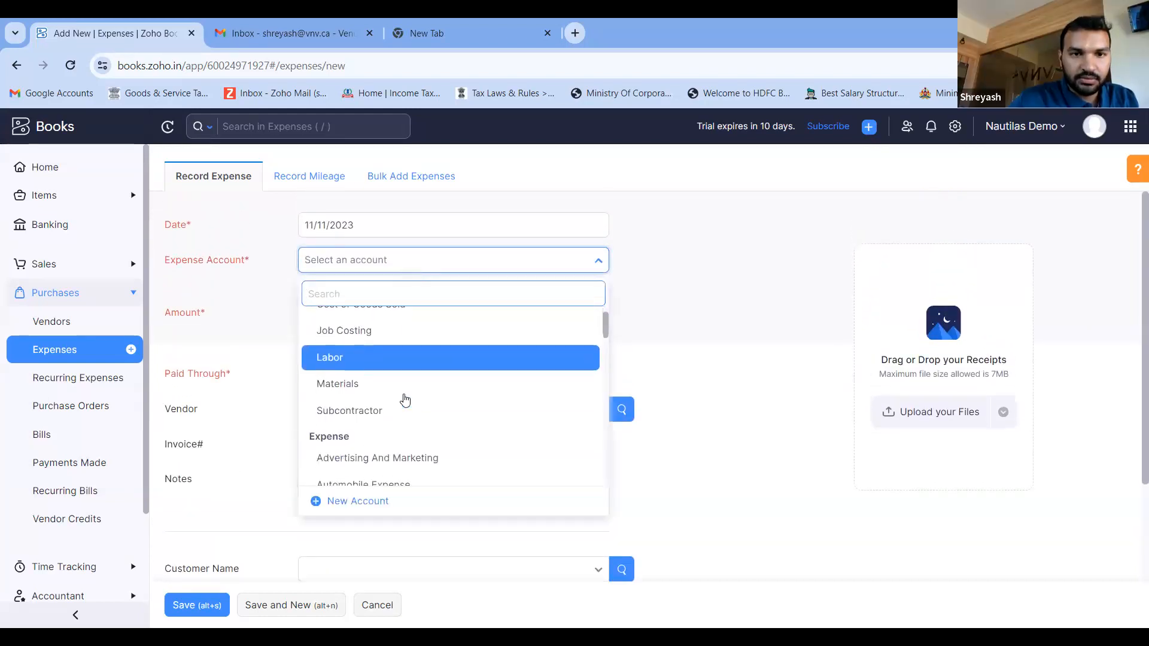
scroll(405, 399, "down", 2)
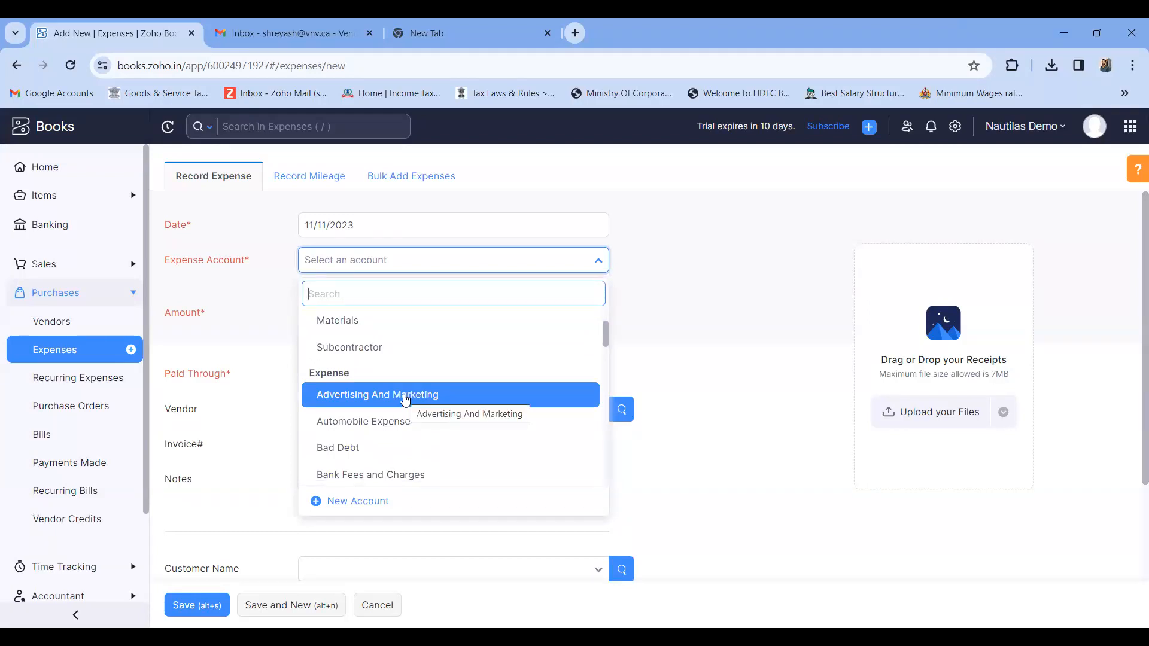
left_click(406, 400)
type("1000")
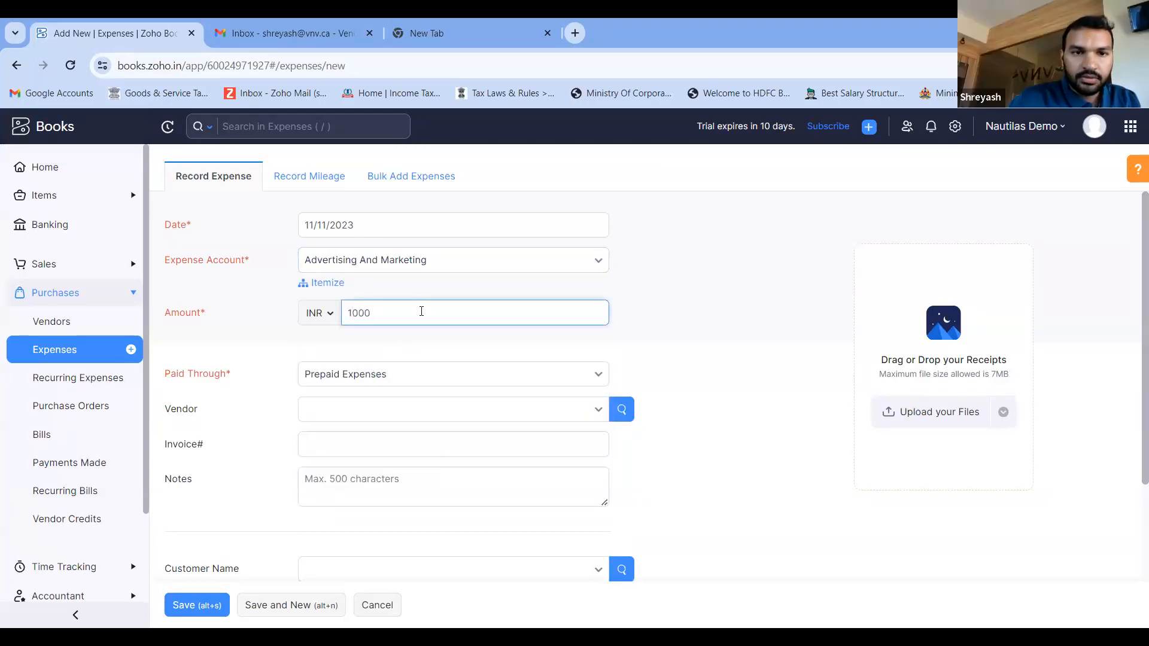
- Set the expense's Paid Through account to Petty Cash and assign the expense to the existing customer
scroll(422, 311, "down", 2)
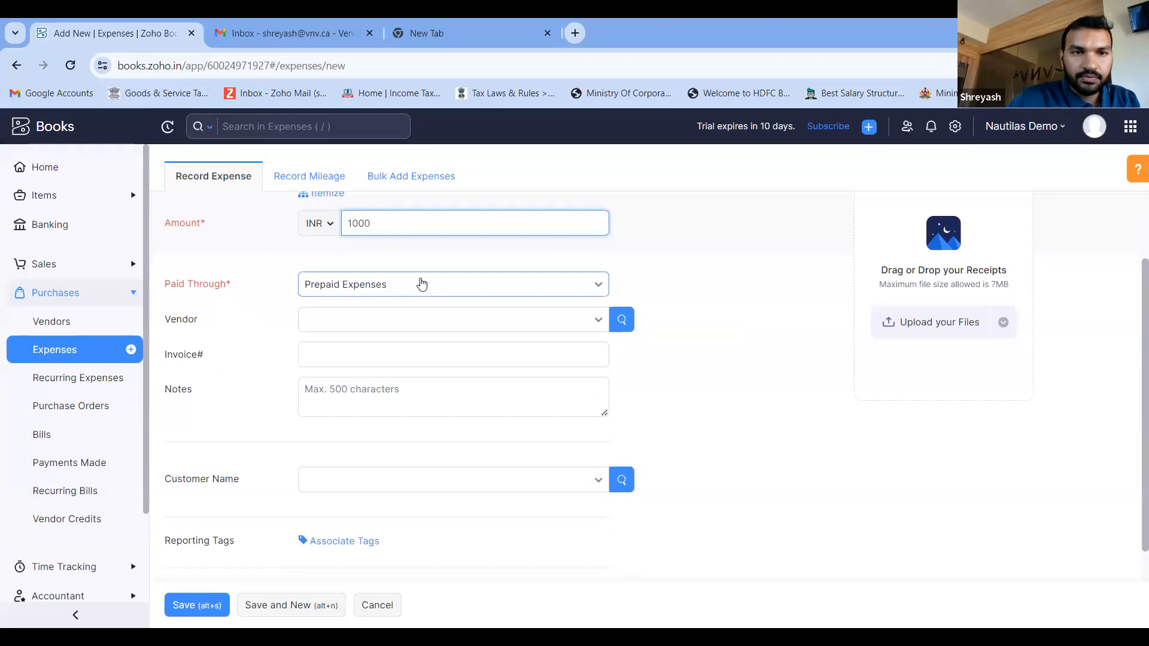
left_click(421, 284)
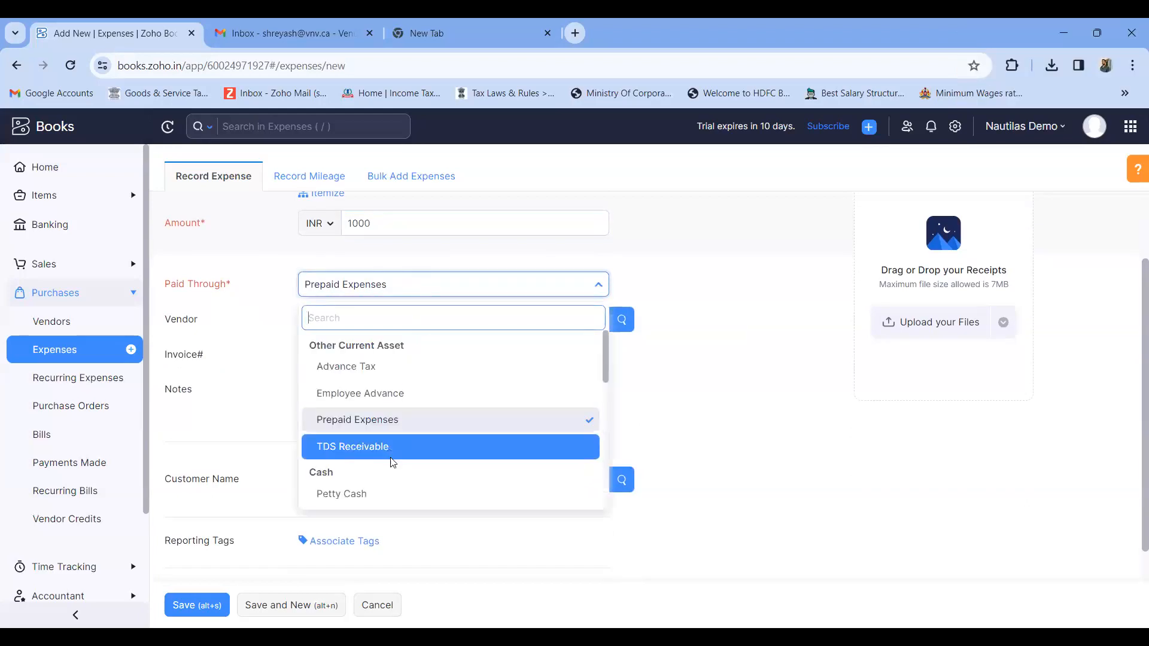
left_click(379, 495)
scroll(449, 390, "down", 1)
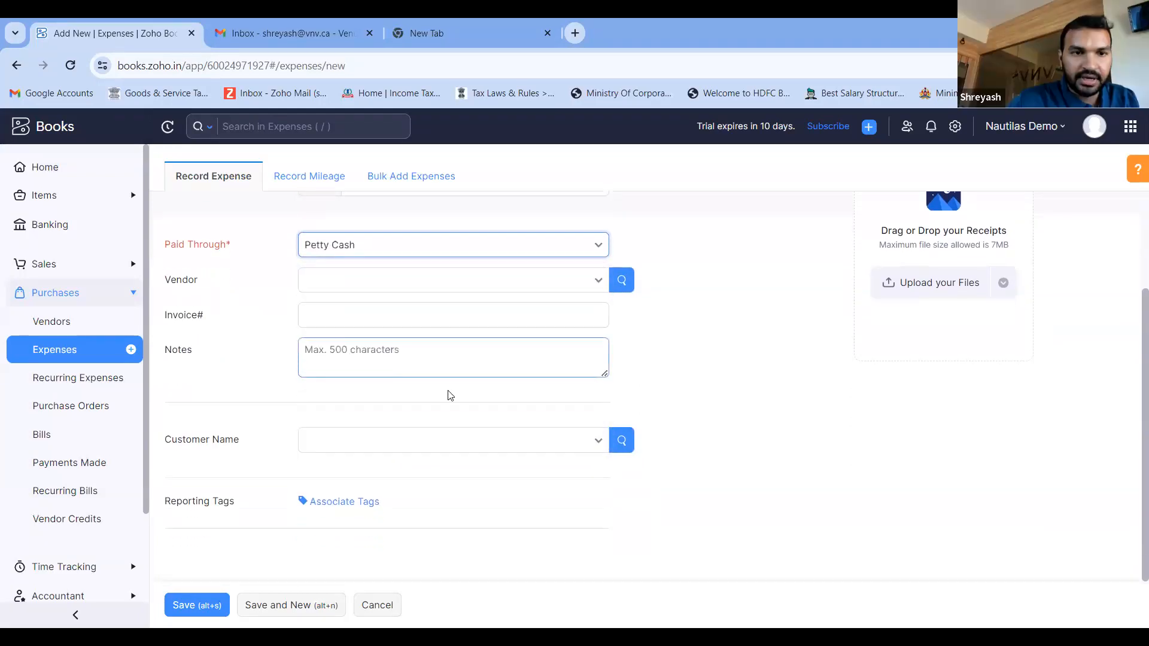
left_click(402, 446)
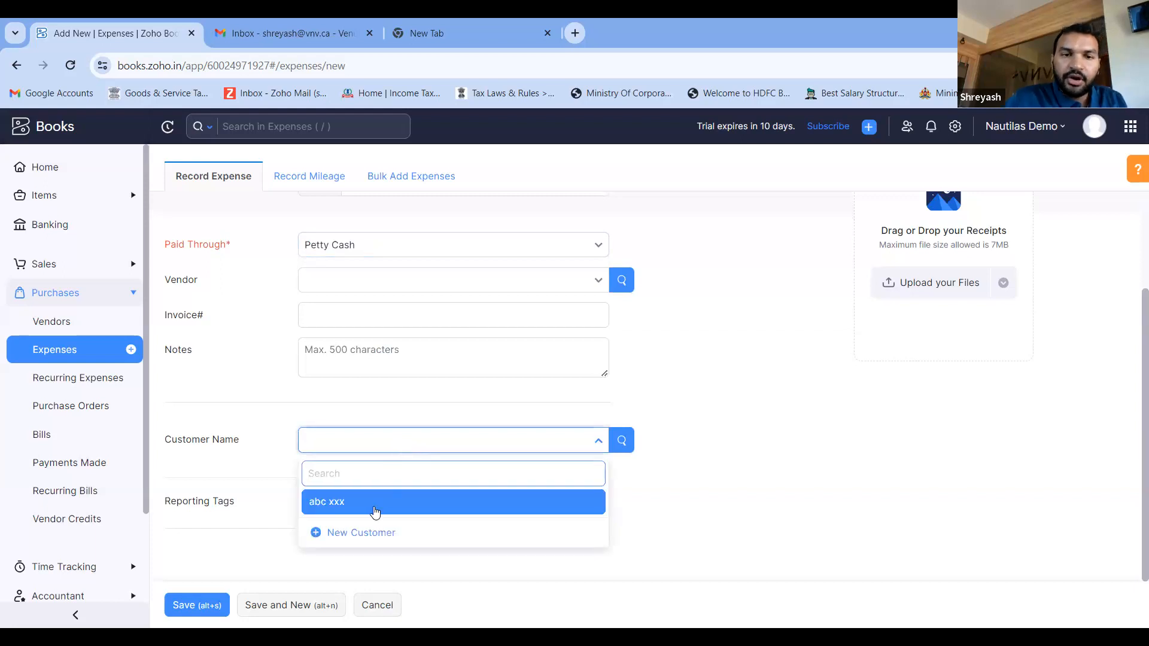
left_click(372, 506)
- Mark the customer's expense as billable and save it
scroll(383, 360, "up", 3)
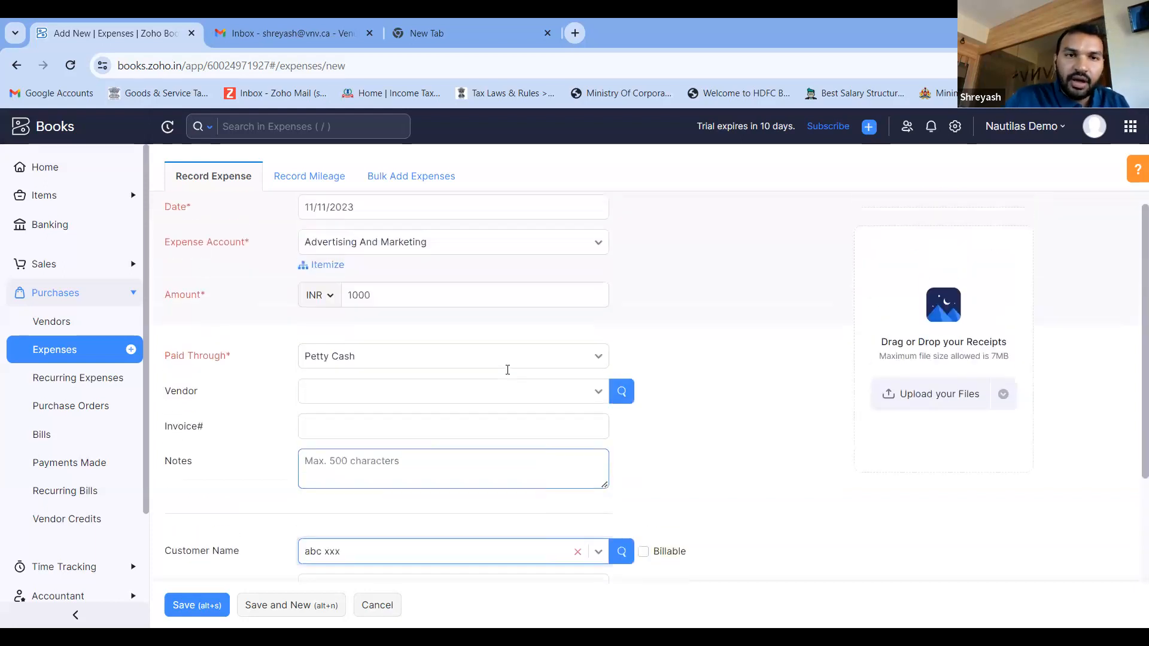
left_click(383, 318)
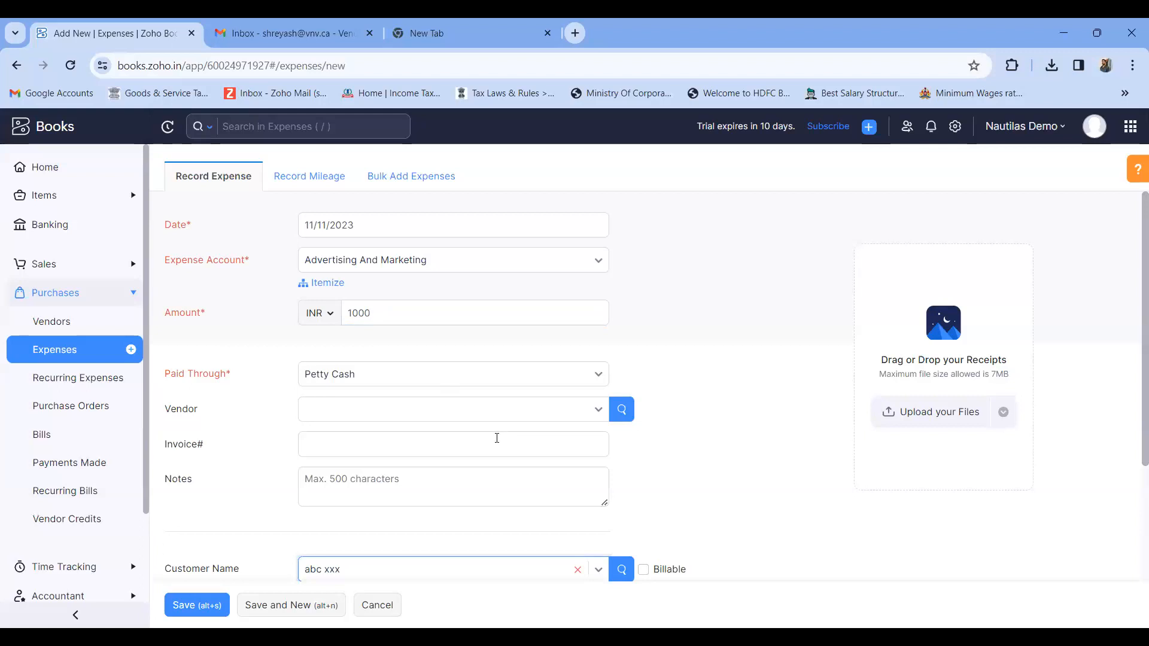
scroll(493, 442, "down", 2)
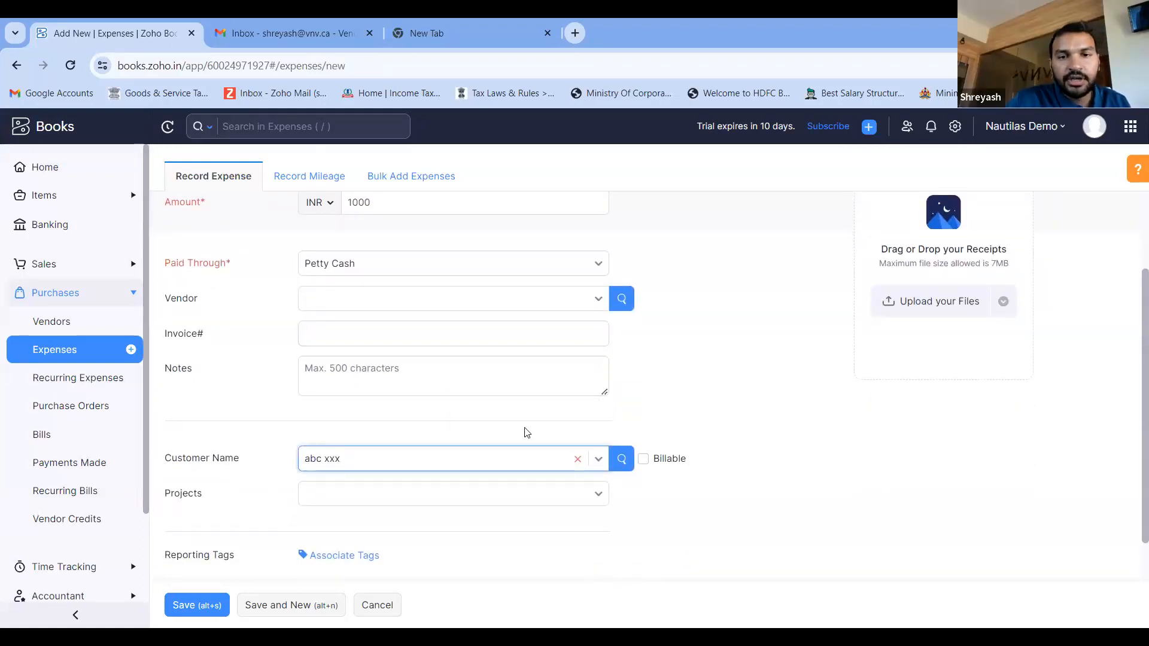
left_click(643, 459)
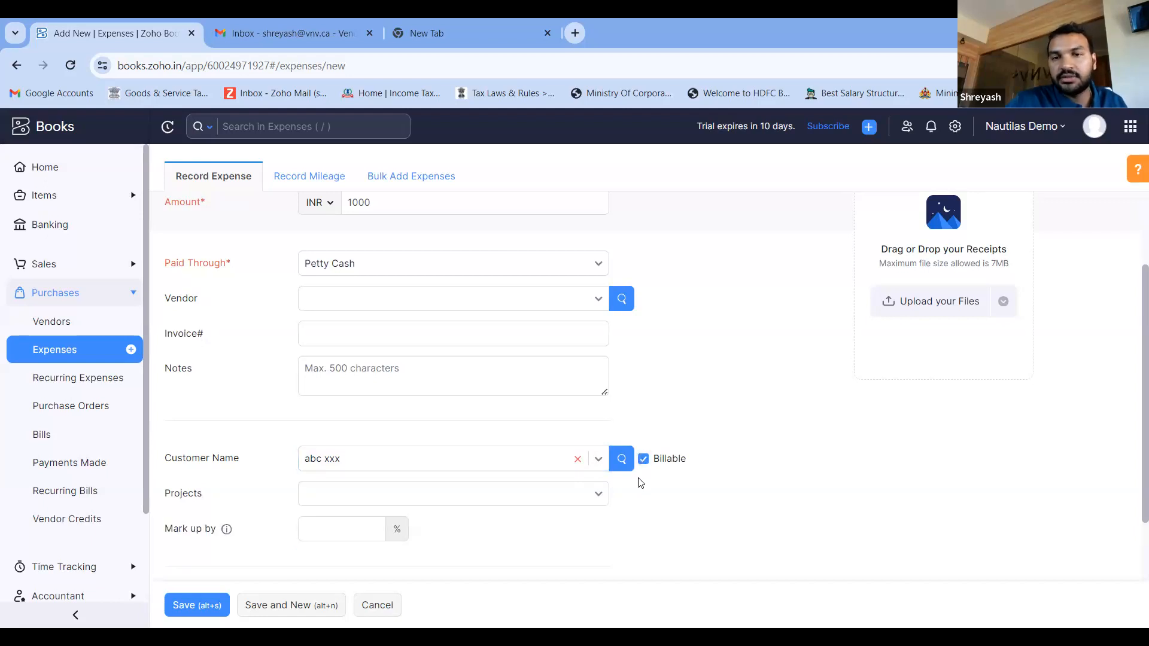
scroll(640, 482, "down", 2)
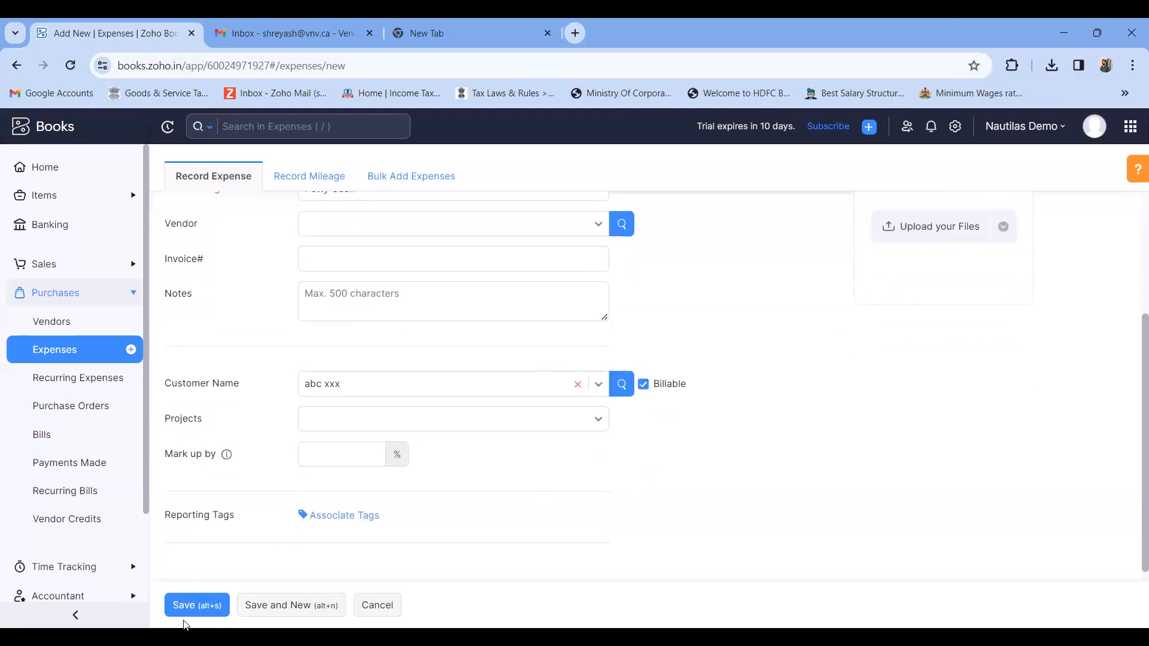
left_click(187, 615)
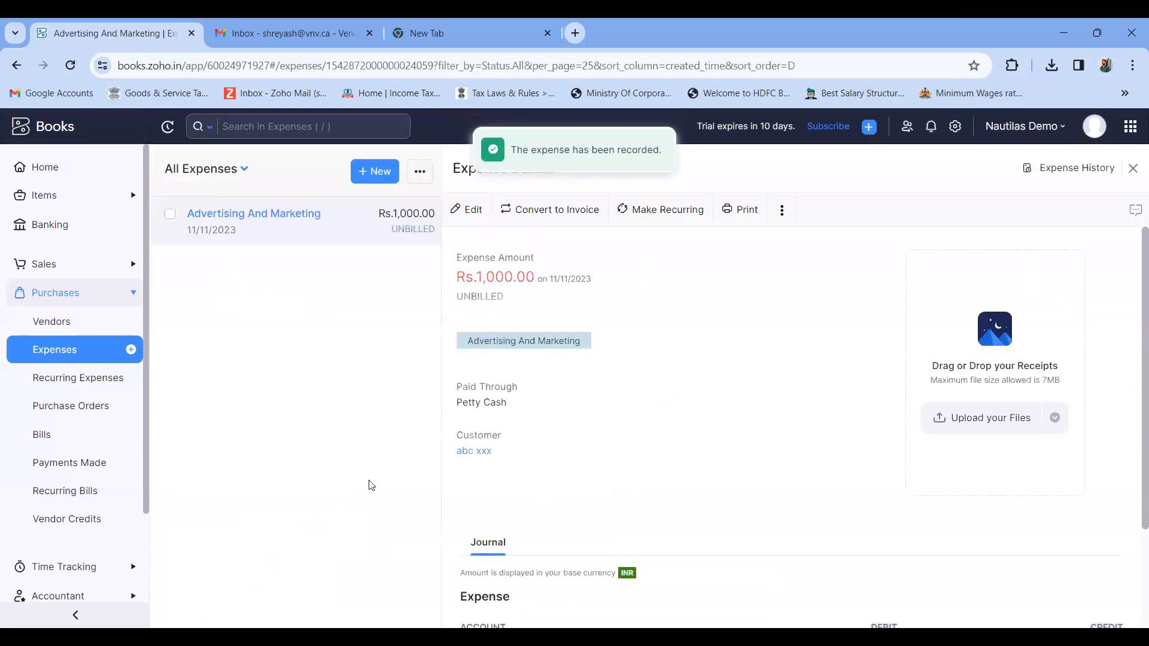
- Start a new sales invoice and select the same customer the expense was assigned to
left_click(75, 269)
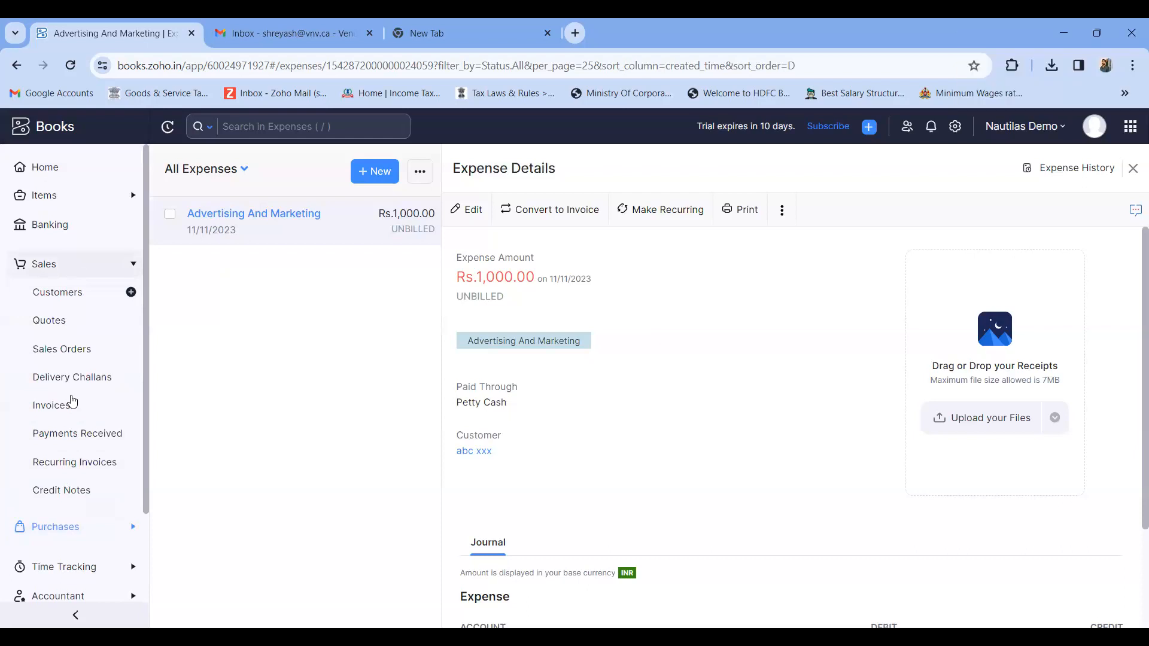
left_click(70, 404)
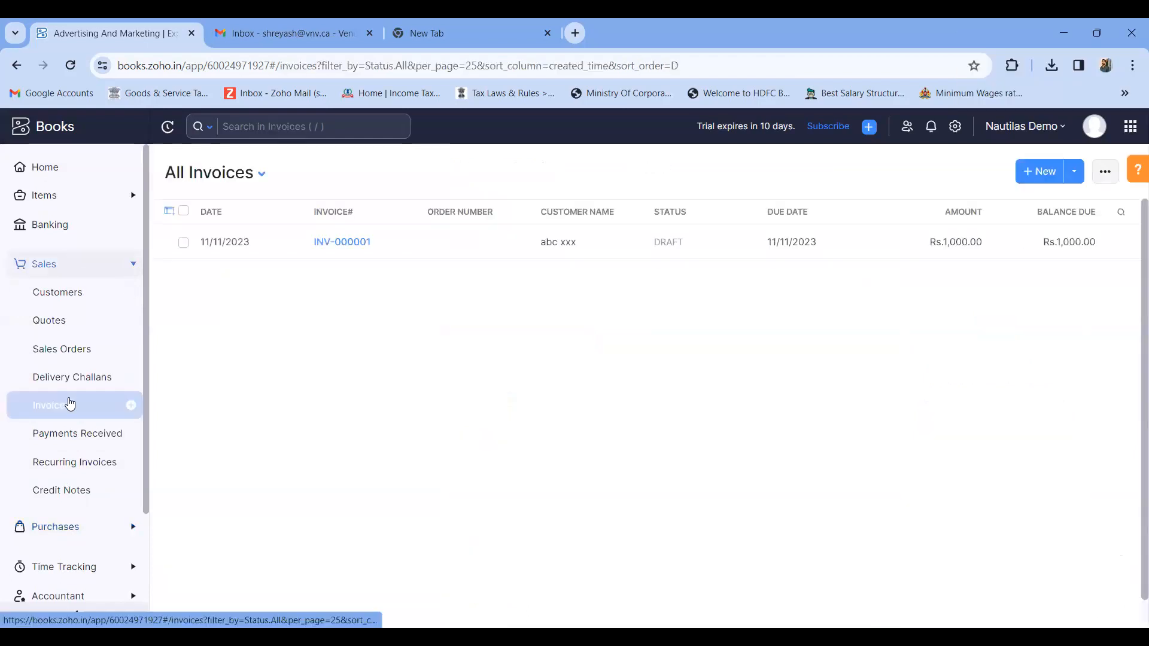
left_click(1042, 173)
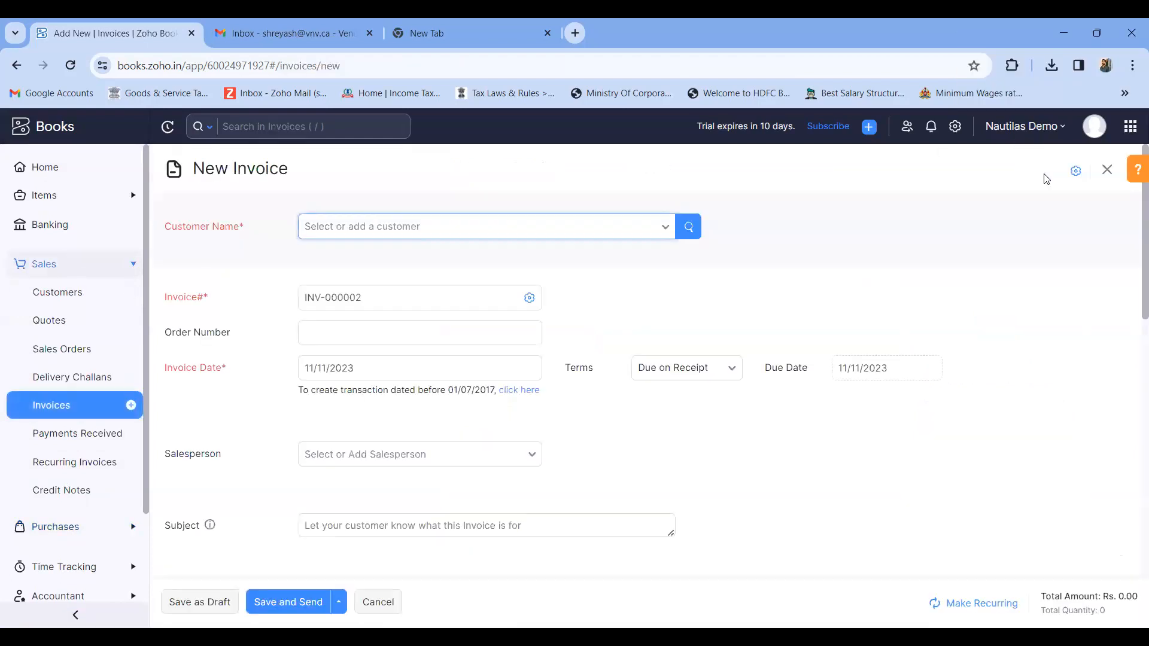
left_click(469, 226)
left_click(431, 288)
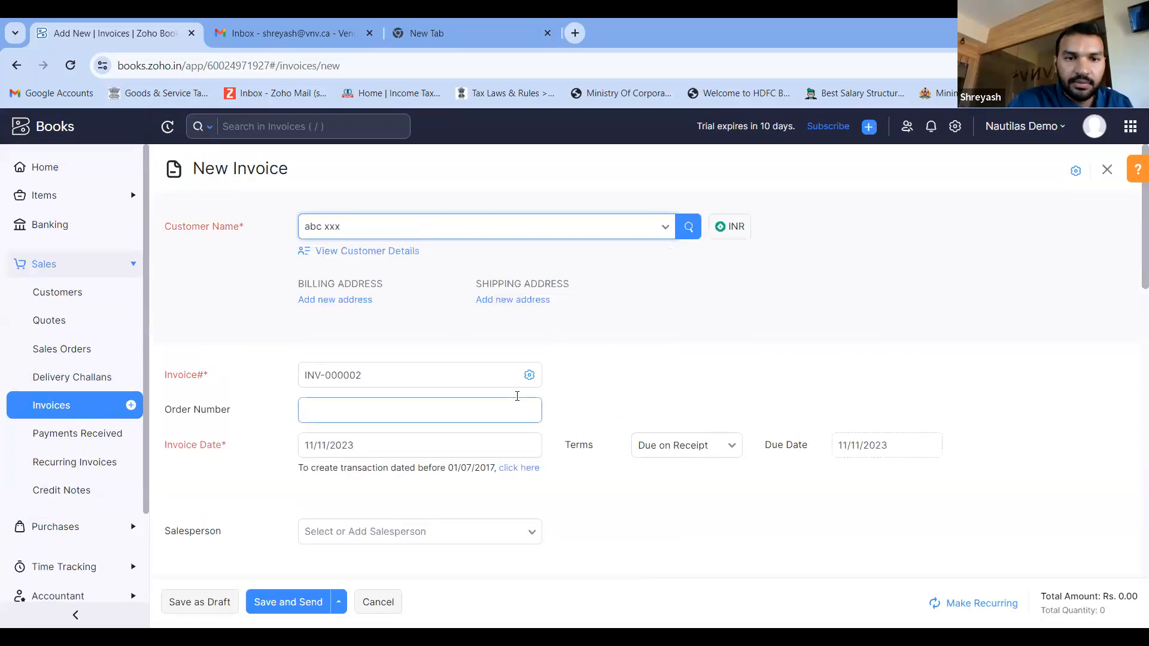
- Examine the customer's unbilled expenses offered for inclusion in the new invoice, then close them without adding any
scroll(521, 395, "down", 4)
scroll(526, 413, "down", 3)
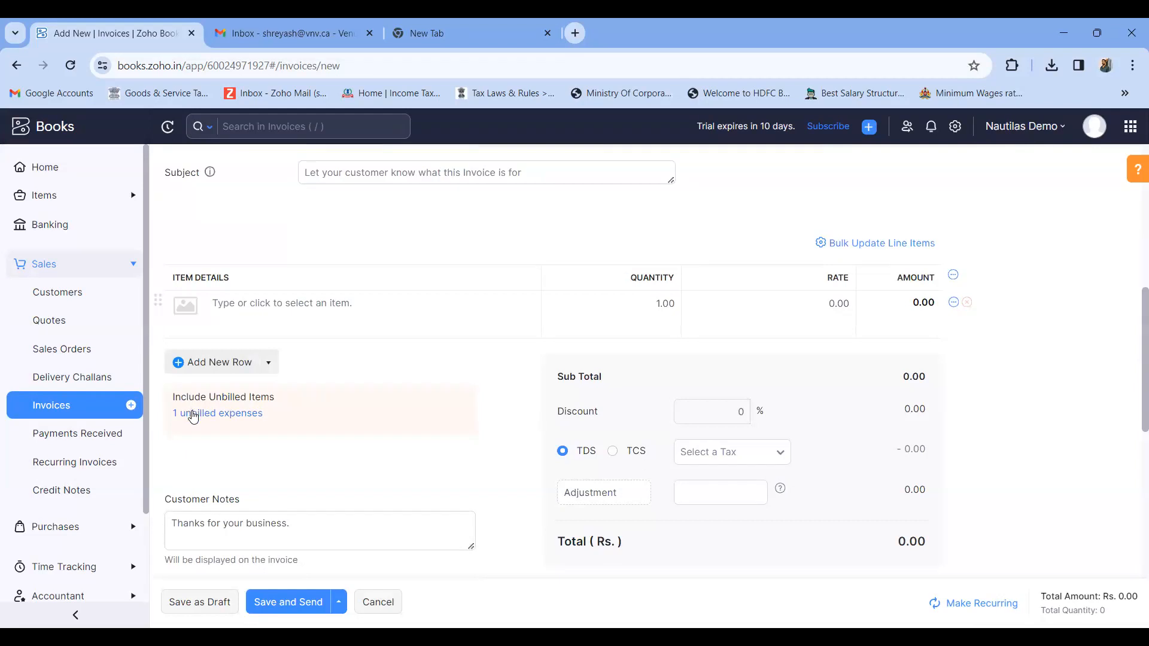
left_click(187, 413)
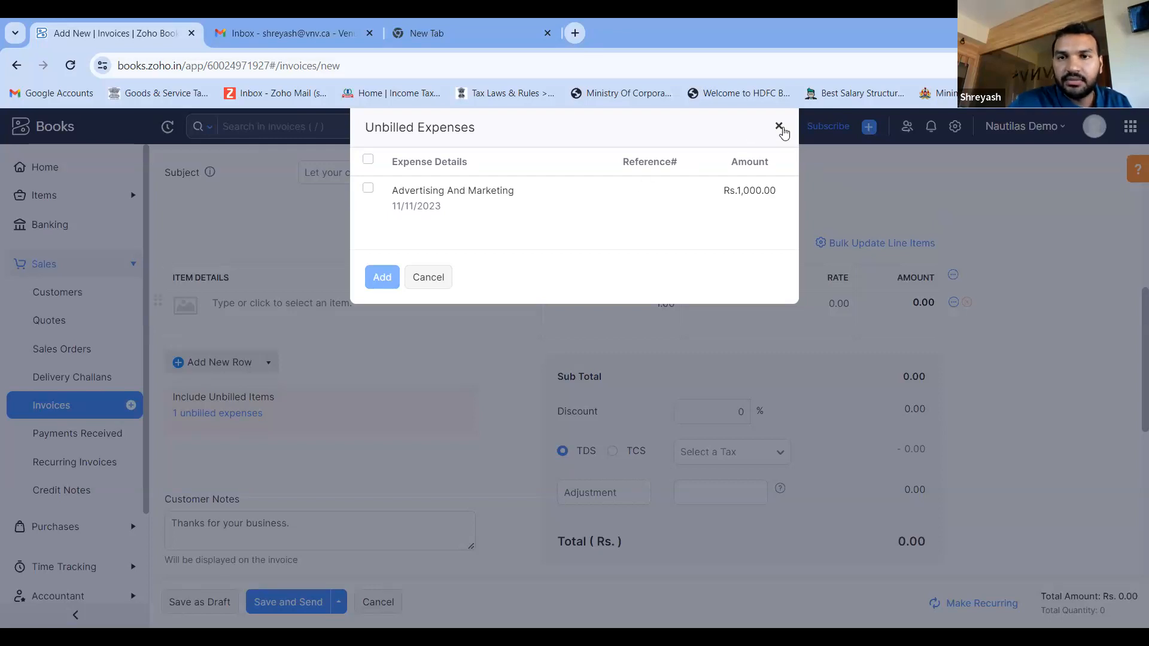
left_click(781, 129)
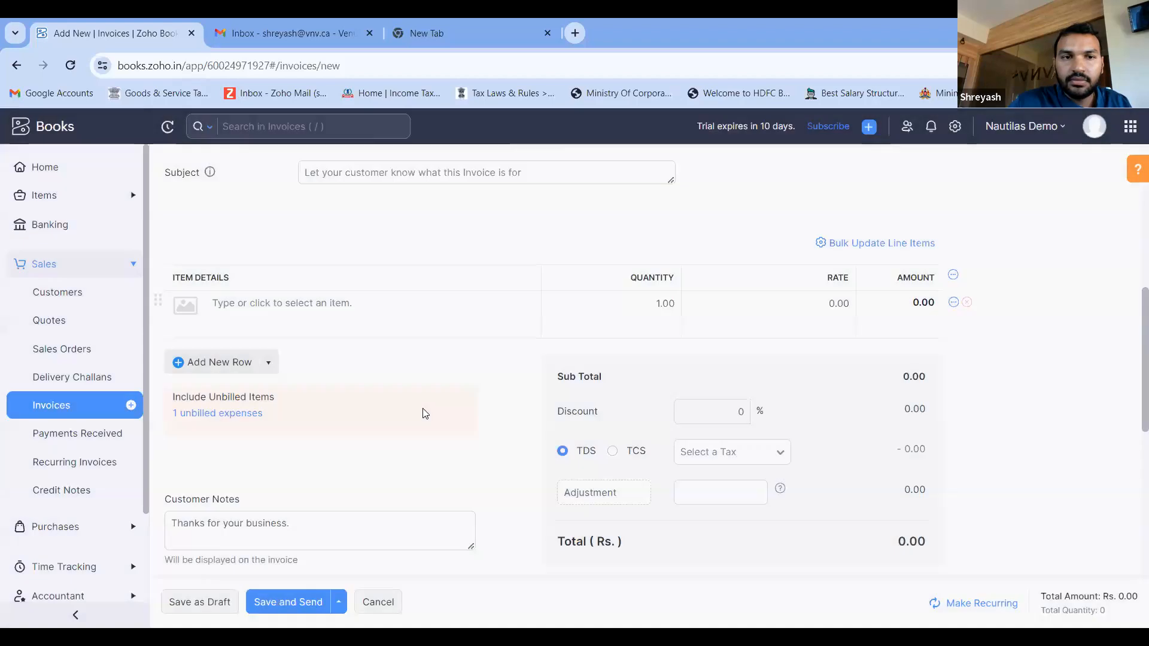
scroll(341, 425, "up", 1)
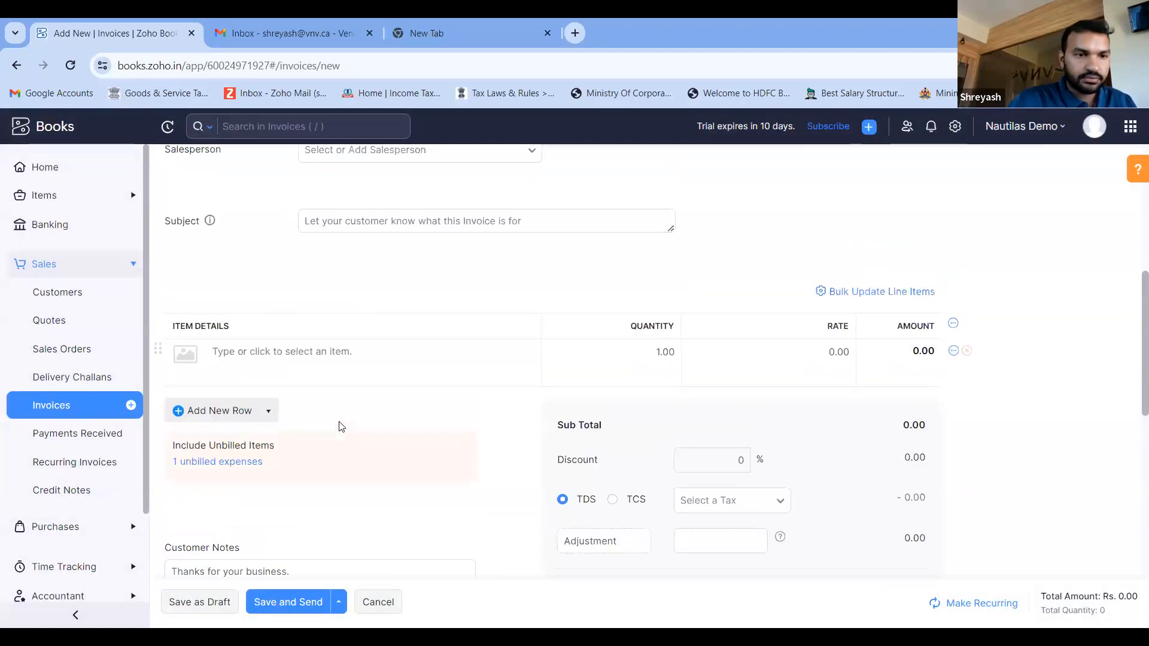
scroll(341, 425, "down", 2)
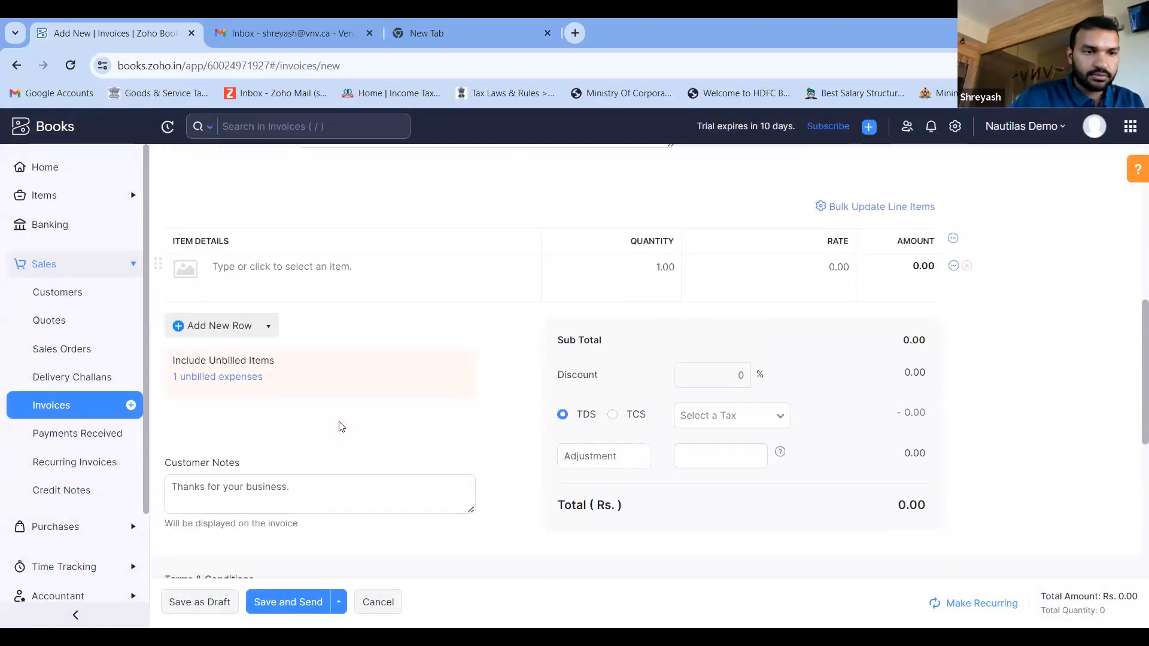
- Leave the new invoice, discarding its unsaved changes, and open the list of all expenses under Purchases
left_click(69, 269)
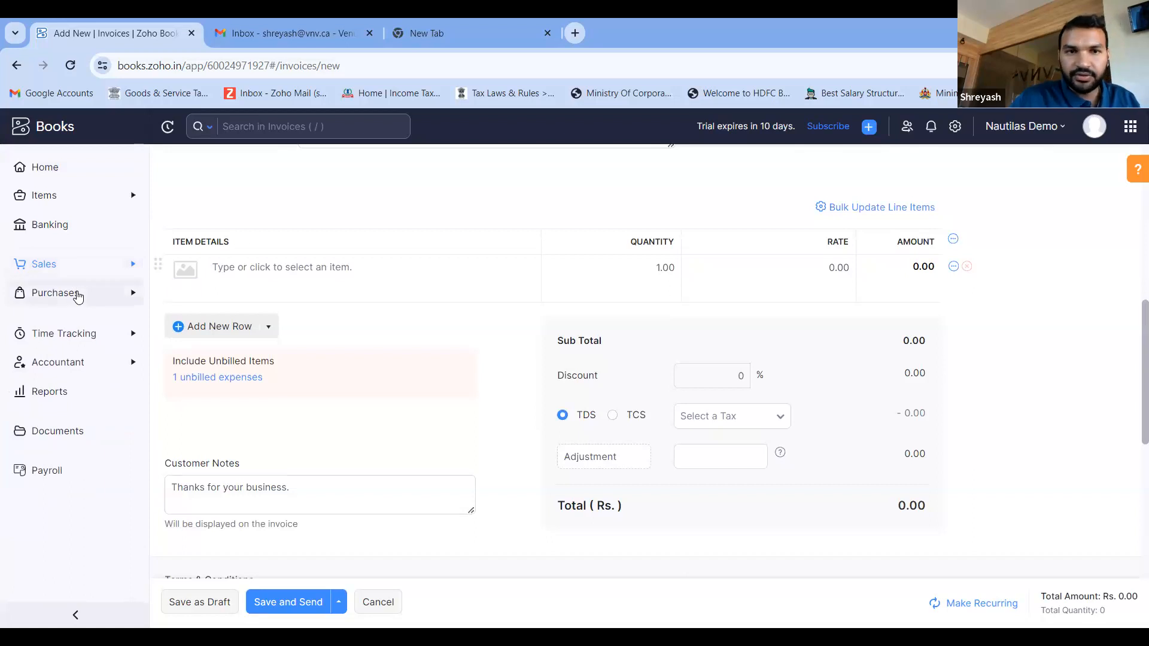
left_click(78, 296)
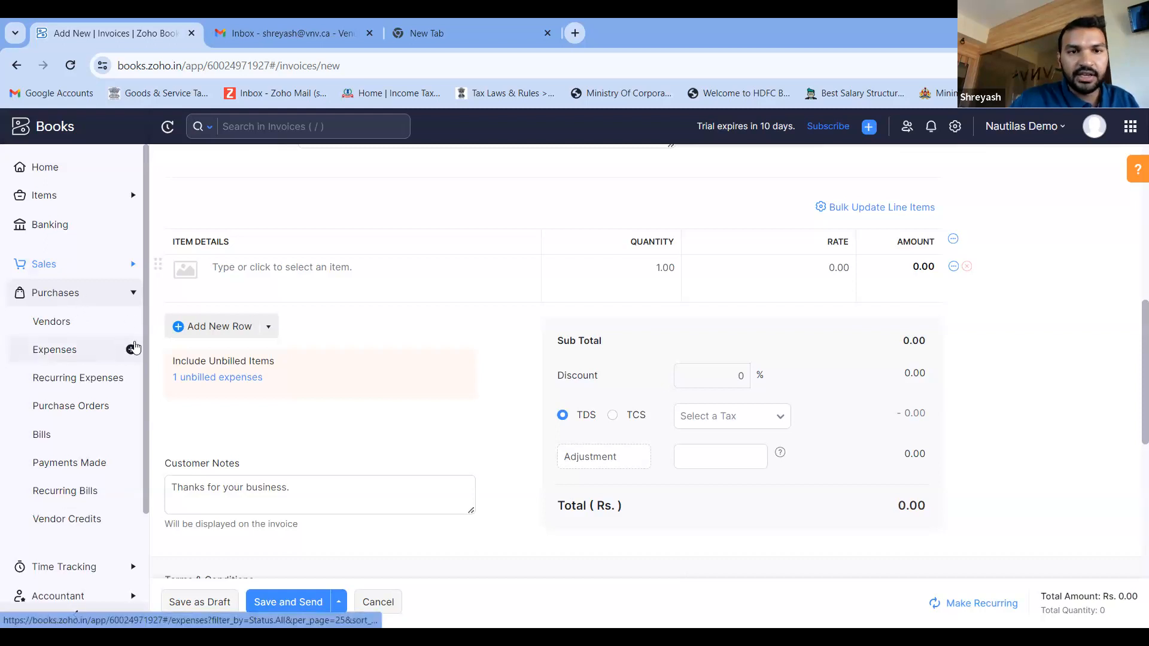
left_click(87, 351)
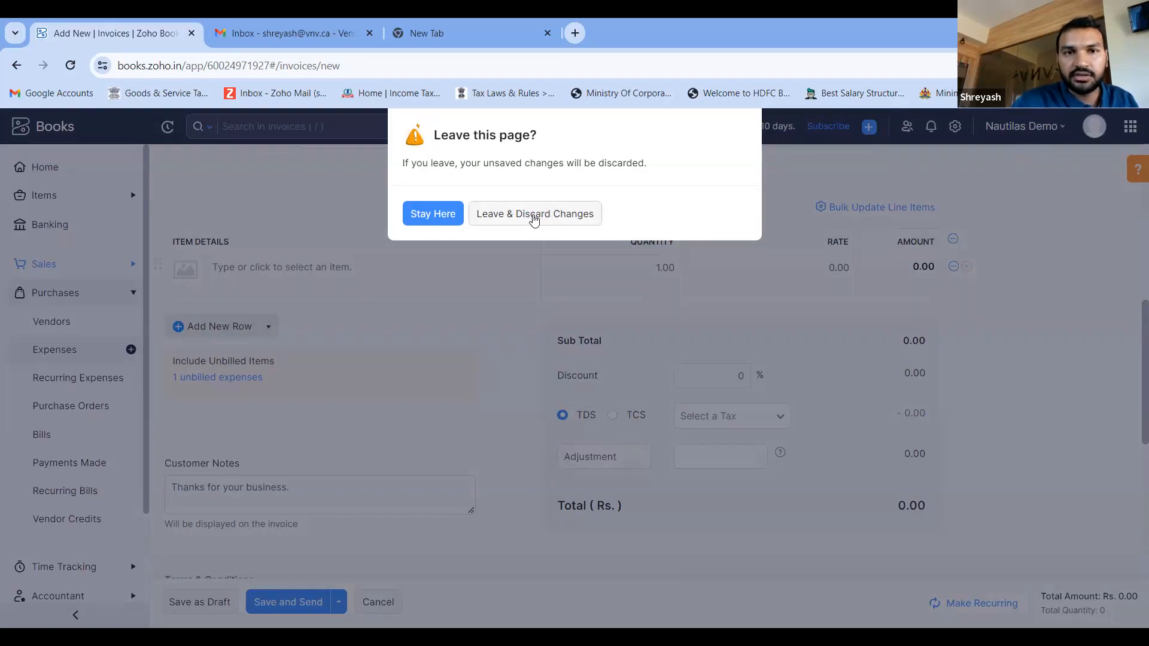
left_click(534, 215)
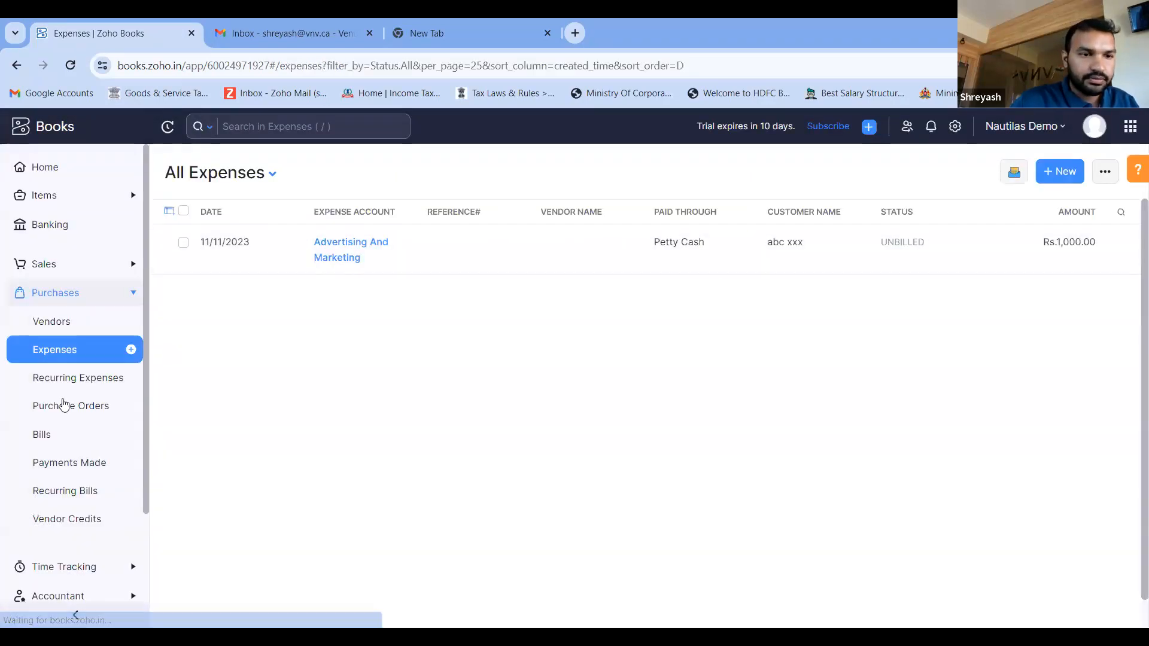
- Look over the Purchases modules in the navigation and collapse that section
scroll(62, 404, "down", 3)
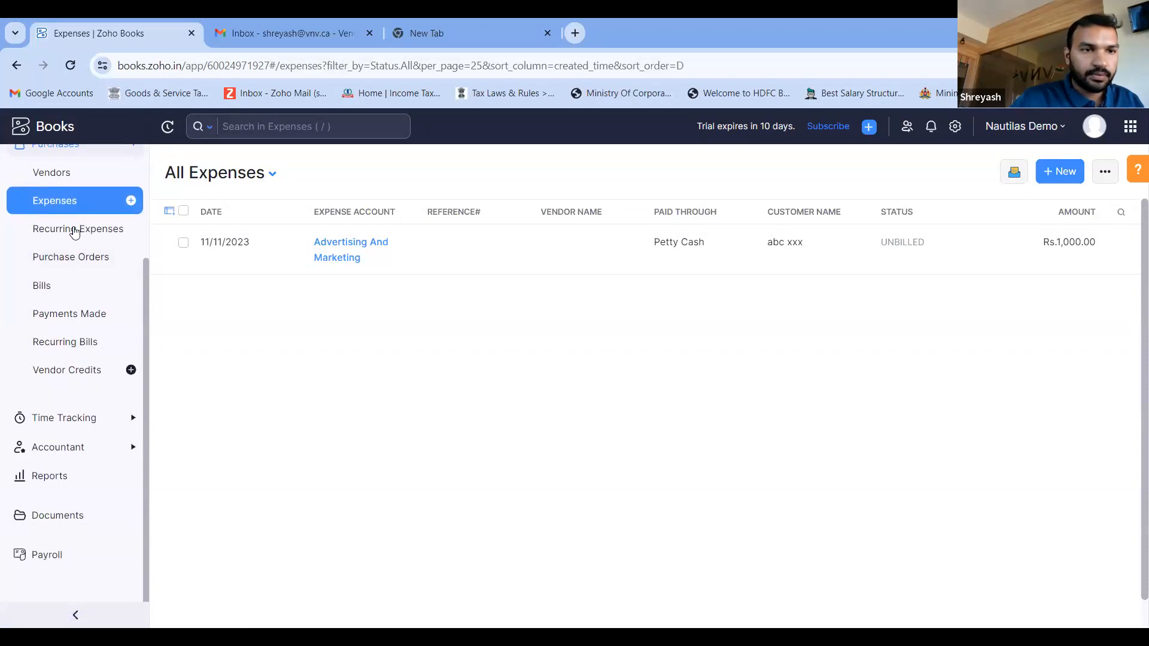
scroll(72, 215, "up", 1)
left_click(70, 190)
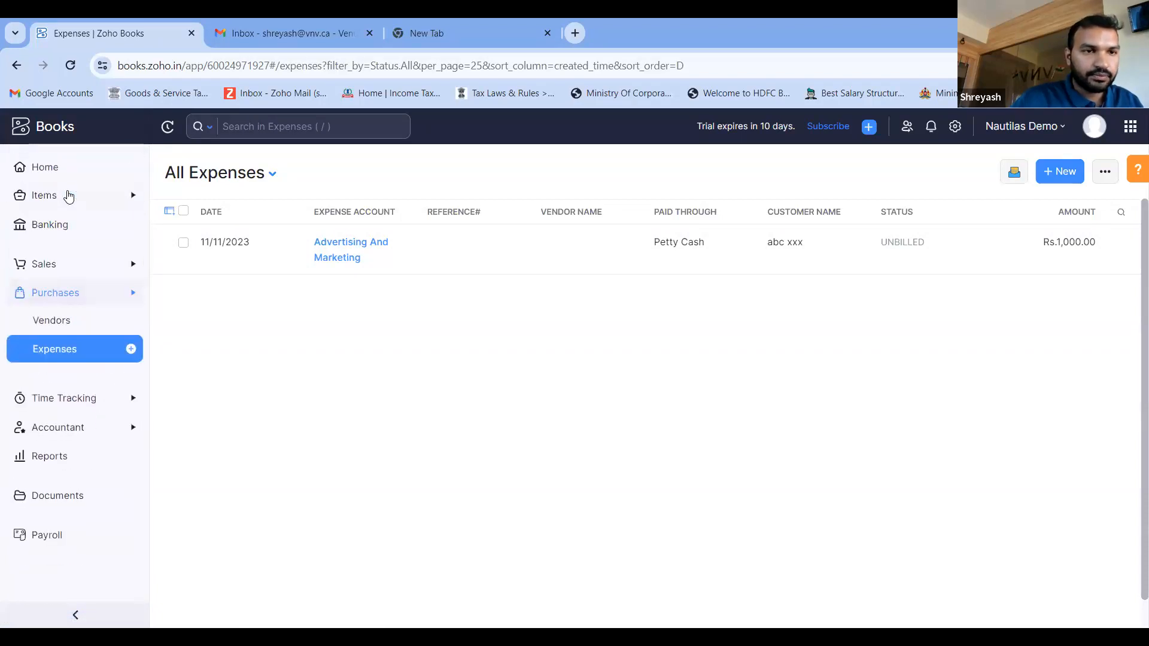
- Start a new purchase order under Purchases and look through its form, from the vendor and delivery fields to the item table and totals
left_click(55, 299)
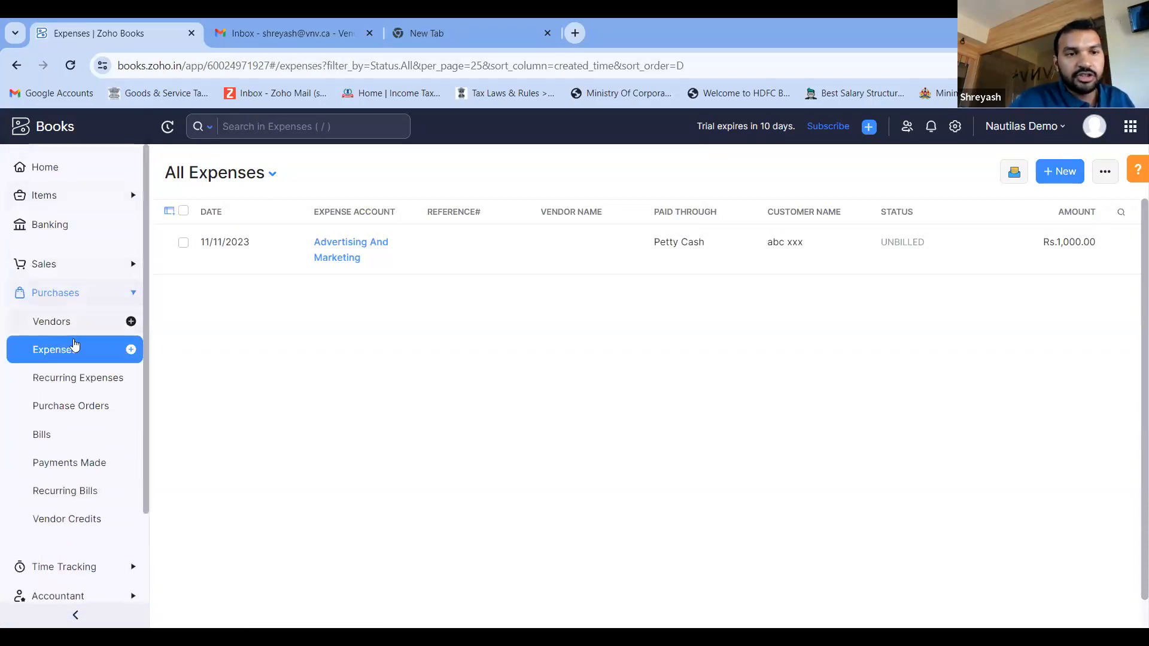
left_click(67, 418)
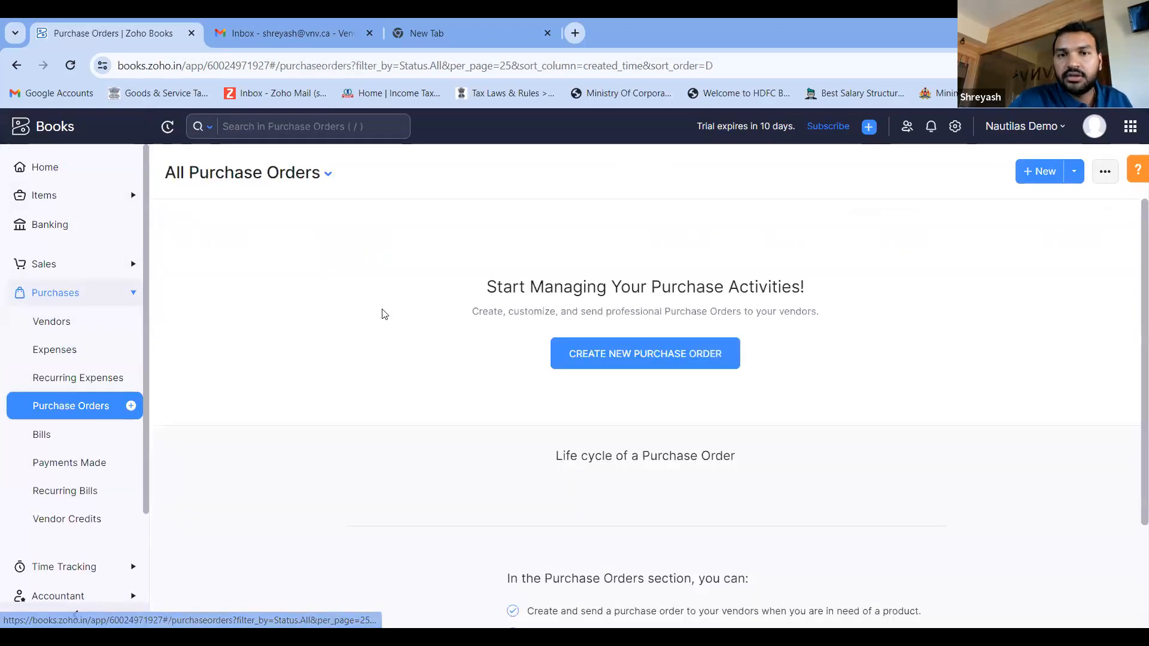
left_click(622, 351)
scroll(622, 349, "down", 2)
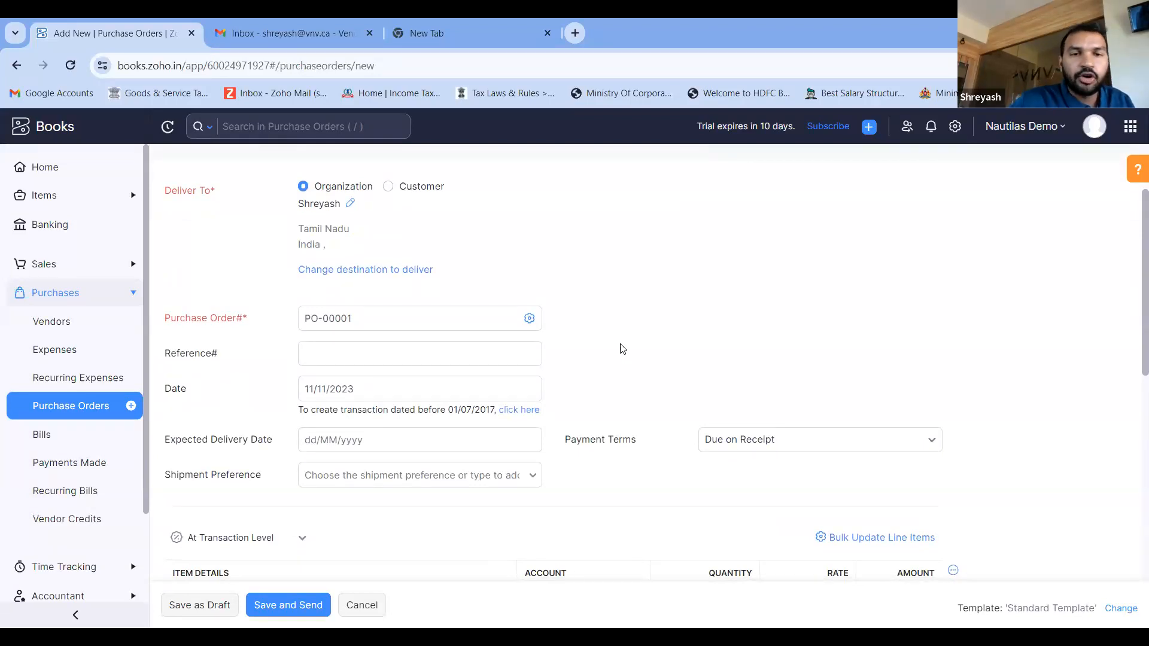
scroll(621, 348, "down", 4)
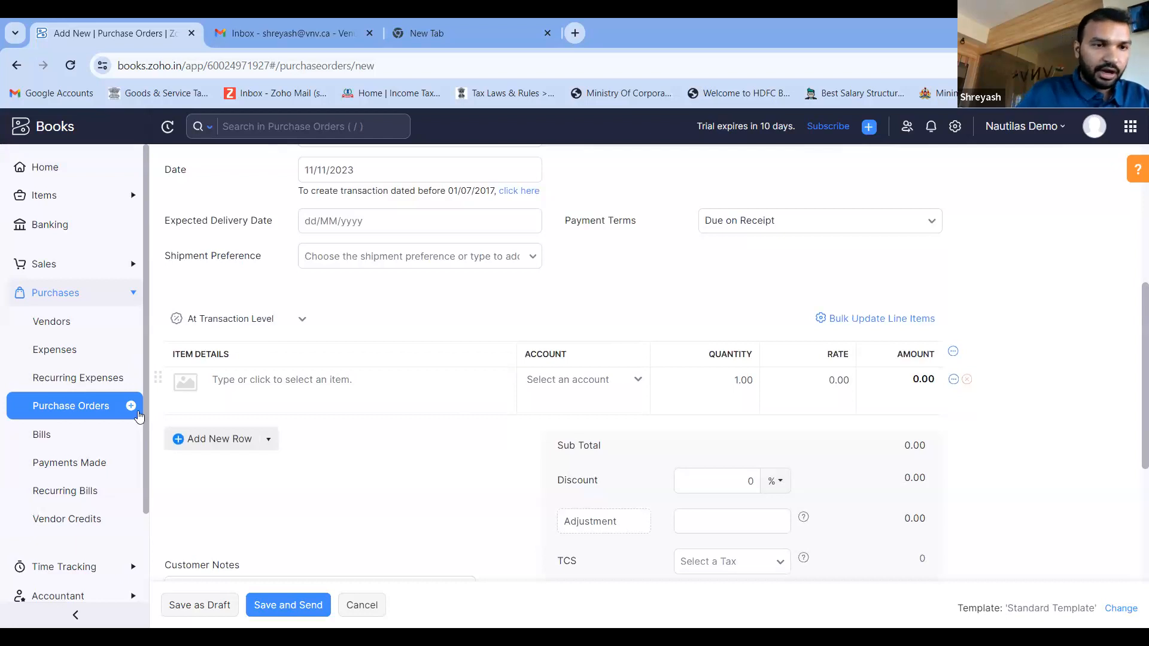
scroll(339, 361, "down", 2)
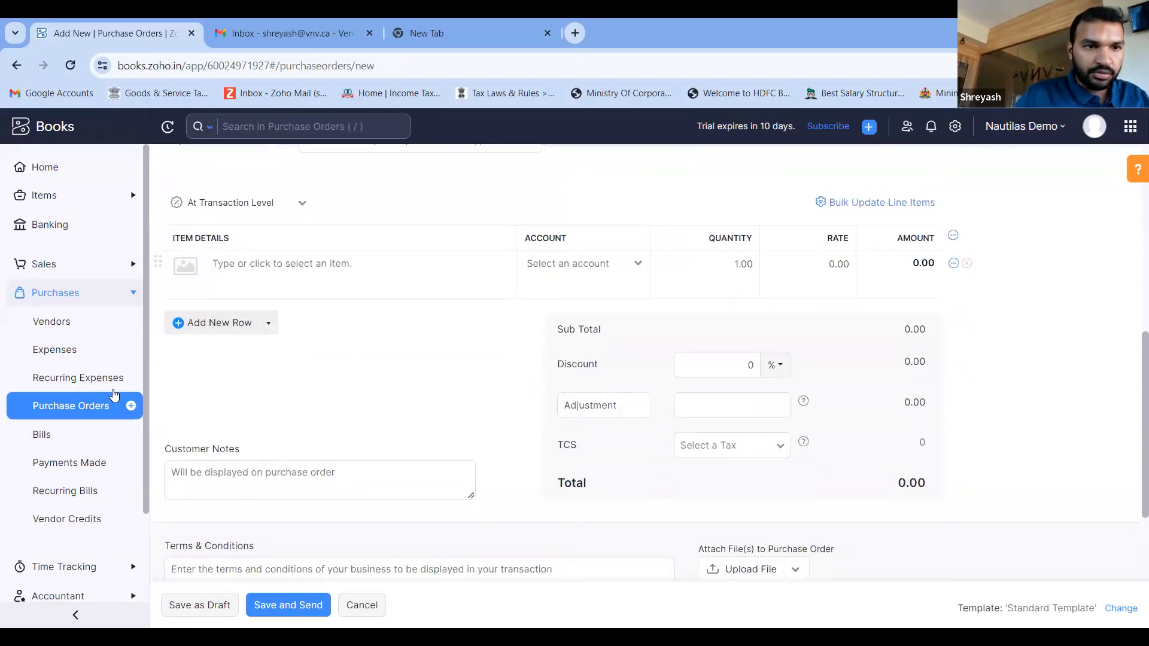
scroll(37, 430, "down", 3)
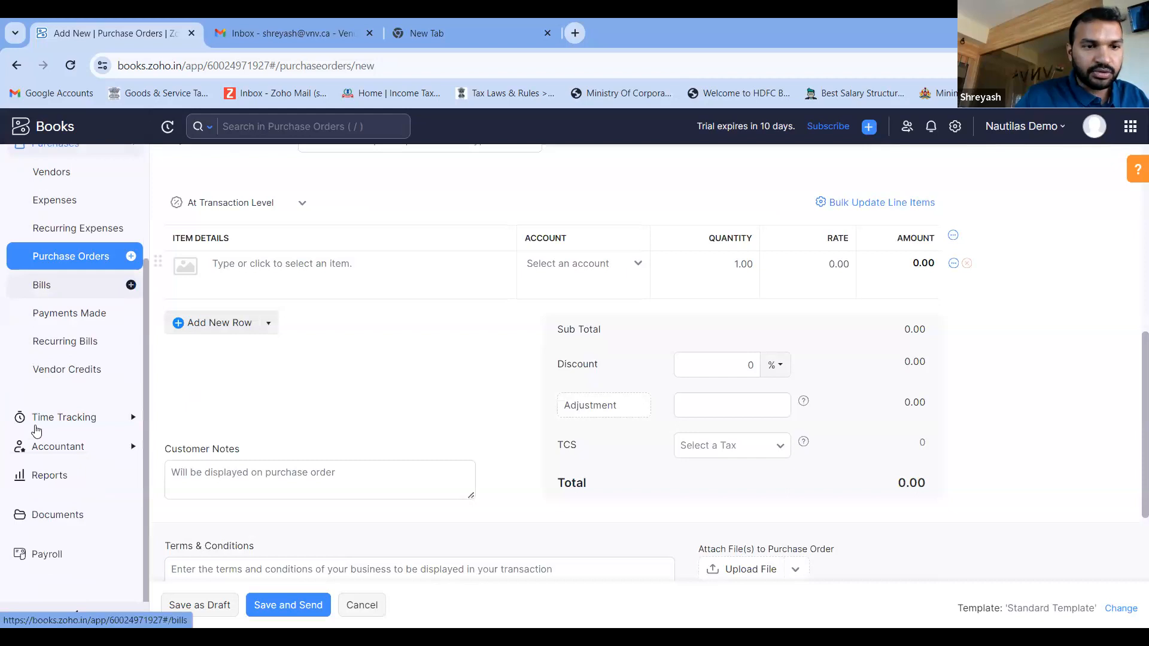
scroll(452, 361, "up", 5)
scroll(455, 361, "up", 3)
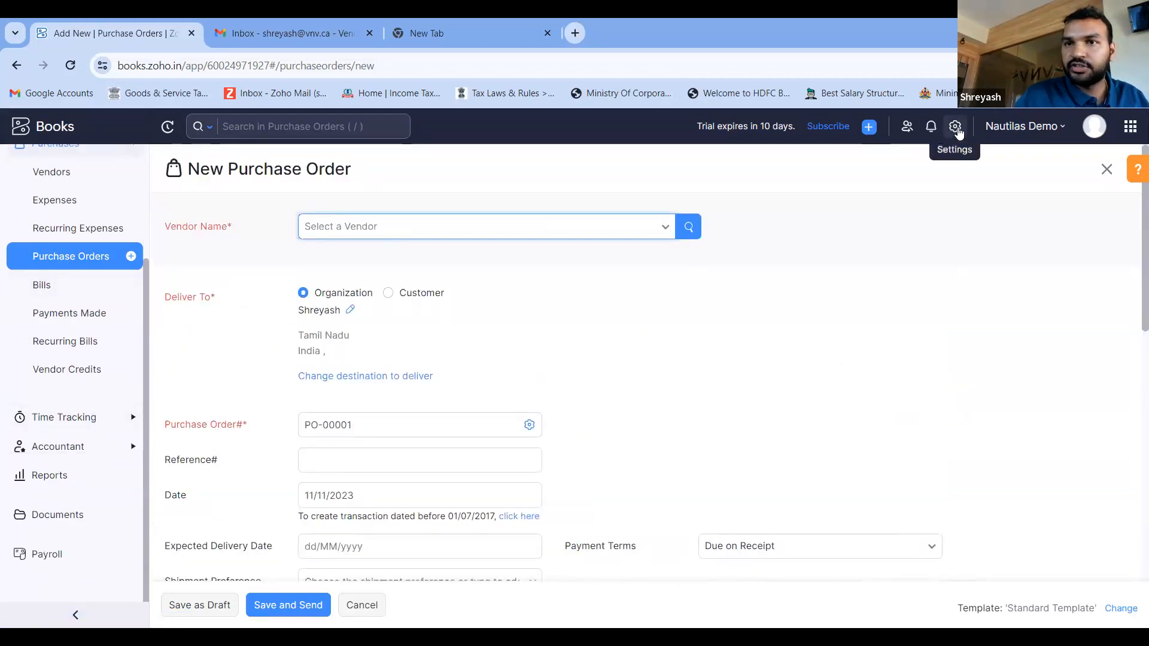
- Leave the purchase order without saving it and open the Workflow Rules page of the automation settings
left_click(956, 128)
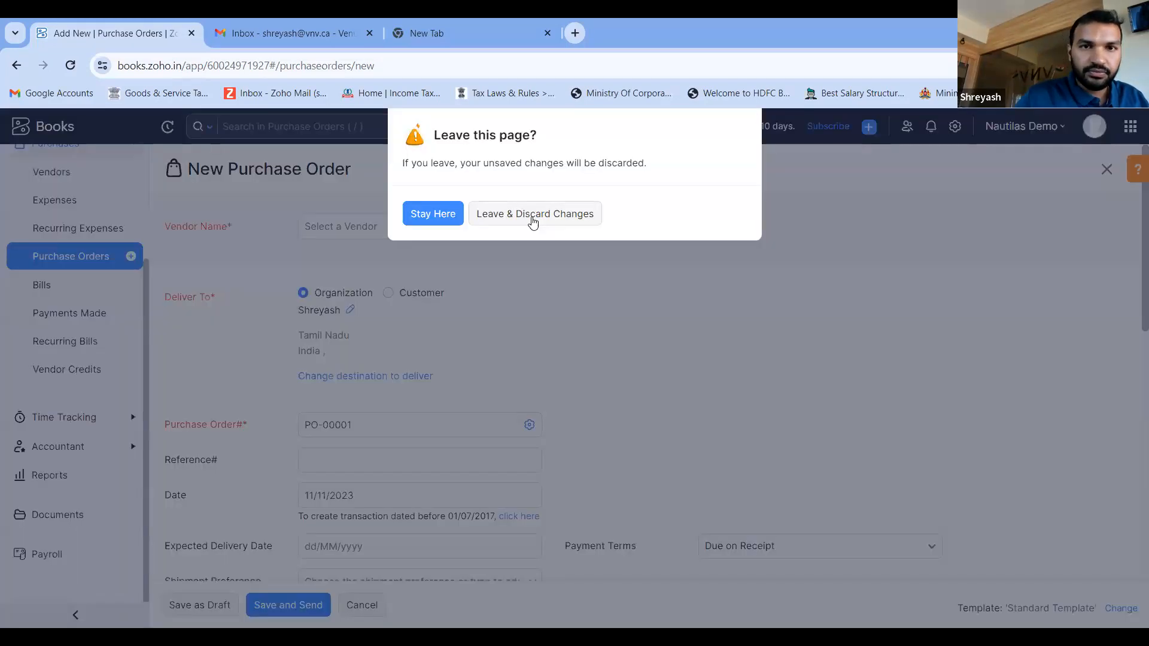
left_click(531, 214)
scroll(233, 415, "down", 9)
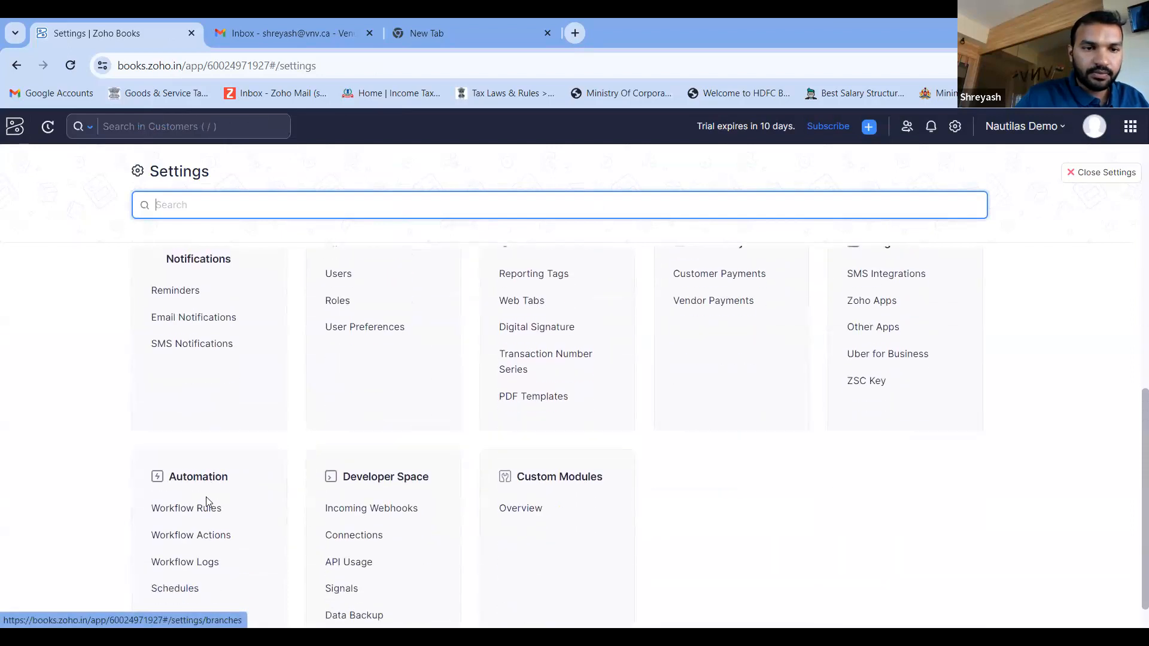
left_click(200, 508)
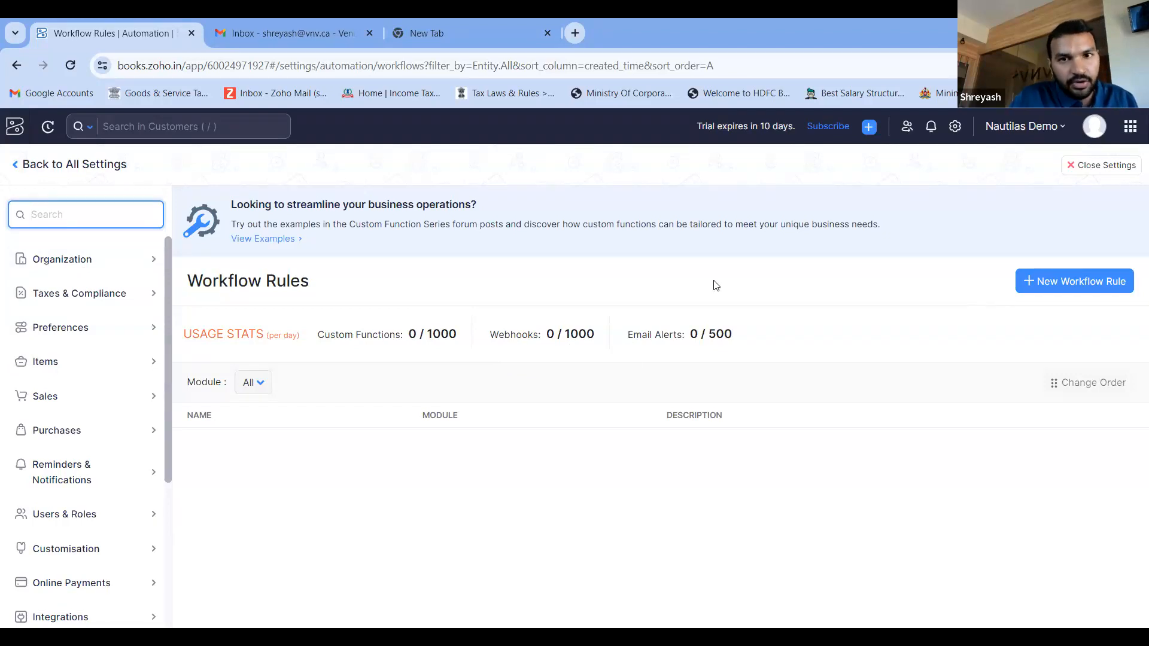
- Return from the workflow rules to the settings overview and close the settings
left_click(955, 127)
left_click(955, 131)
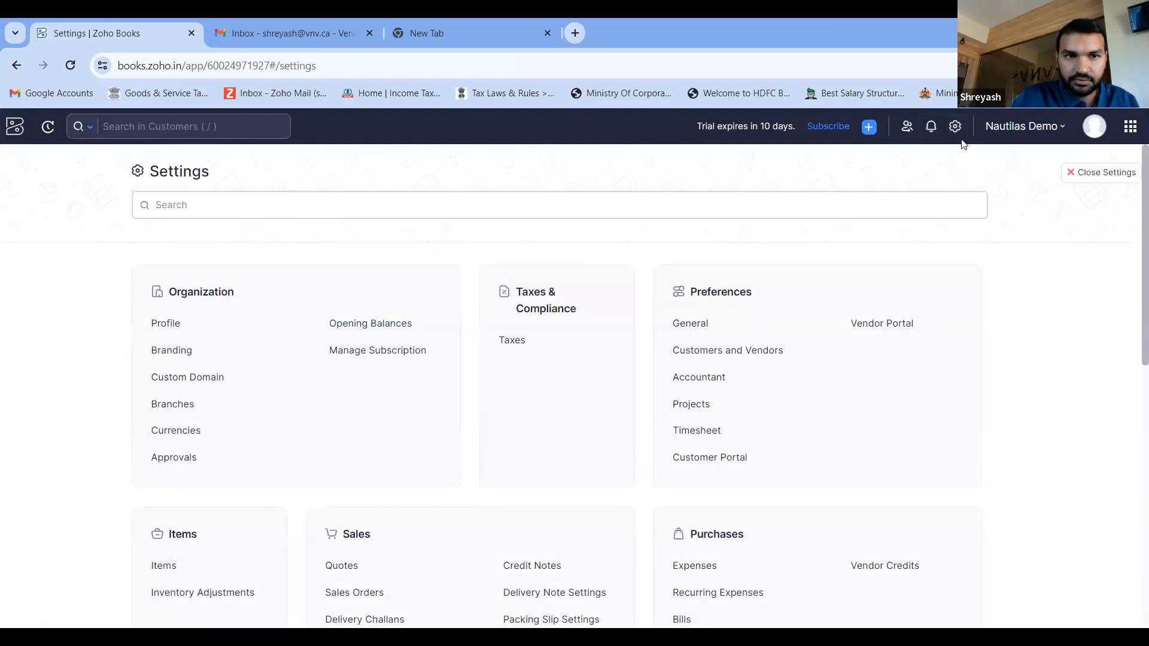
left_click(1094, 184)
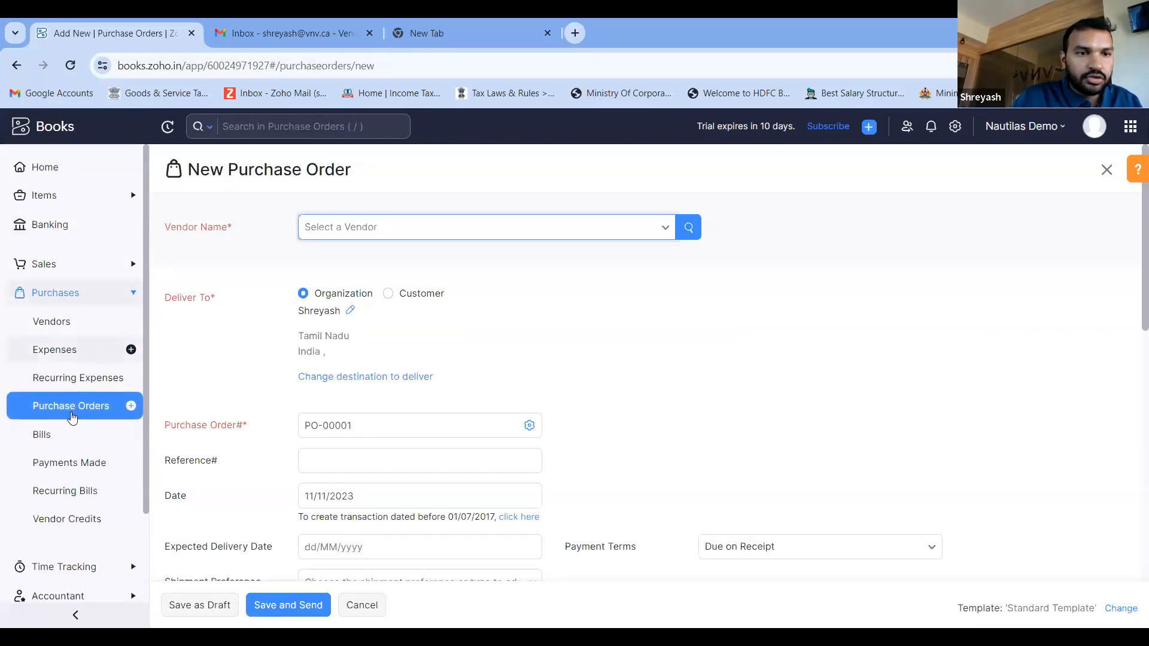
- Discard the blank purchase order, start another from the purchase orders list and examine its item table and totals
left_click(71, 417)
left_click(536, 213)
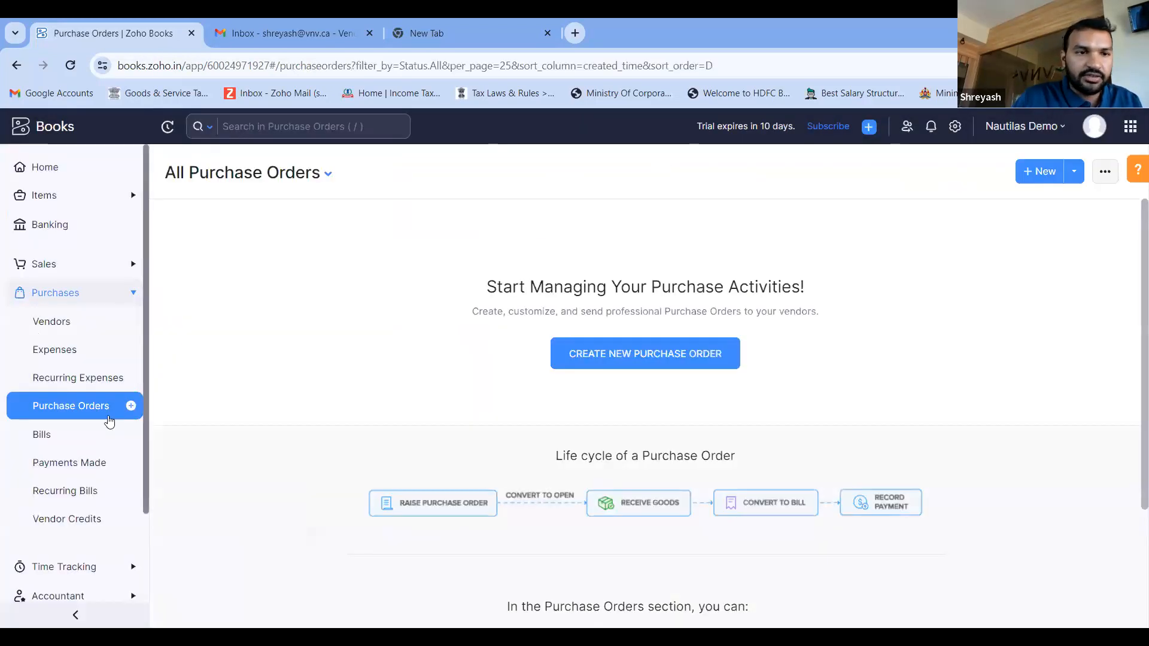
left_click(593, 352)
scroll(594, 351, "down", 5)
scroll(596, 351, "down", 2)
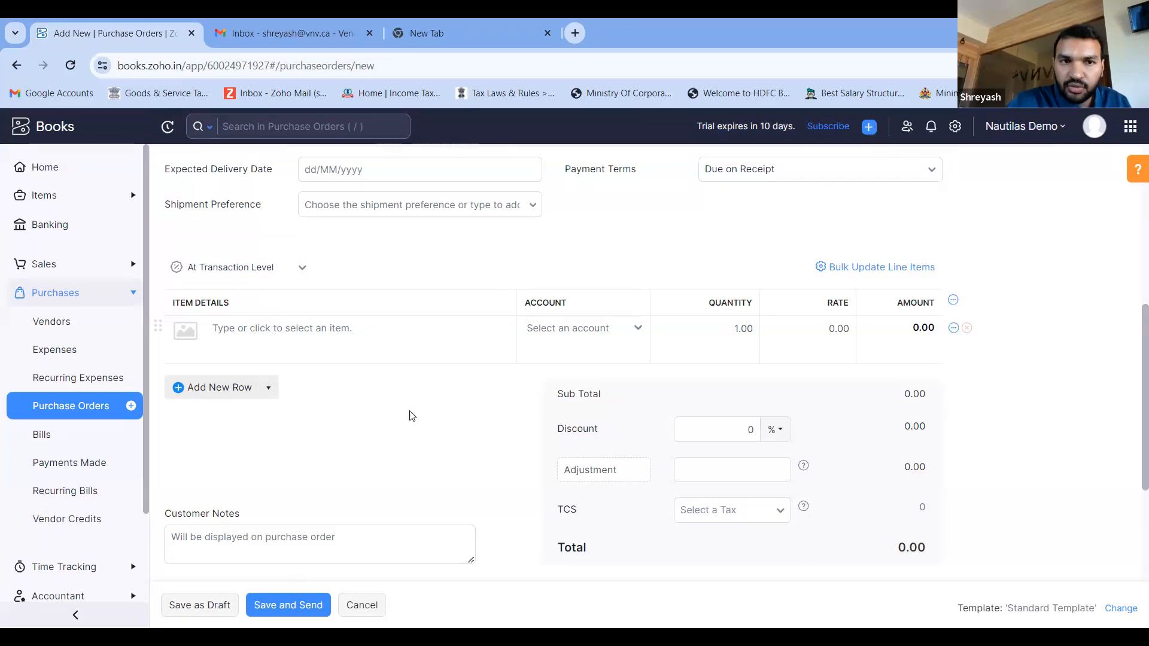
scroll(412, 416, "down", 1)
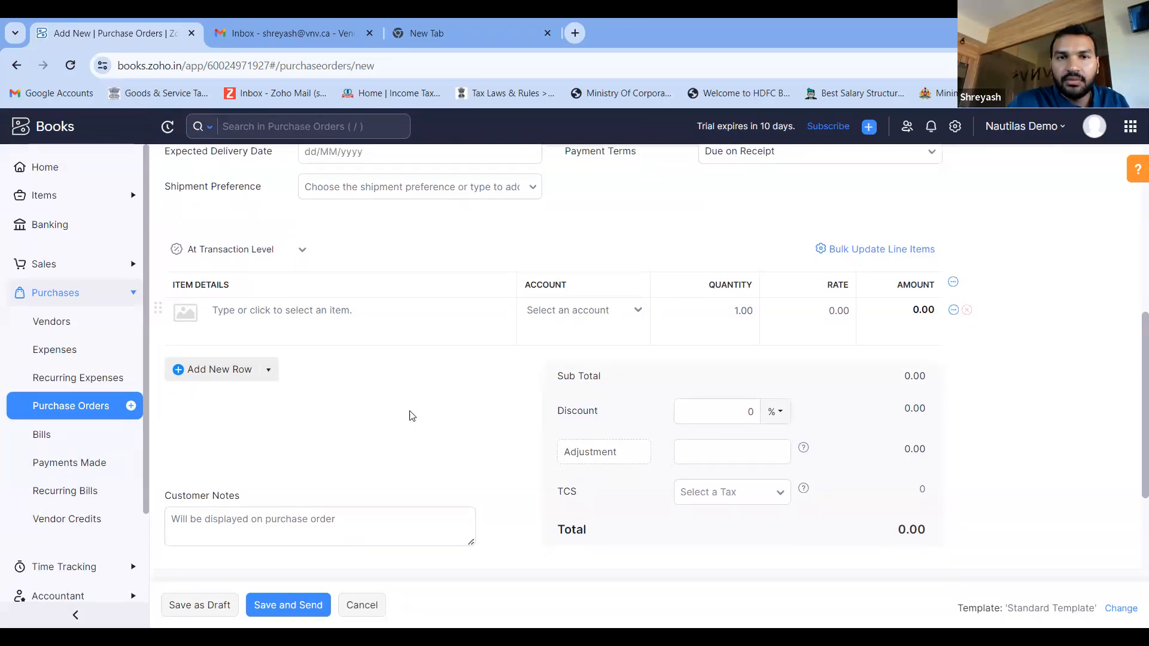
scroll(412, 416, "up", 1)
left_click(411, 411)
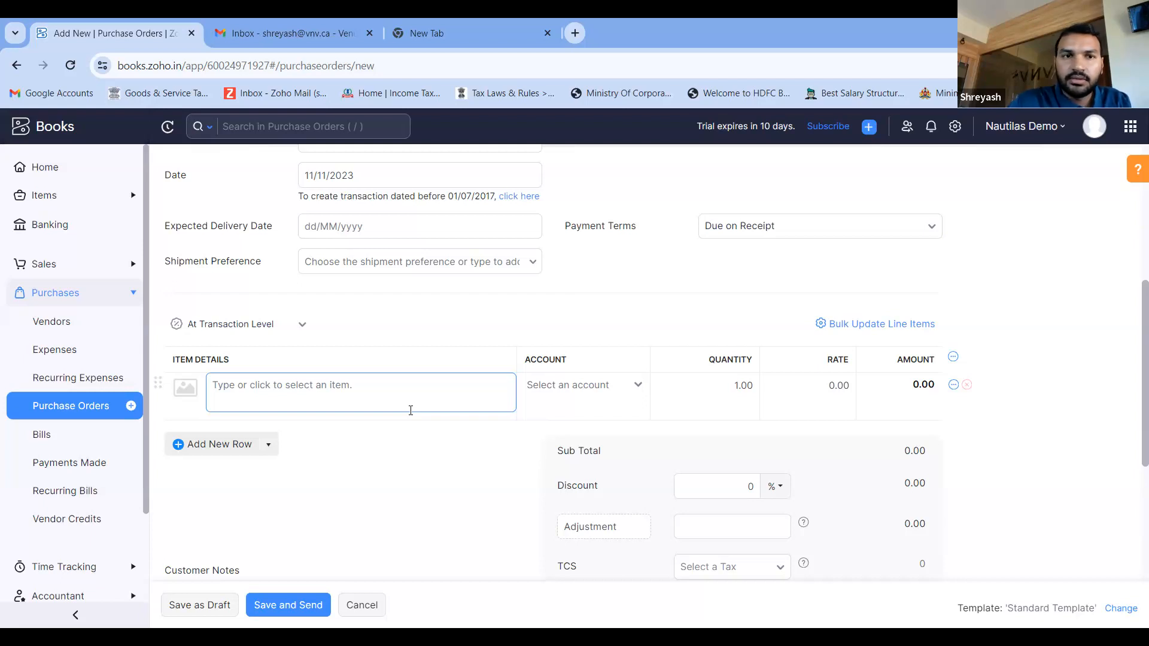
- Leave the new purchase order, discarding its changes, and open the list of all vendors under Purchases
scroll(77, 437, "down", 3)
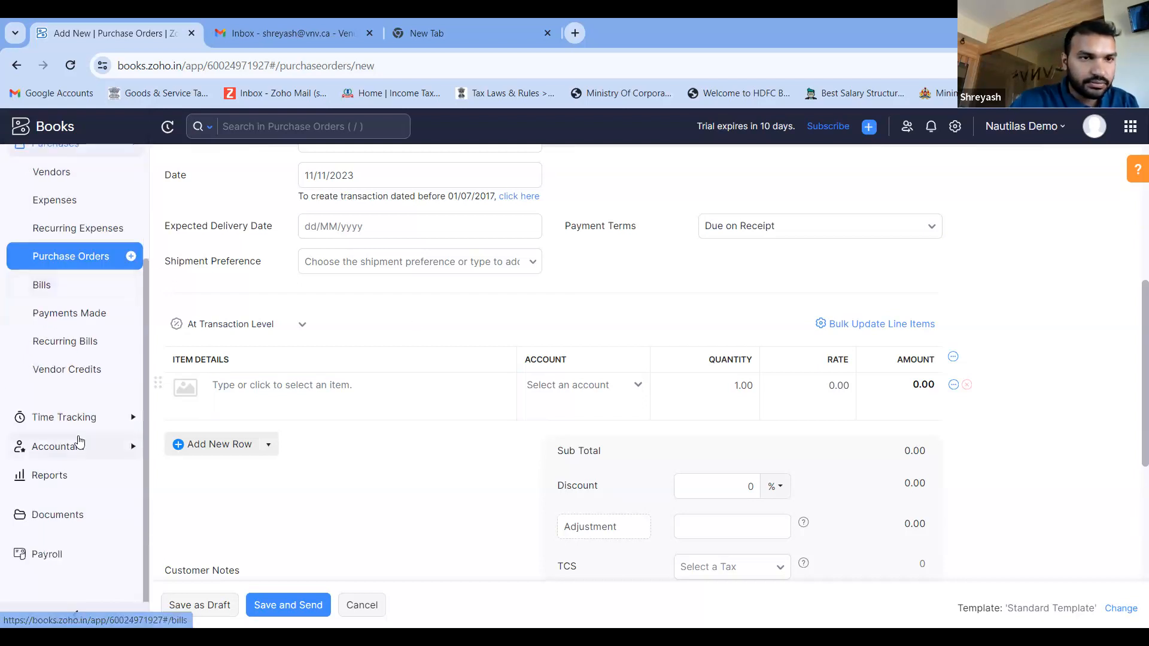
scroll(77, 225, "up", 1)
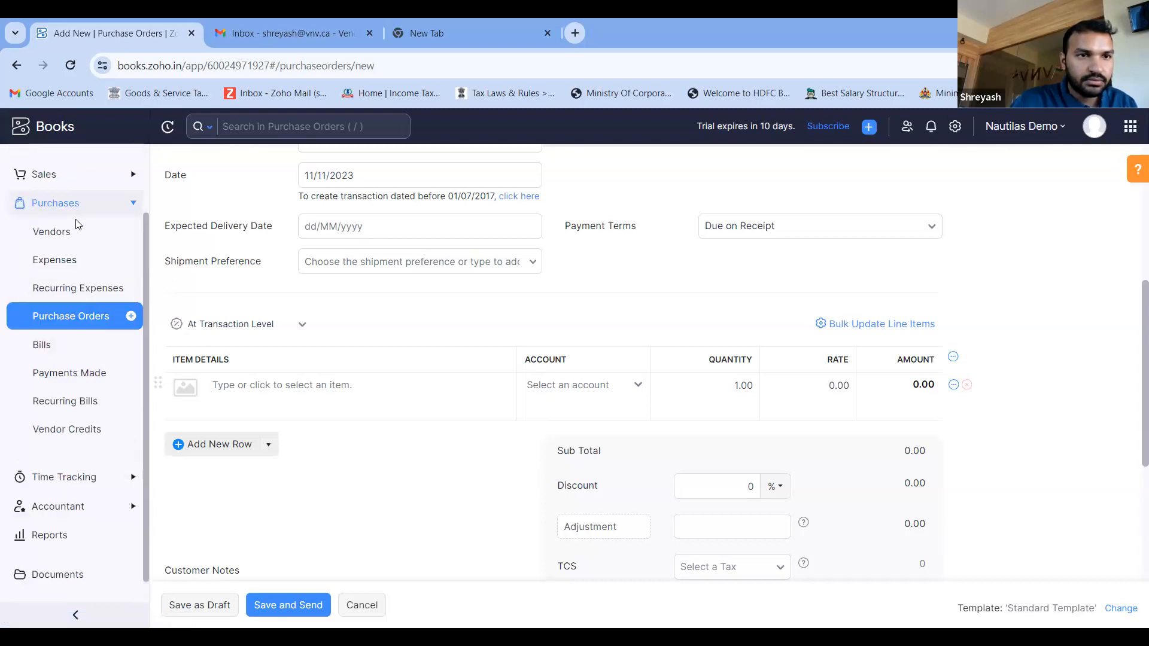
left_click(76, 227)
left_click(533, 213)
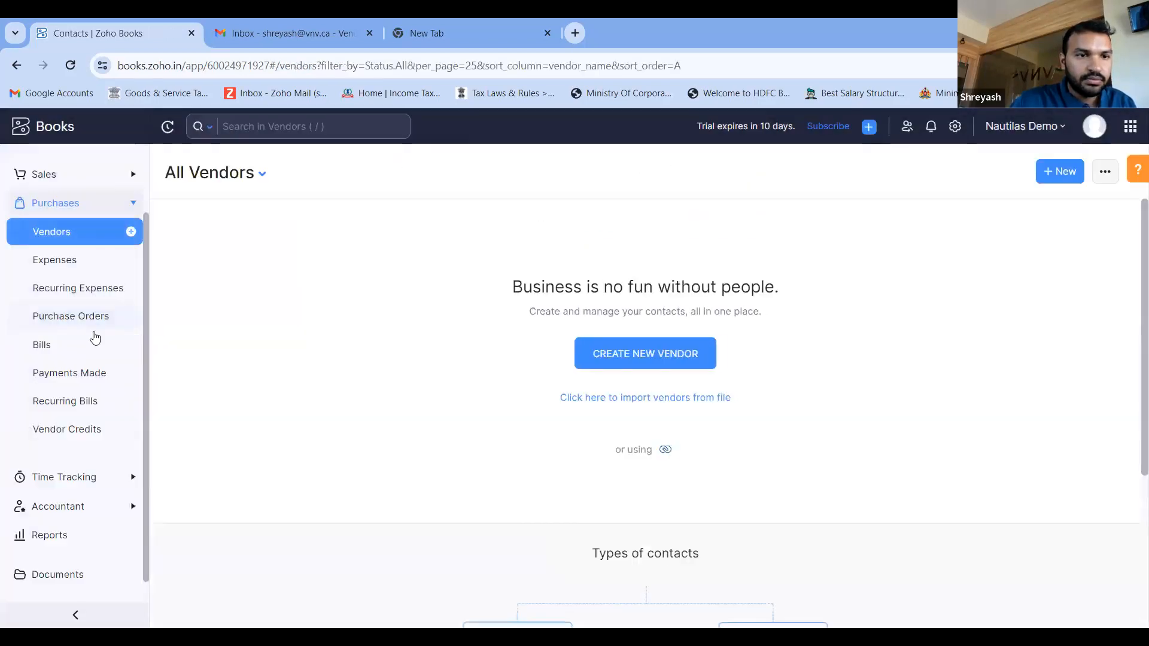
- Open the list of all timesheets under Time Tracking
scroll(59, 389, "down", 1)
left_click(77, 416)
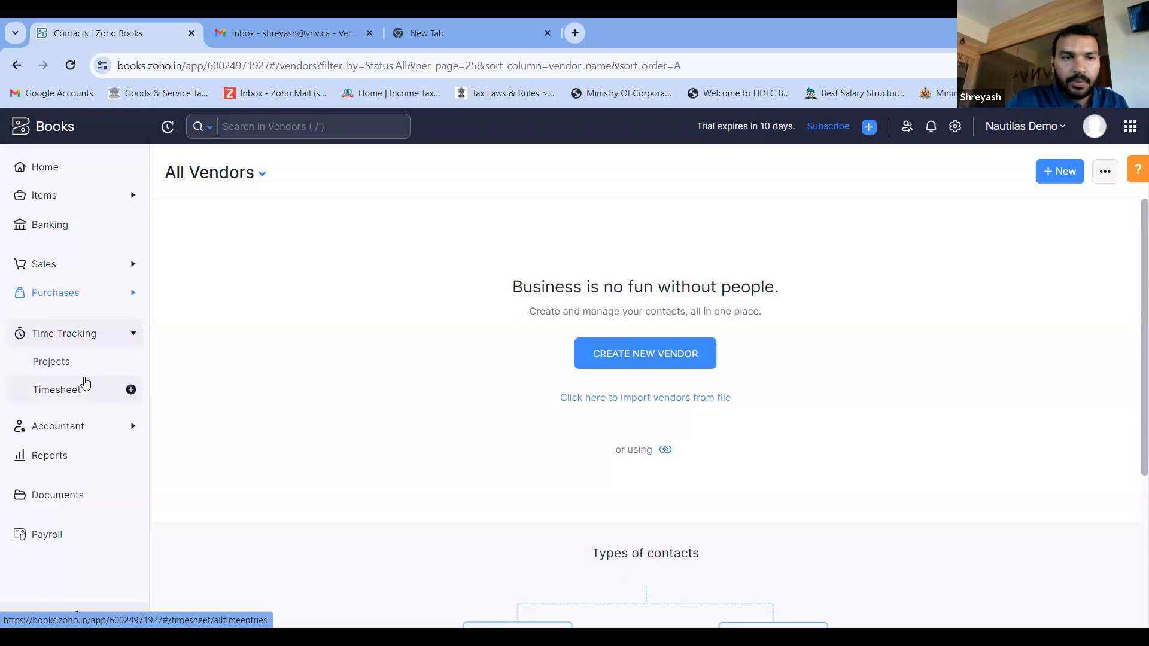
left_click(59, 390)
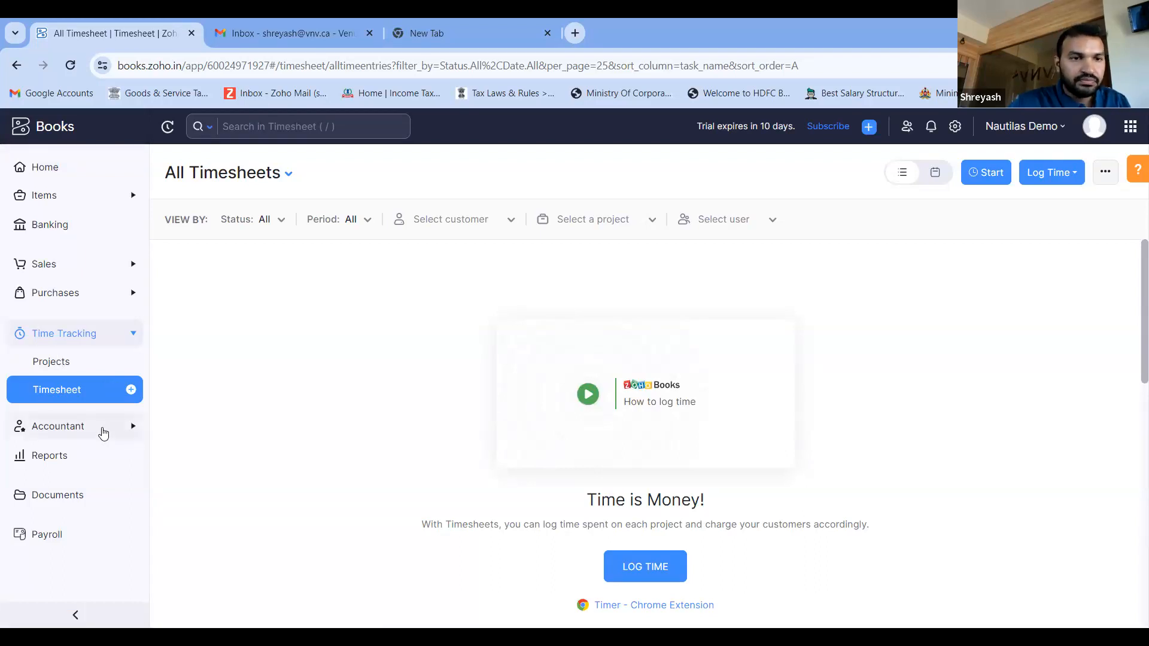
- Open the Chart of Accounts in the Accountant section and look through the active accounts and their types
left_click(101, 427)
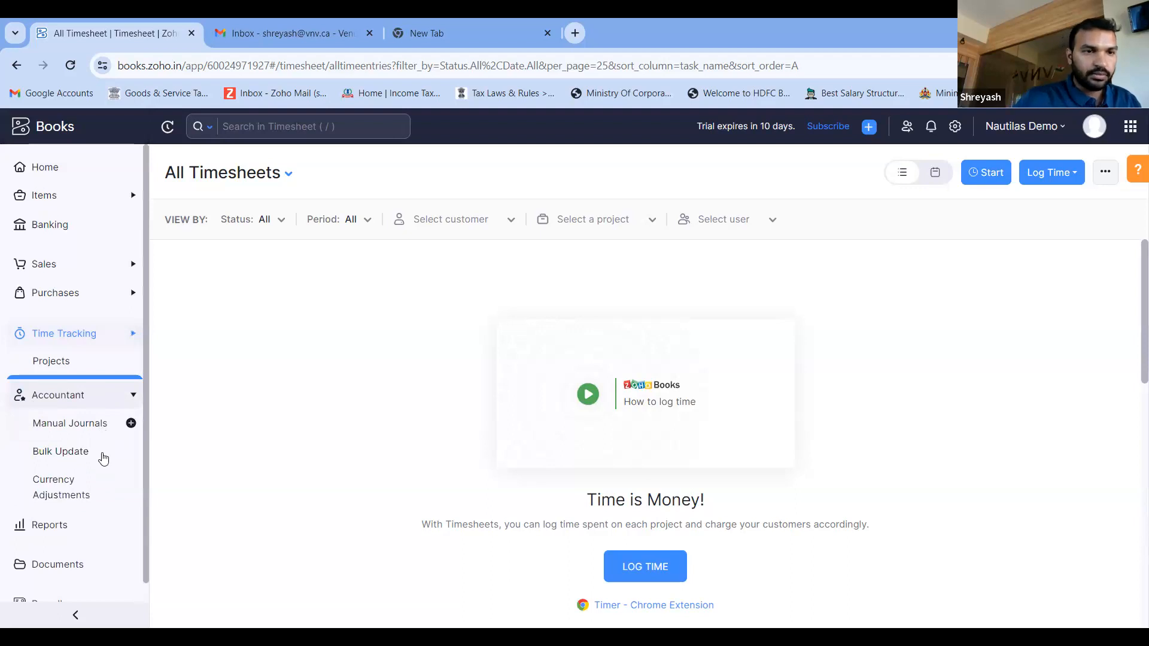
scroll(95, 377, "down", 2)
left_click(94, 373)
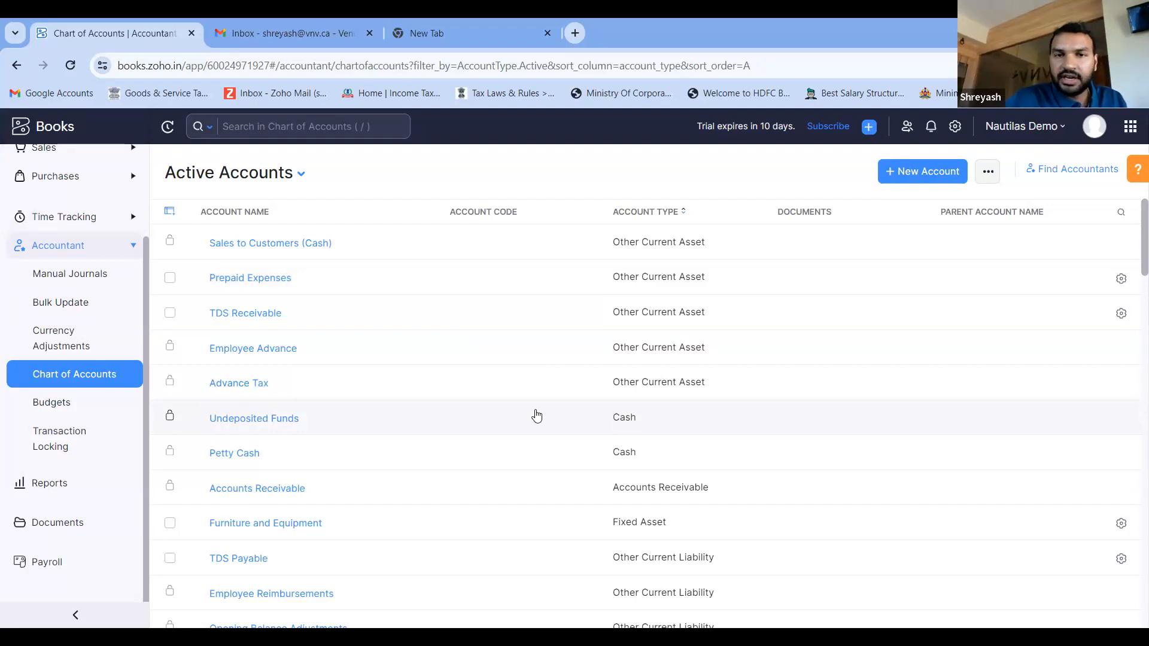
scroll(537, 415, "down", 1)
scroll(537, 415, "down", 1)
scroll(537, 416, "up", 2)
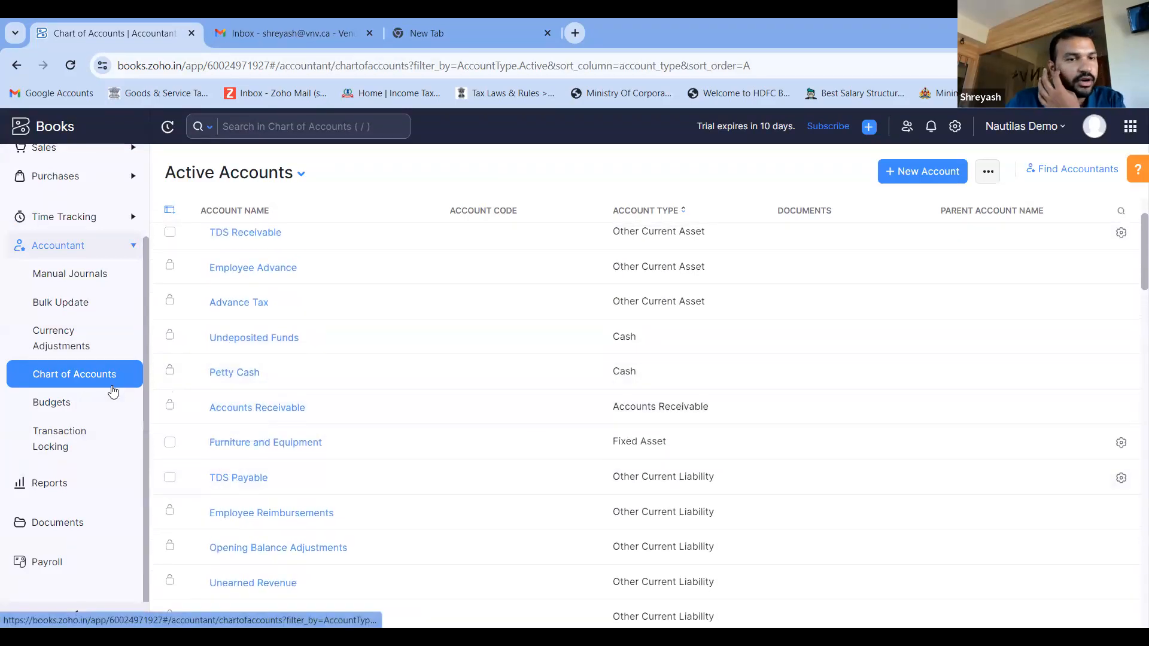
scroll(531, 346, "up", 1)
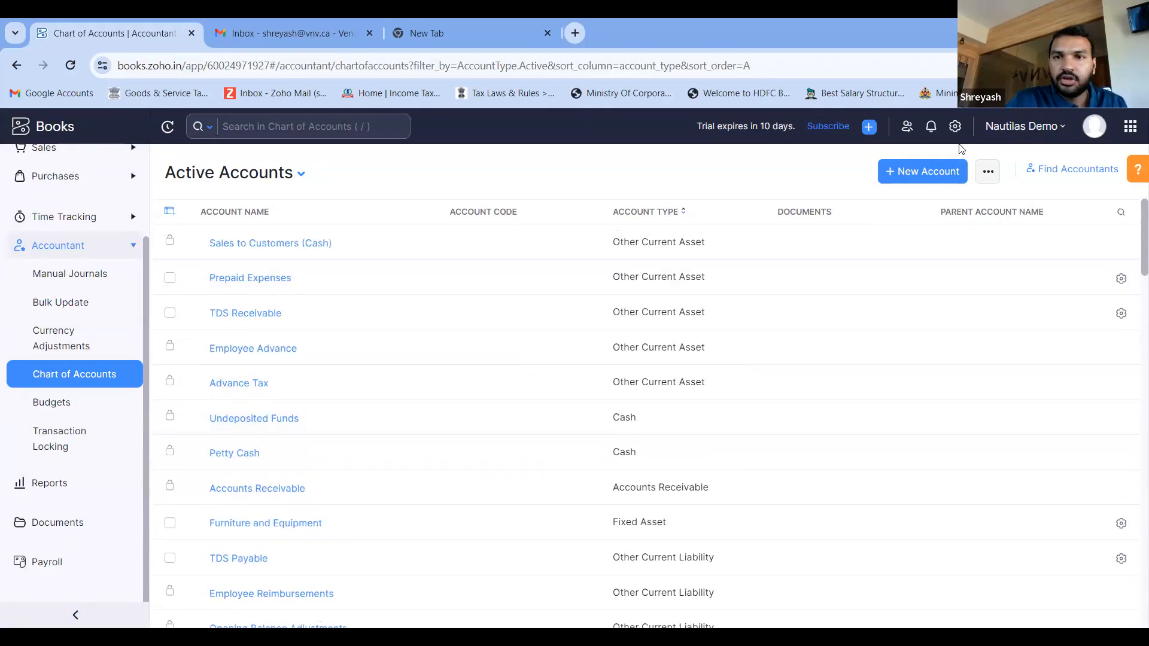
- View the form for creating an account, close it unsaved, and check the import and export options for the chart of accounts
left_click(937, 175)
left_click(871, 126)
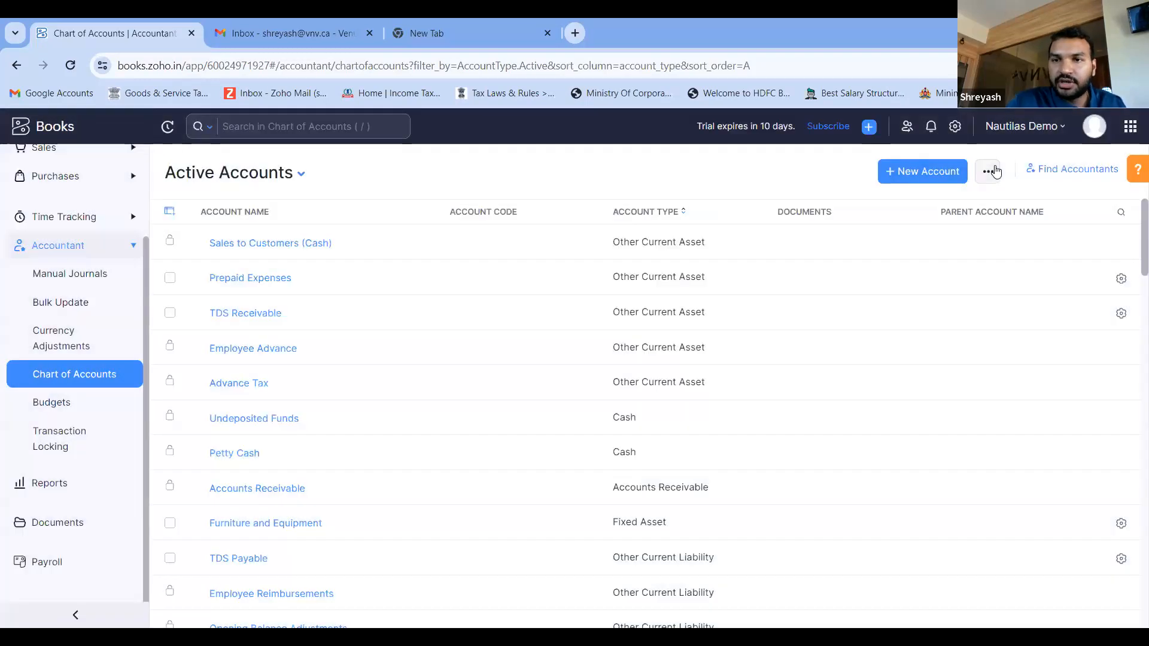
left_click(990, 172)
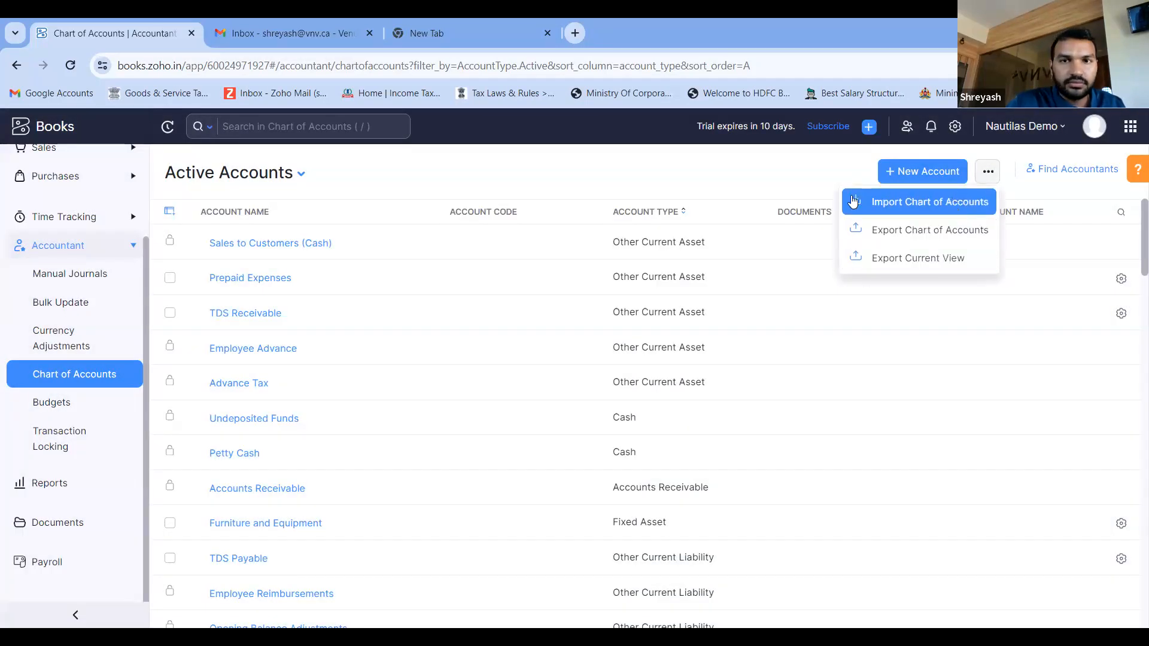
left_click(736, 190)
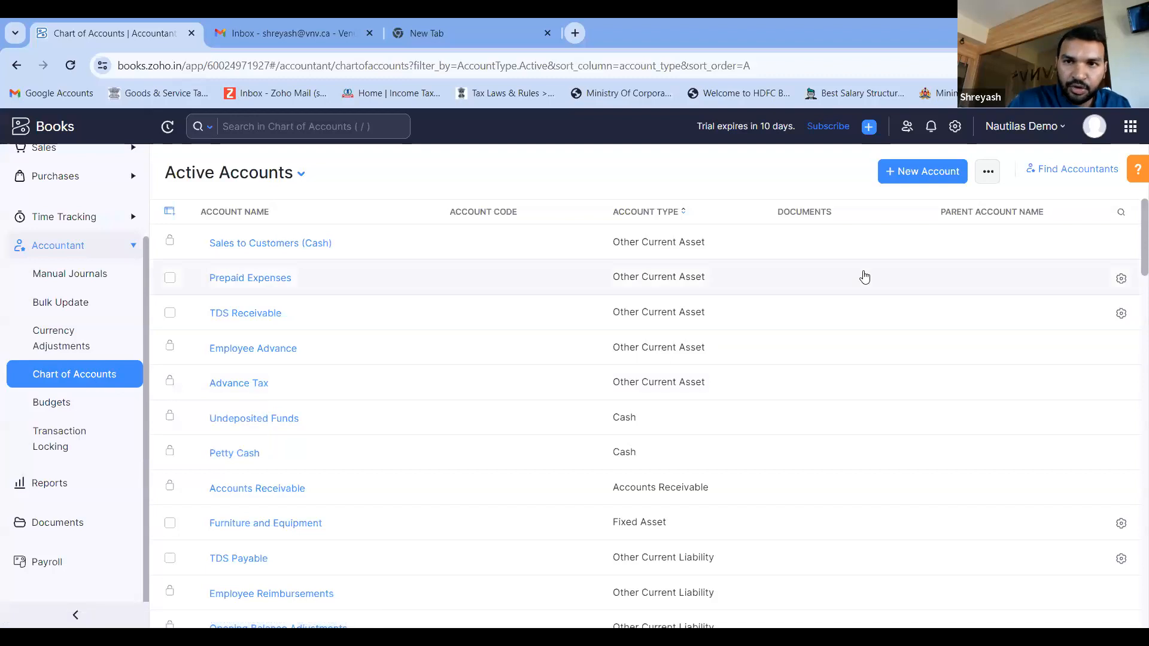
- Return to the vendors list under Purchases and view its options for importing and exporting vendors
scroll(85, 263, "up", 3)
left_click(84, 269)
left_click(83, 306)
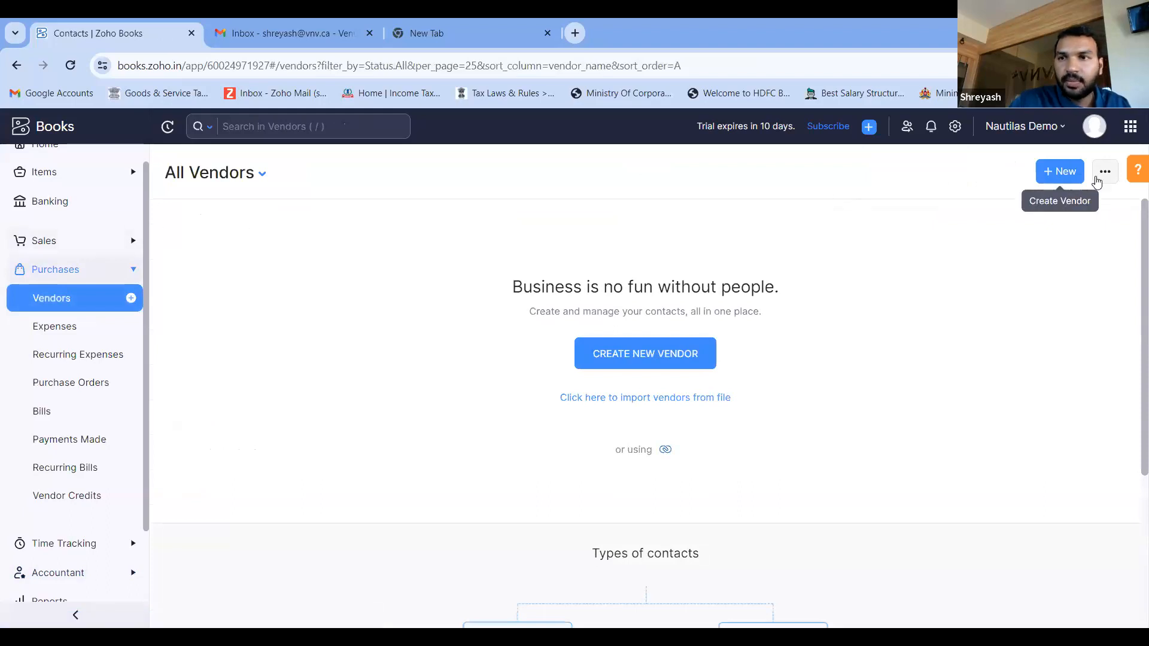
left_click(1105, 172)
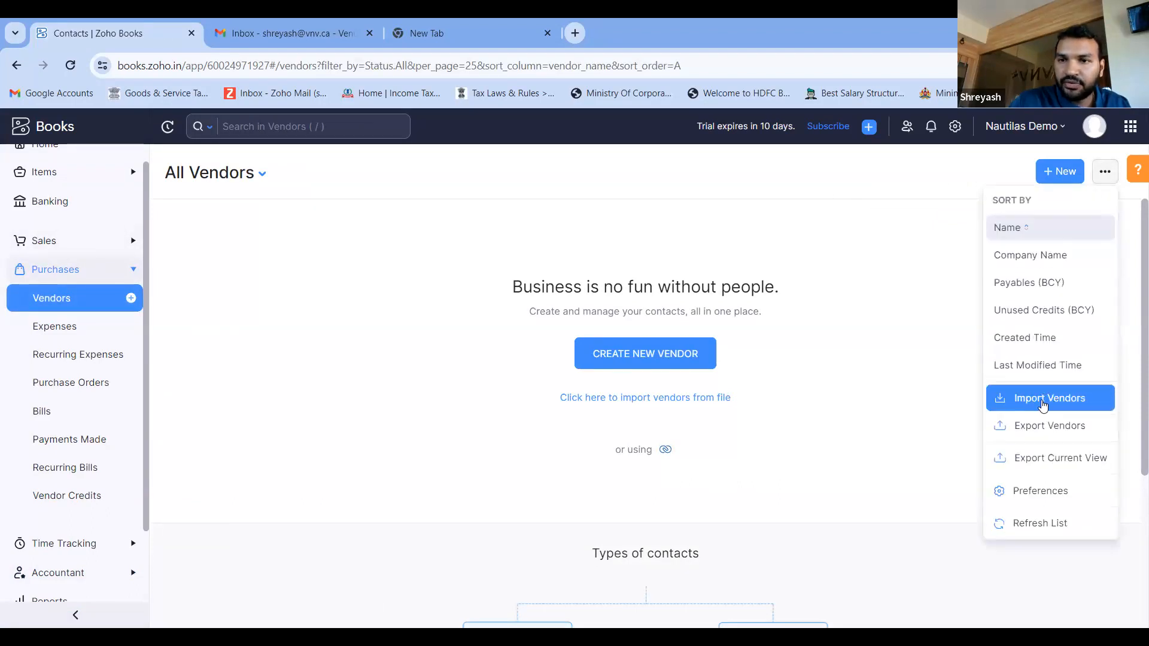
- Open the active customers list, view the Import Customers choices, and cancel the import
left_click(78, 250)
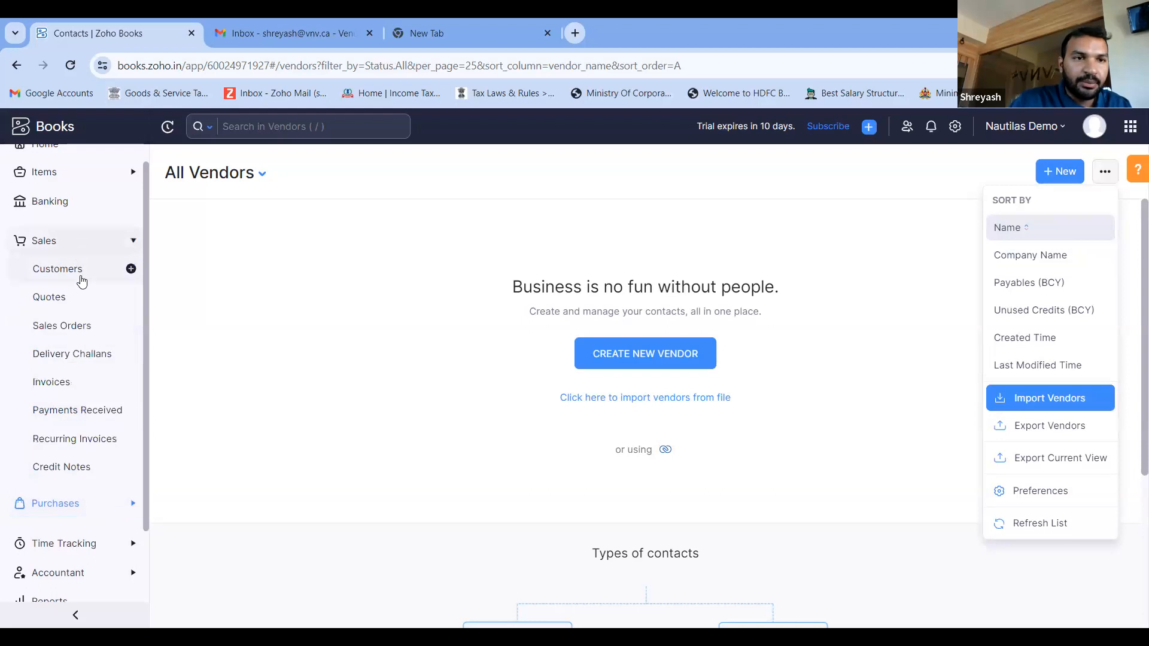
left_click(77, 270)
left_click(1103, 175)
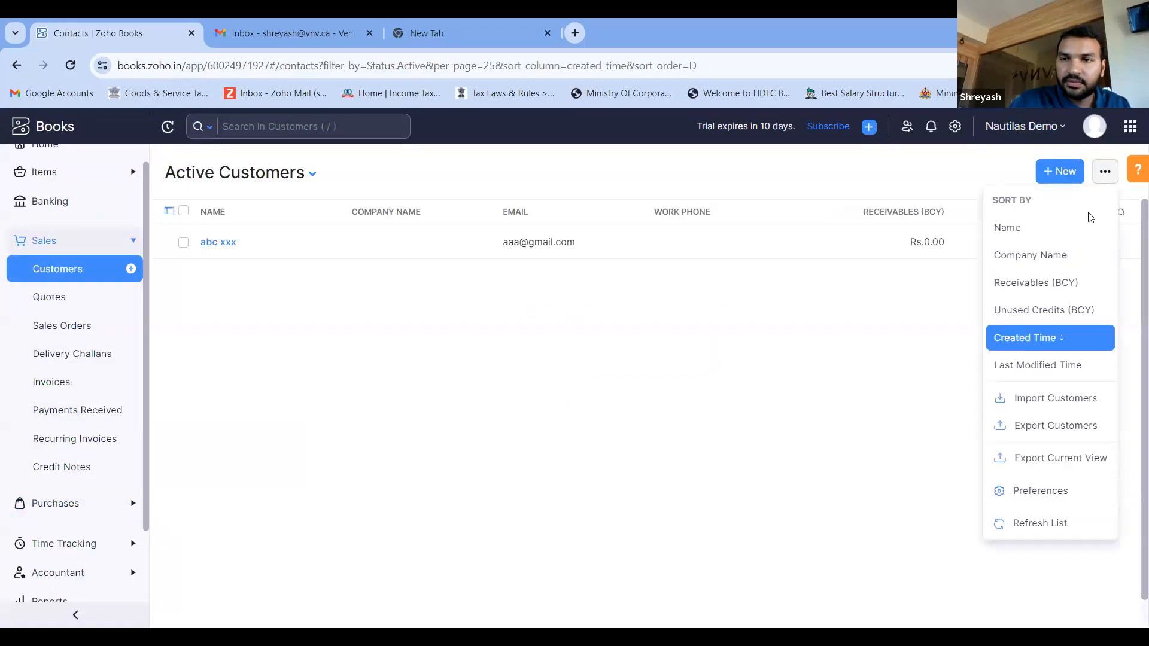
left_click(1060, 397)
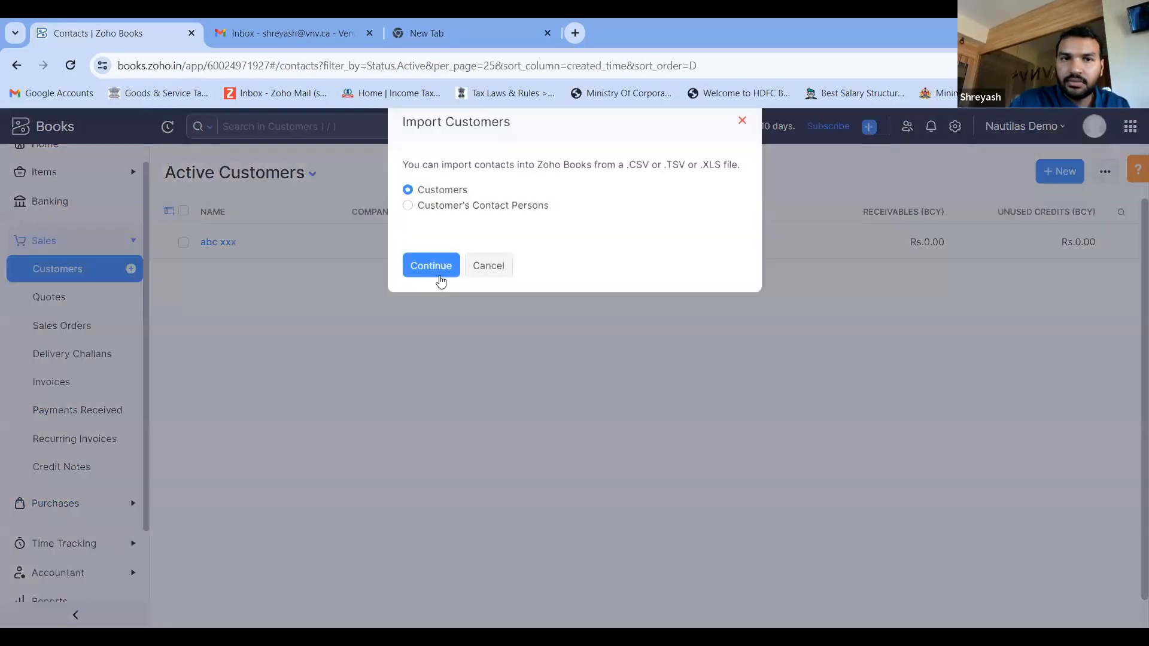
left_click(488, 268)
- Open the Opening Balances setup in the organization settings, view its checklist and migration date, and return to the settings overview
scroll(89, 179, "up", 1)
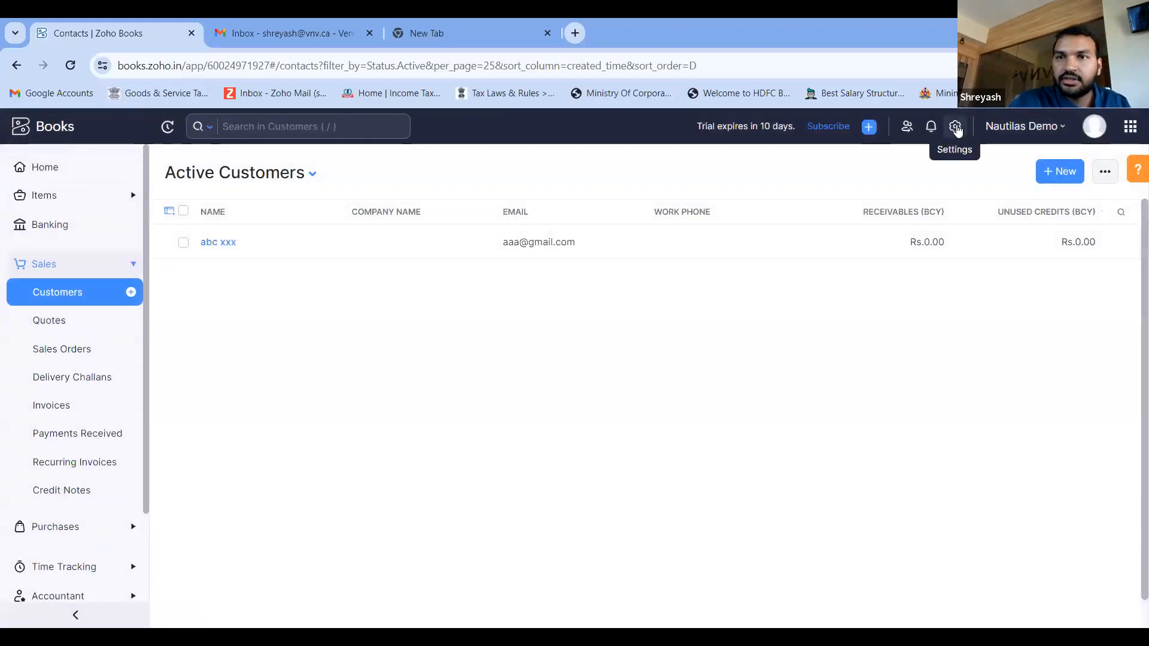
left_click(956, 127)
left_click(349, 323)
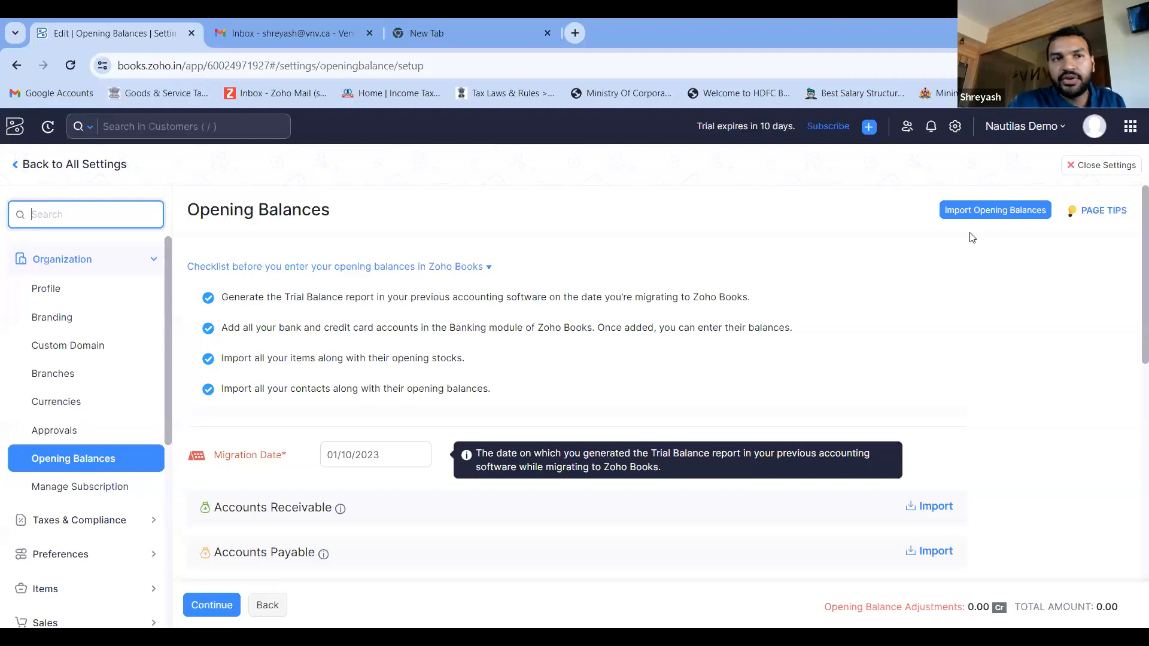
left_click(17, 170)
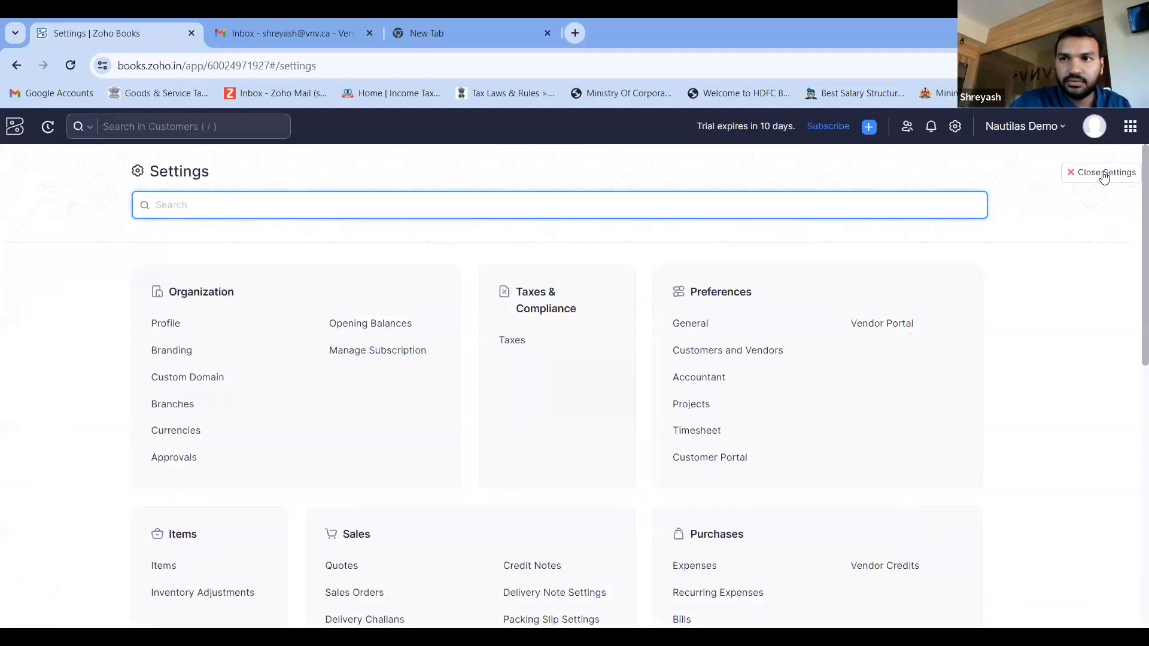
- Close the settings and start creating a new budget from the Budgets page under Accountant
left_click(1104, 175)
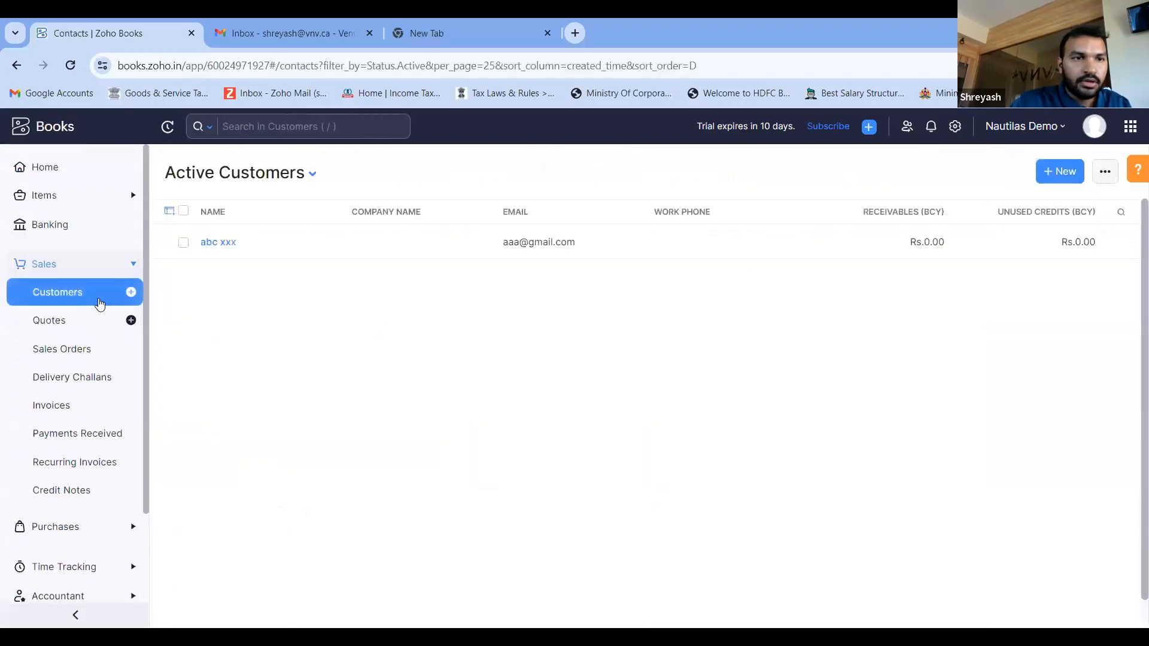
left_click(73, 271)
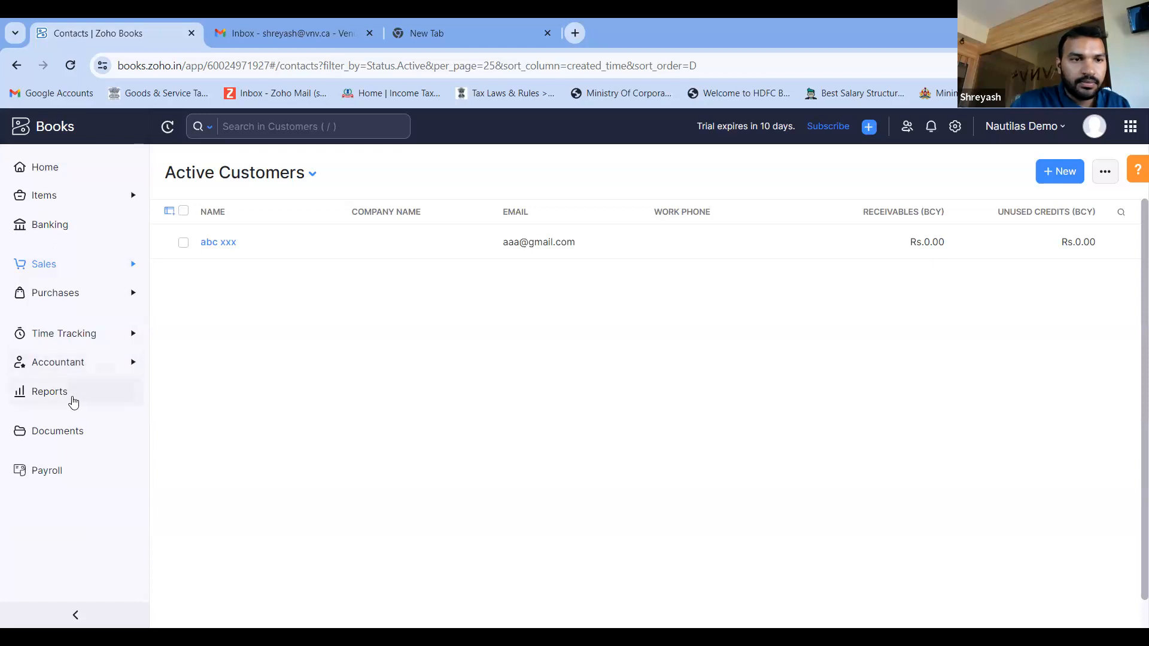
left_click(78, 370)
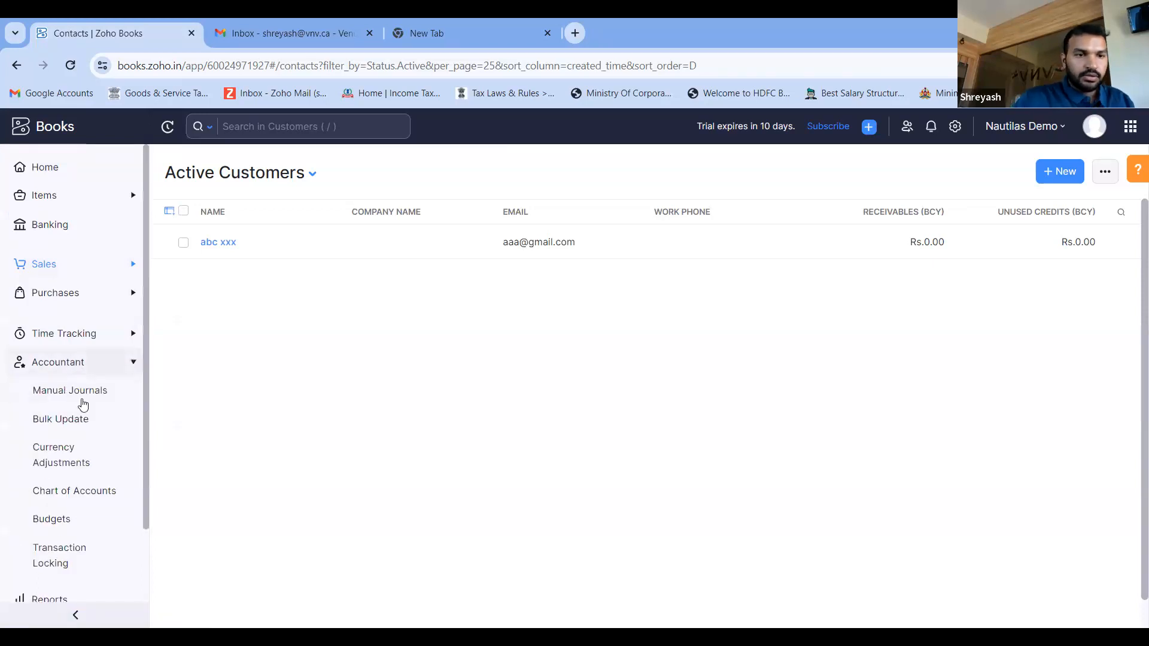
left_click(82, 530)
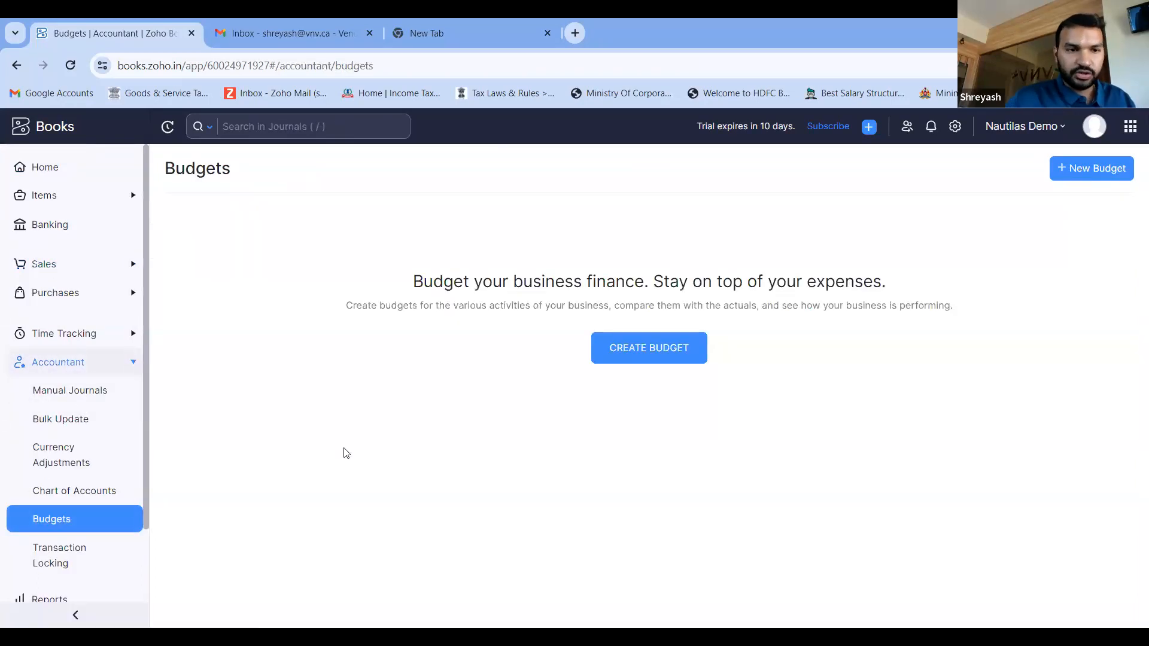
left_click(666, 347)
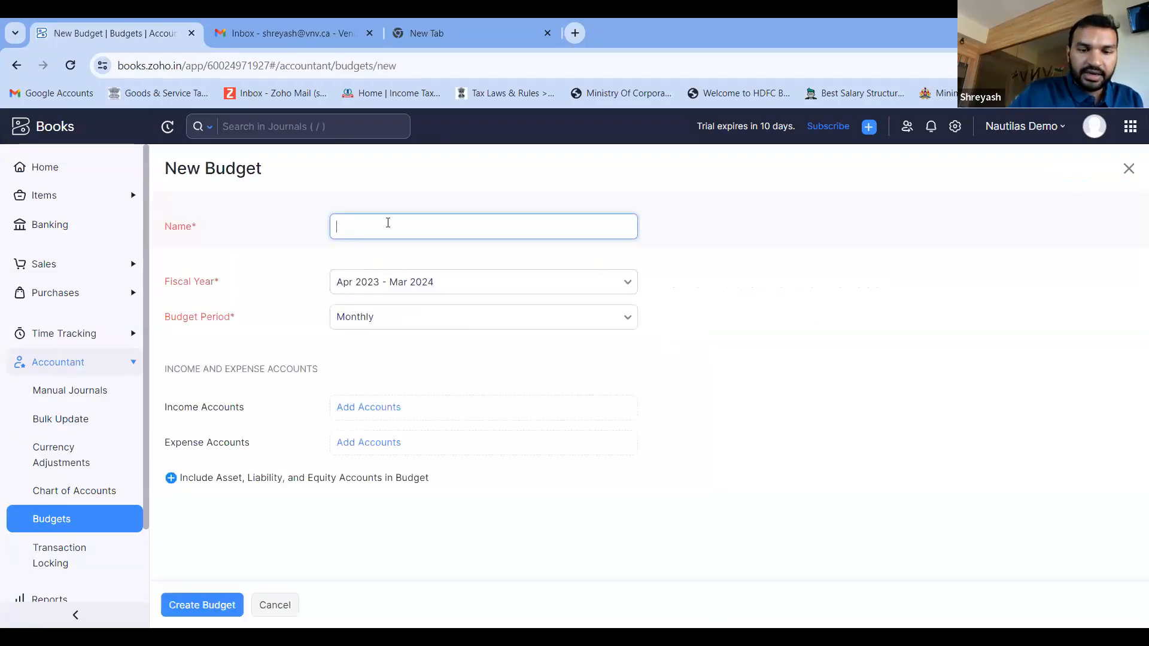
- Name the new budget "Monthly Project 1 Expenes"
type("Mionthly")
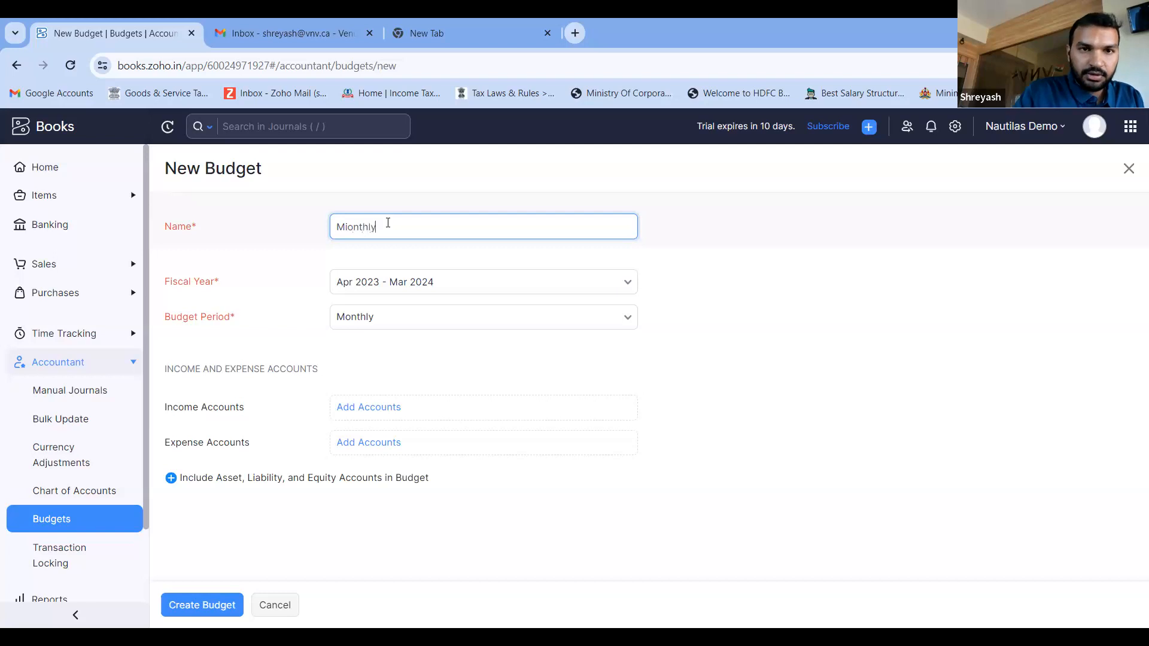
key("ctrl+a")
type("Monthly Bu")
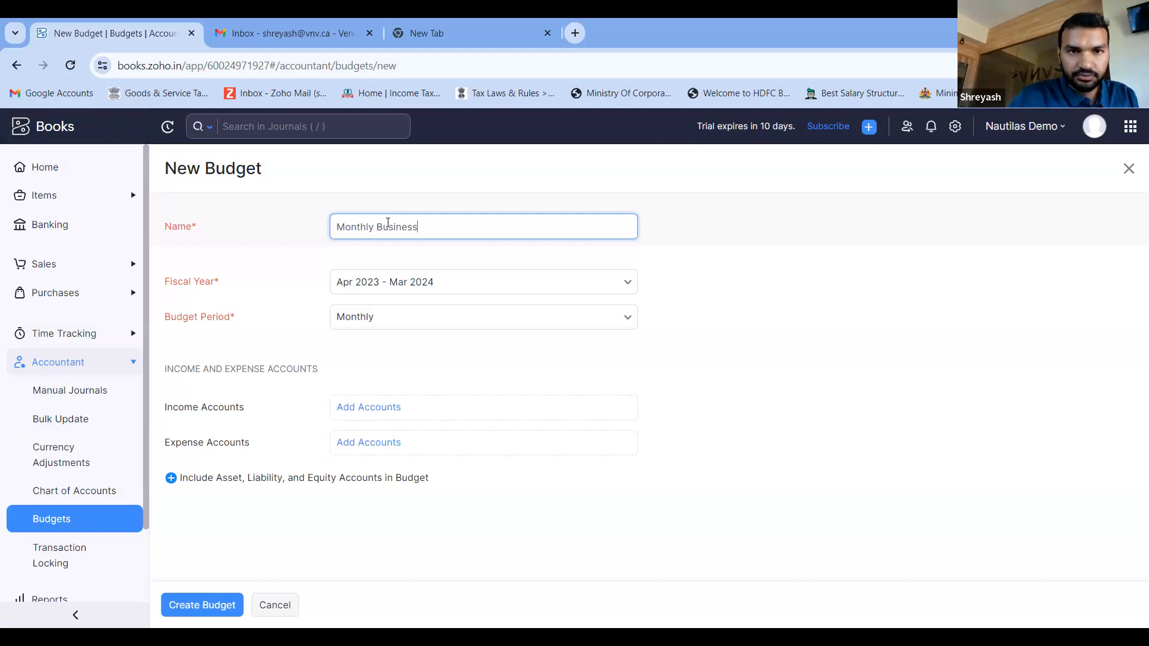
type("siness Exper")
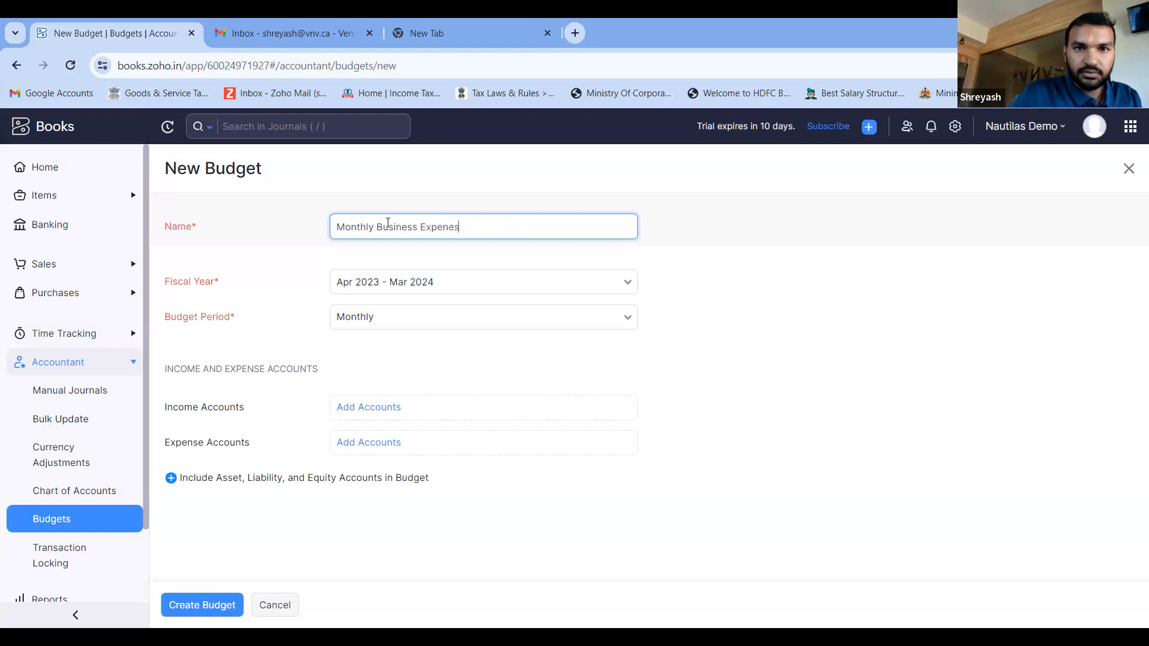
double_click(388, 222)
key("BackSpace")
type("Project 1")
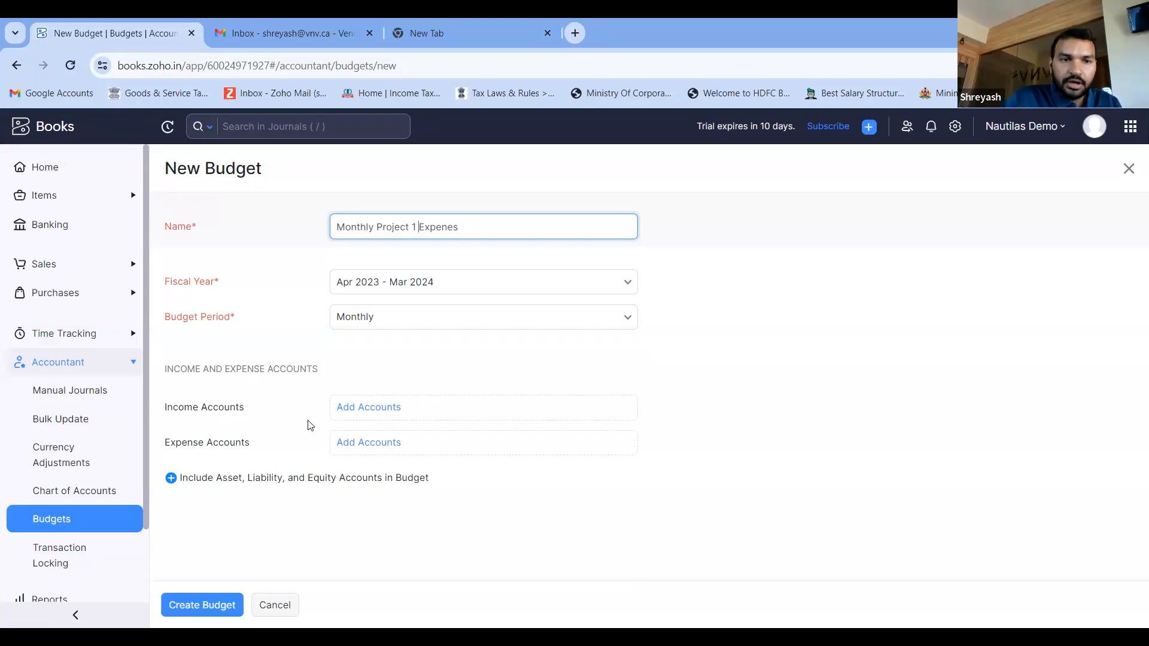
- Add the Sales account to the budget's income accounts
left_click(414, 413)
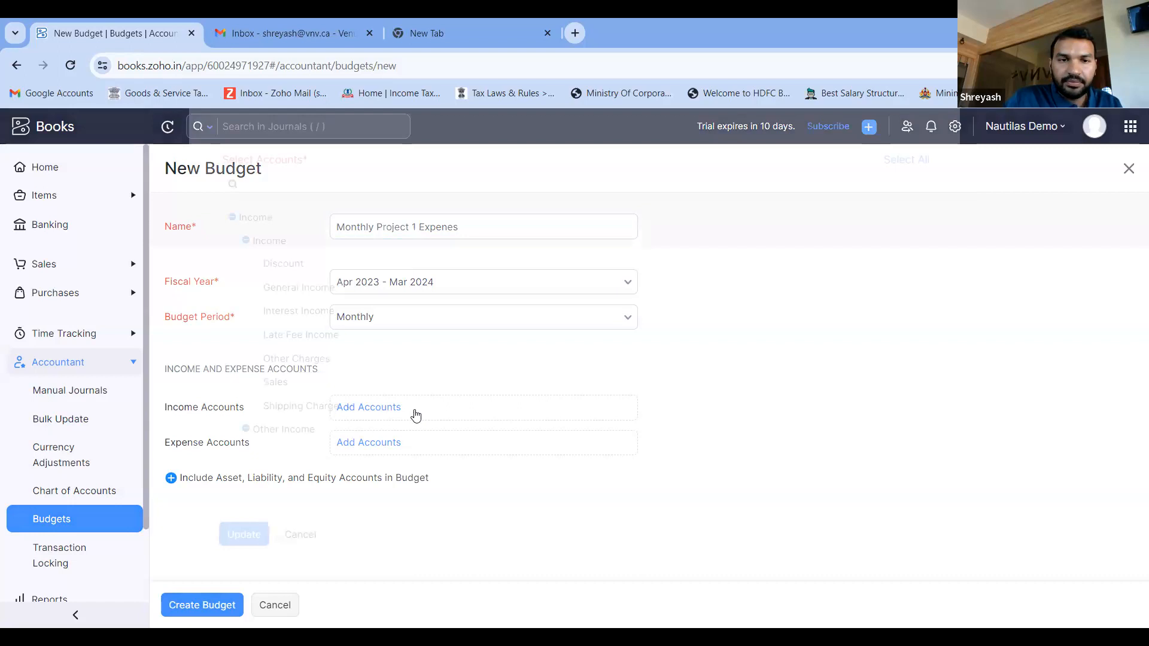
left_click(278, 412)
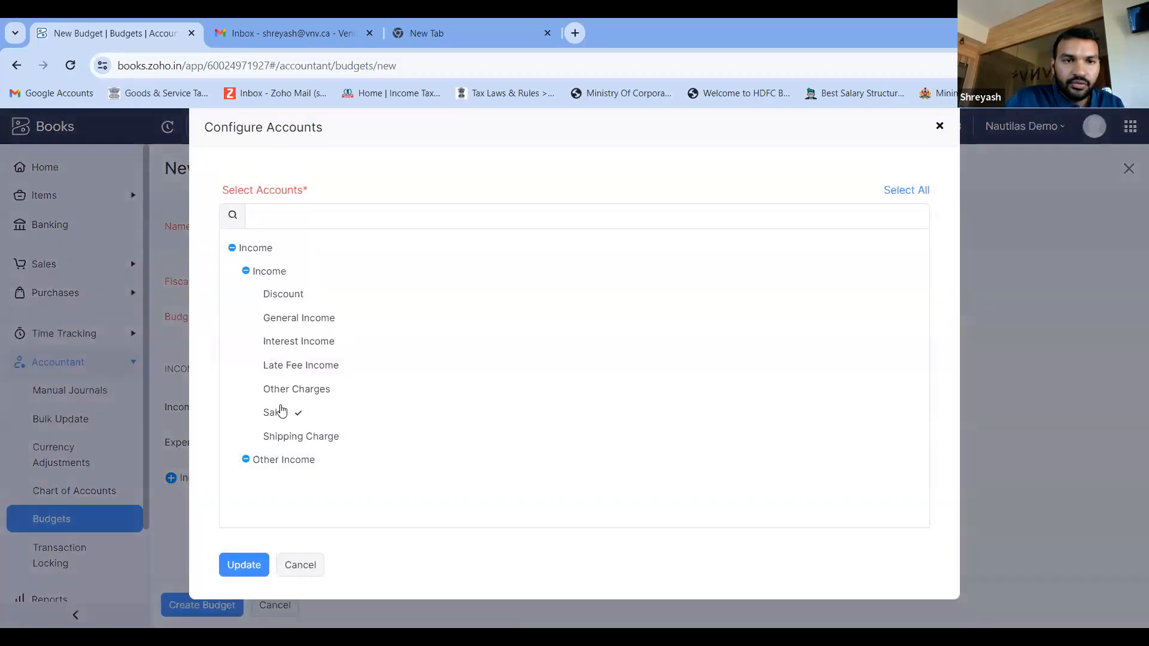
left_click(244, 566)
- Add Consultant Expense to the budget's expense accounts and create the budget
left_click(418, 485)
scroll(288, 362, "down", 10)
scroll(287, 362, "up", 4)
left_click(288, 363)
scroll(287, 362, "up", 3)
scroll(288, 363, "up", 1)
left_click(287, 362)
scroll(288, 362, "up", 3)
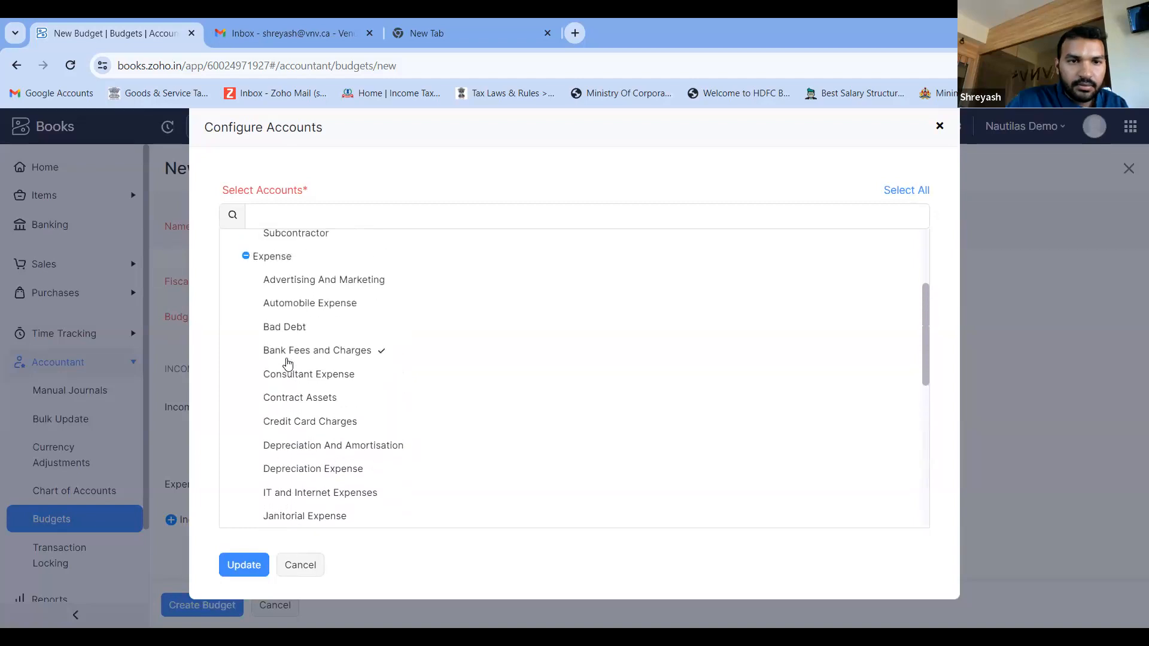
left_click(286, 379)
left_click(241, 566)
left_click(214, 604)
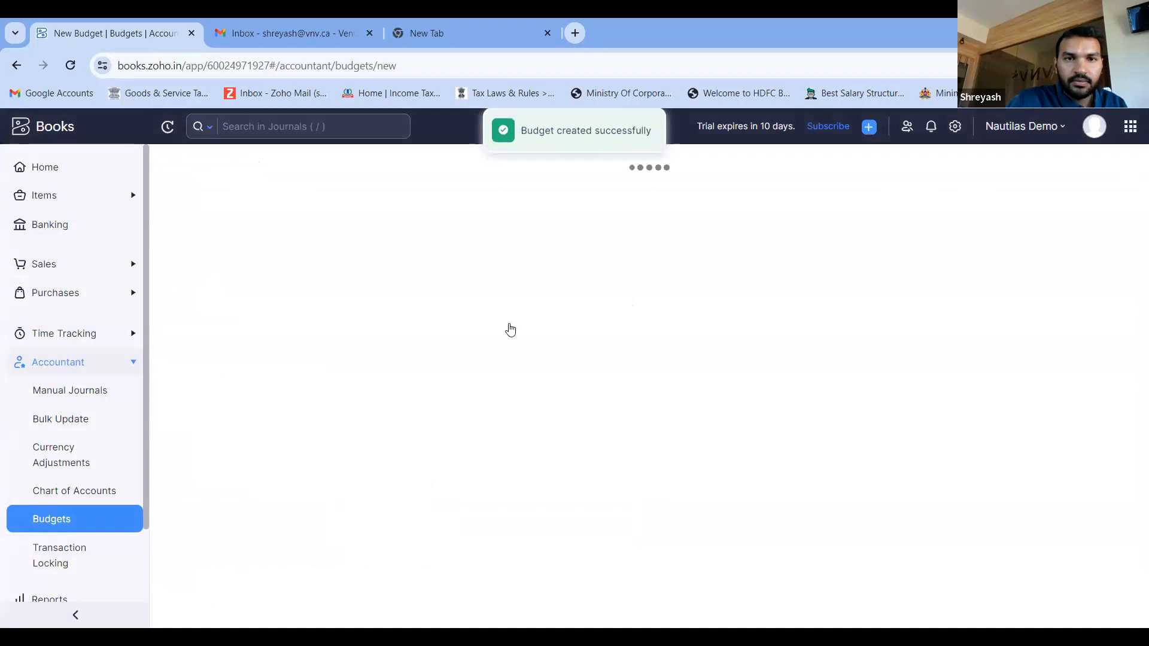
- View the option to include asset, liability and equity accounts in the new budget, and cancel including them
scroll(511, 329, "down", 2)
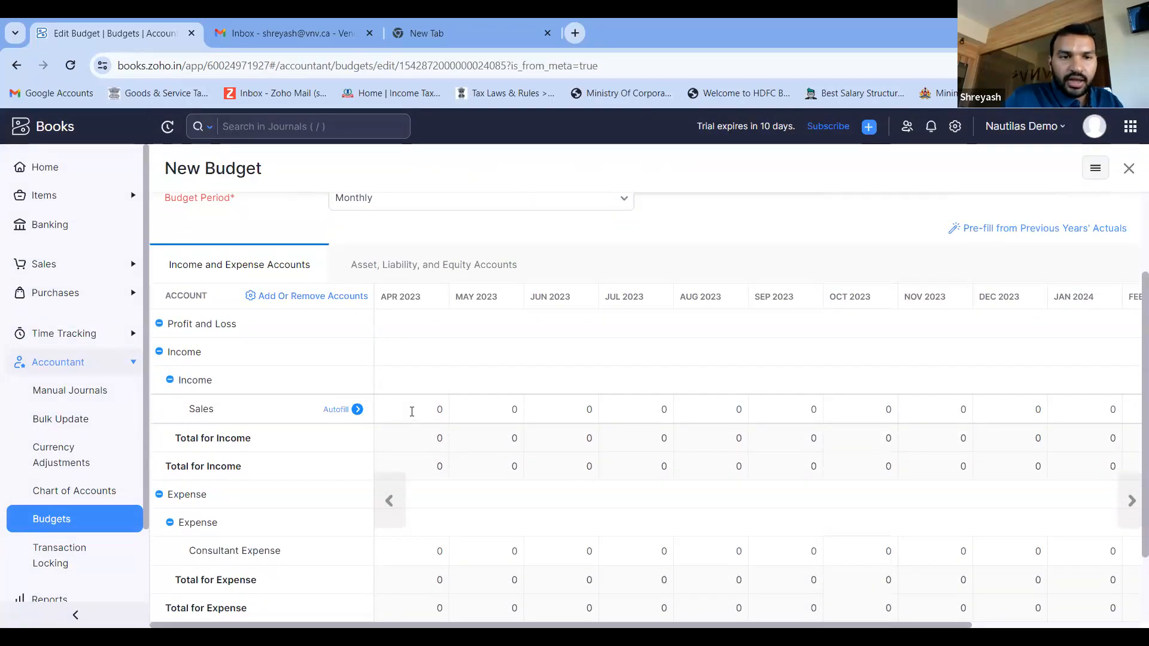
left_click(426, 268)
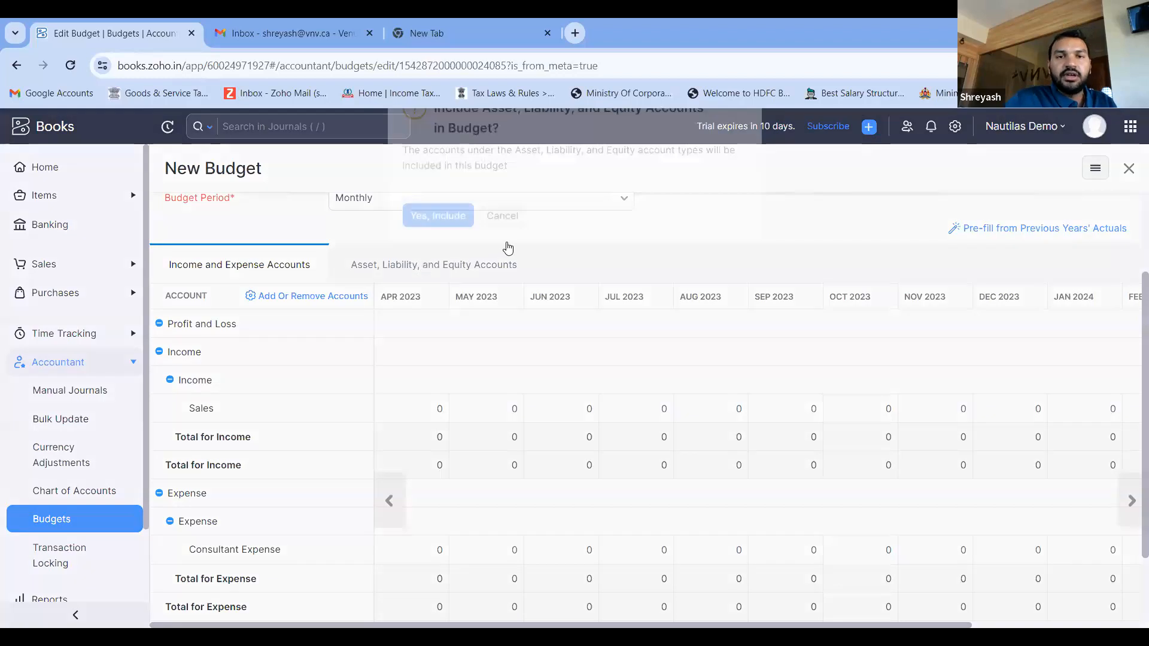
left_click(502, 245)
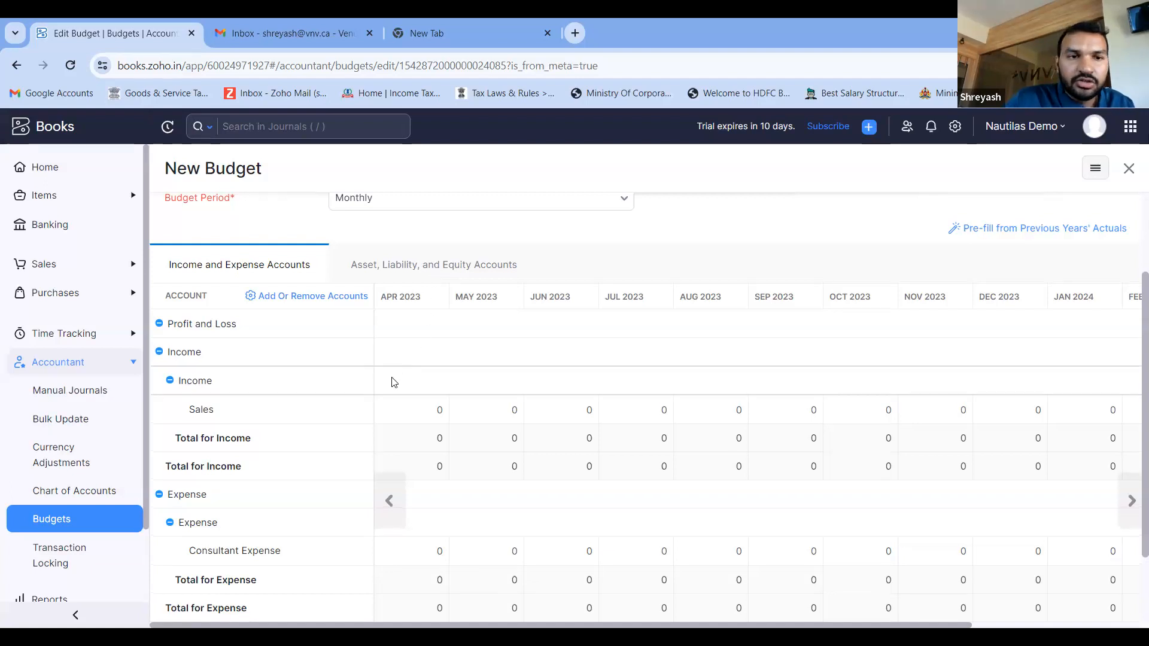
- Set the budgeted Sales income to 1000 for each of April, May and June 2023
scroll(392, 380, "down", 2)
scroll(393, 382, "down", 1)
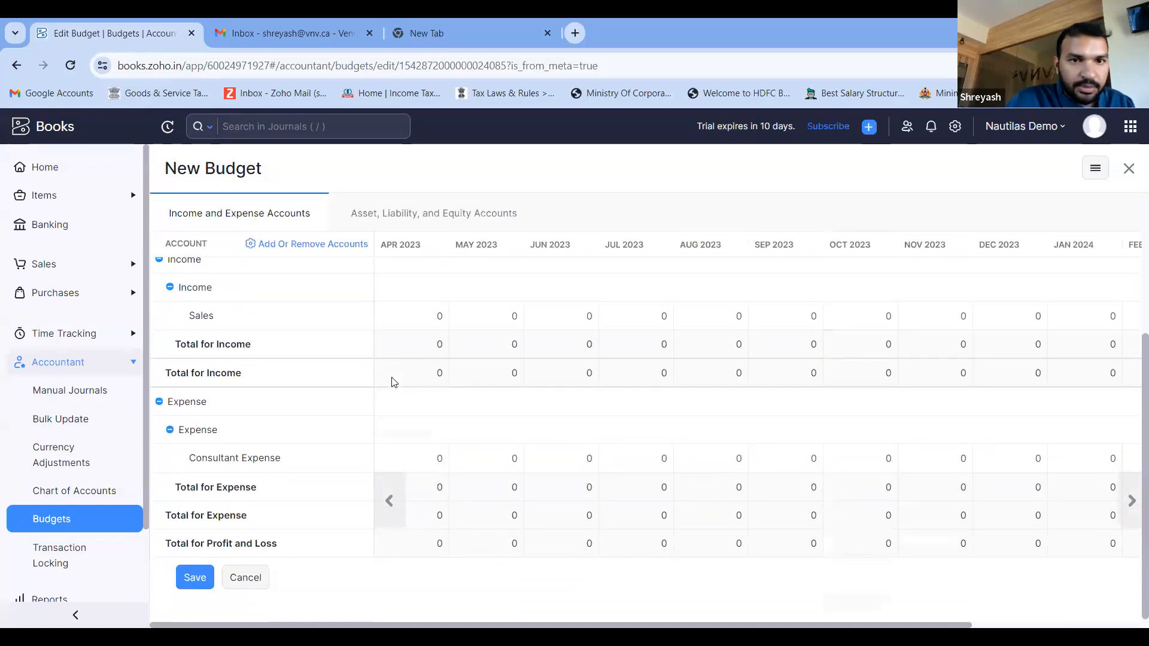
left_click(437, 312)
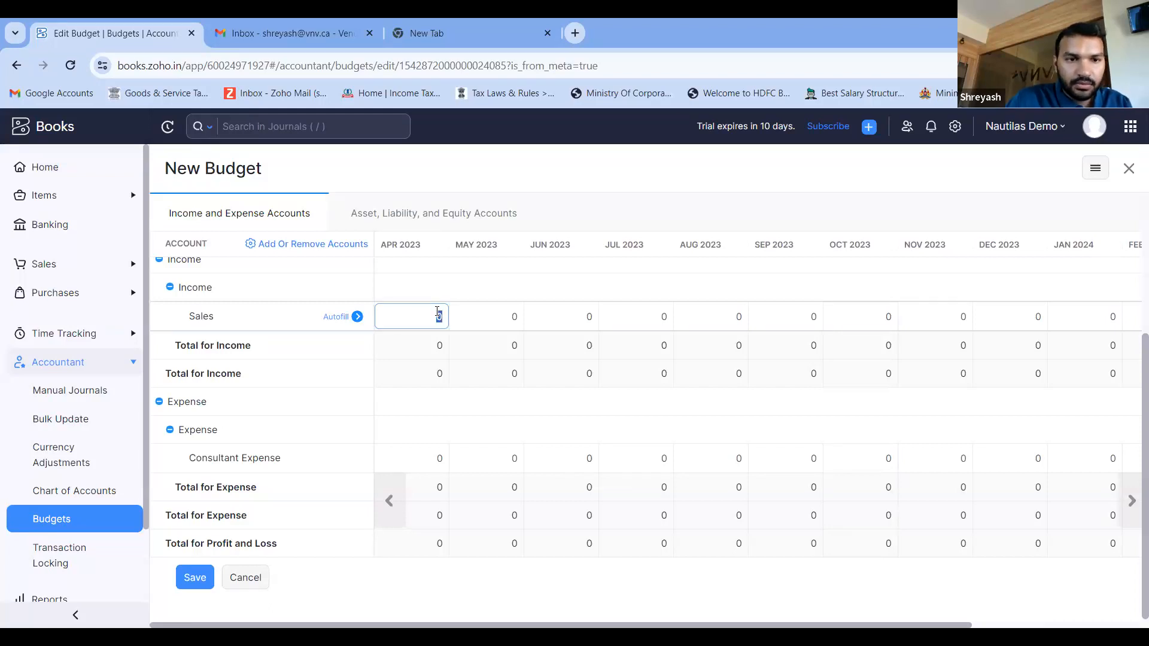
scroll(437, 312, "down", 1)
scroll(439, 312, "up", 2)
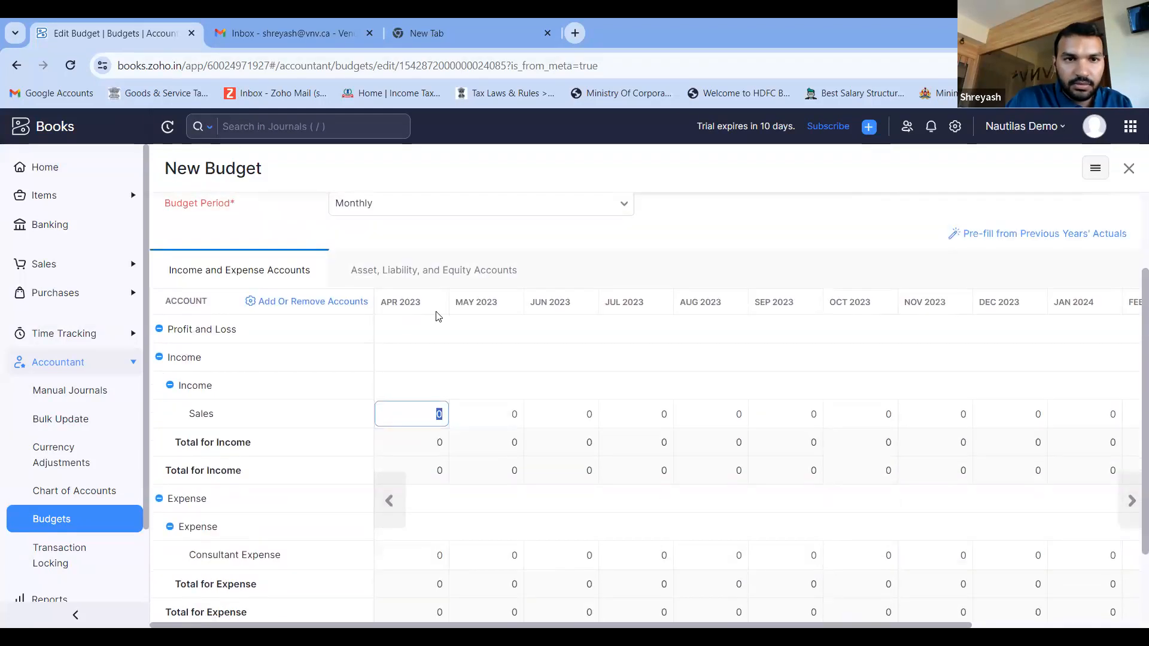
type("1000")
left_click(463, 406)
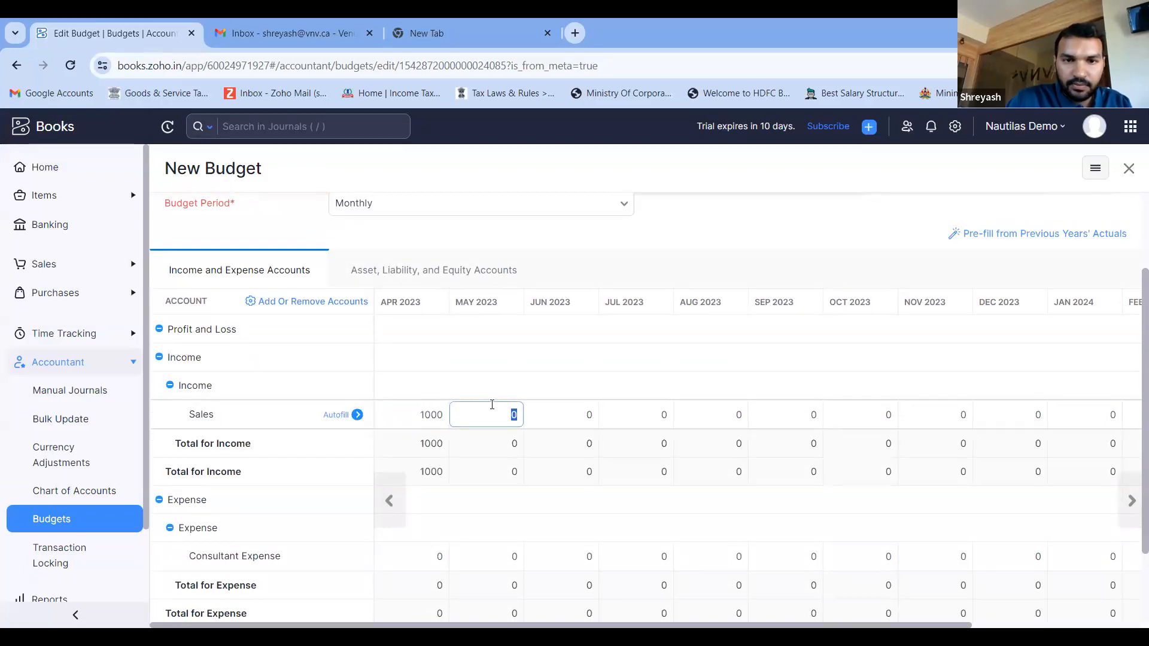
type("1000")
key("Tab")
type("1000")
key("Tab")
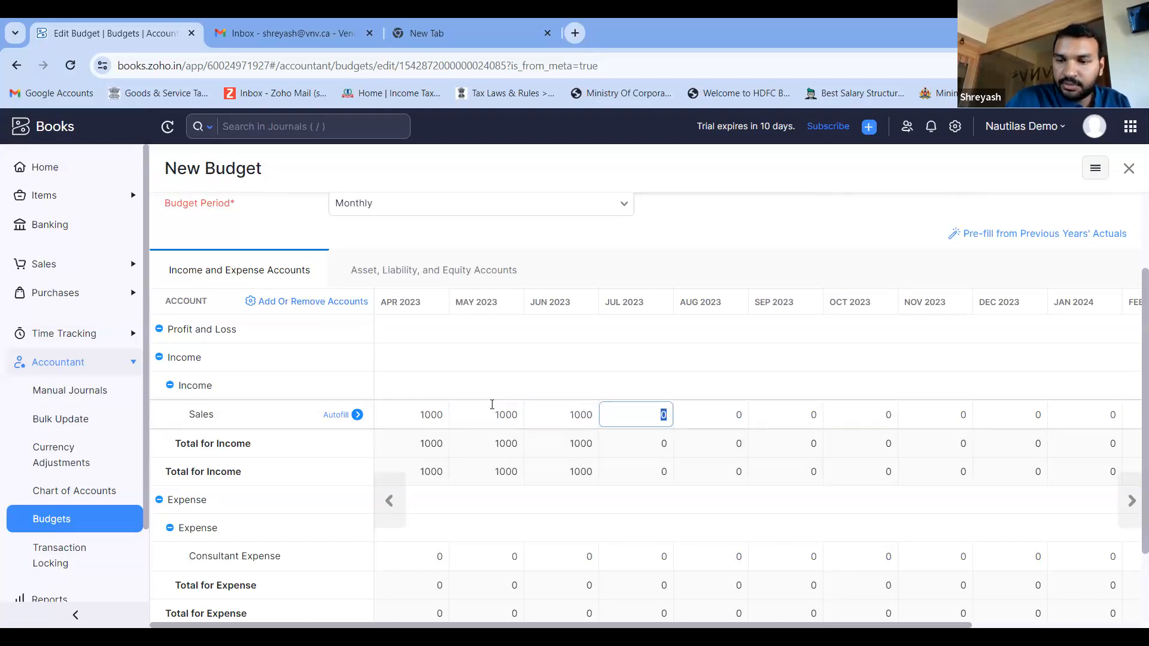
- Set the budgeted Sales income to 2000 for both July and August 2023
type("2000")
key("Tab")
type("2000")
key("Tab")
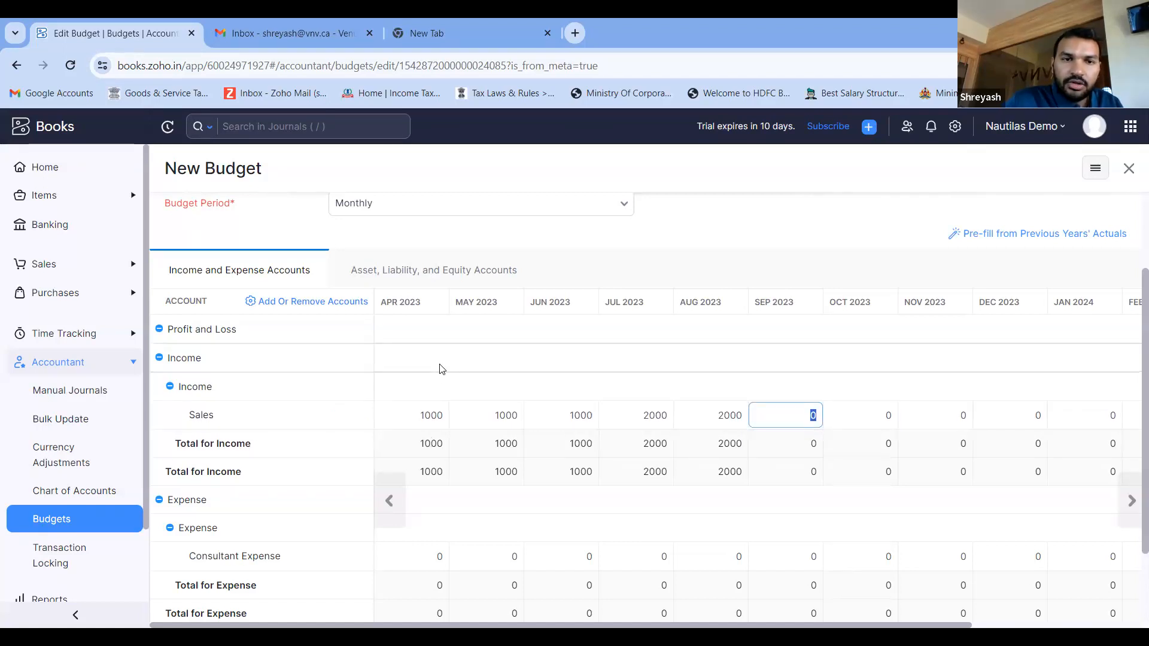
- Review the rest of the budget table, check the asset, liability and equity accounts option again, and cancel it
scroll(436, 389, "down", 2)
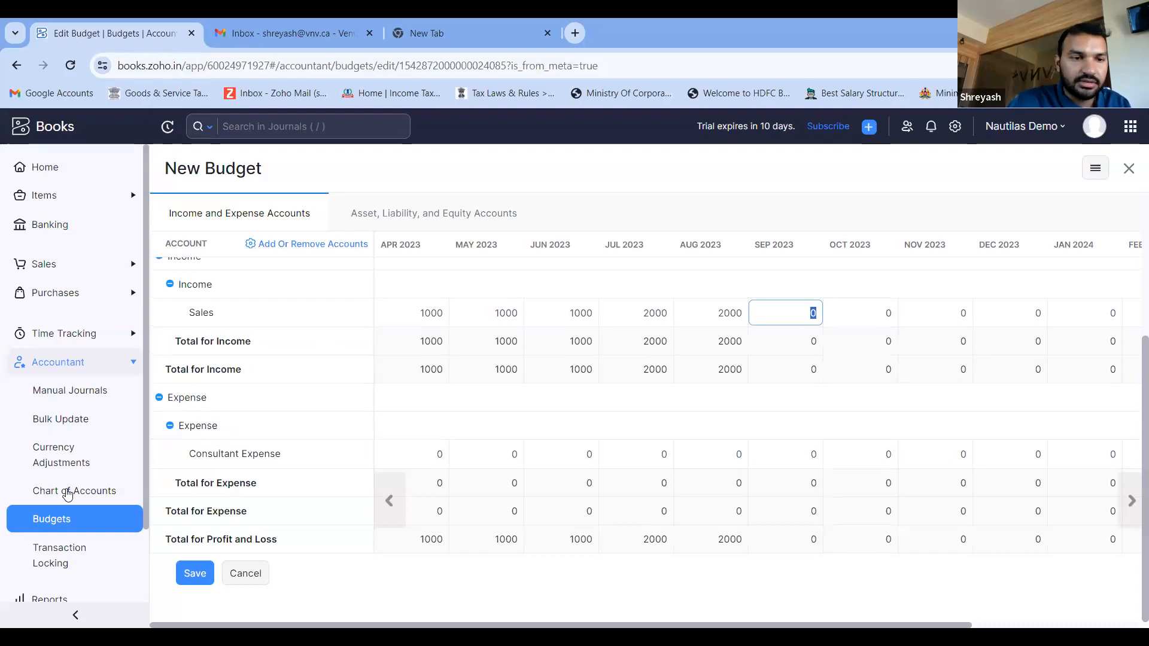
scroll(41, 499, "down", 2)
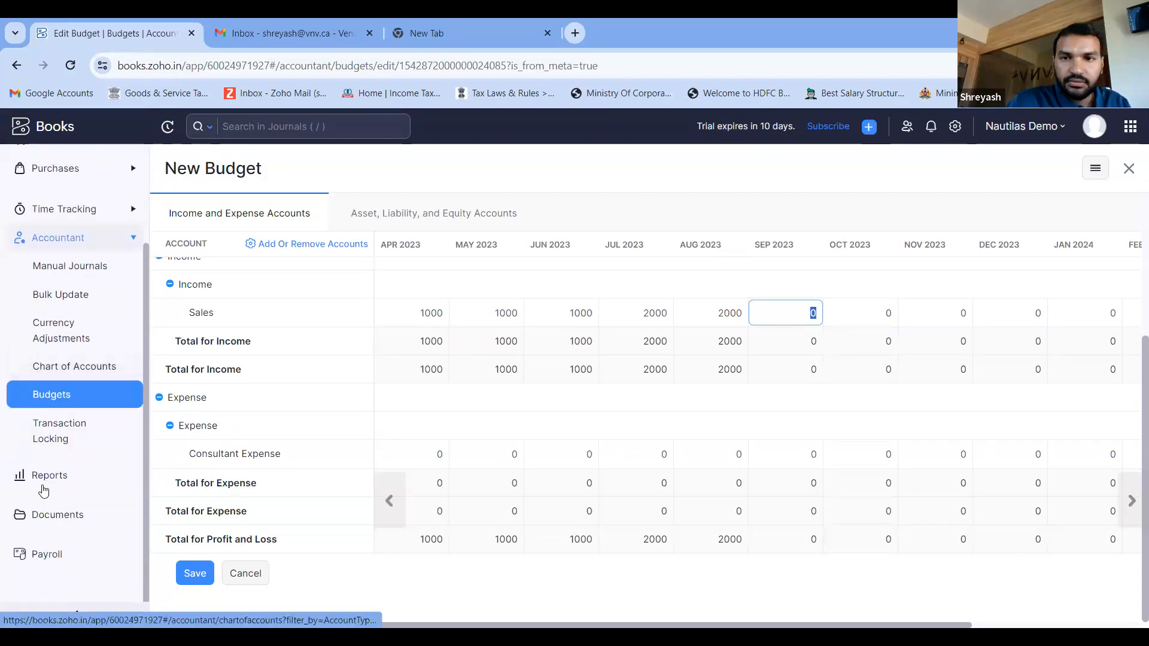
left_click(430, 214)
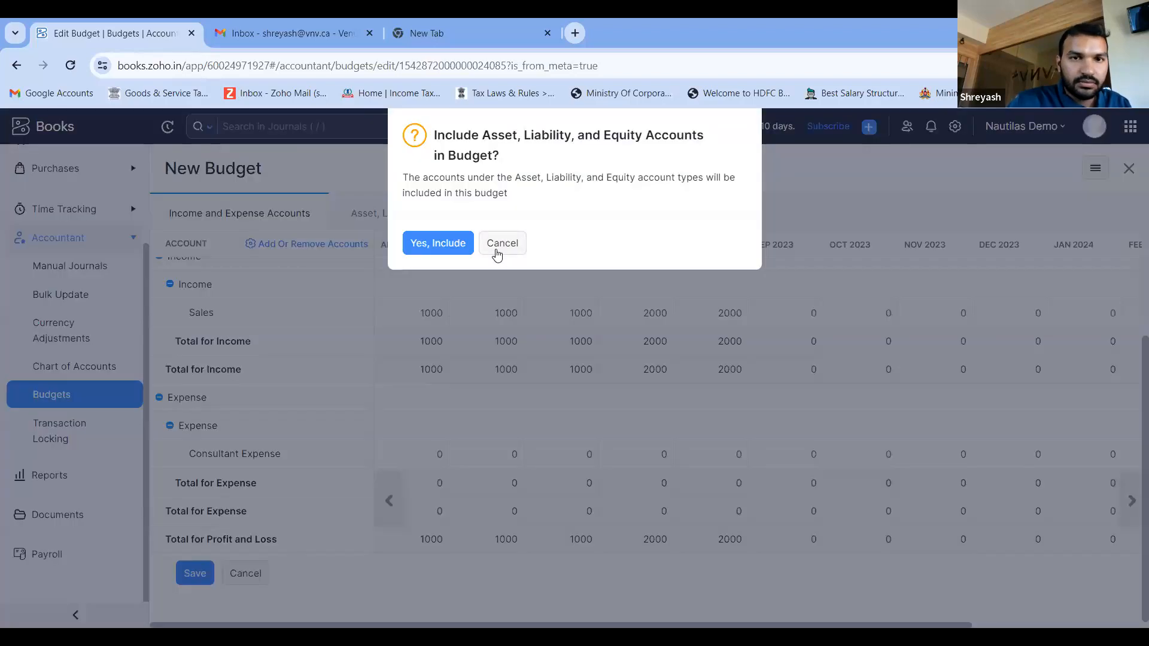
left_click(501, 240)
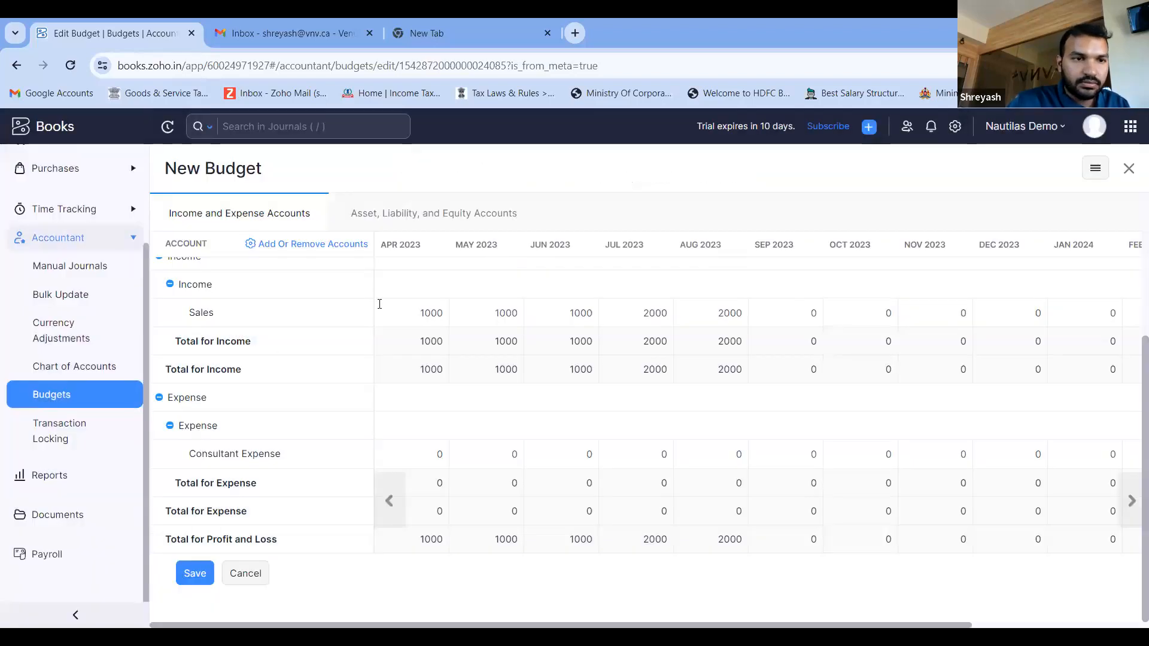
- Go to Transaction Locking under Accountant, view the lock form for Sales, and close it without locking
left_click(66, 441)
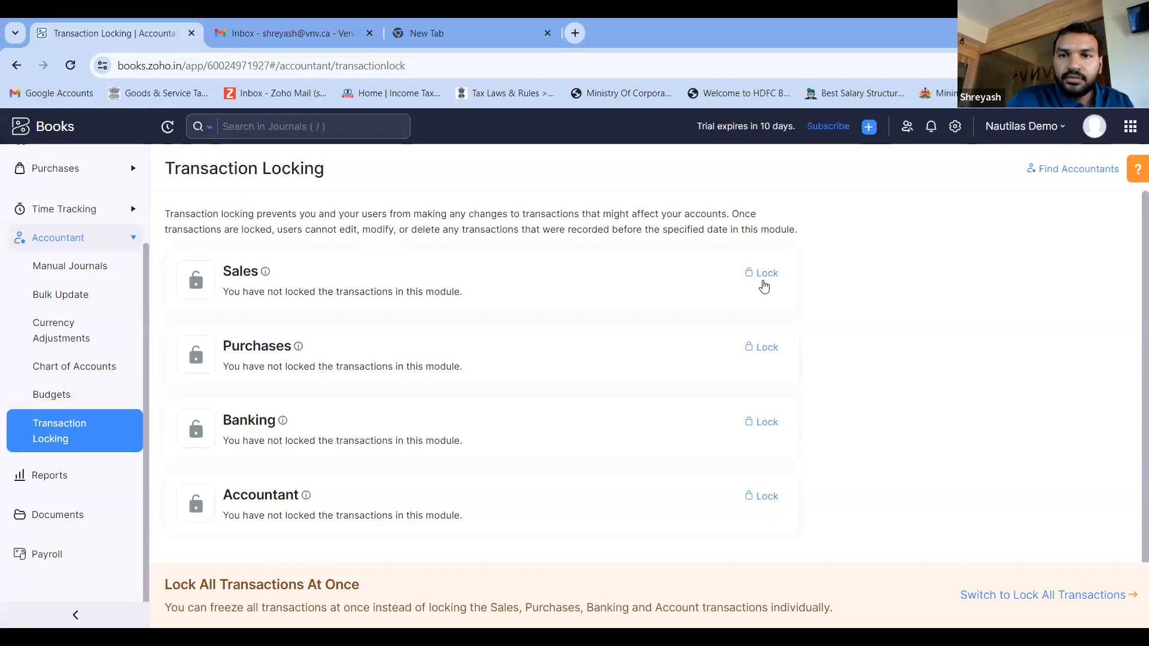
left_click(768, 279)
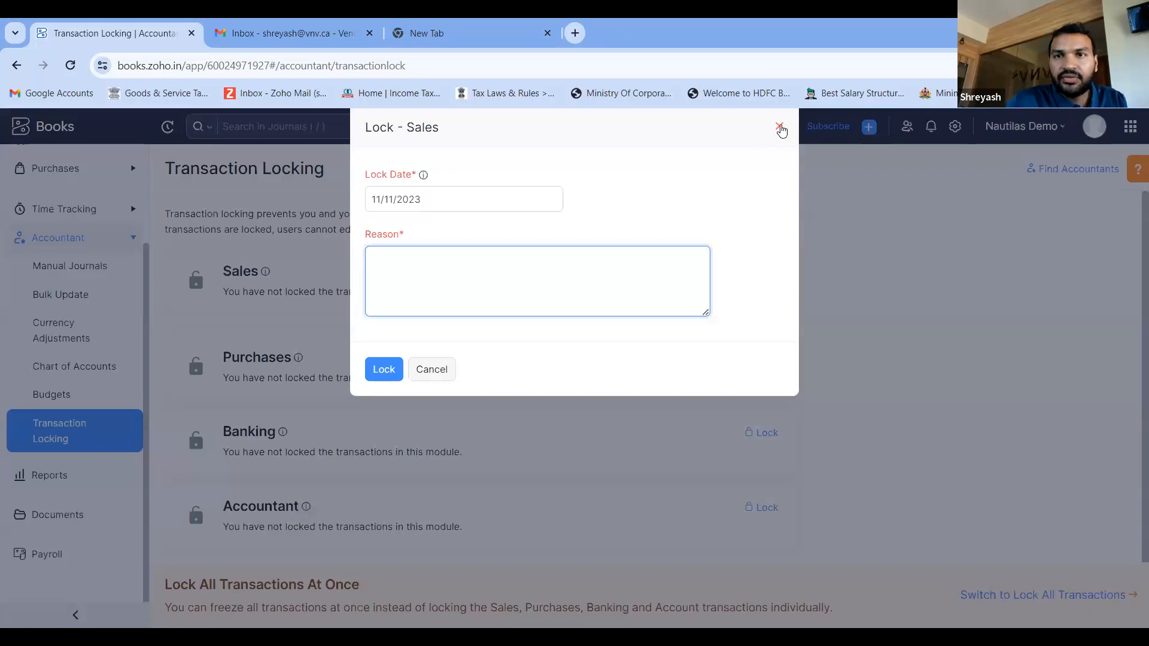
left_click(780, 128)
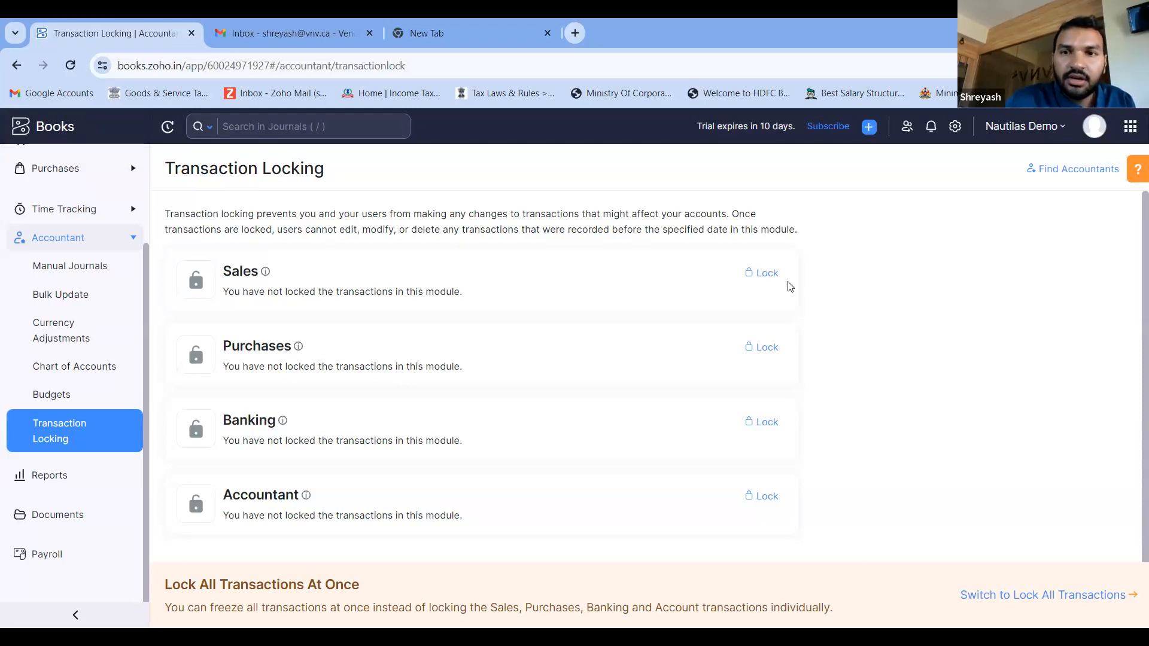
- Reopen the Sales lock form, set the lock date to 30/10/2023, and try to lock the transactions
left_click(767, 274)
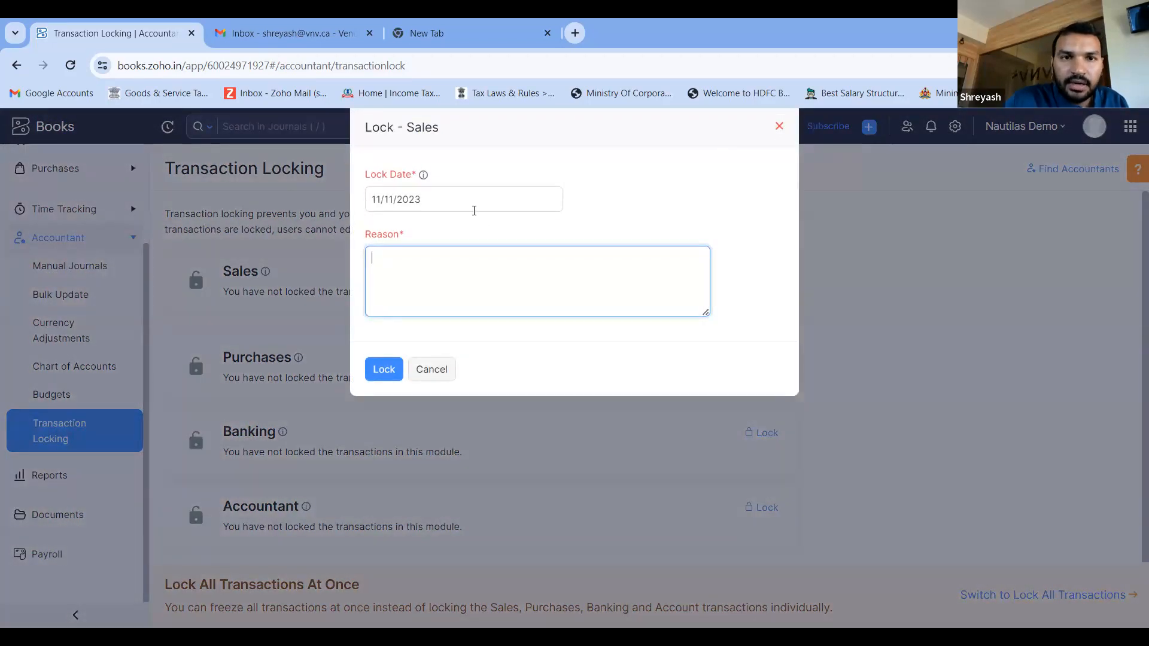
left_click(474, 203)
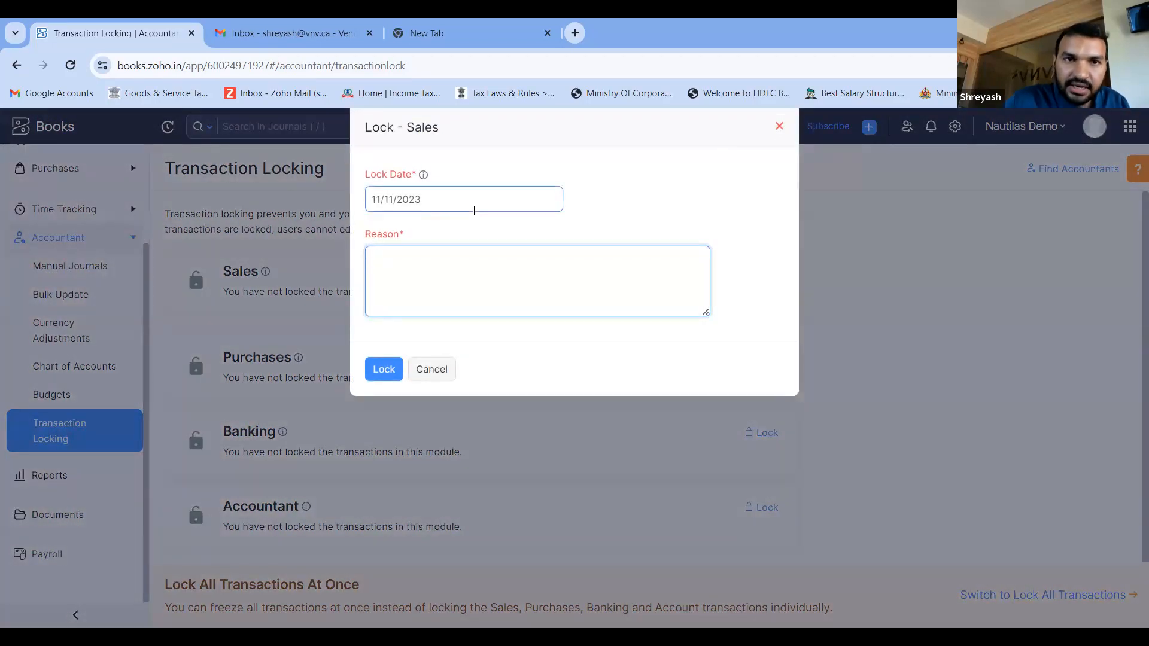
left_click(474, 211)
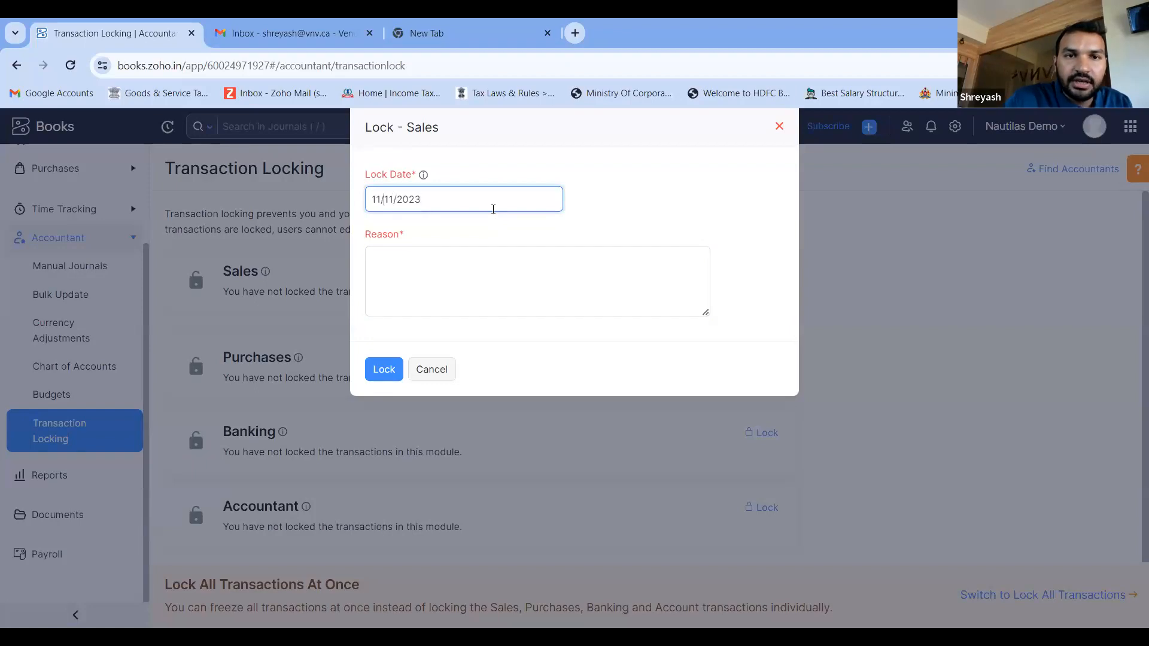
key("shift+Home")
type("30")
key("Delete")
type("0")
left_click(386, 366)
- Enter "Accounts finalised" as the reason for locking Sales and lock the transactions
left_click(428, 334)
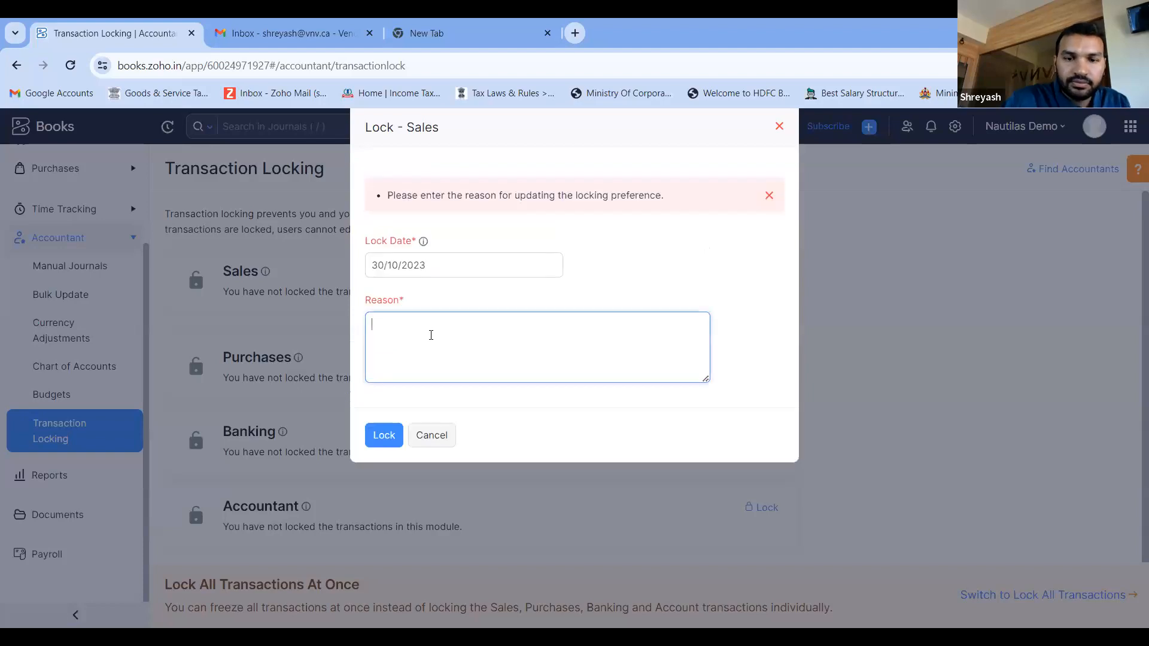
type("Accounts")
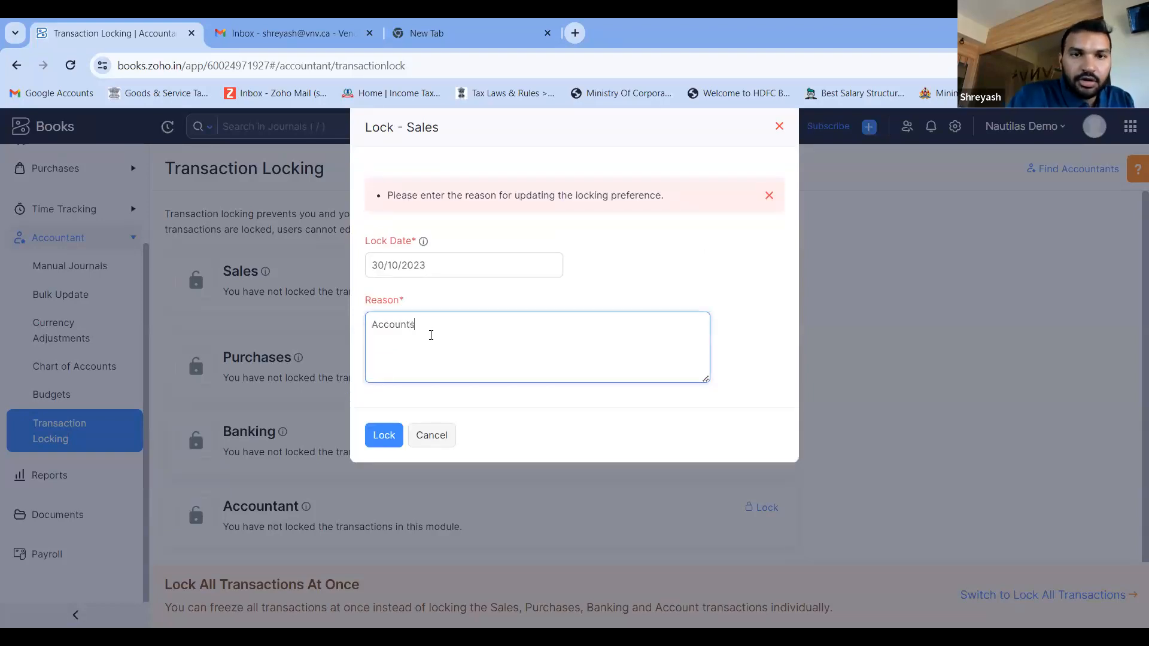
type(" cinalised")
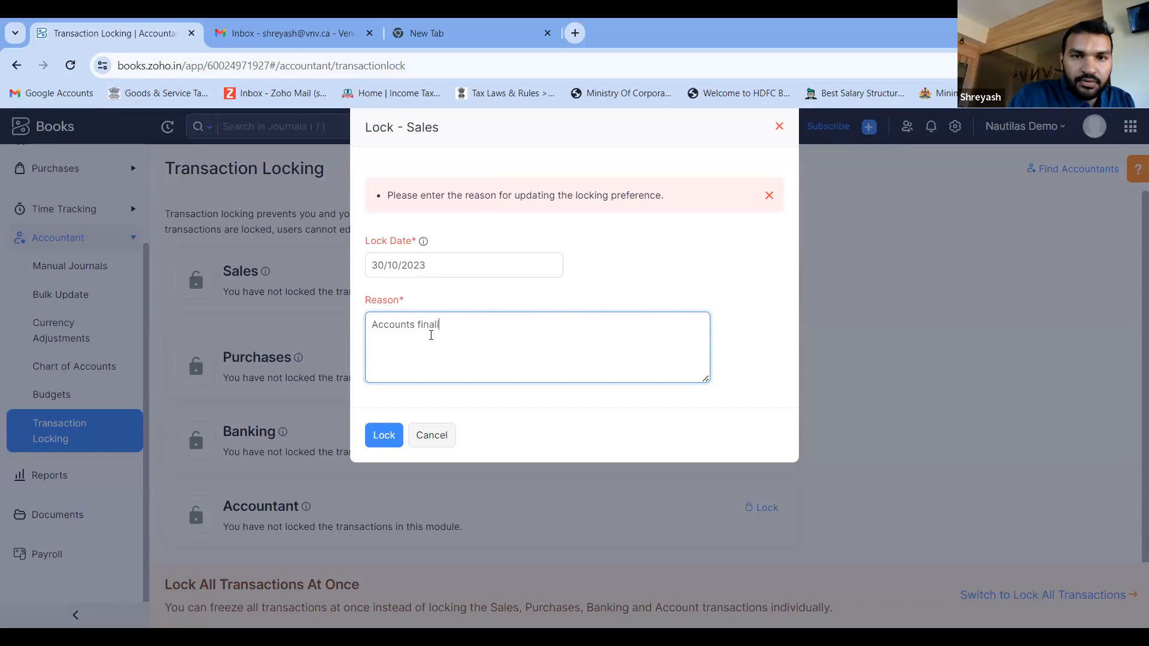
left_click(381, 438)
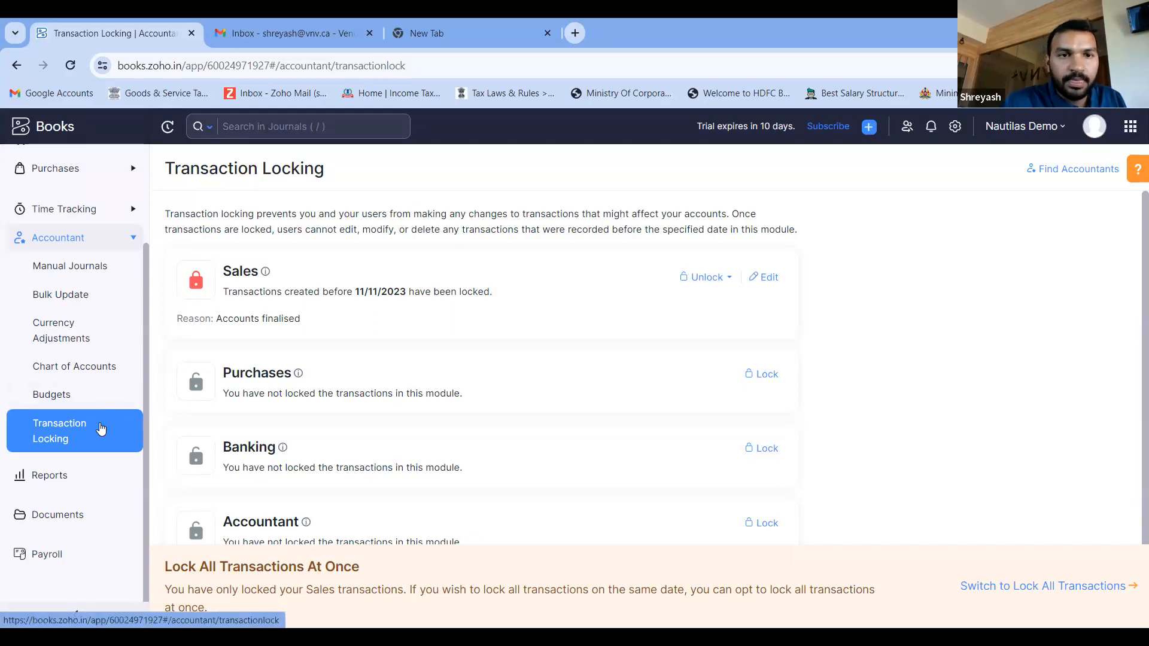
- Collapse the Accountant section, open Reports, and look over the general reports list of Nautilas Demo
left_click(97, 242)
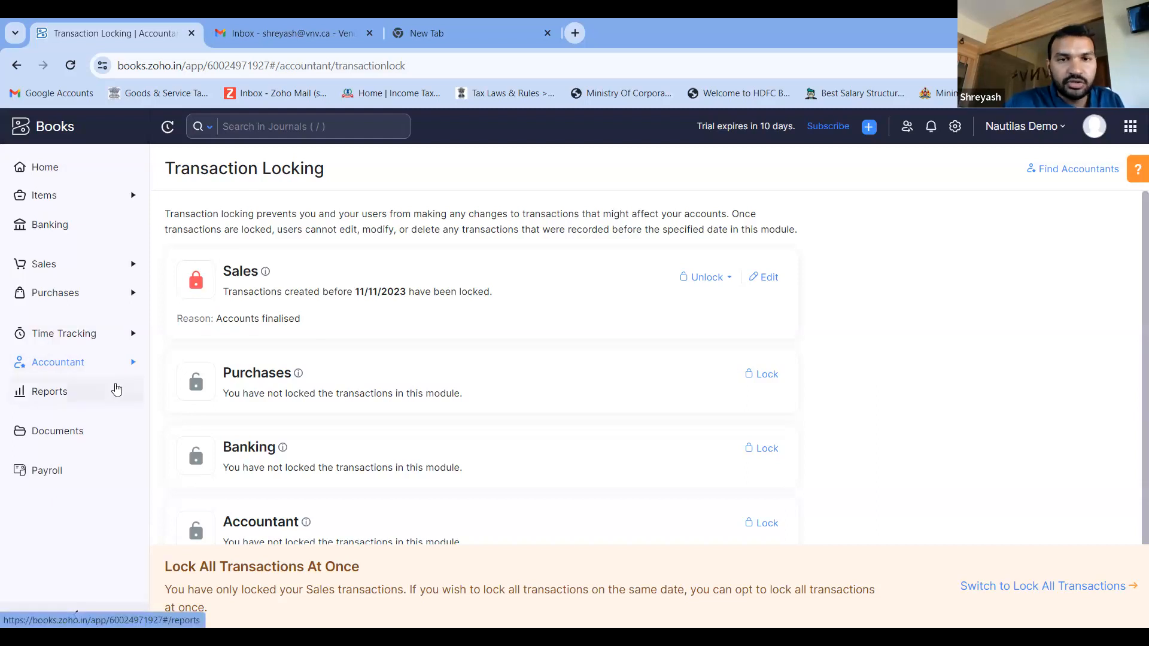
left_click(73, 399)
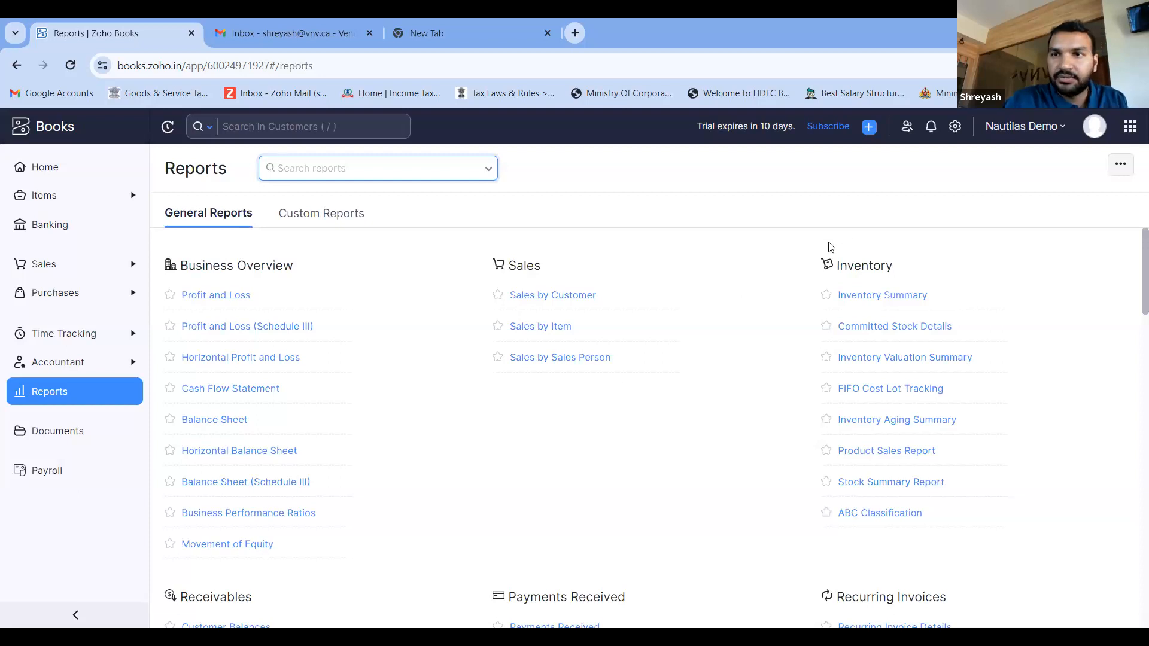
scroll(473, 448, "down", 1)
scroll(475, 449, "up", 1)
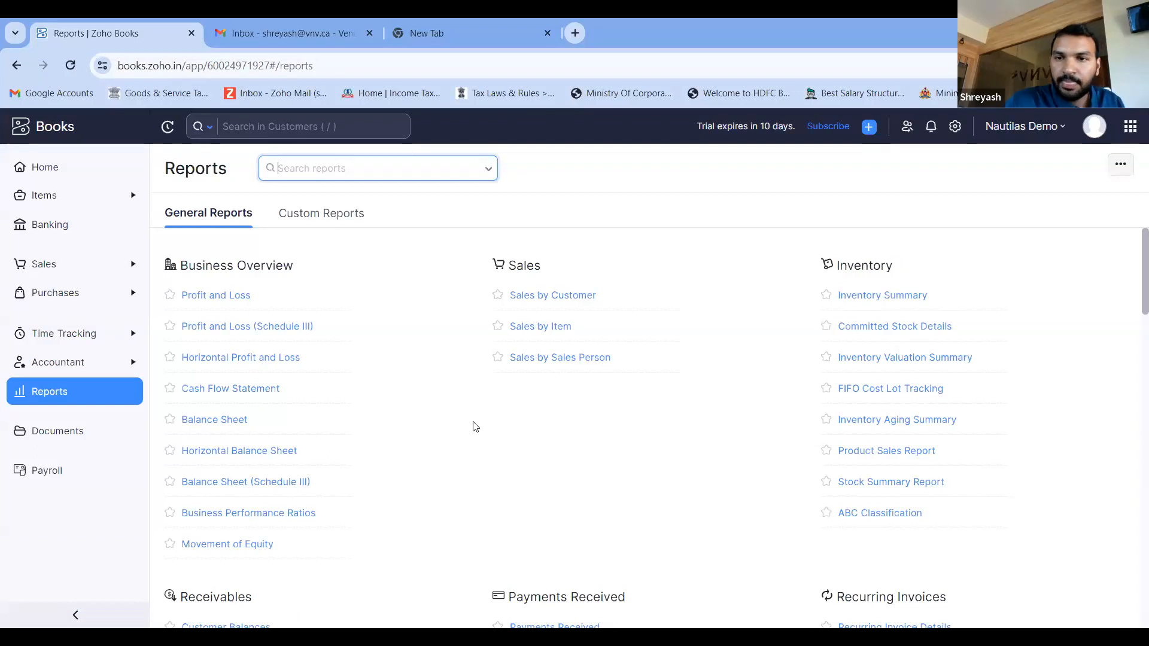
scroll(474, 426, "down", 1)
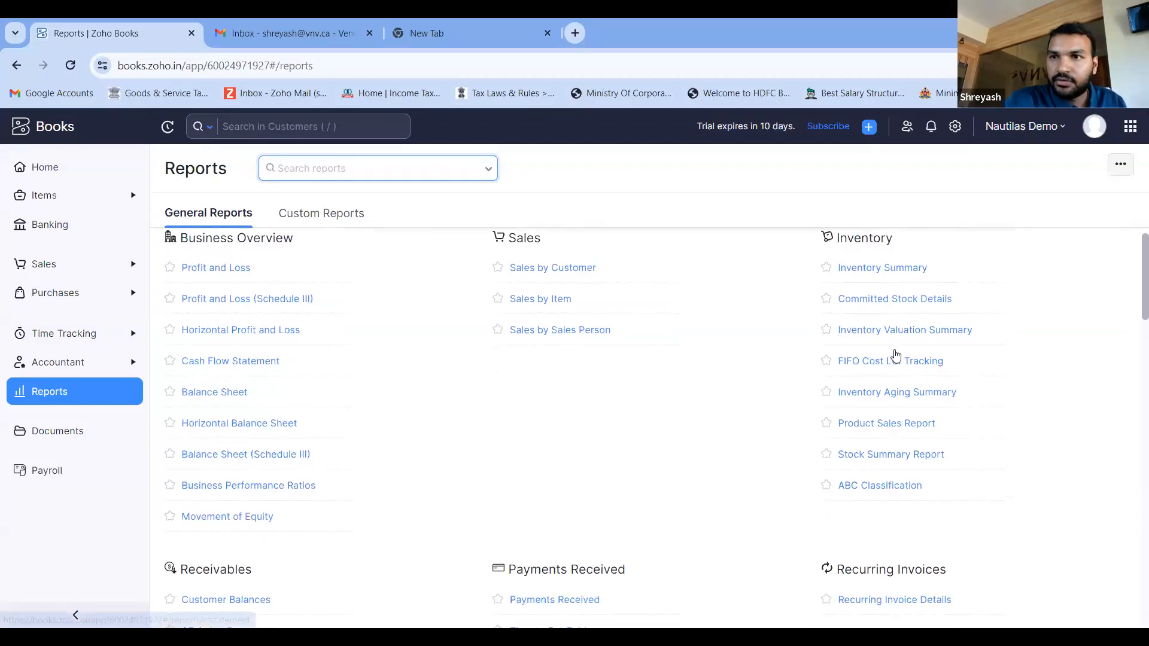
- Switch to the BREWING GADGETS INDIA organization and open its reports list
left_click(1035, 135)
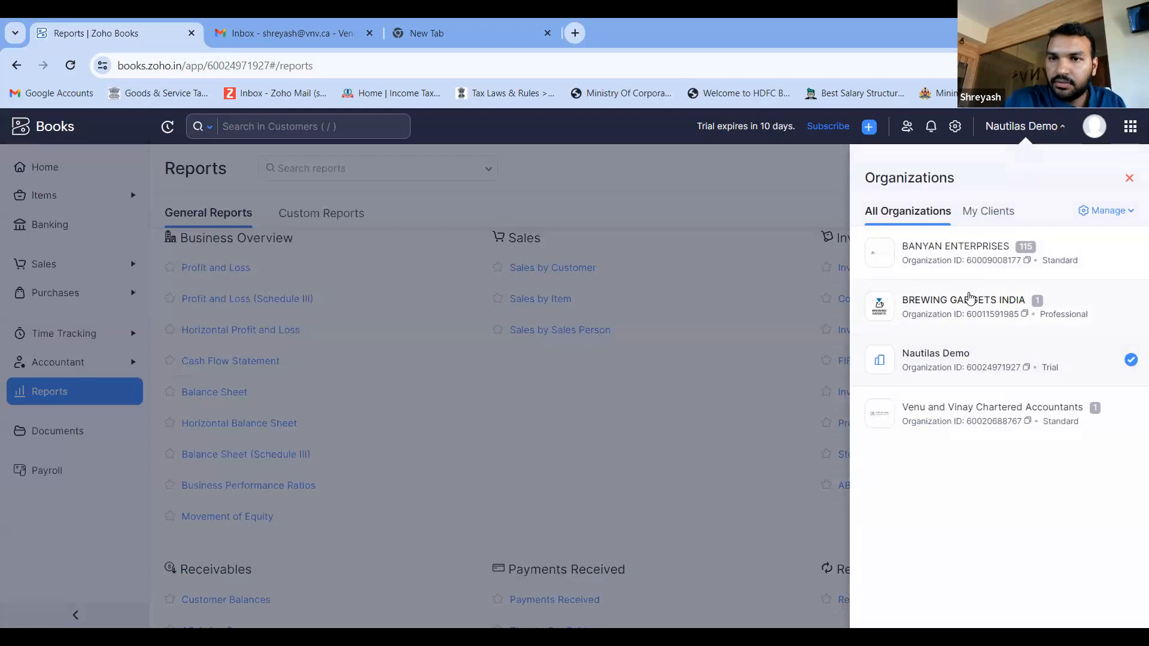
left_click(970, 298)
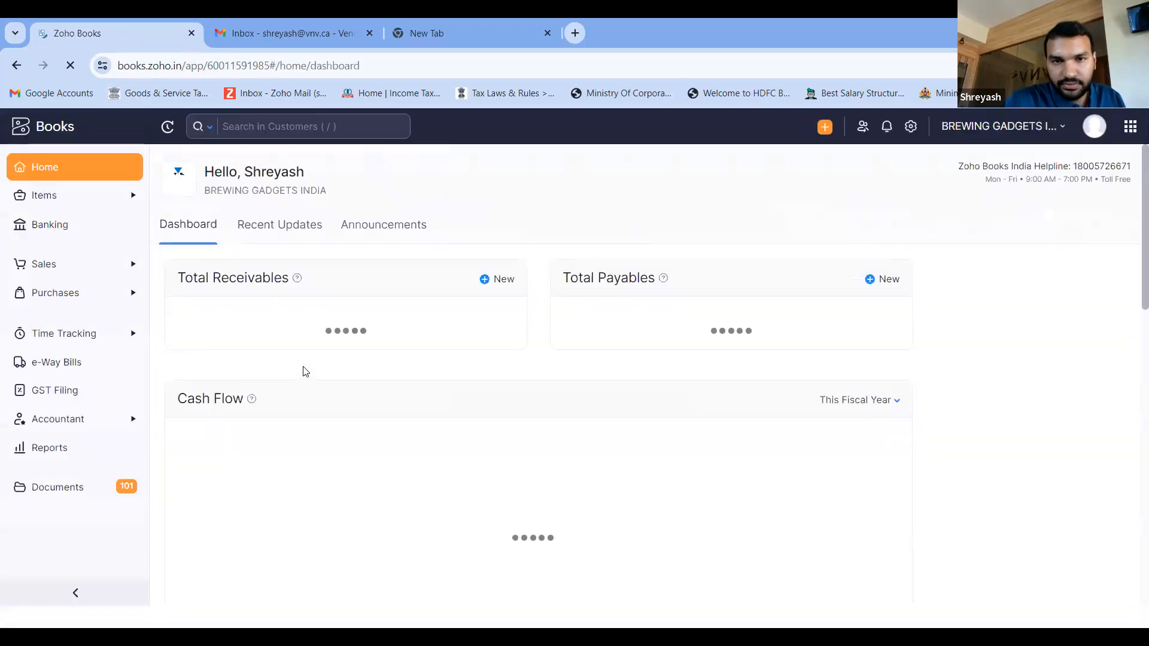
left_click(50, 449)
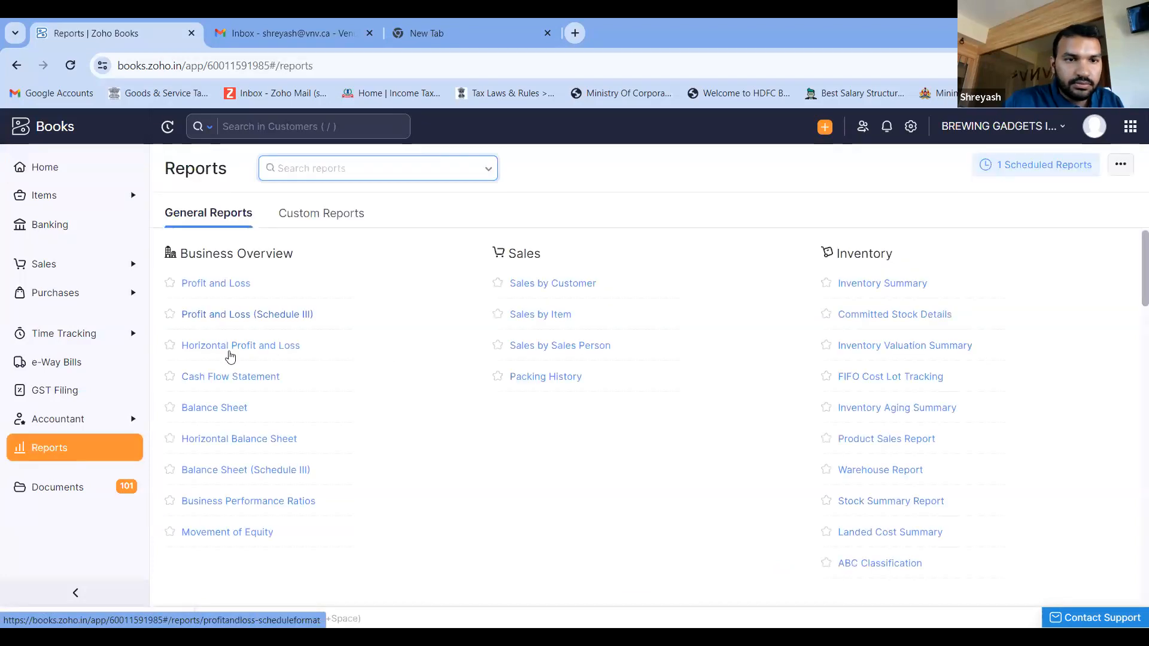
- Open the Horizontal Profit and Loss report, set its period to This Year, and review the expense and income entries
left_click(231, 353)
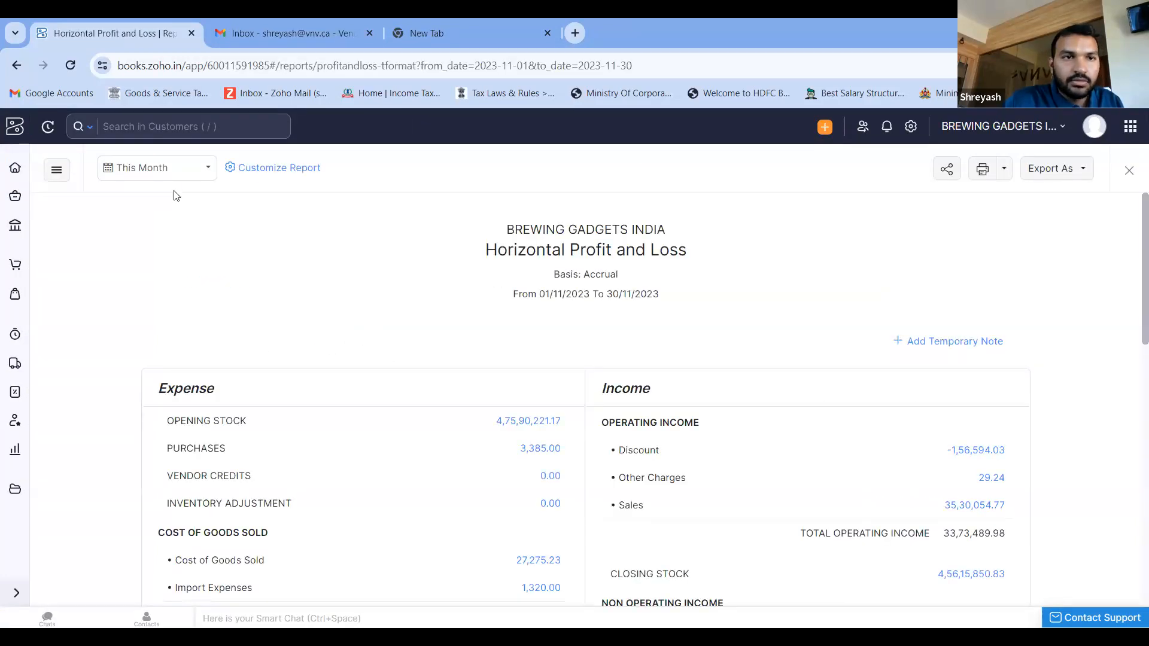
left_click(179, 172)
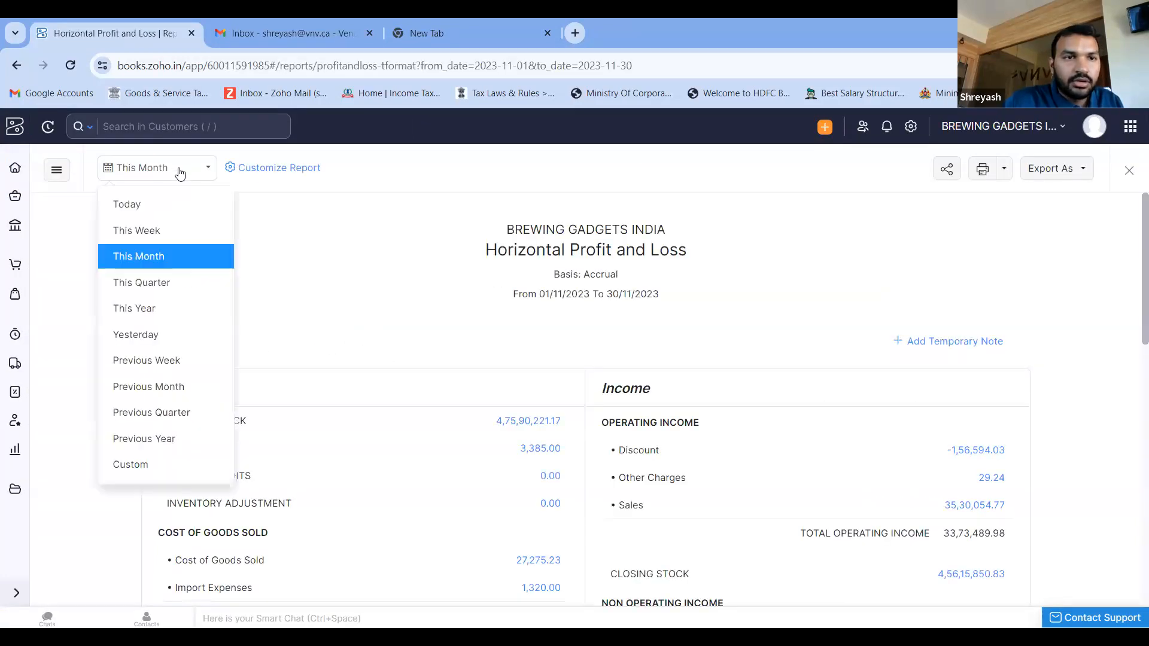
left_click(179, 304)
scroll(436, 275, "down", 2)
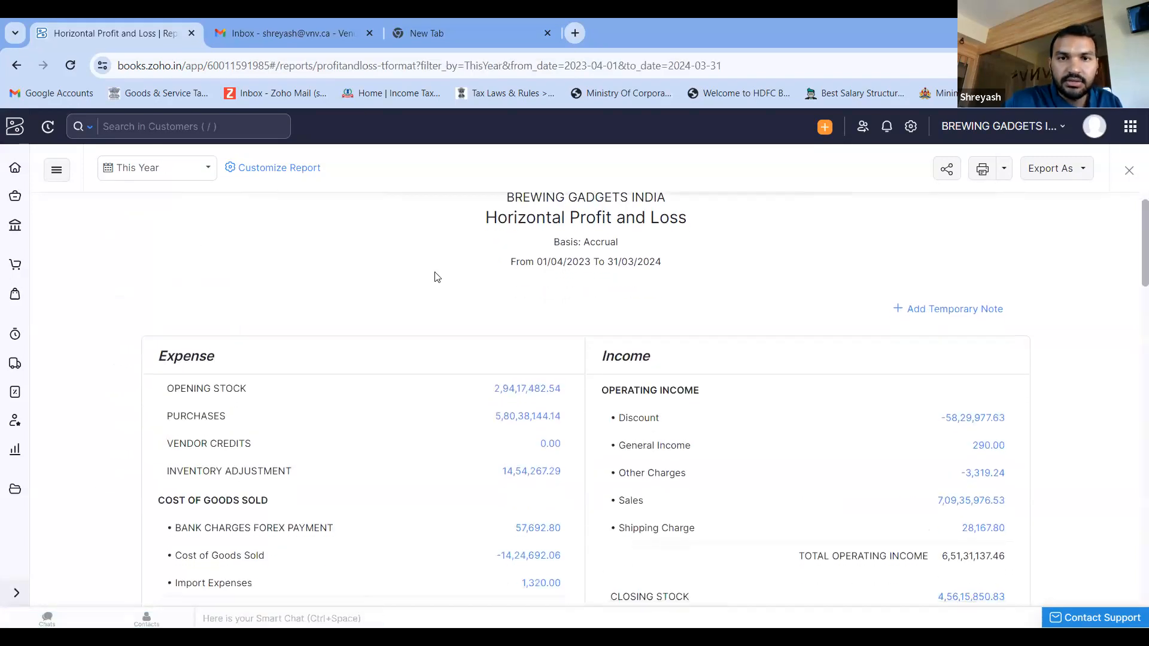
scroll(436, 276, "down", 7)
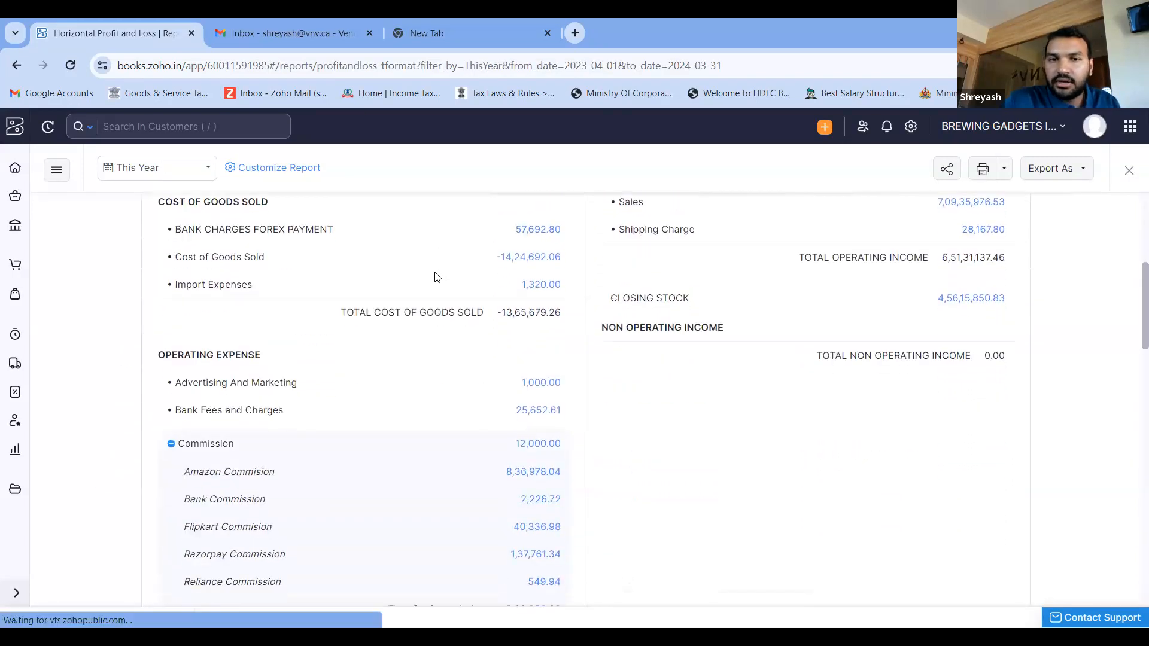
scroll(434, 276, "down", 4)
scroll(435, 277, "up", 12)
- Open the report customization and check the date range choices, including the custom range, without applying any change
left_click(292, 173)
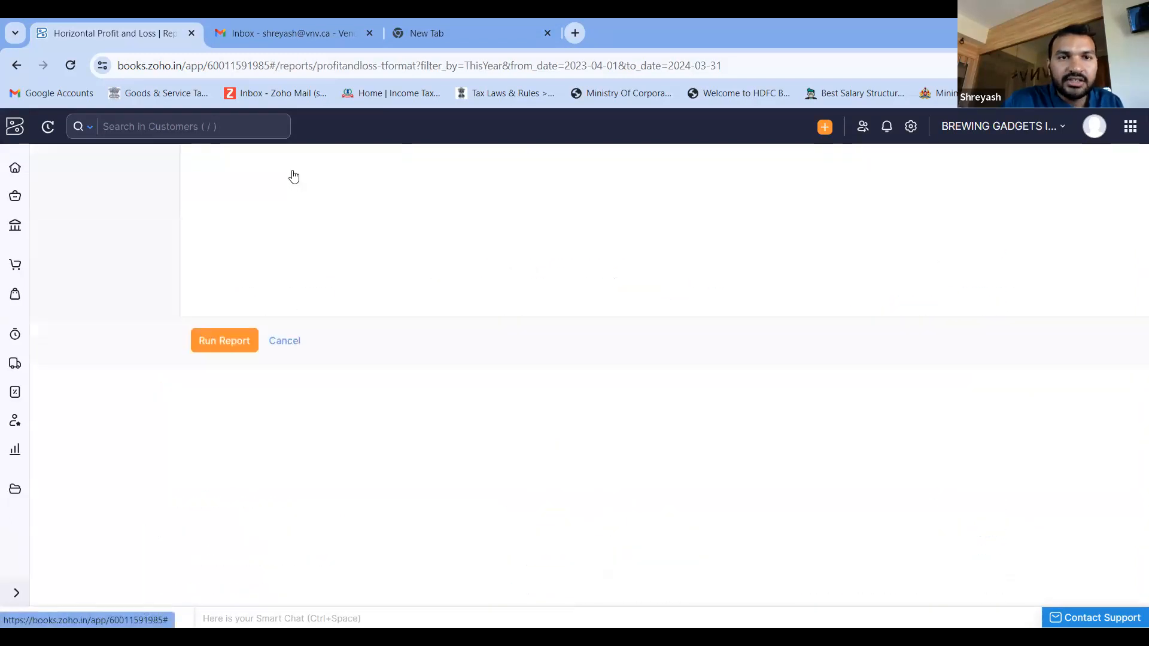
left_click(319, 245)
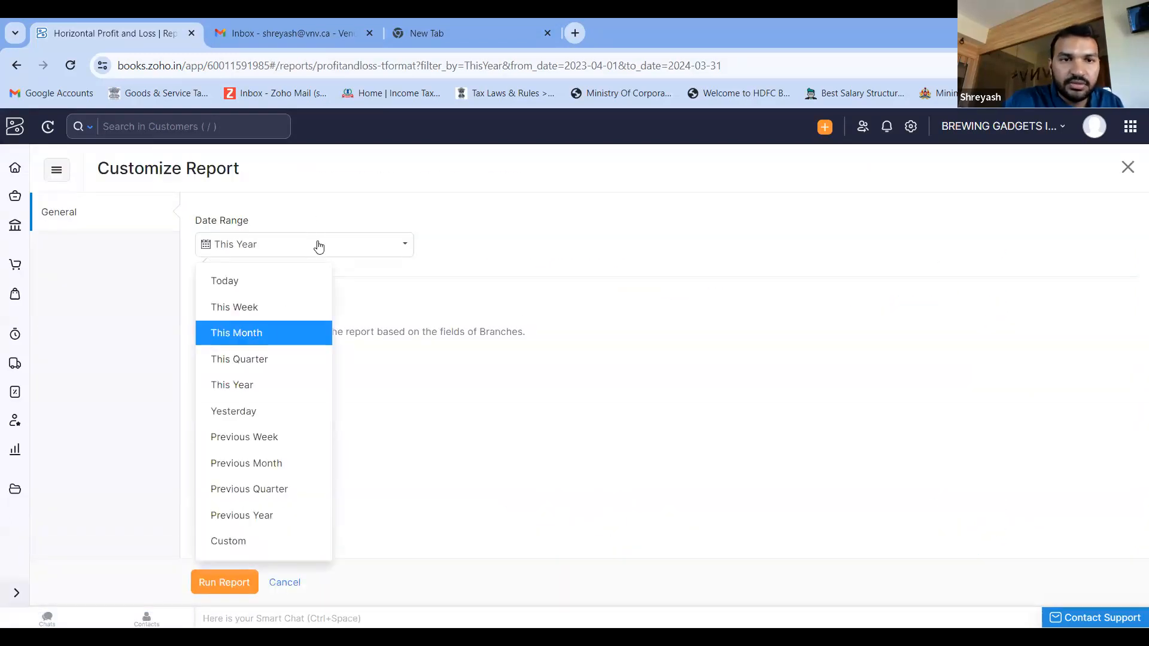
left_click(440, 477)
left_click(281, 248)
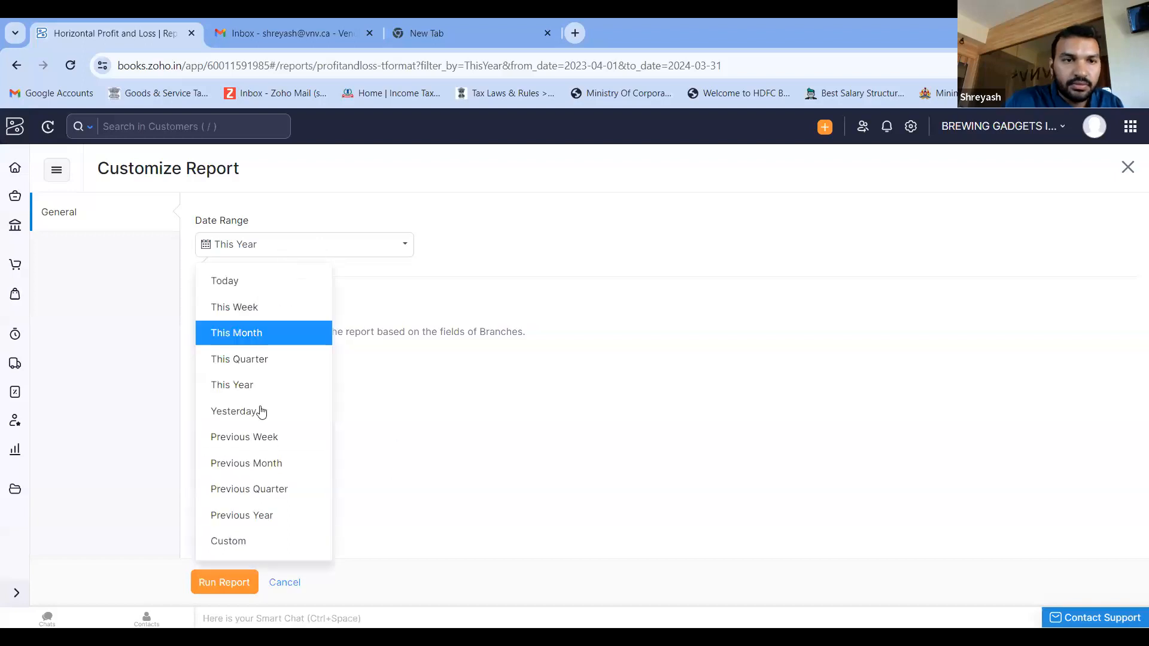
left_click(244, 542)
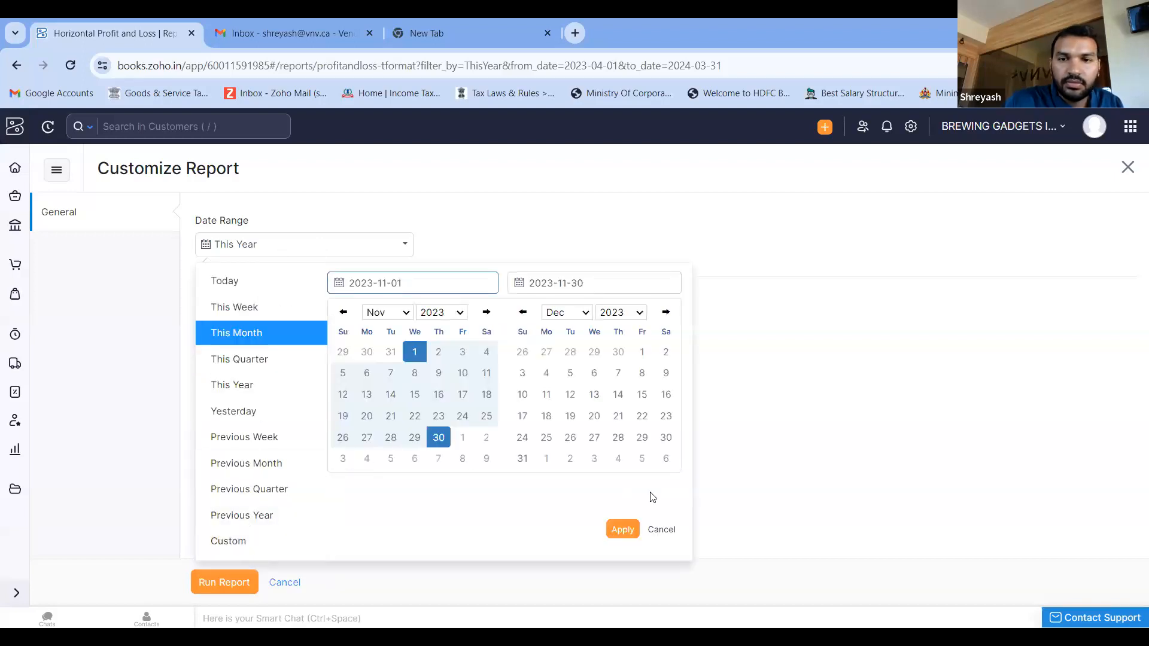
left_click(662, 530)
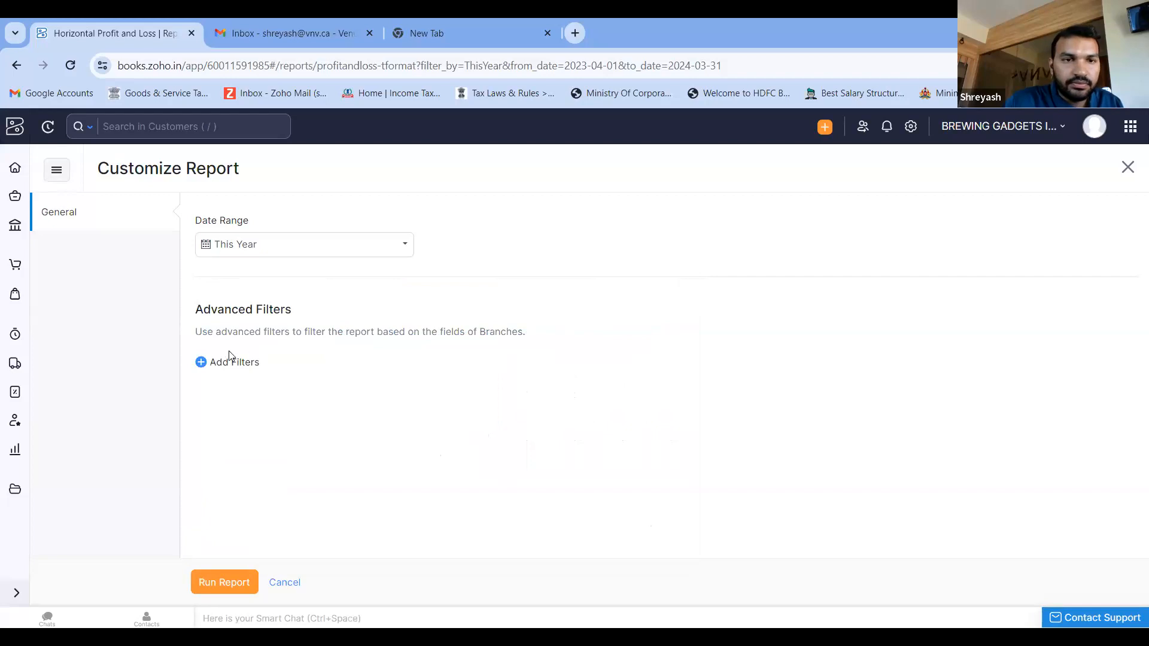
- Add an advanced filter on the Branch field, and cancel the report customization without running it
left_click(223, 365)
left_click(282, 368)
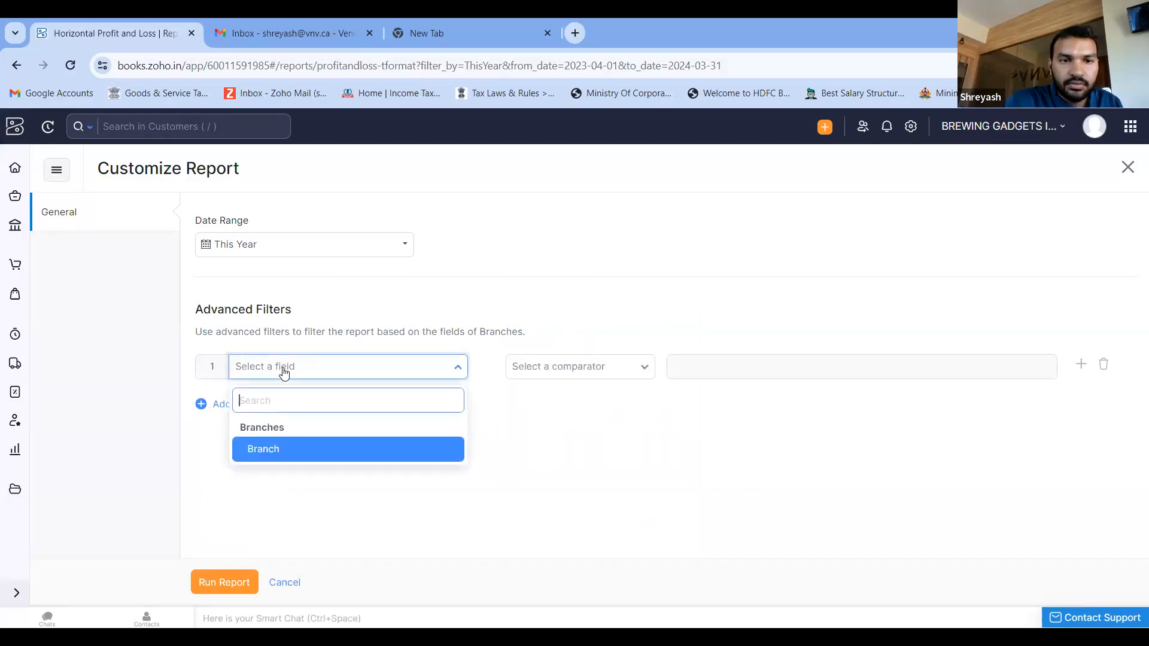
left_click(308, 446)
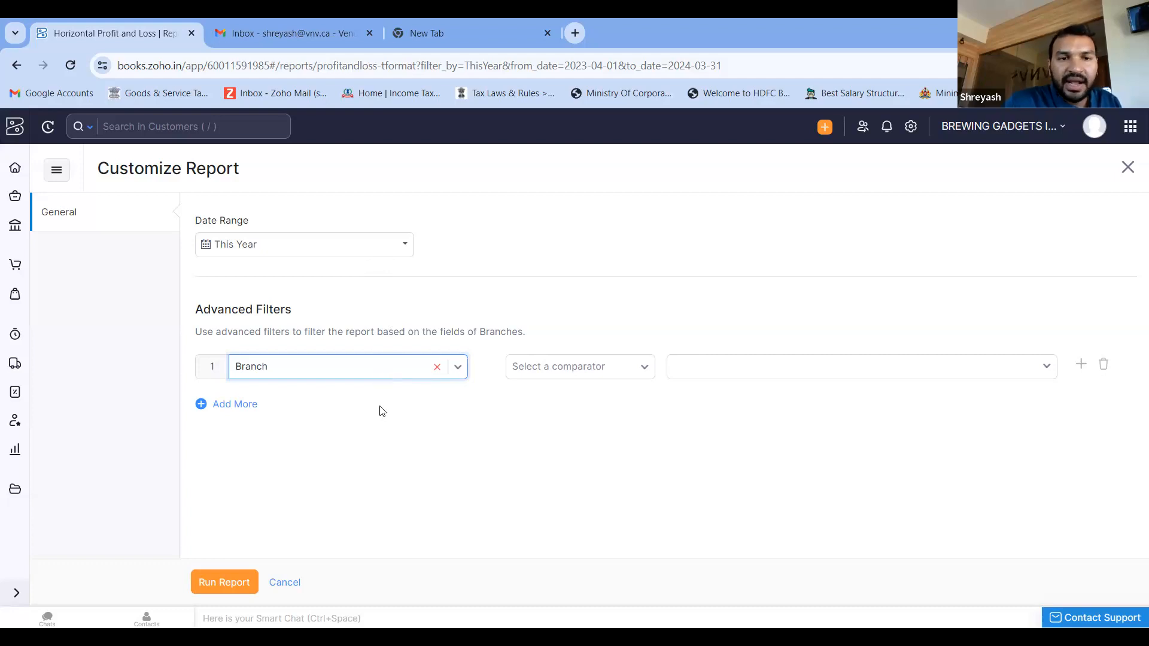
left_click(283, 583)
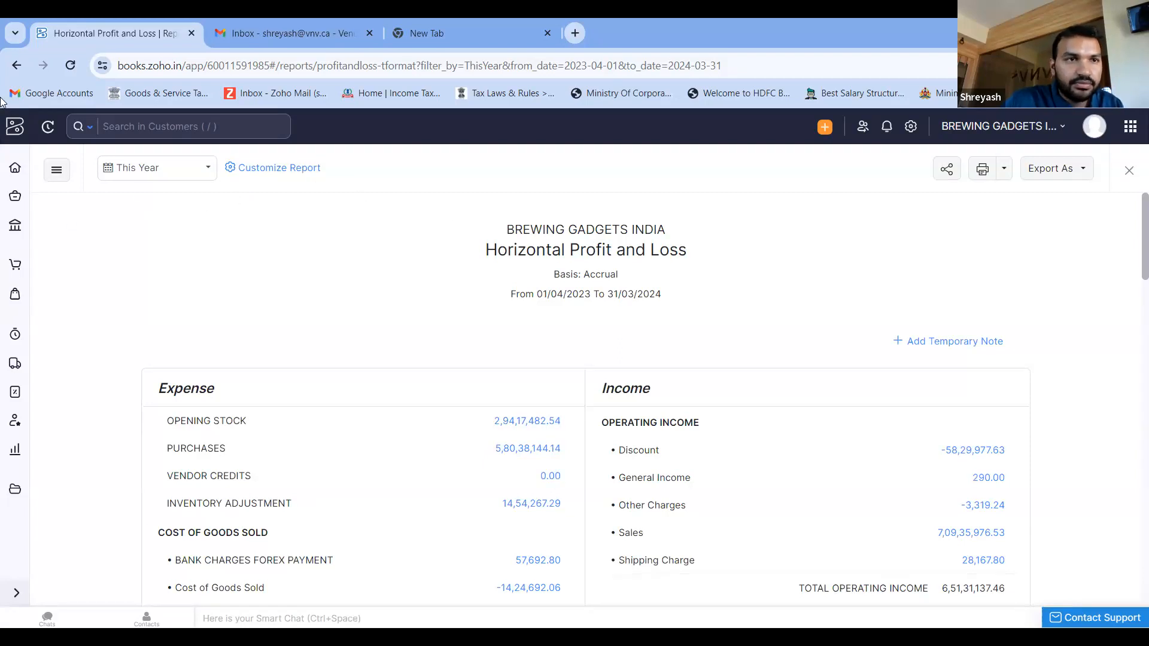
- Return to the reports list and look through the report categories from Business Overview down to Activity
key("alt+Left")
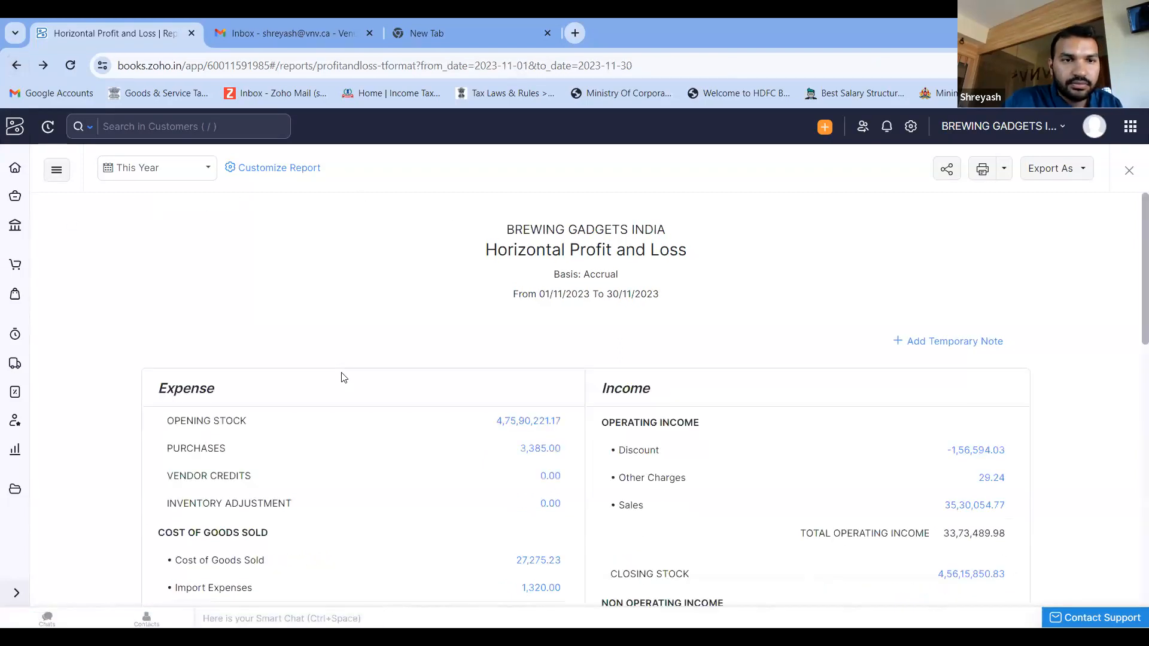
key("alt+Left")
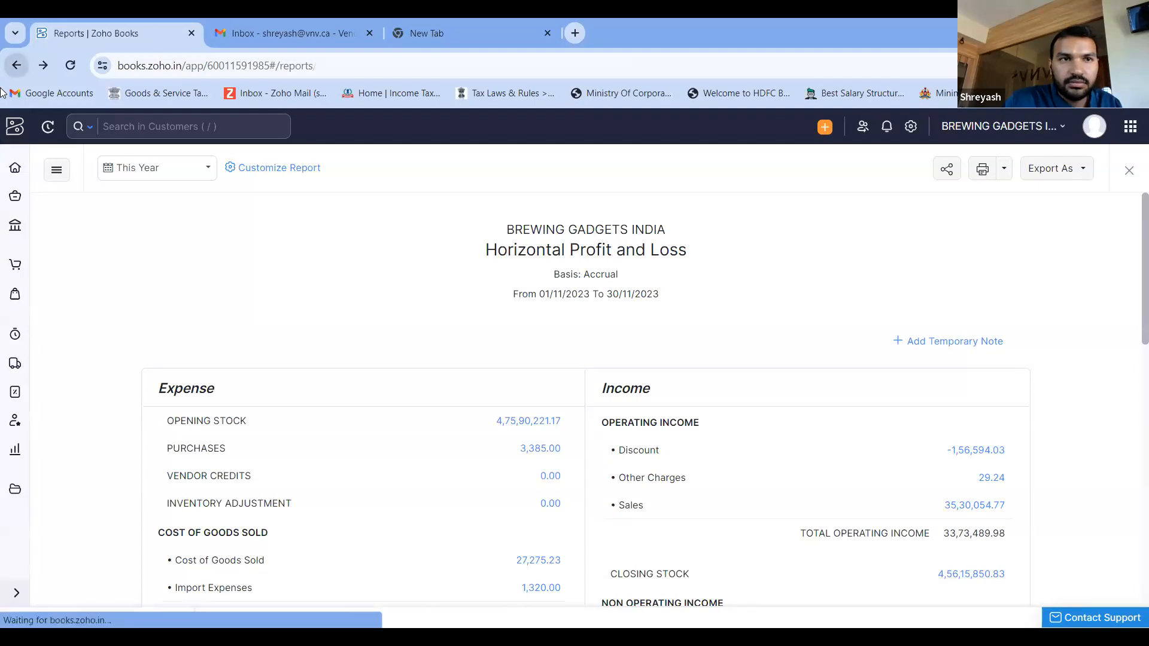
scroll(458, 362, "down", 2)
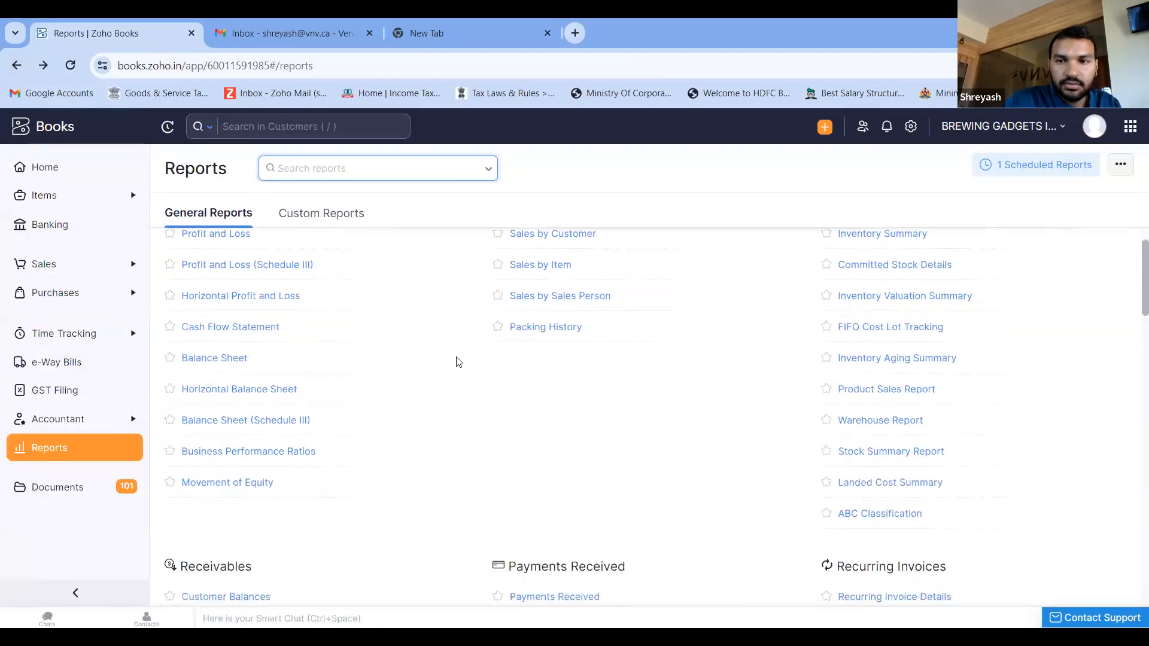
scroll(458, 362, "up", 1)
scroll(458, 362, "down", 5)
scroll(458, 362, "down", 1)
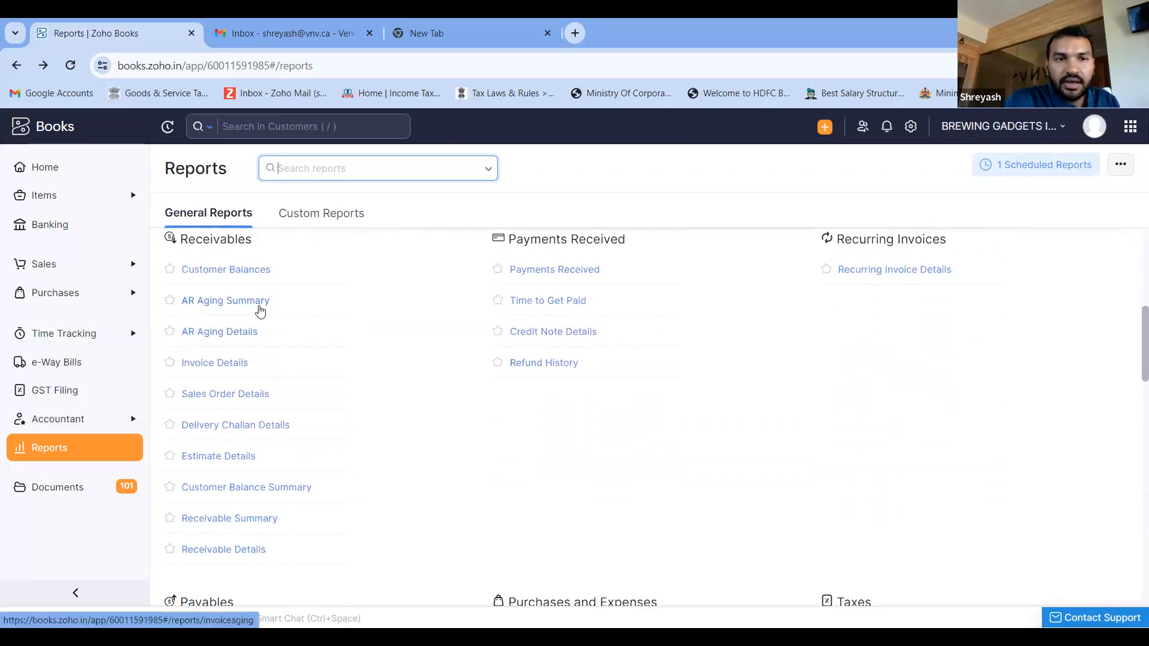
scroll(237, 401, "down", 1)
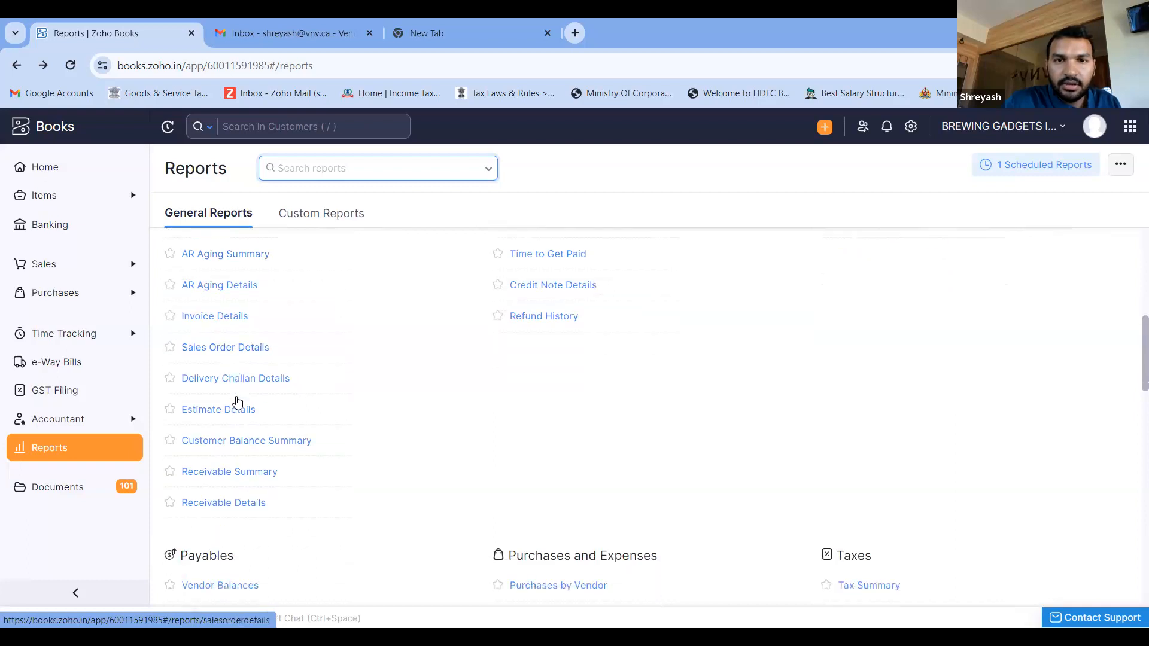
scroll(423, 375, "down", 3)
scroll(423, 376, "down", 1)
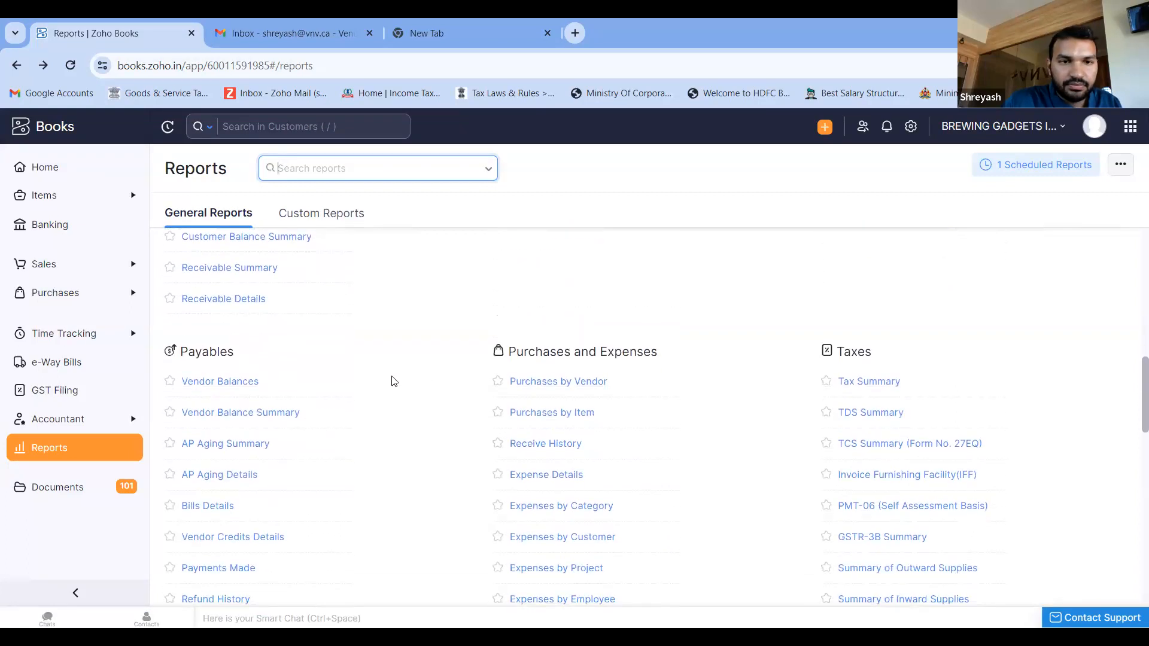
scroll(204, 476, "down", 8)
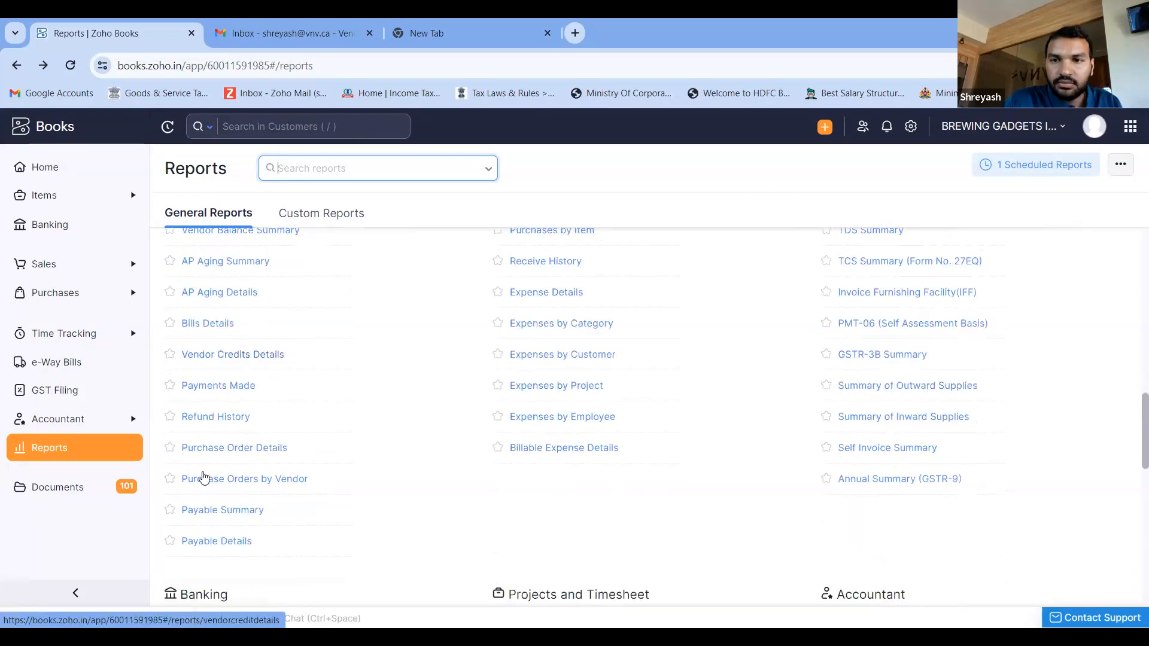
scroll(204, 476, "down", 3)
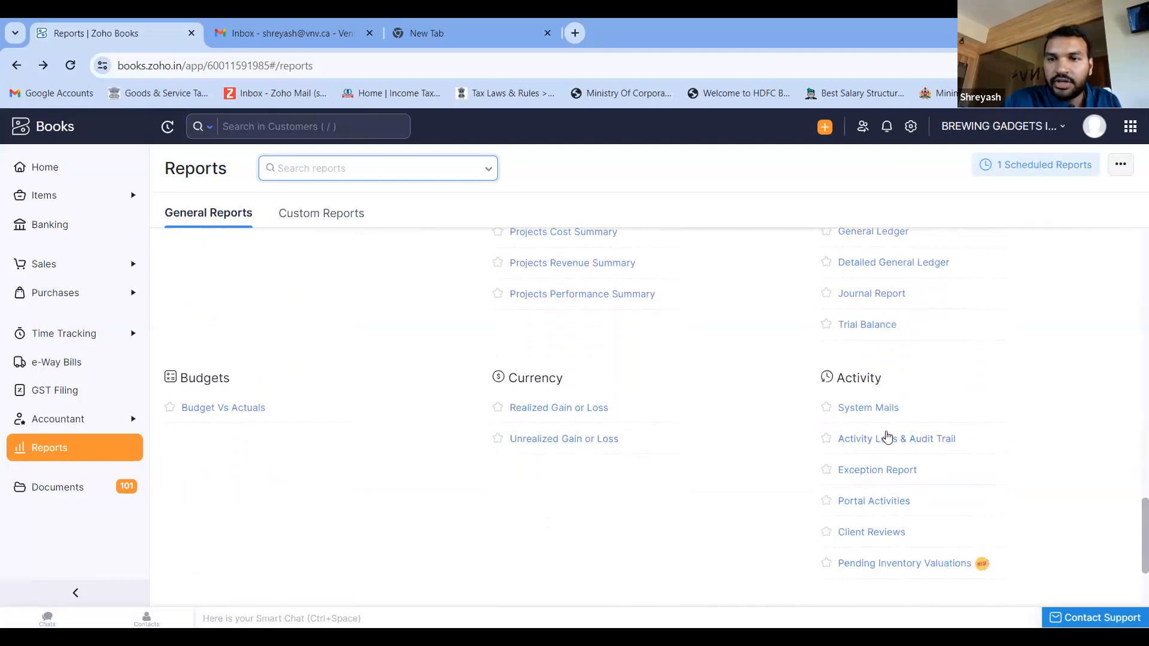
- Open the Activity Logs & Audit Trail report and review this month's logged activities and descriptions
left_click(886, 440)
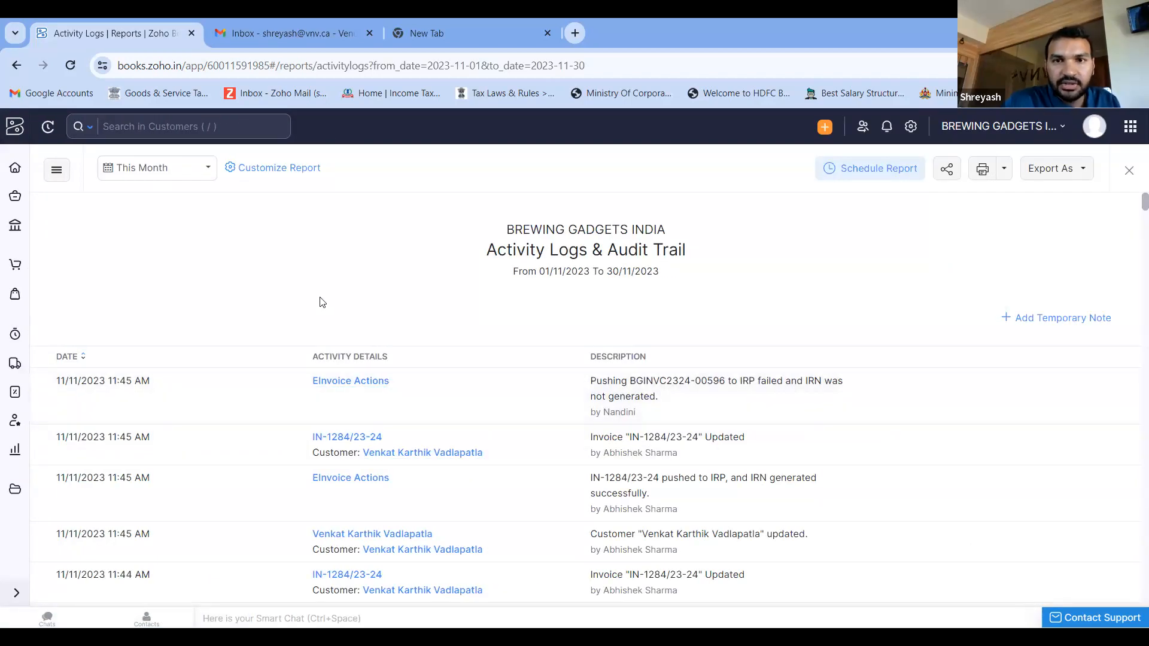
scroll(322, 302, "down", 2)
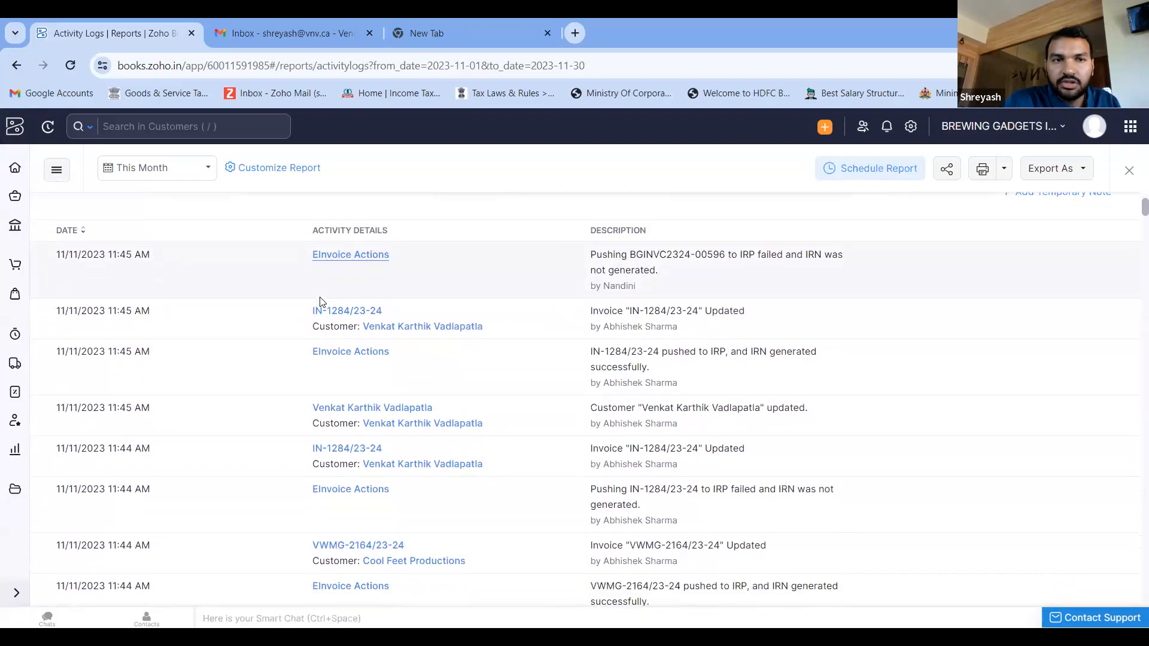
scroll(243, 418, "down", 4)
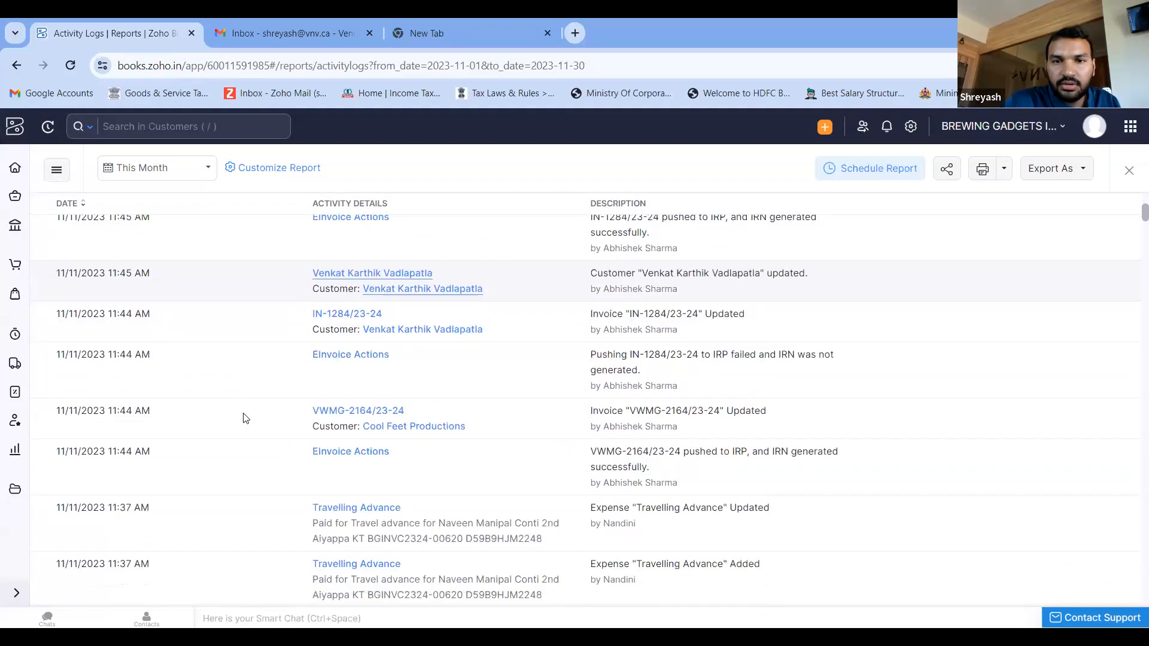
scroll(244, 418, "up", 6)
scroll(246, 419, "up", 1)
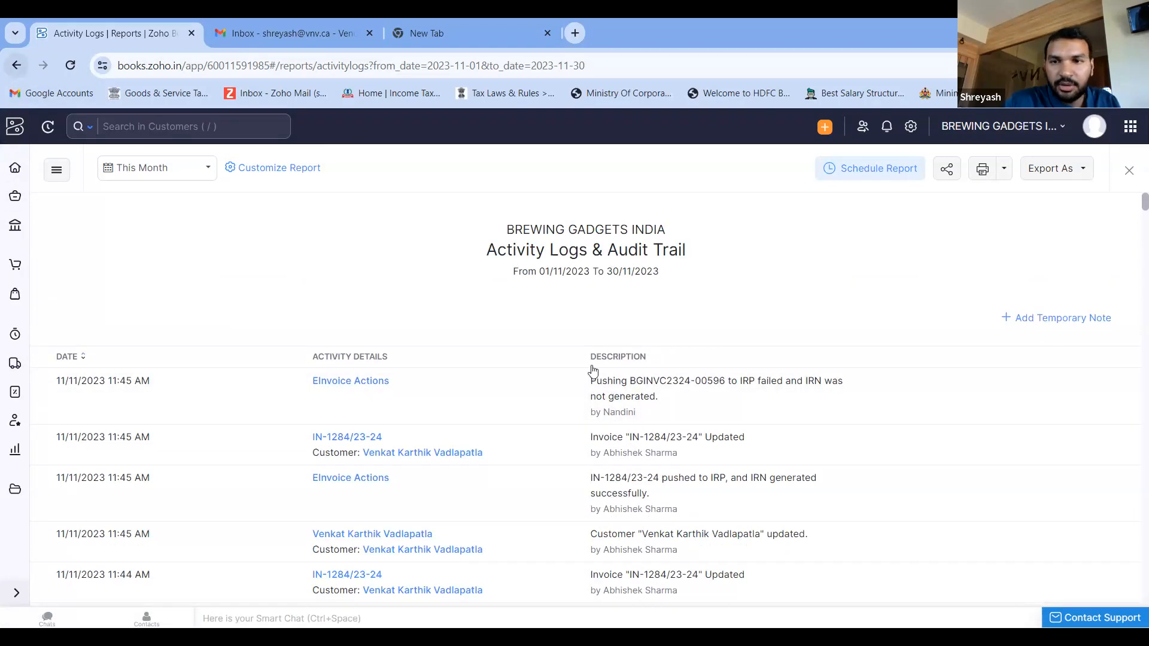
- Return to the reports list and look through the Accountant, Projects and Timesheet, Budgets and Currency report groups
scroll(593, 372, "down", 10)
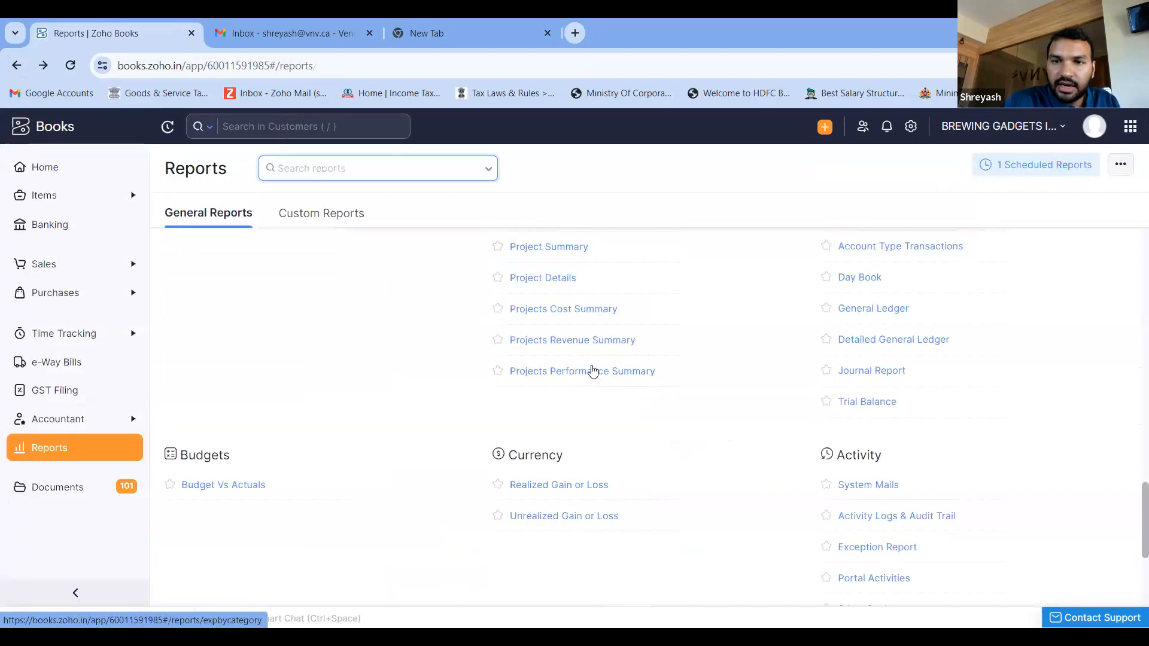
scroll(892, 365, "down", 2)
scroll(892, 363, "up", 3)
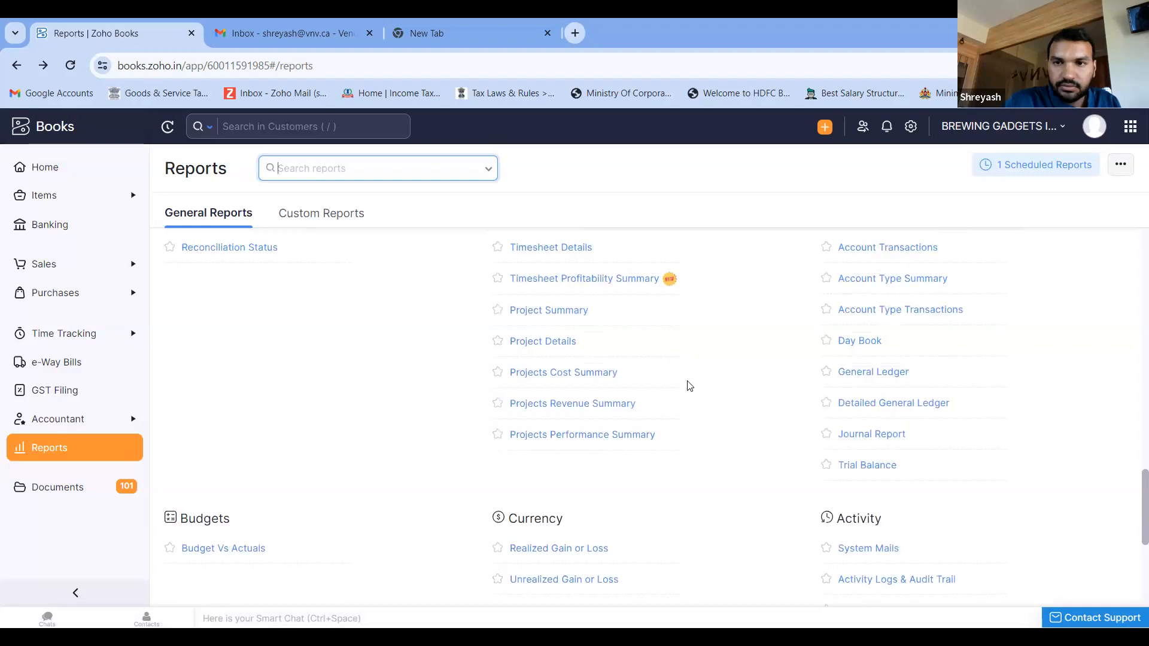
scroll(689, 386, "up", 2)
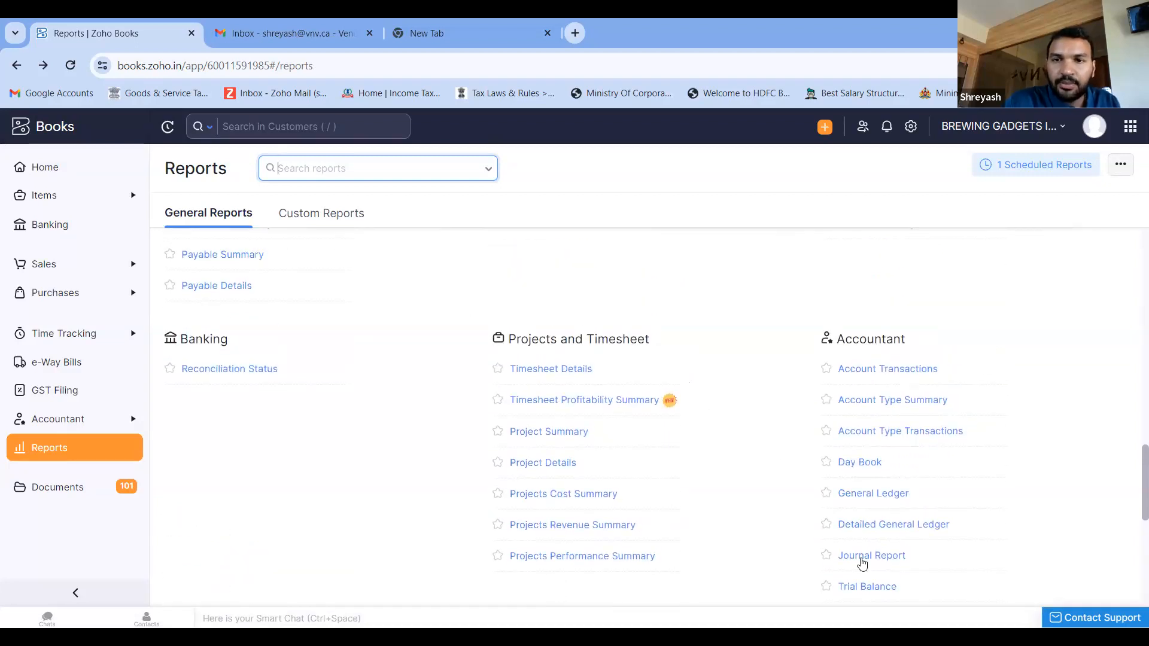
scroll(751, 495, "down", 1)
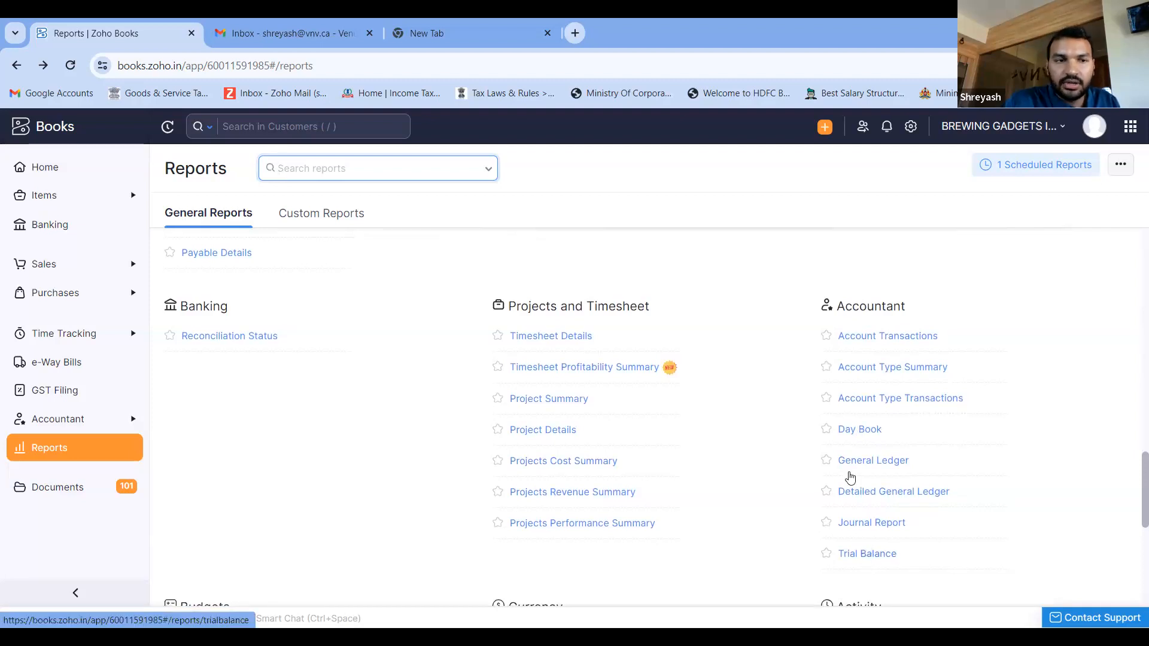
scroll(302, 433, "down", 1)
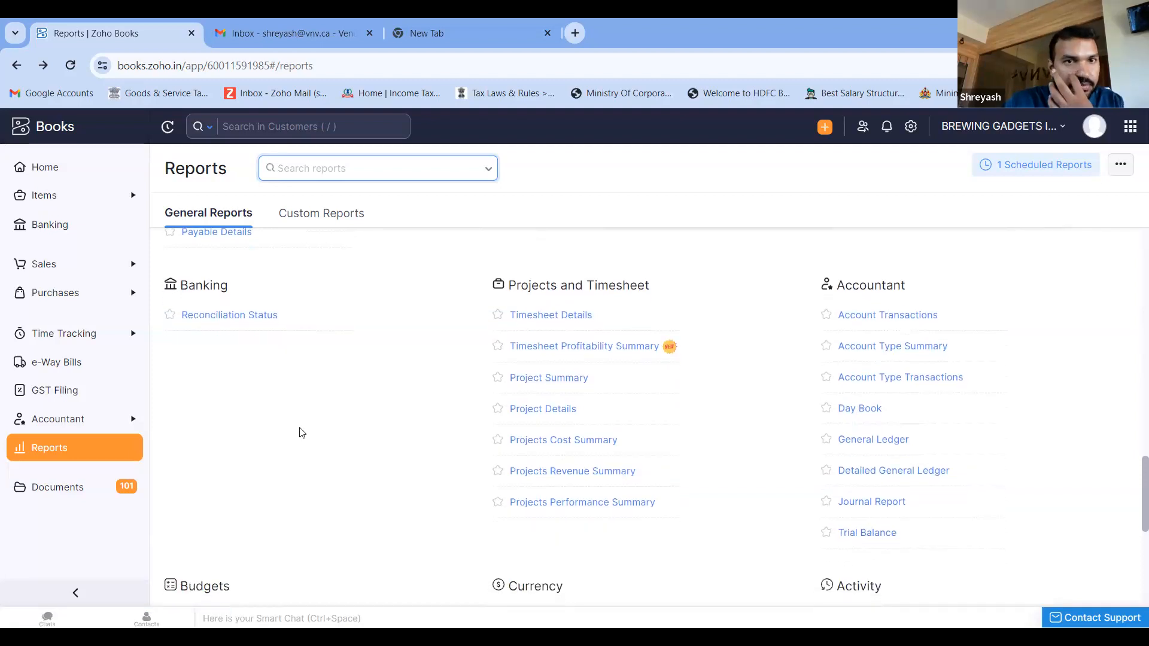
- Check the custom reports list, switch back to the general reports, and open the home dashboard of BREWING GADGETS INDIA
left_click(317, 216)
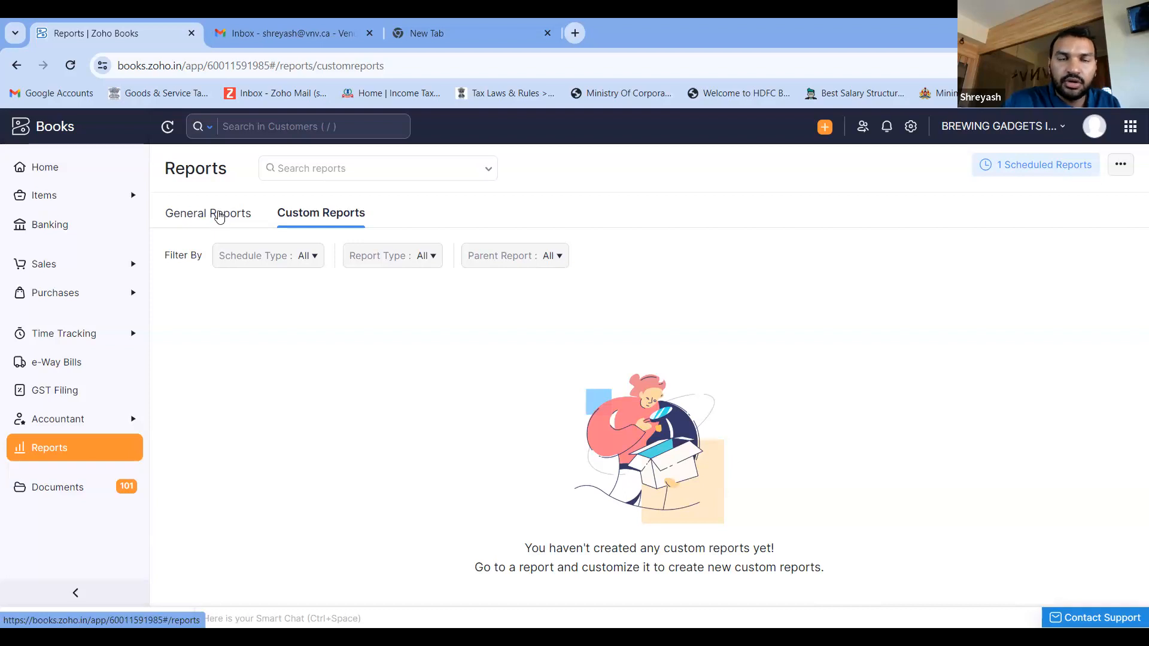
left_click(219, 216)
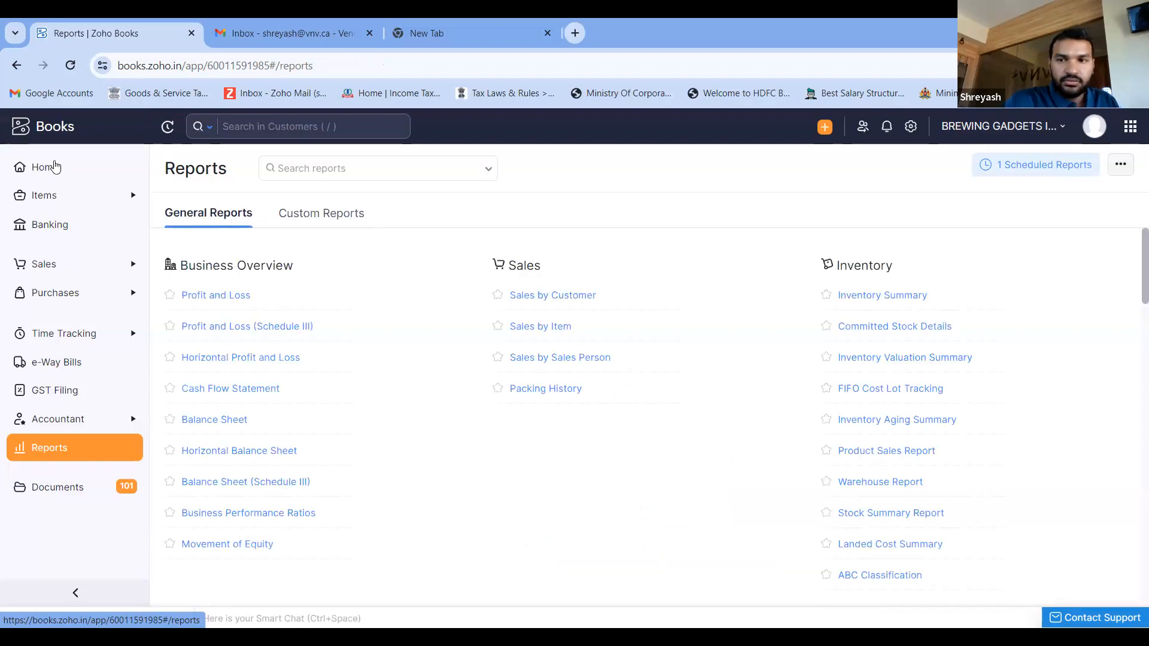
left_click(54, 166)
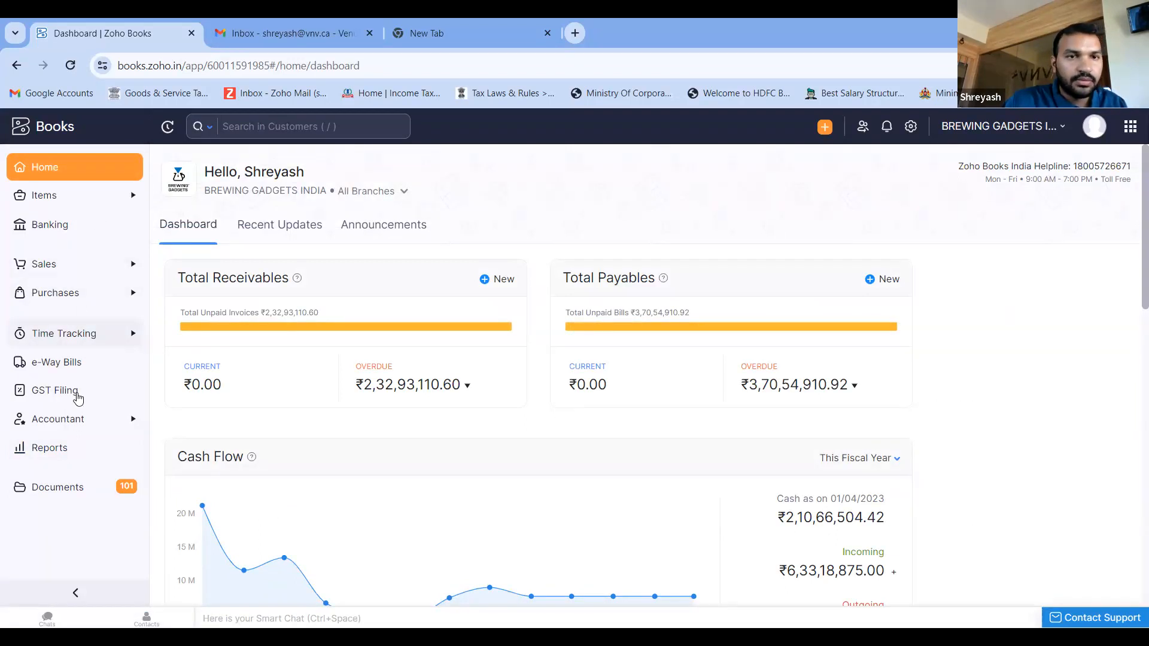
- Open GST Filing and review the listed GSTINs with their branches and filing status
left_click(77, 395)
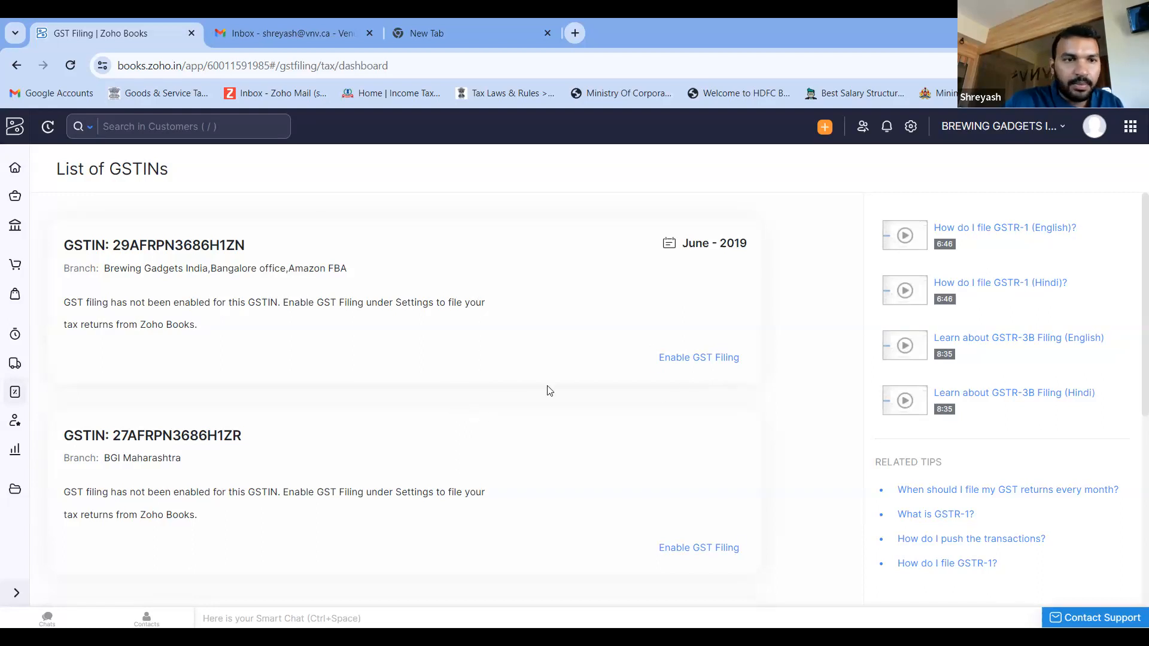
scroll(485, 382, "down", 2)
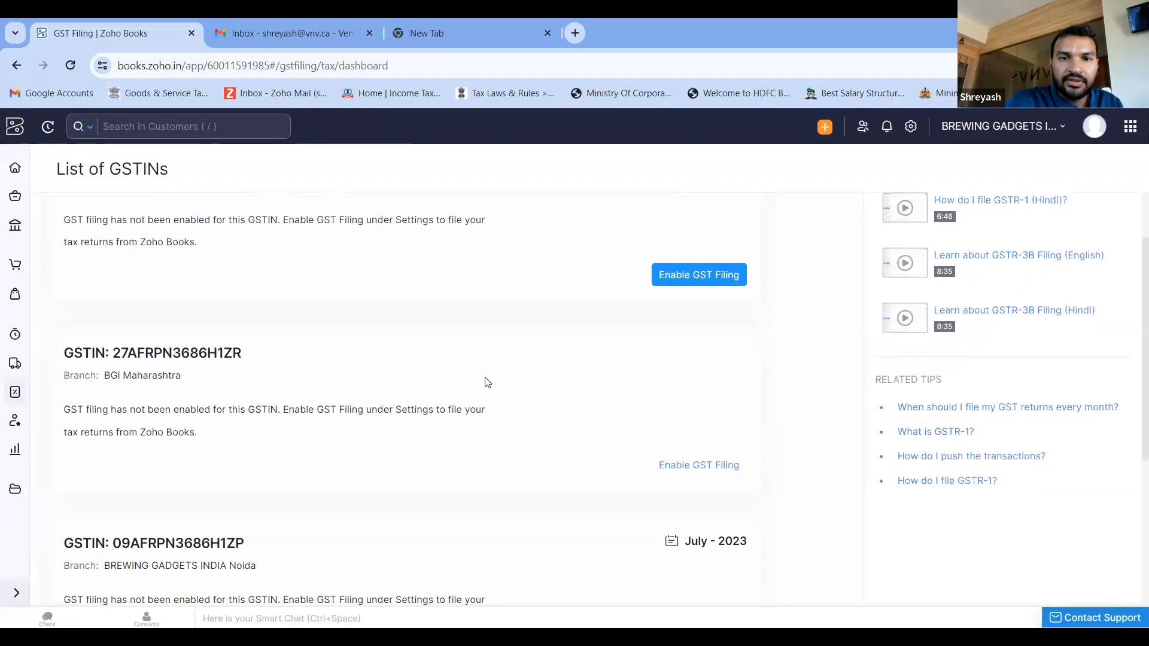
scroll(484, 382, "up", 2)
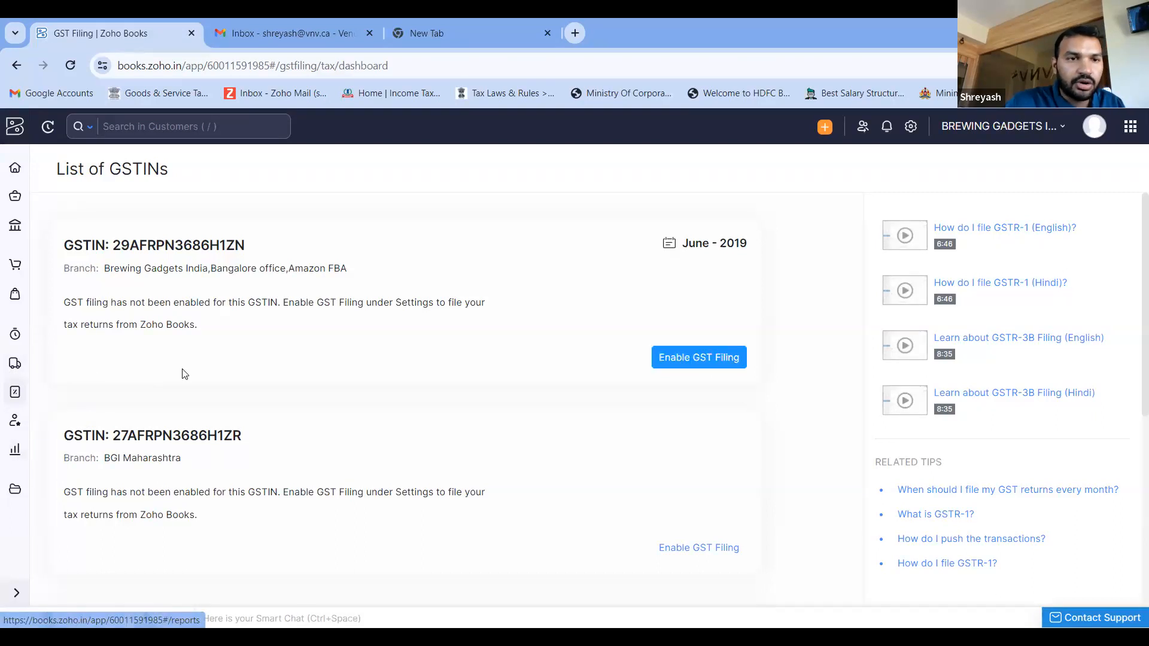
scroll(181, 372, "down", 5)
scroll(184, 372, "up", 5)
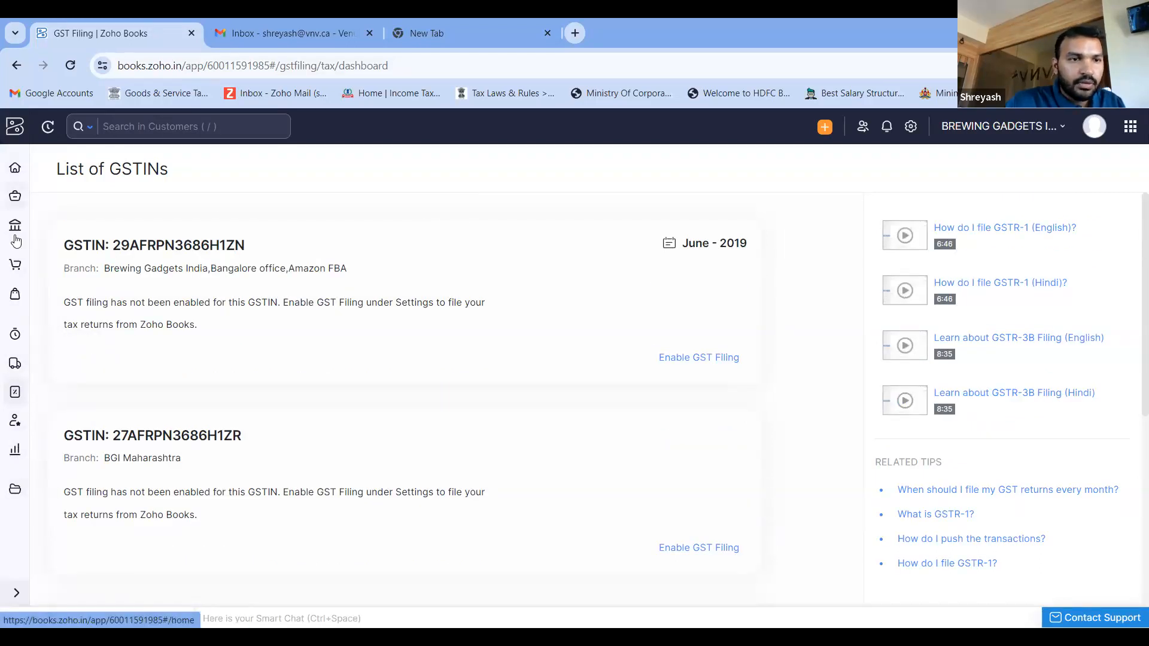
- Open the expenses list of BREWING GADGETS INDIA, and switch to the Nautilas Demo organization to open its expenses list
left_click(7, 294)
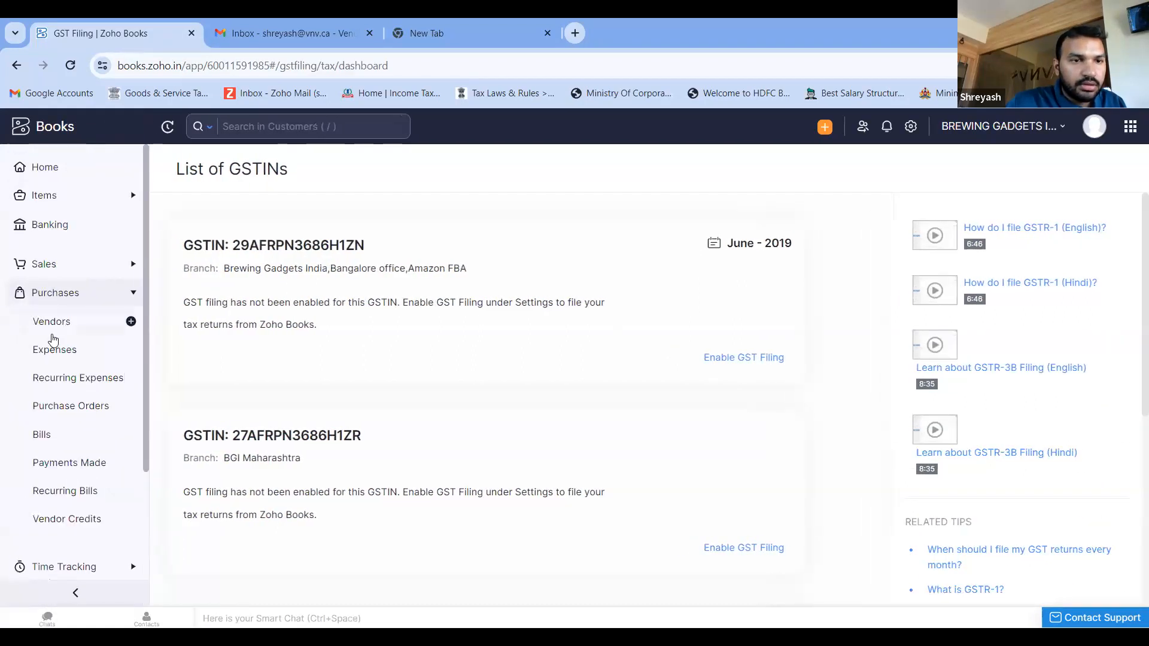
left_click(60, 353)
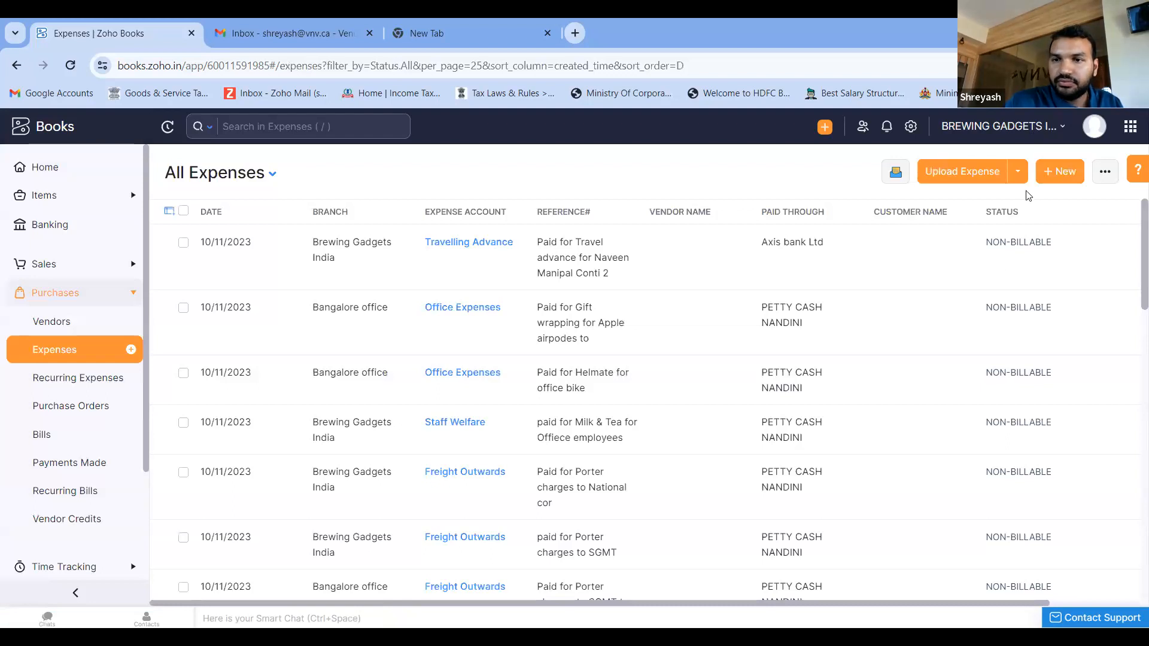
left_click(1036, 131)
left_click(952, 371)
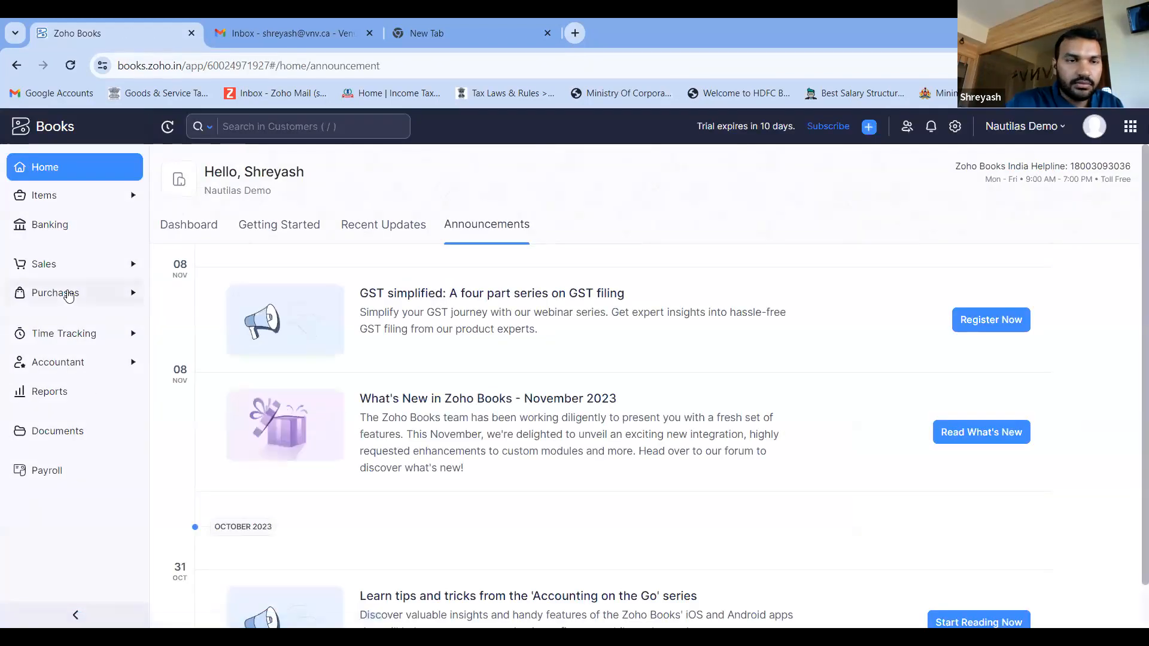
left_click(69, 293)
left_click(74, 362)
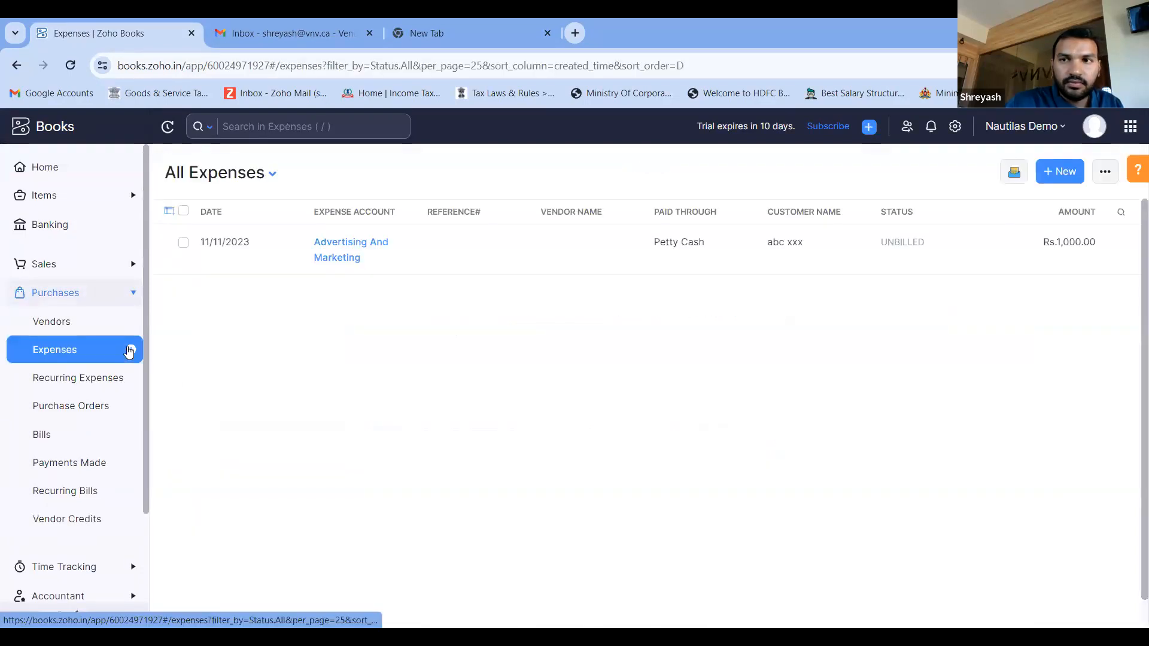
- Open the Advertising And Marketing expense, review its journal and its edit form with the receipt upload area, and leave without saving
left_click(927, 247)
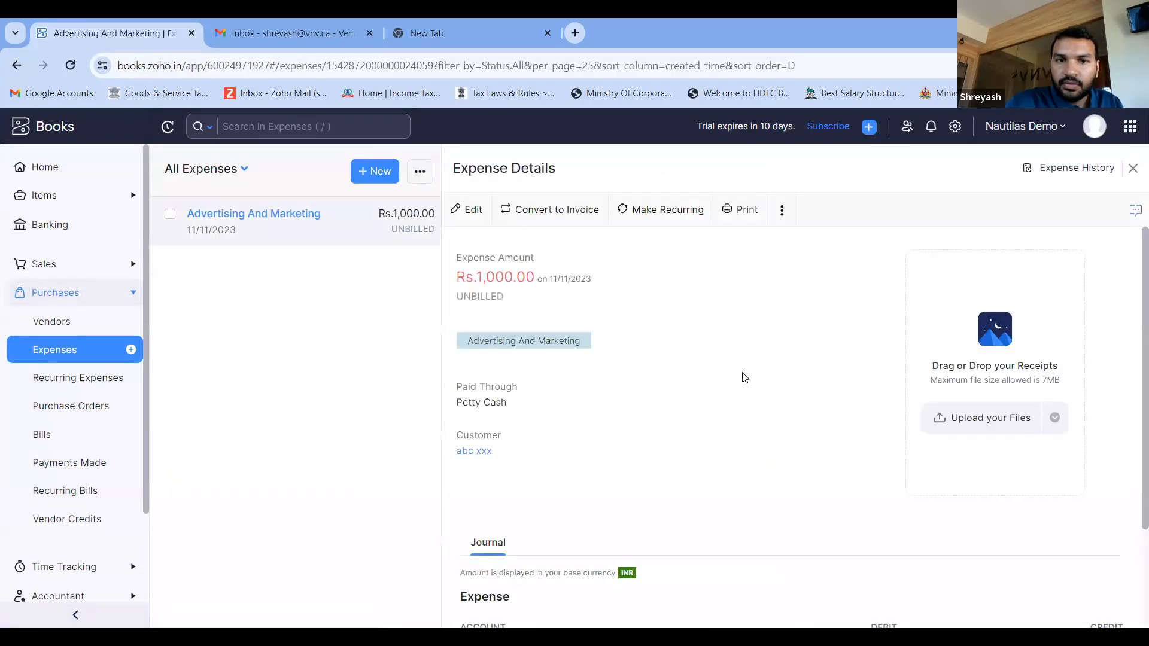
scroll(740, 377, "down", 3)
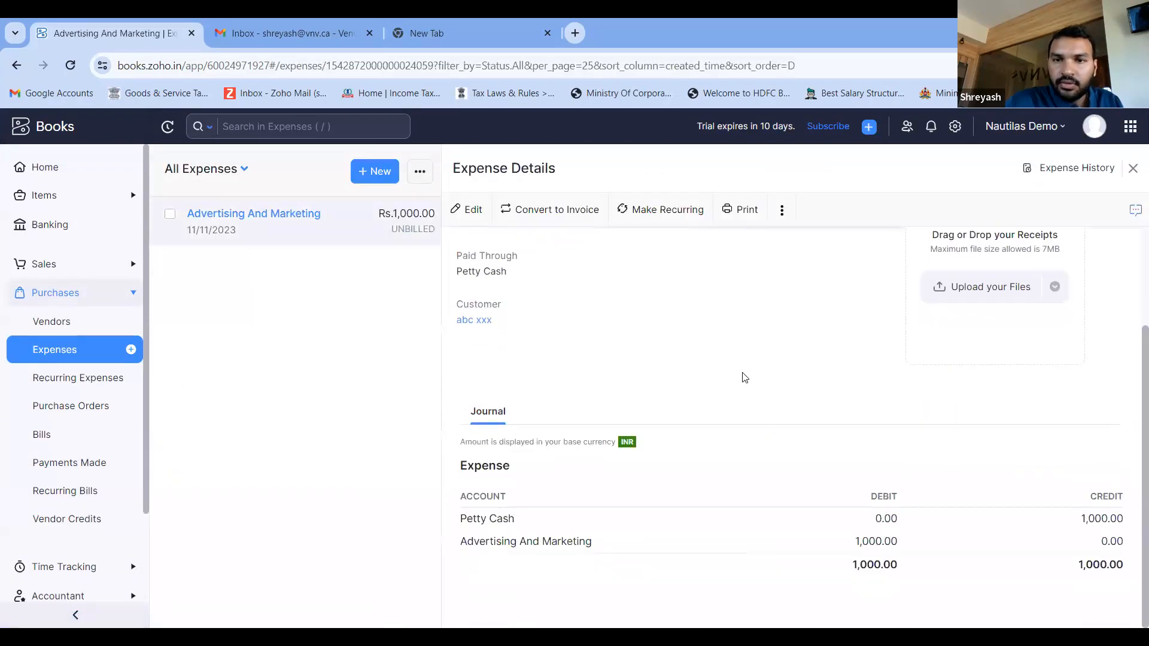
left_click(468, 210)
scroll(645, 380, "down", 2)
scroll(646, 382, "up", 2)
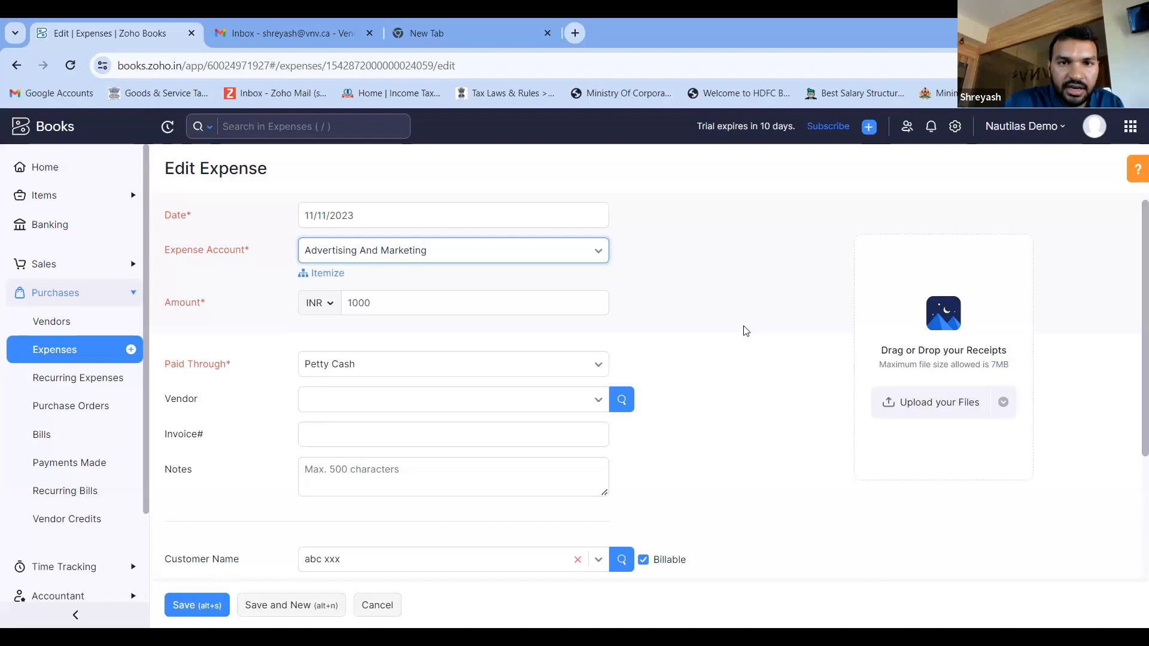
scroll(850, 314, "down", 1)
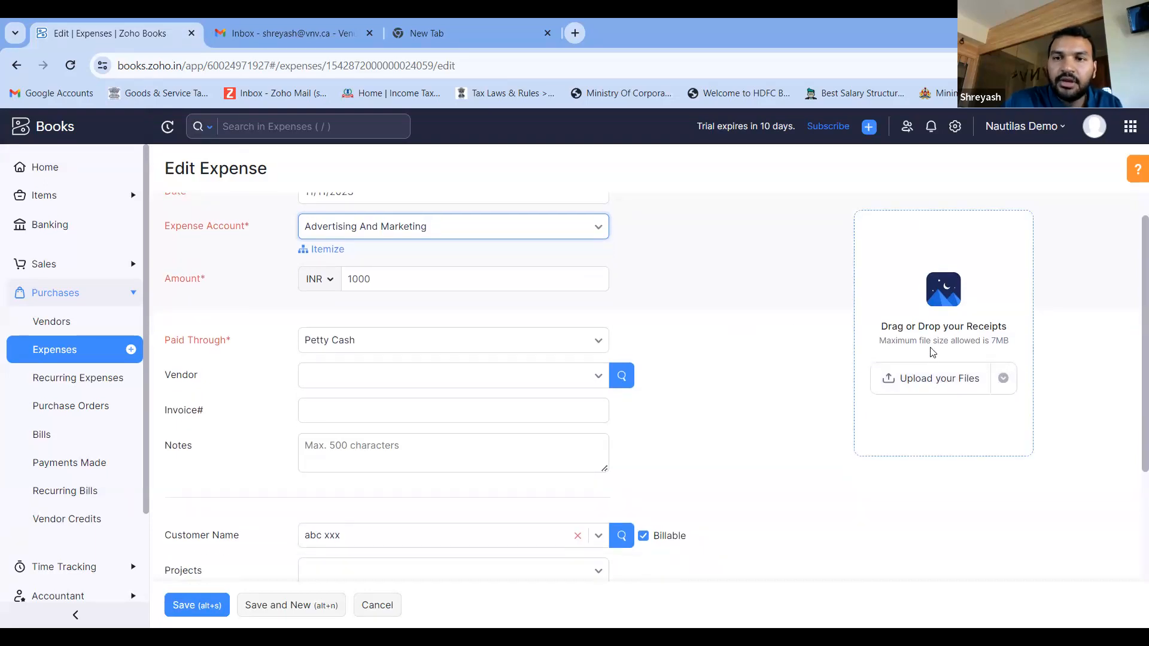
scroll(513, 310, "up", 1)
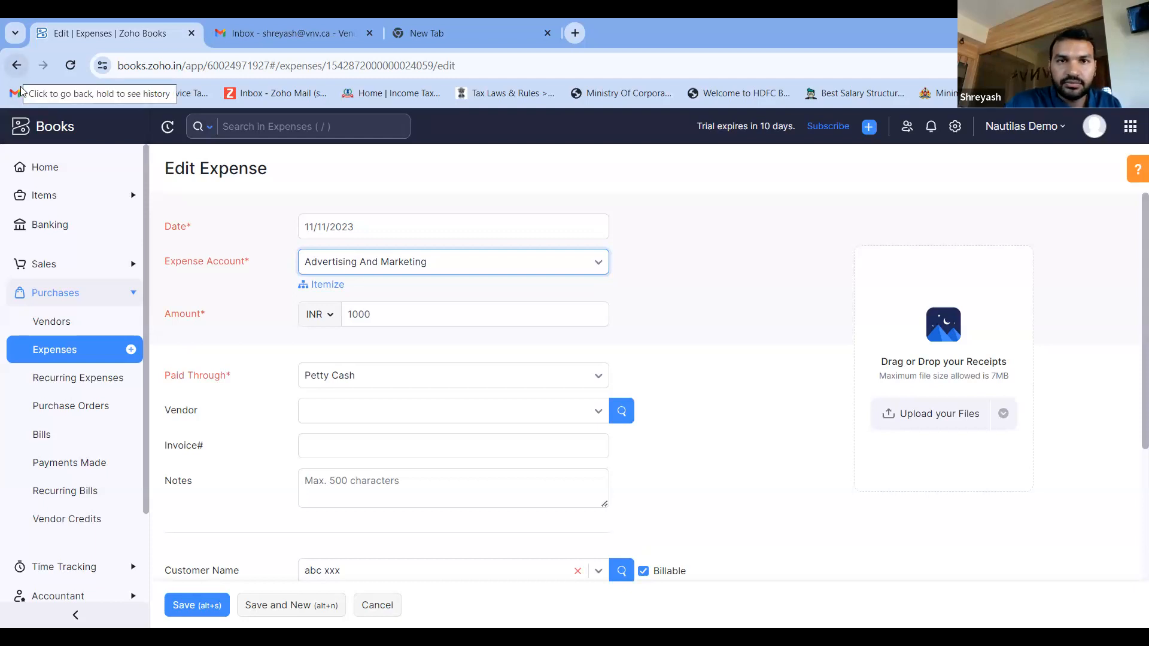
left_click(17, 67)
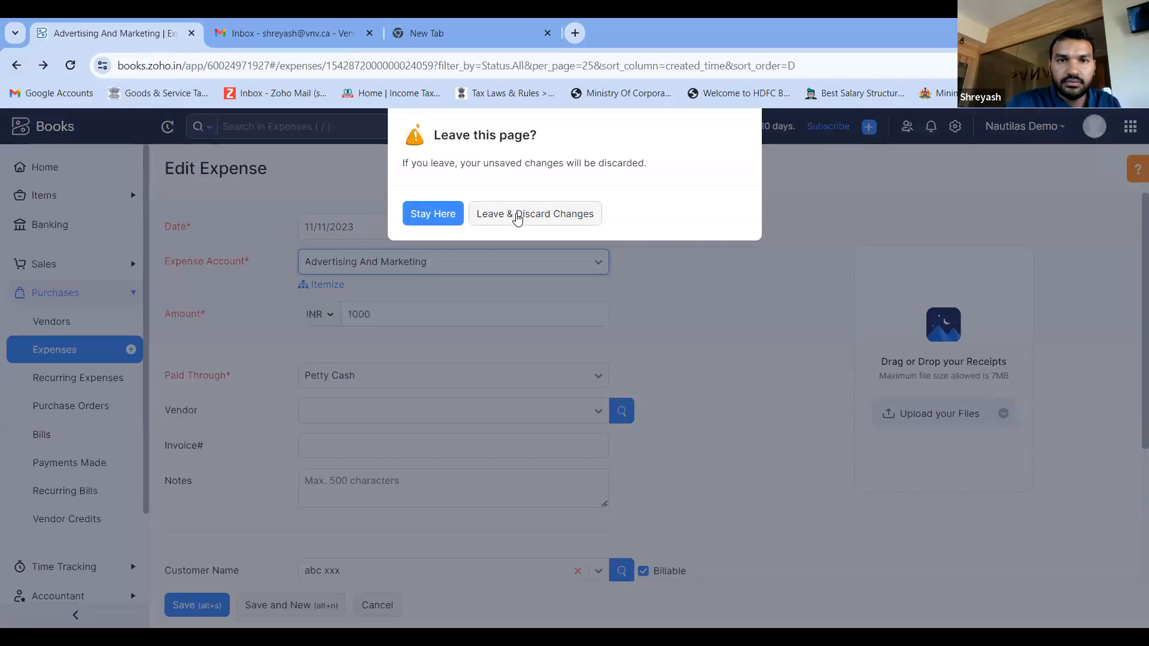
left_click(518, 215)
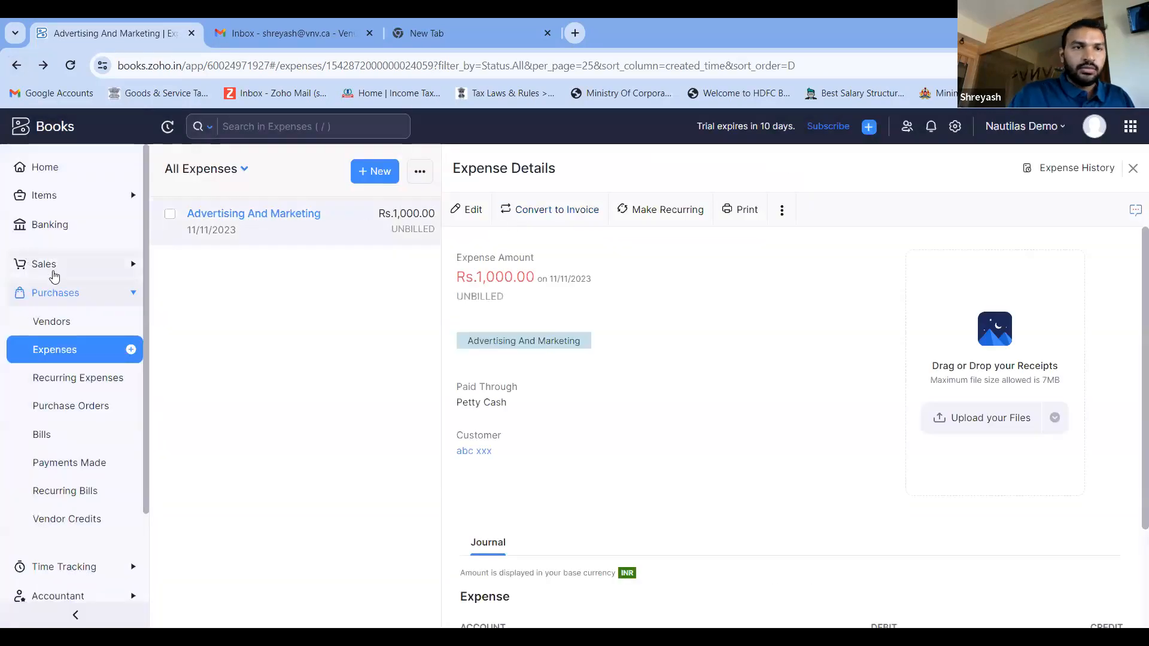
- Return to the home page of Nautilas Demo and show its dashboard
left_click(62, 294)
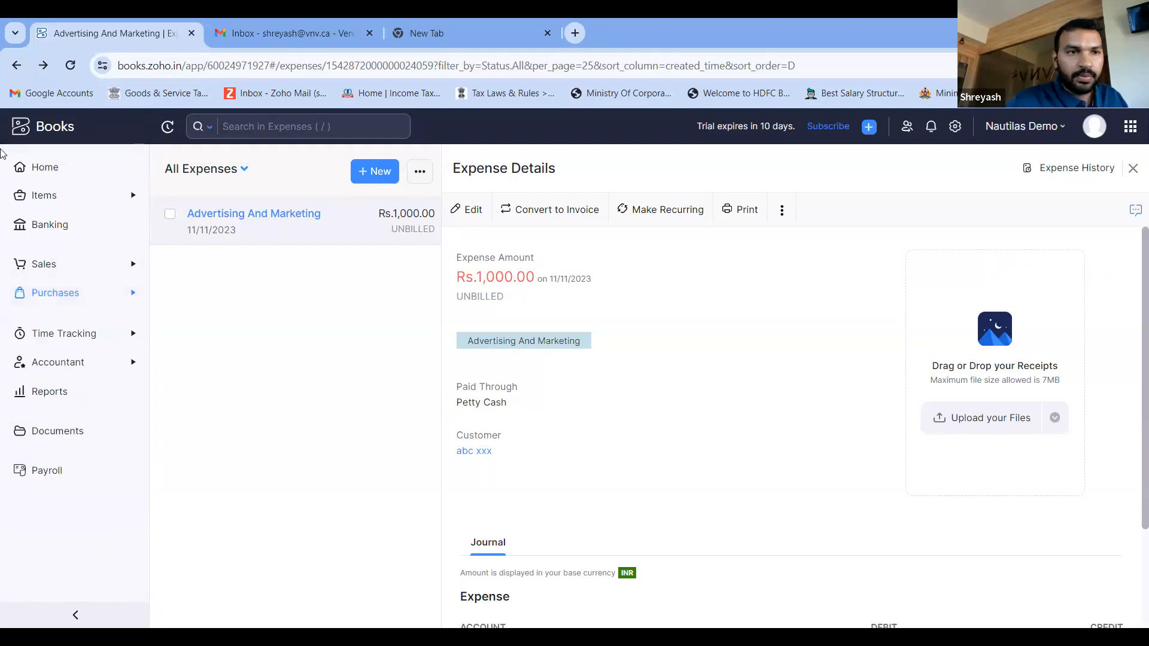
left_click(44, 168)
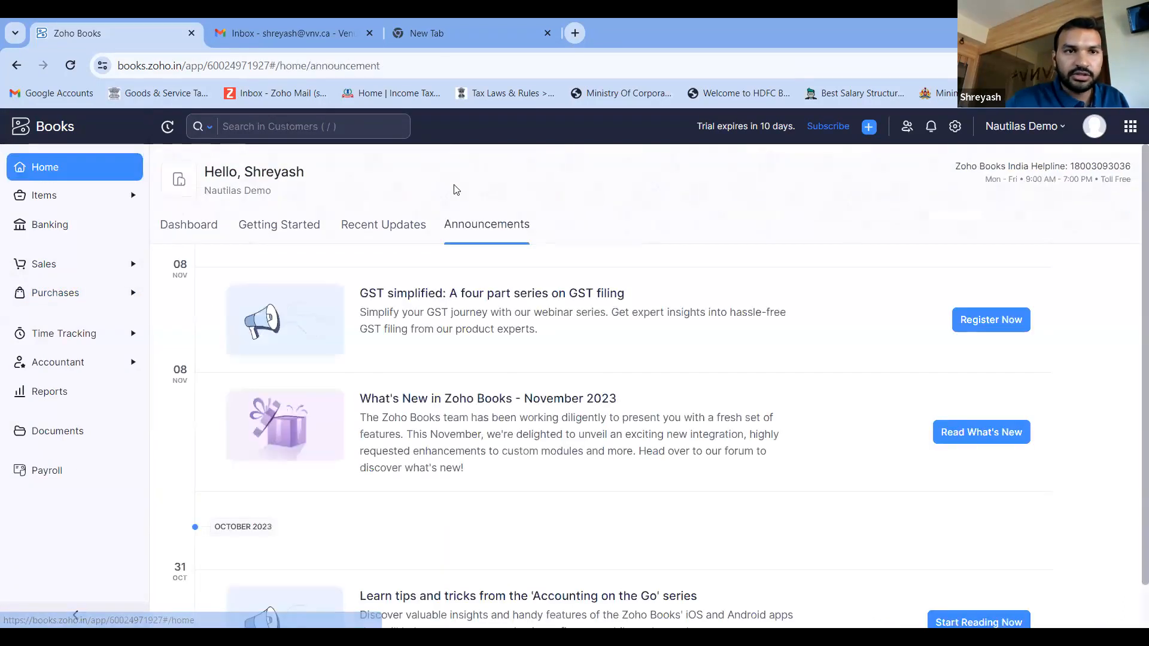
left_click(199, 228)
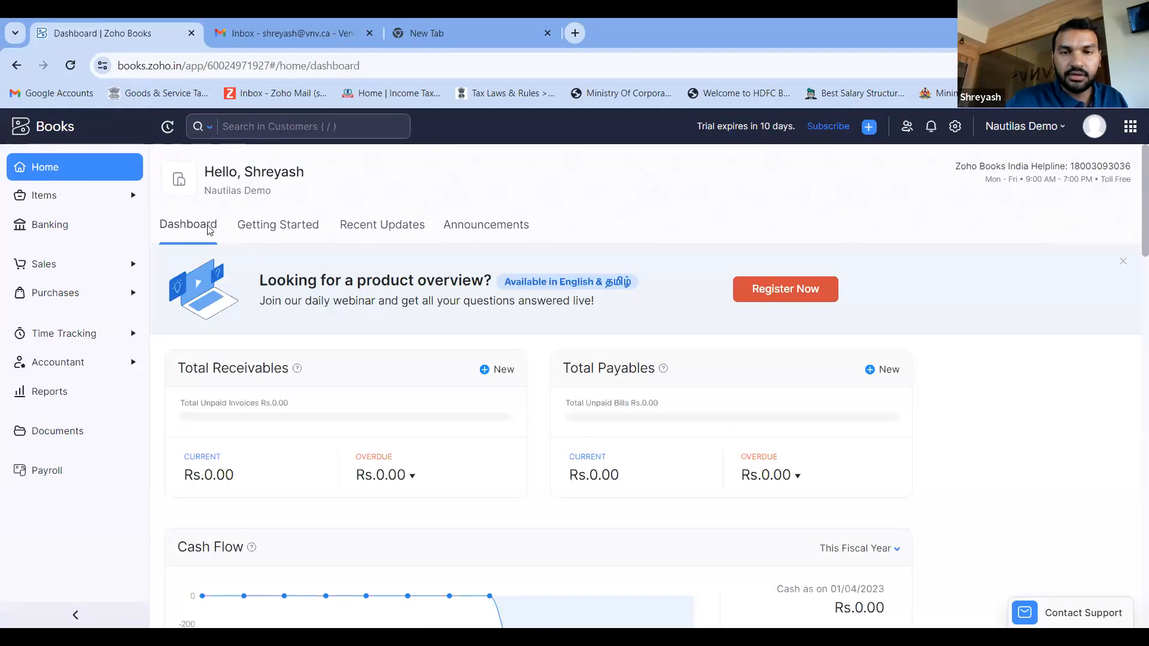
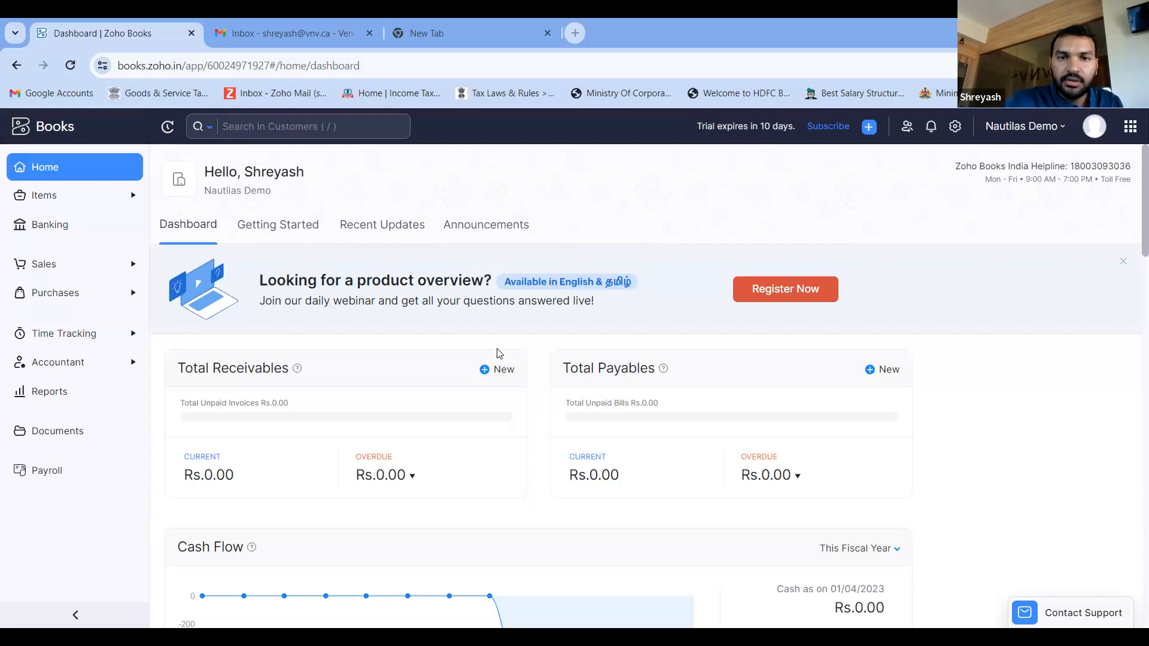
- Open the sales invoices list and display the draft invoice dated 11/11/2023
left_click(54, 264)
left_click(68, 406)
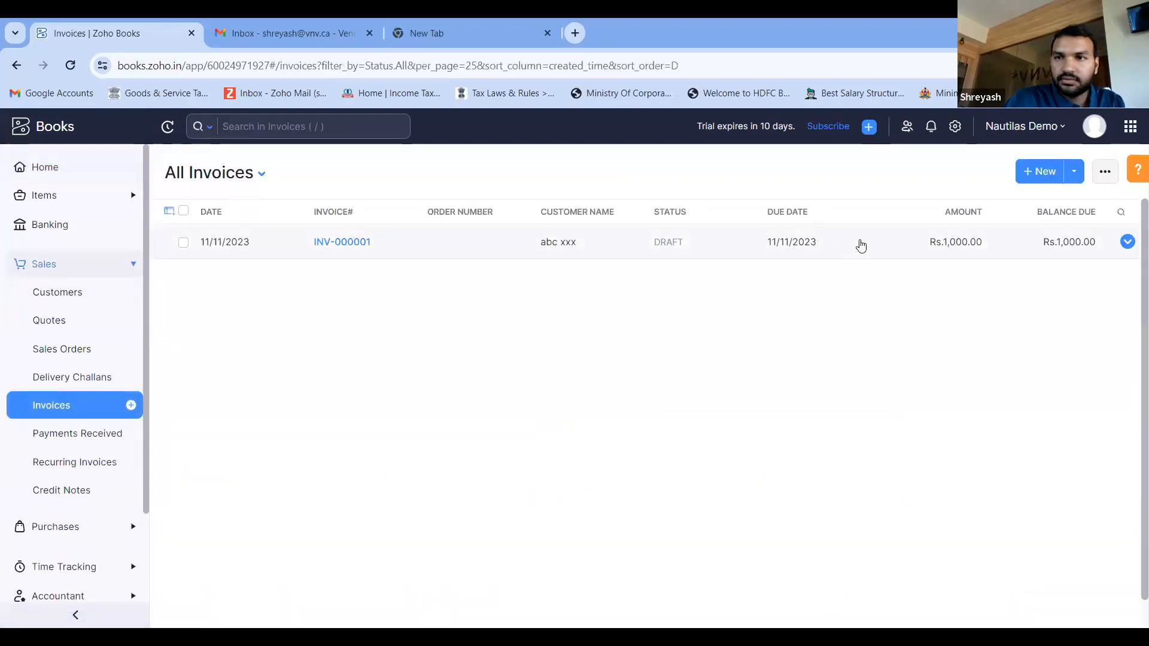
left_click(857, 244)
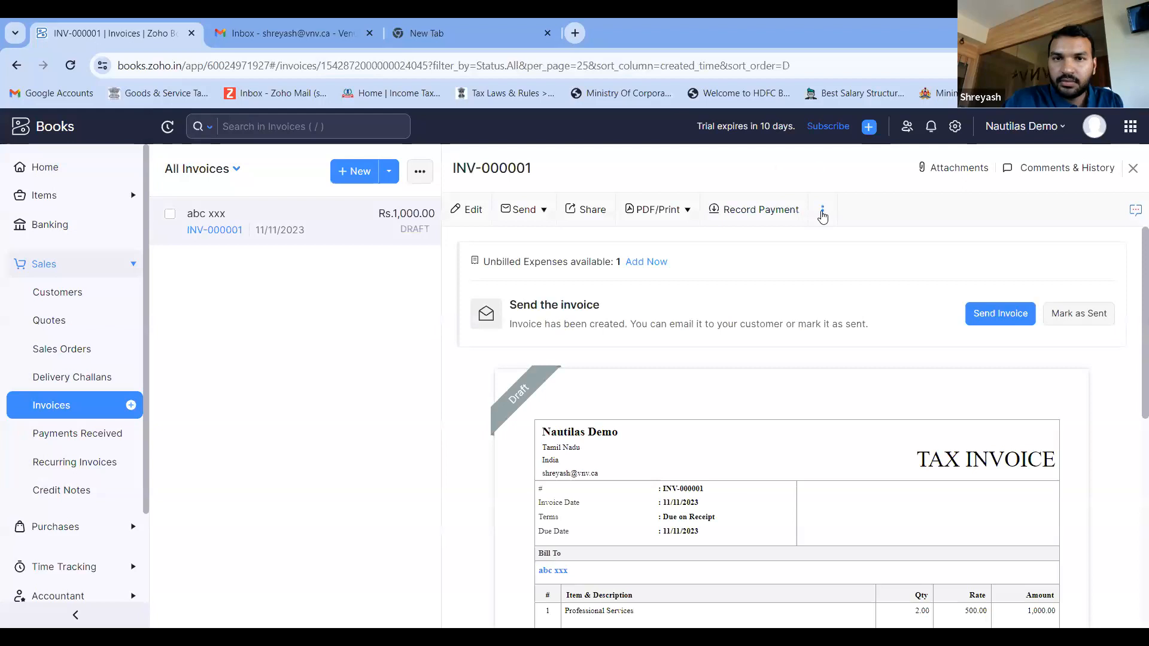
- Review the invoice preferences down to the terms and customer notes, leave them without saving, and collapse the Sales section
left_click(823, 213)
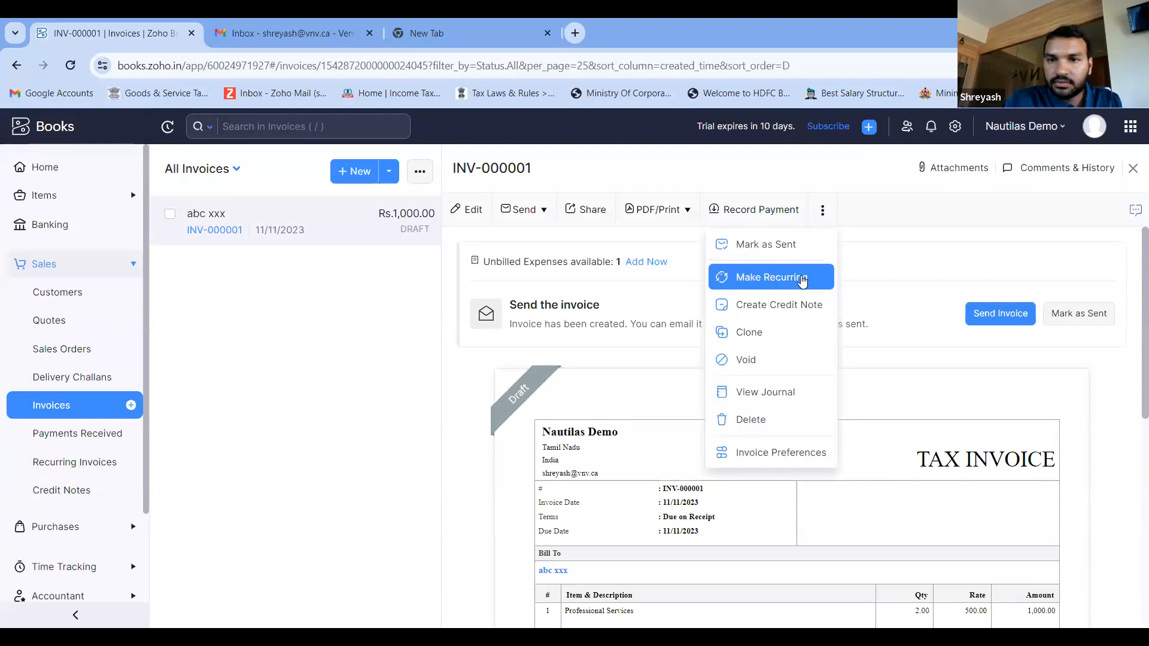
left_click(761, 458)
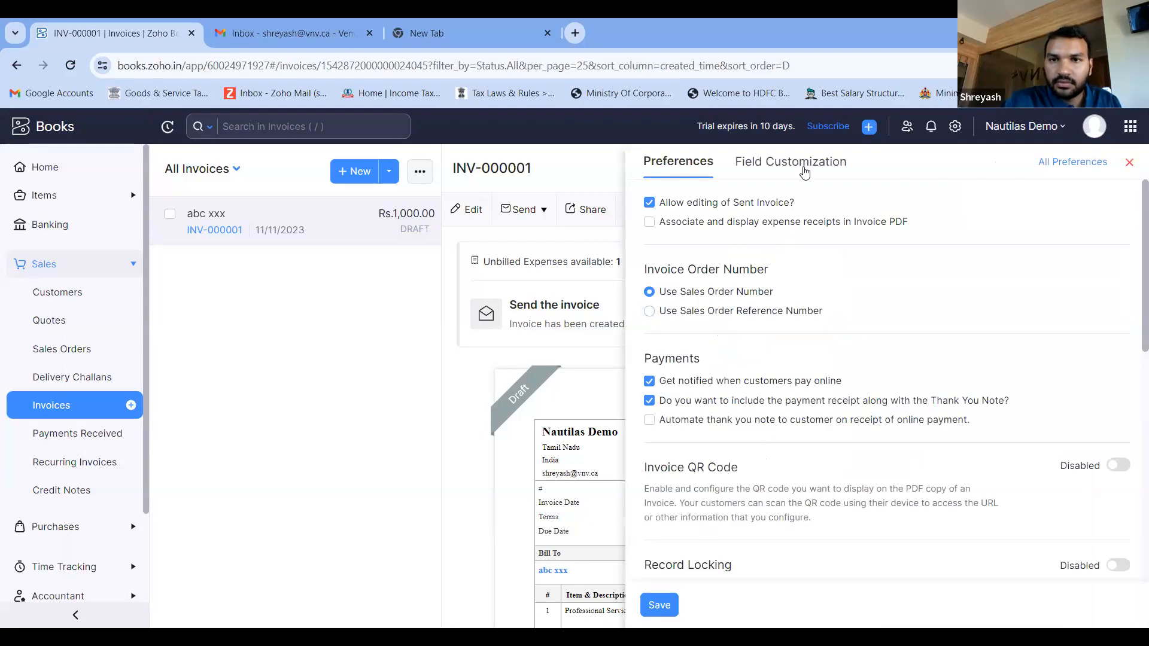
scroll(766, 311, "down", 2)
scroll(768, 315, "down", 8)
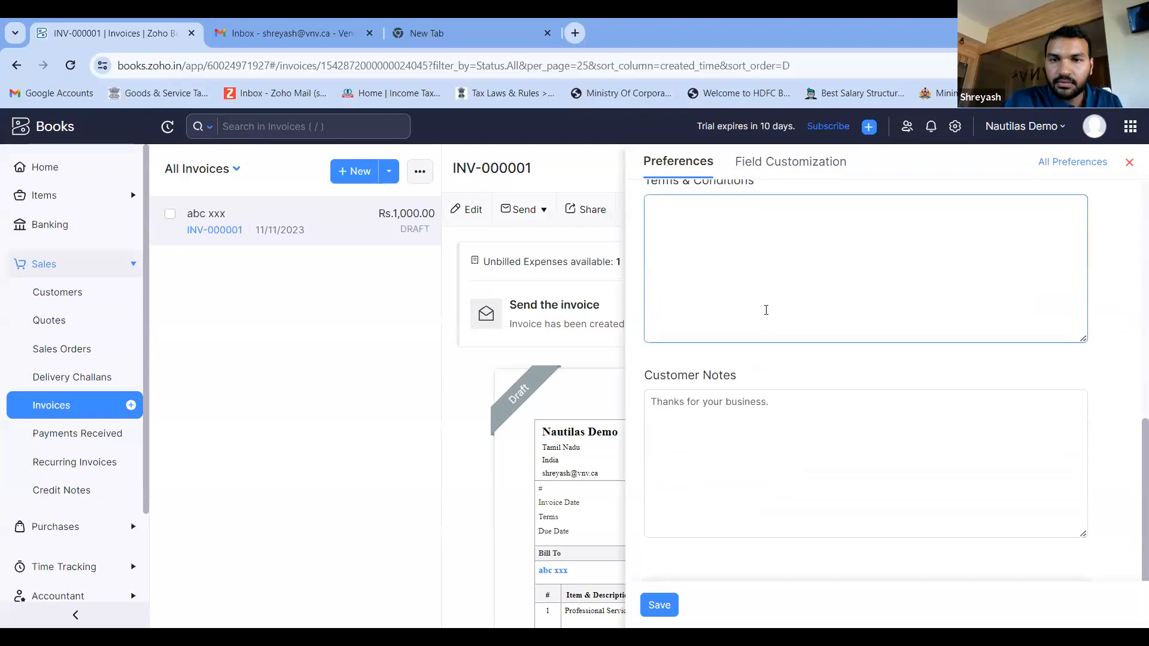
scroll(766, 310, "up", 2)
key("Escape")
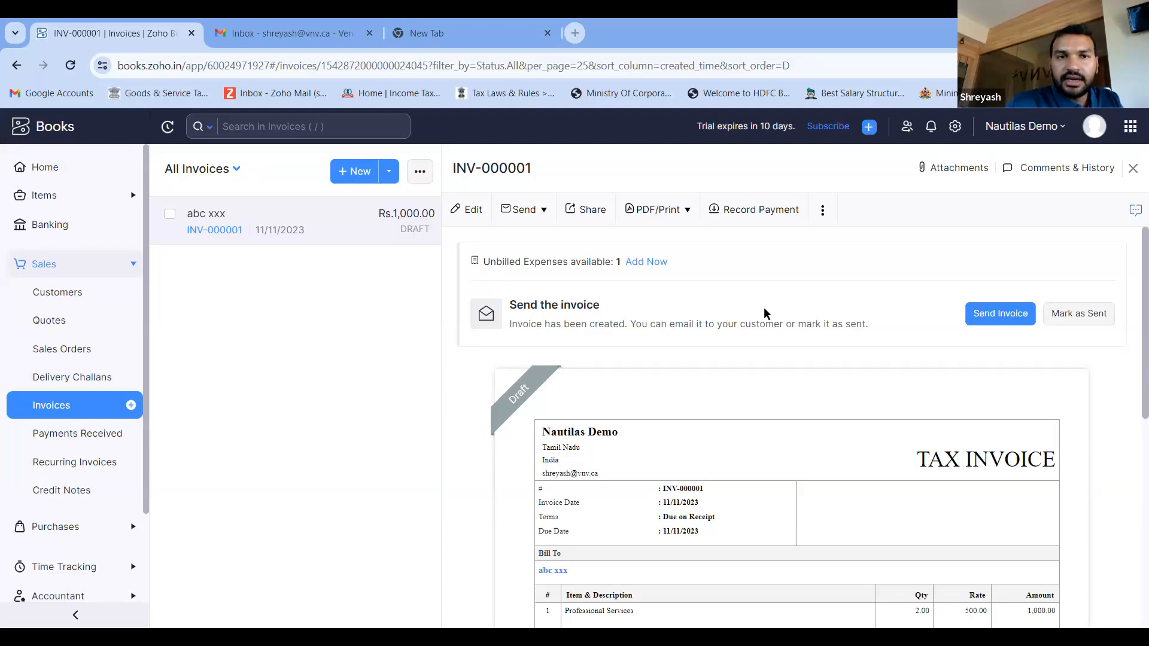
left_click(70, 266)
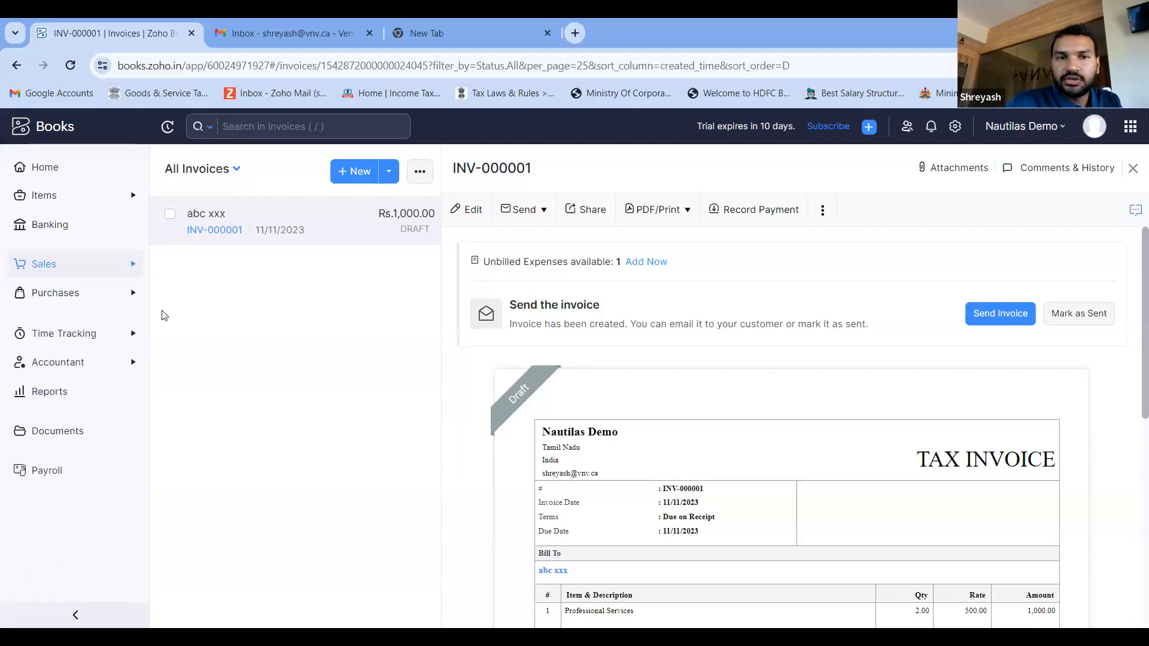
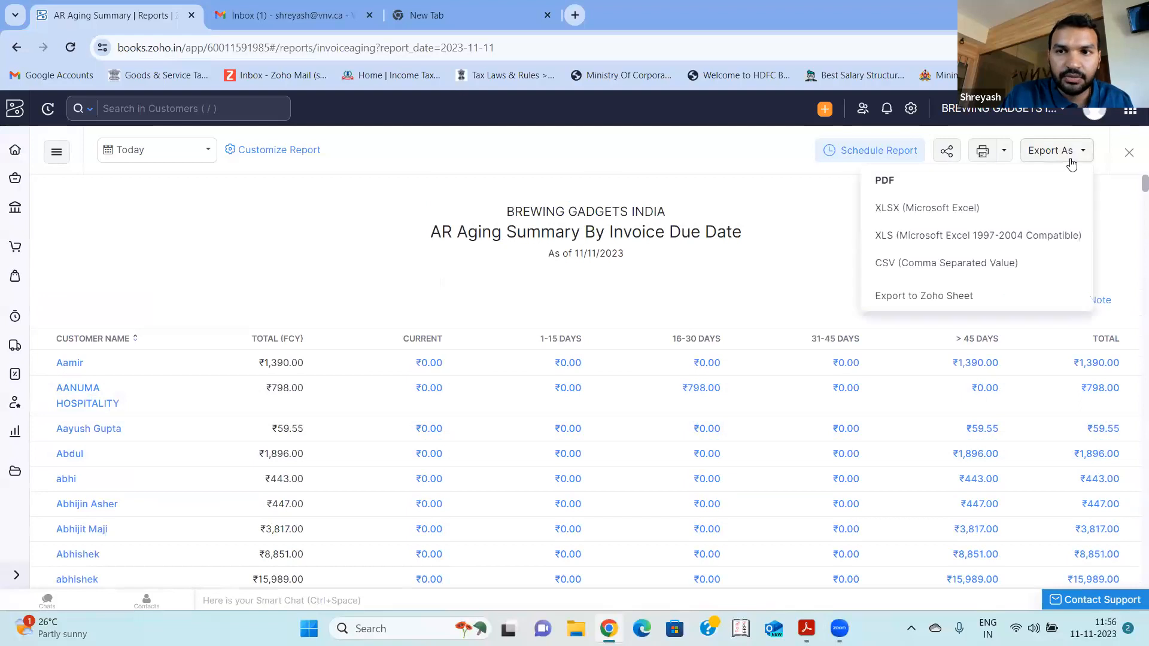
- Review the scheduling options for the AR Aging Summary report, trying a Monthly frequency, and leave them without saving
left_click(802, 250)
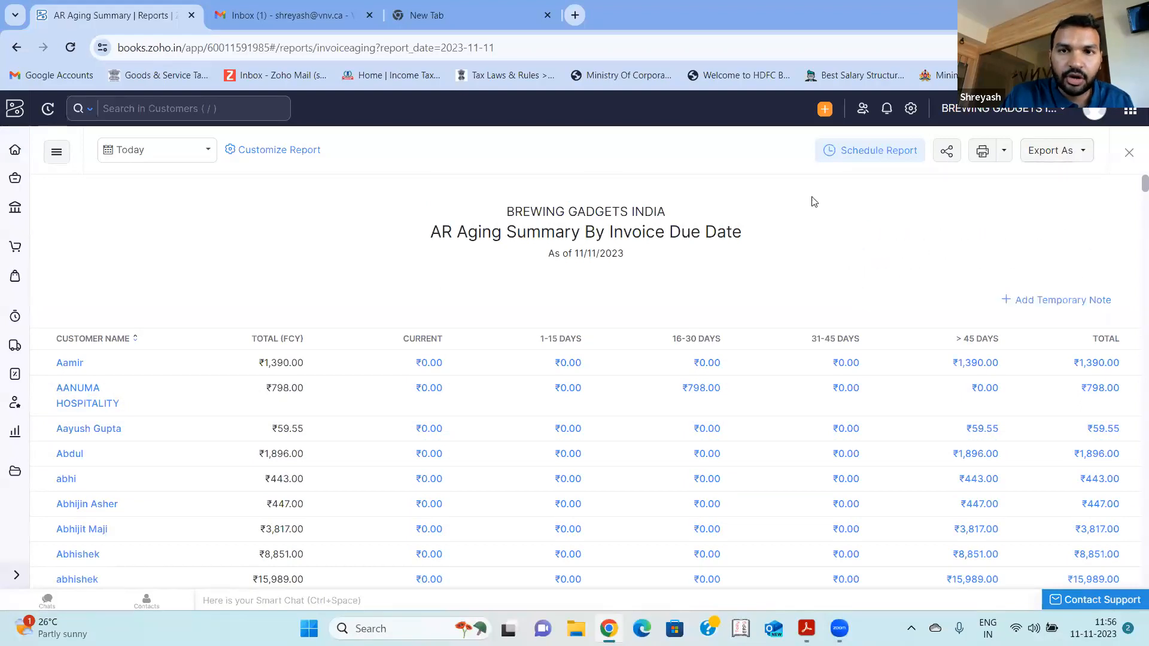
left_click(845, 154)
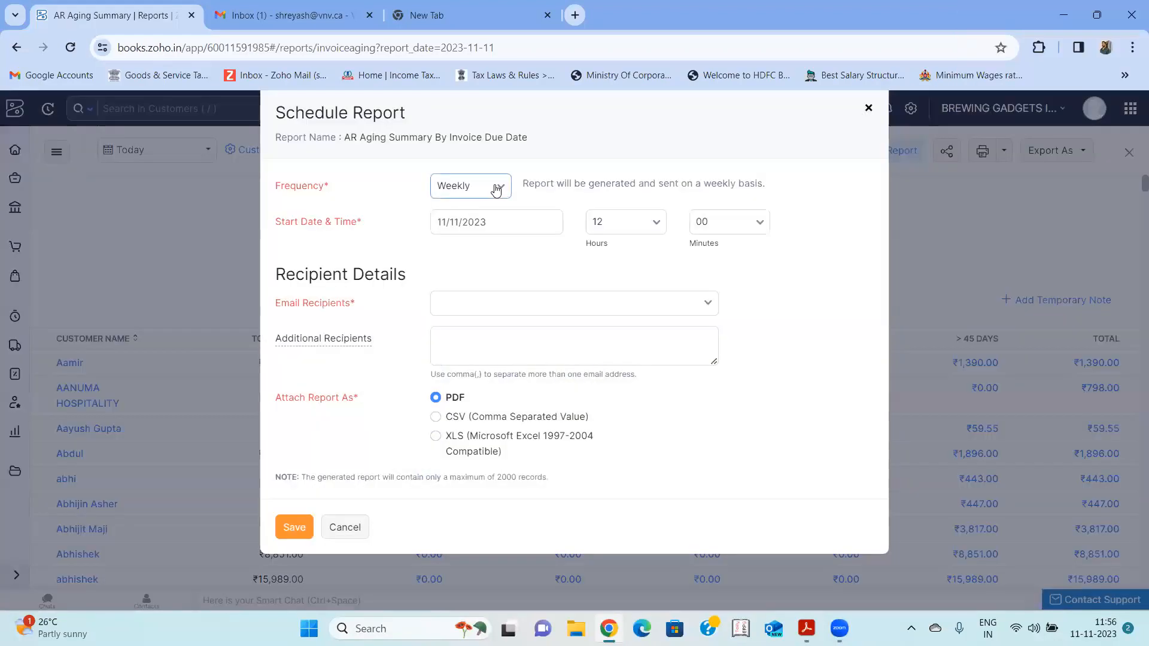
left_click(496, 189)
left_click(460, 270)
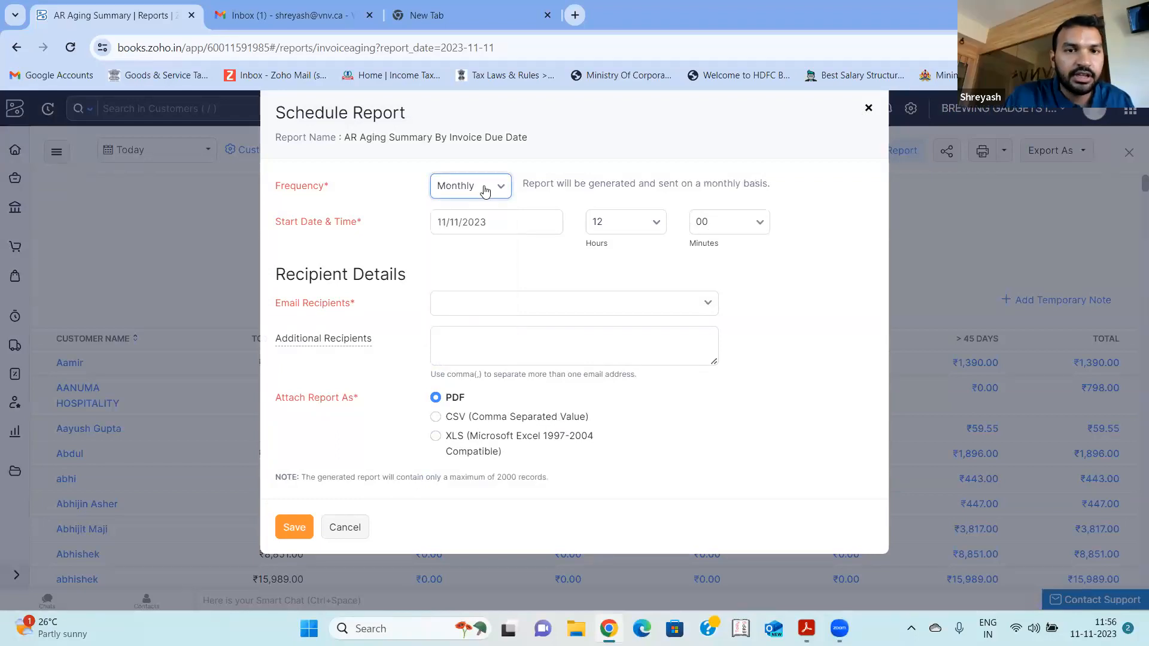
left_click(537, 306)
left_click(776, 328)
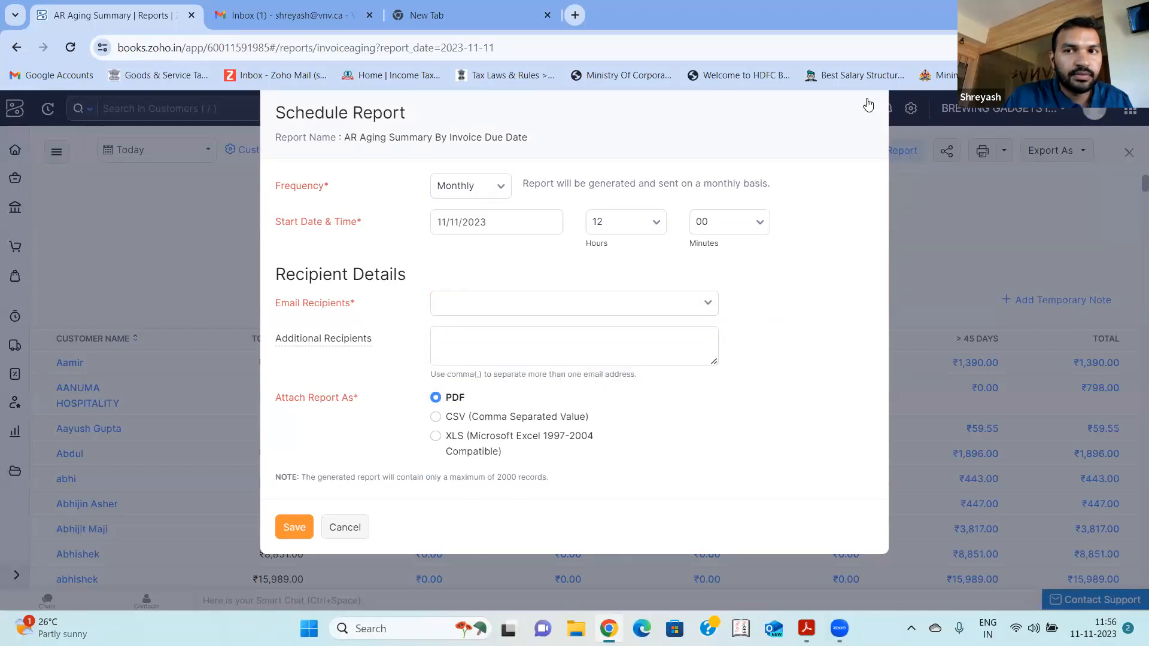
left_click(870, 108)
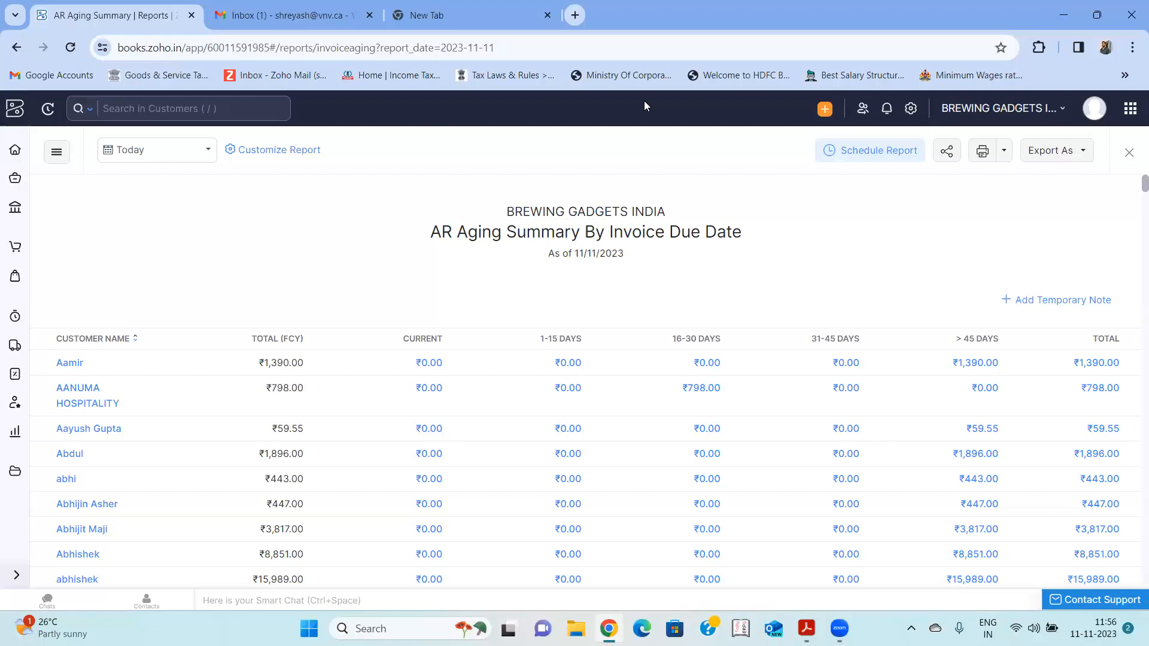
- Open the AP Aging Details report from the Payables reports and review the overdue vendor entries
left_click(17, 48)
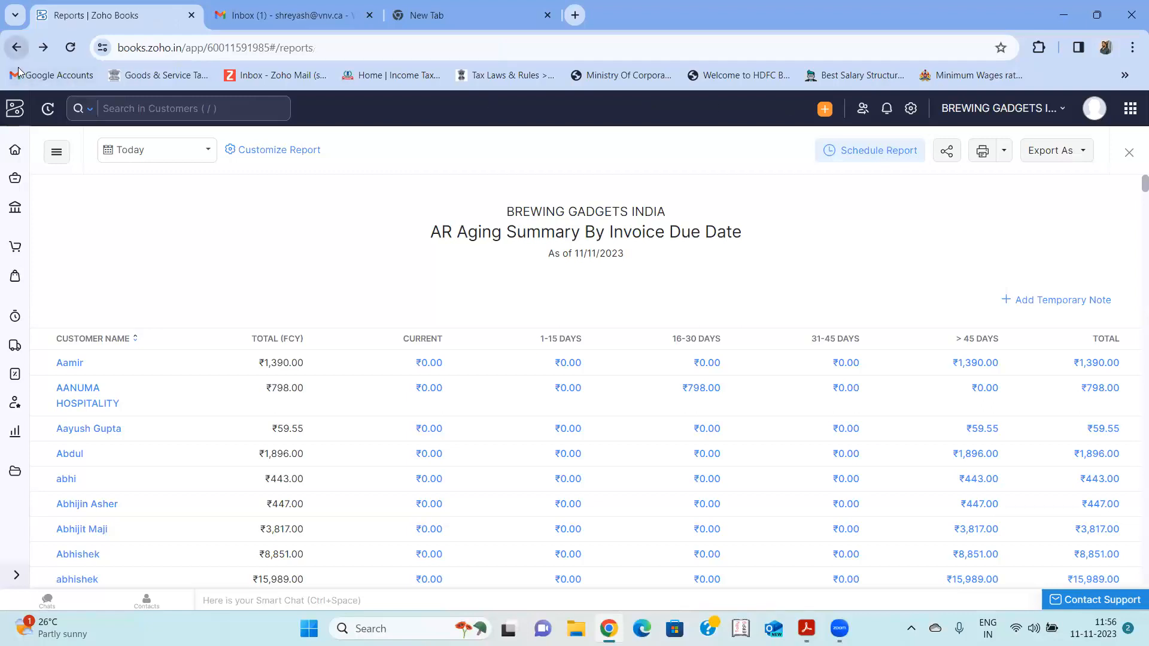
scroll(407, 372, "down", 5)
scroll(407, 373, "down", 1)
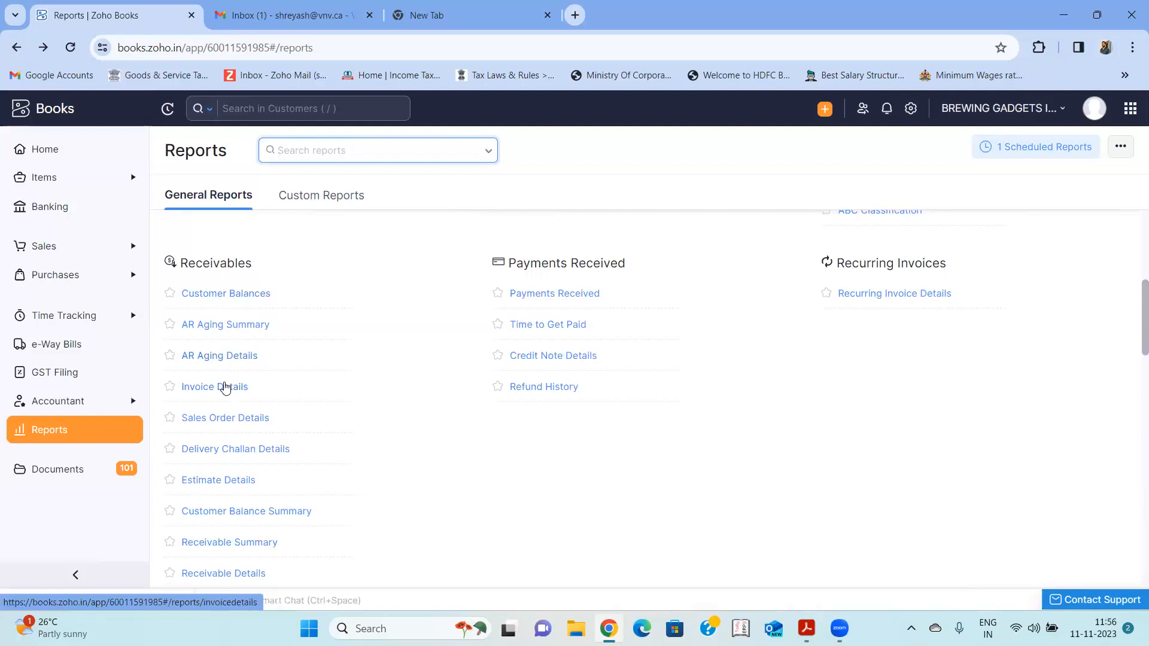
scroll(225, 388, "down", 6)
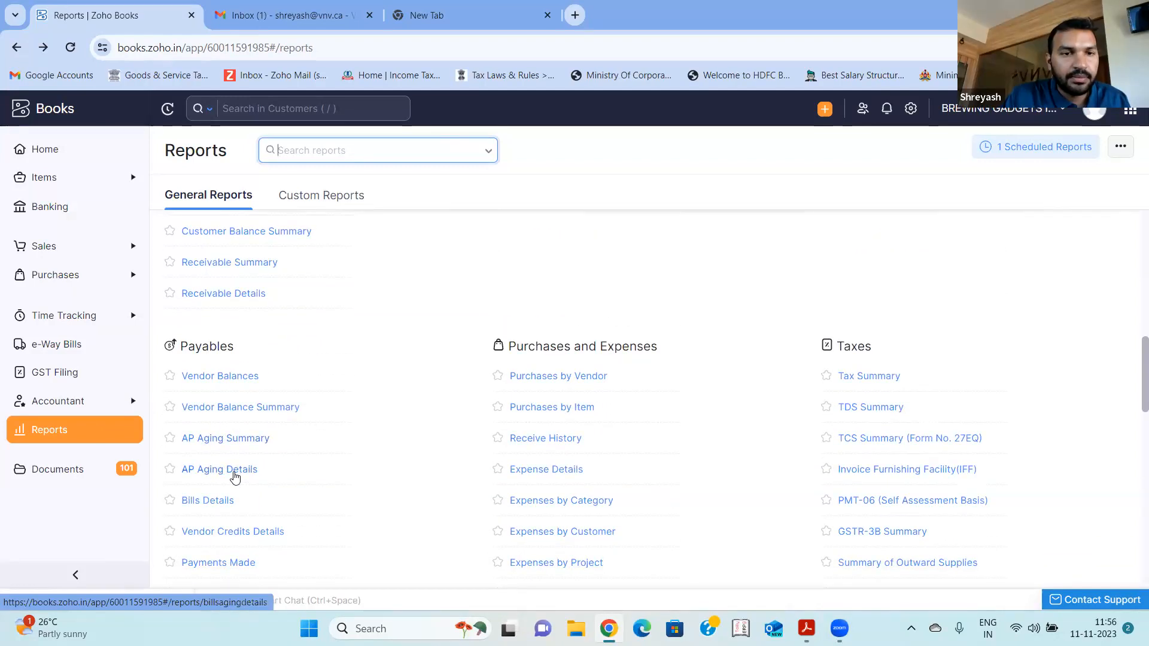
scroll(234, 475, "down", 1)
scroll(233, 476, "down", 1)
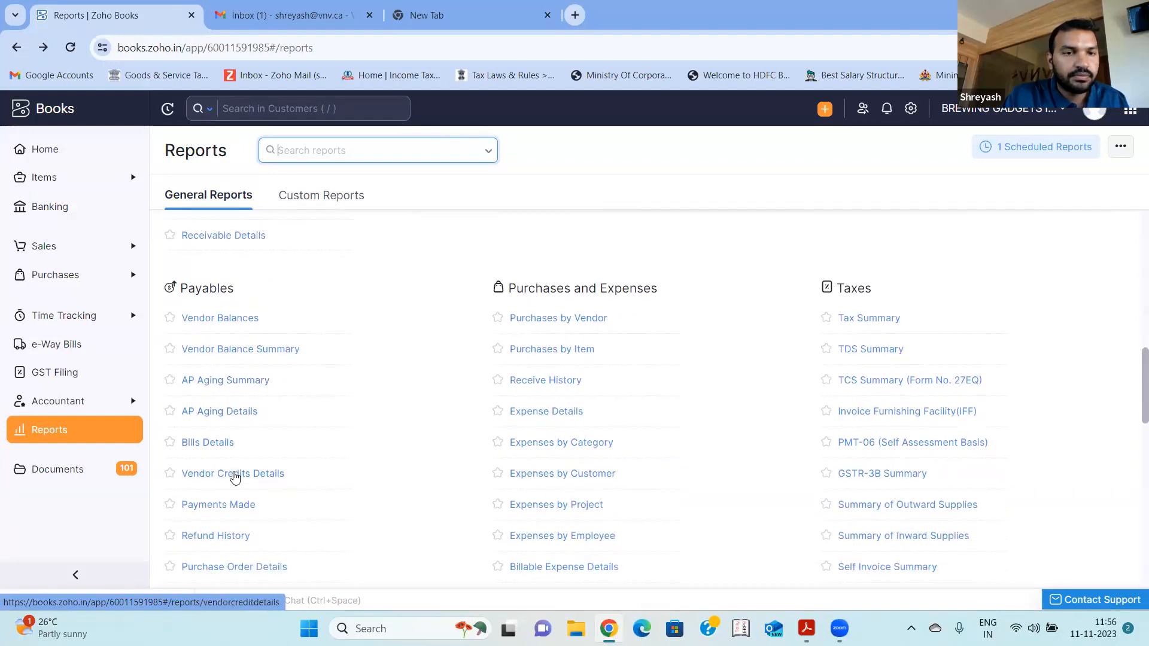
left_click(242, 411)
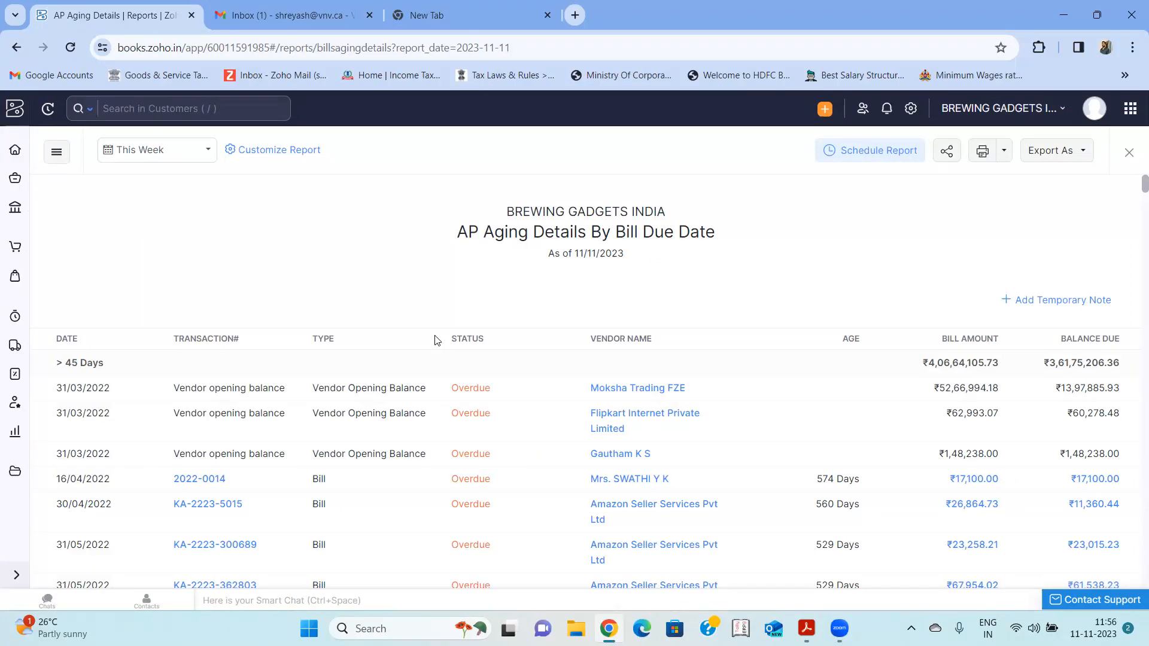
scroll(437, 341, "down", 1)
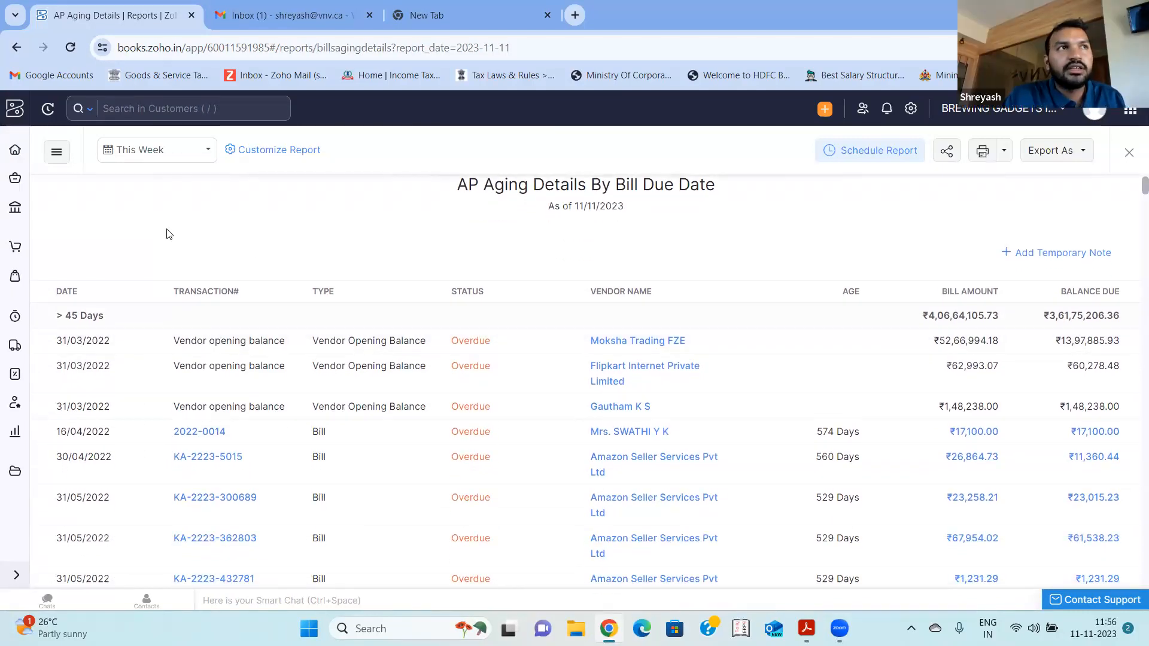
scroll(167, 234, "up", 1)
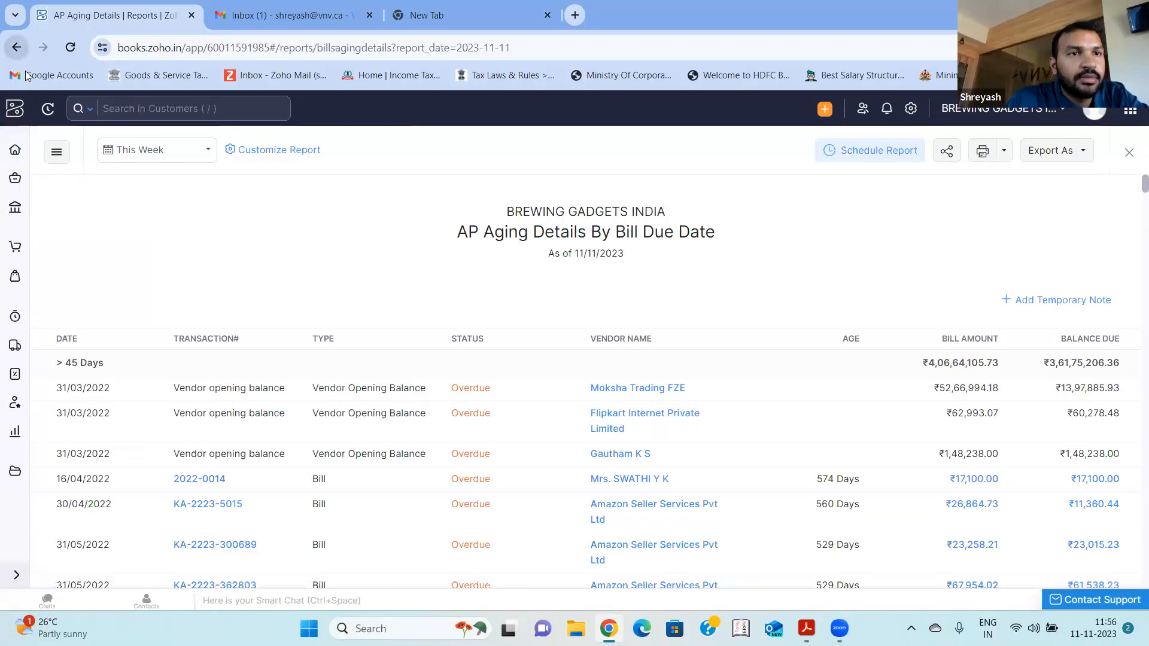
- Return to the reports list and open the Trial Balance from the Accountant reports
left_click(16, 48)
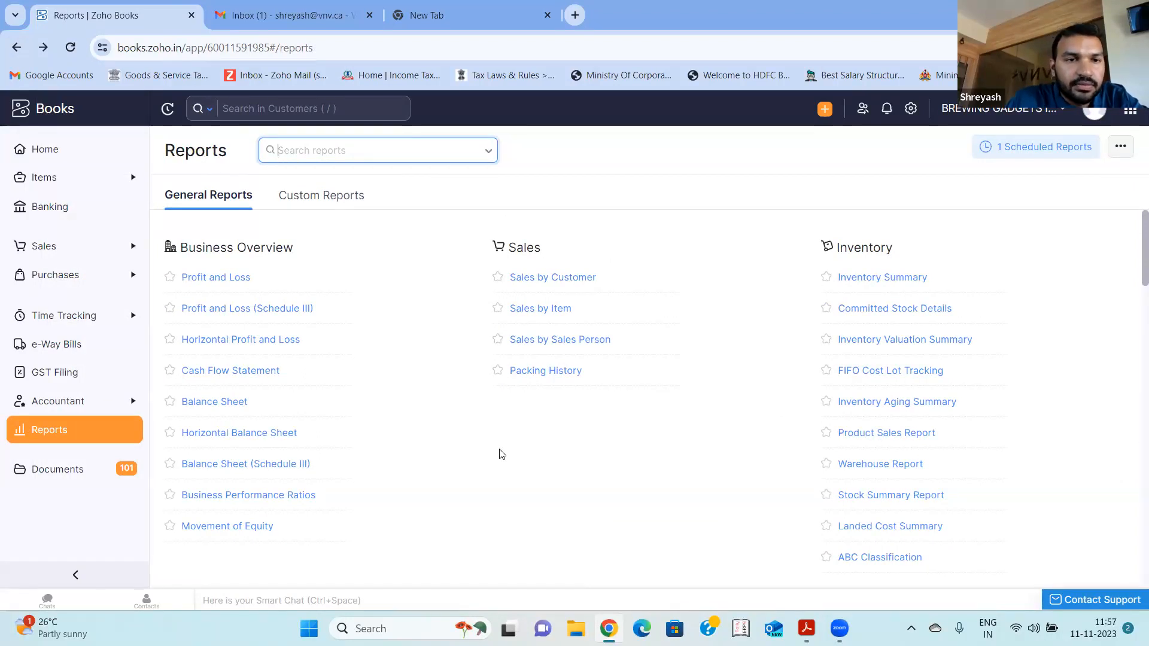
scroll(559, 459, "down", 13)
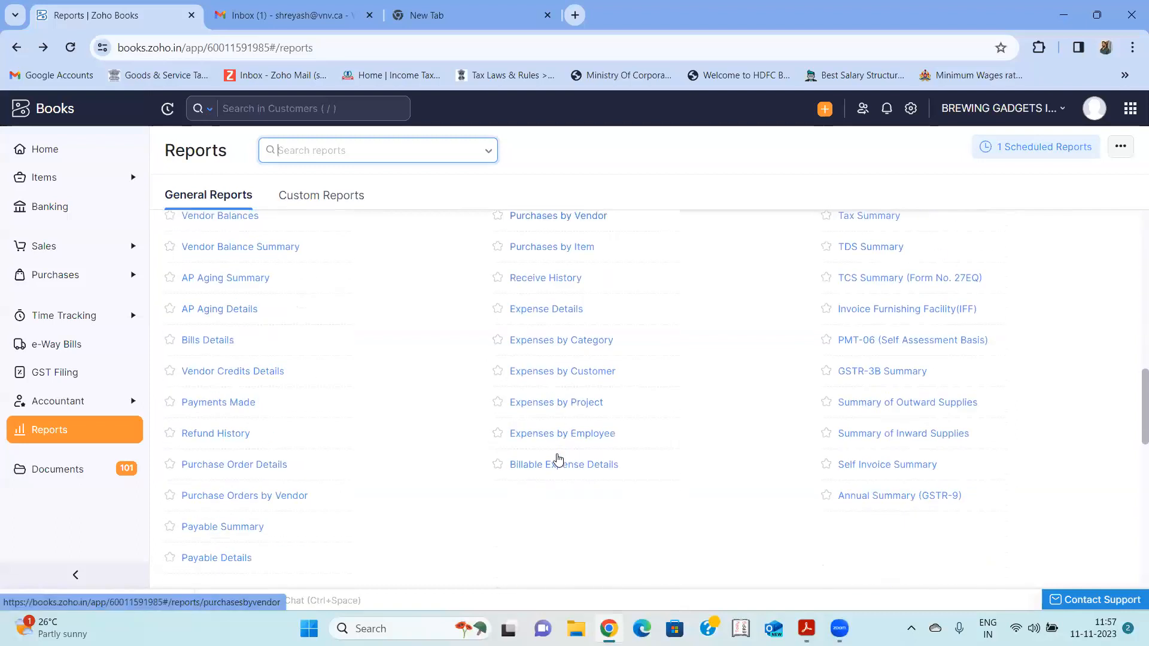
scroll(559, 459, "down", 7)
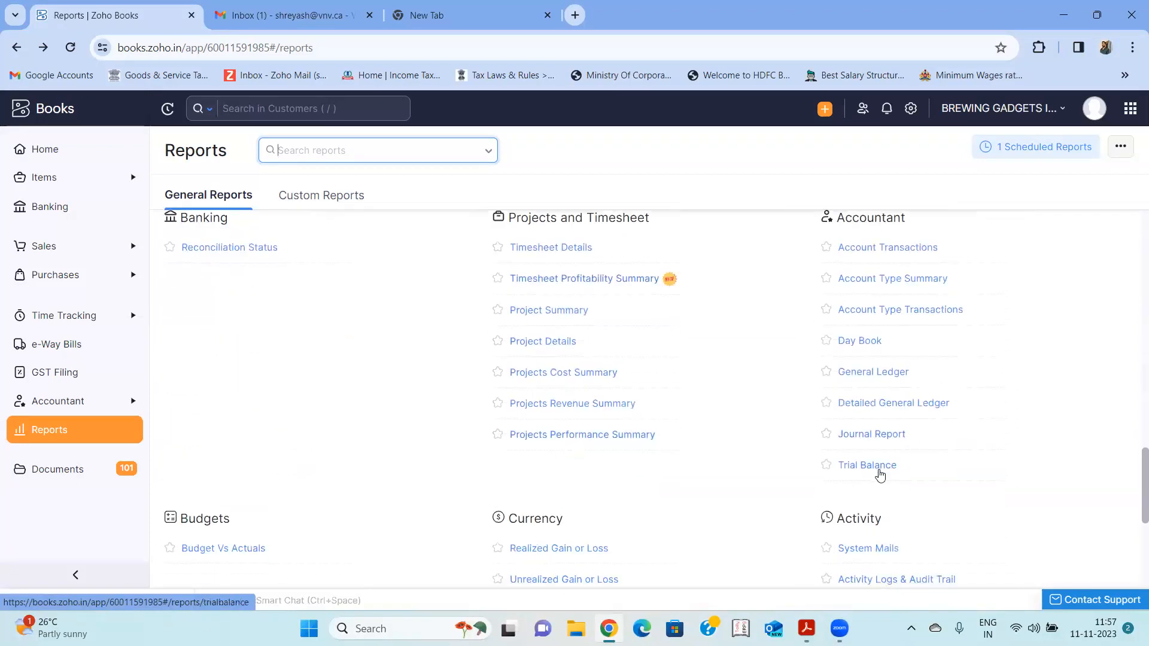
left_click(873, 467)
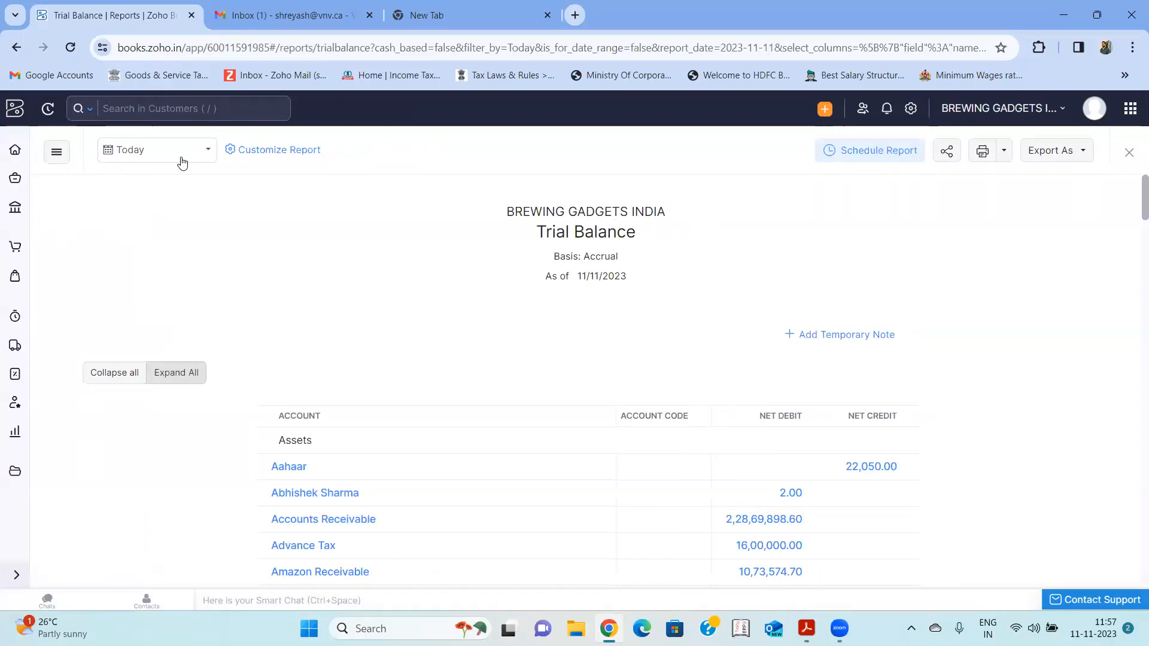
- Open the Exception Report from the Activity reports and look through this month's updated entries
left_click(18, 433)
scroll(347, 448, "down", 2)
scroll(347, 447, "down", 5)
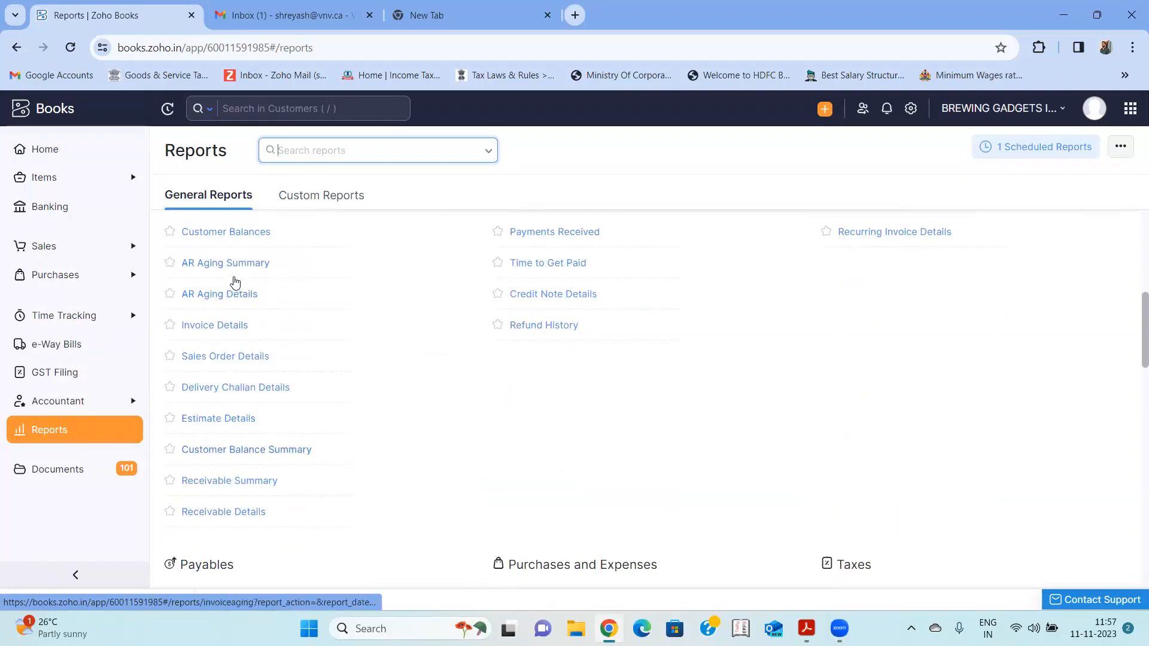
scroll(367, 347, "down", 15)
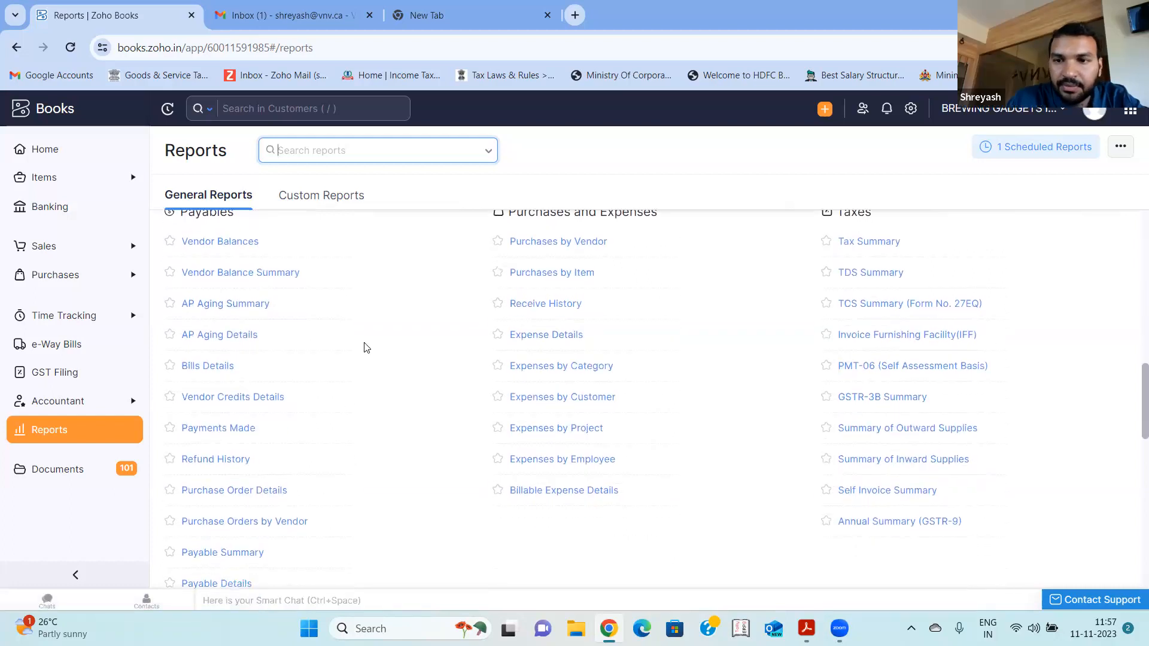
scroll(367, 348, "down", 4)
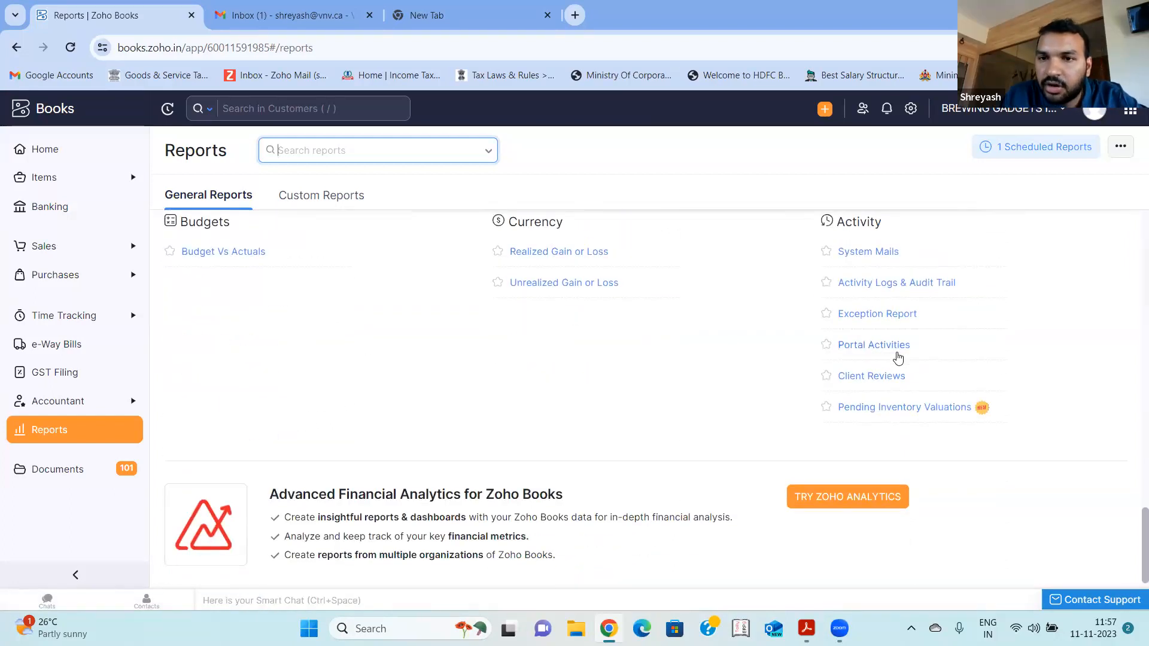
left_click(878, 313)
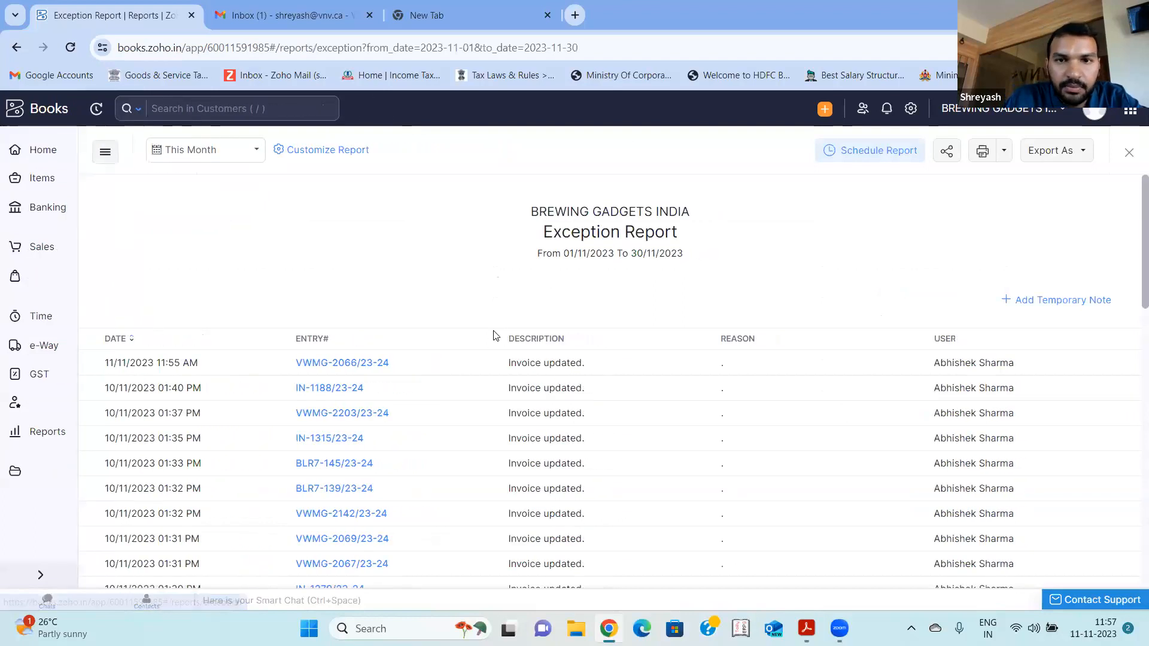
scroll(475, 432, "down", 10)
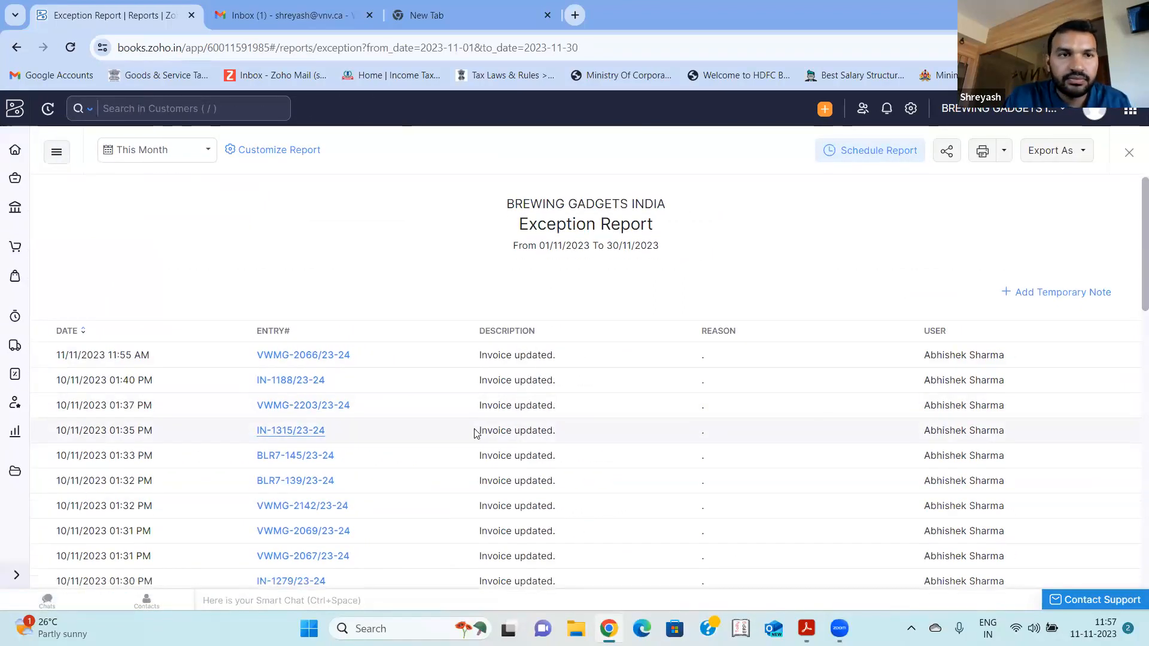
scroll(474, 431, "up", 5)
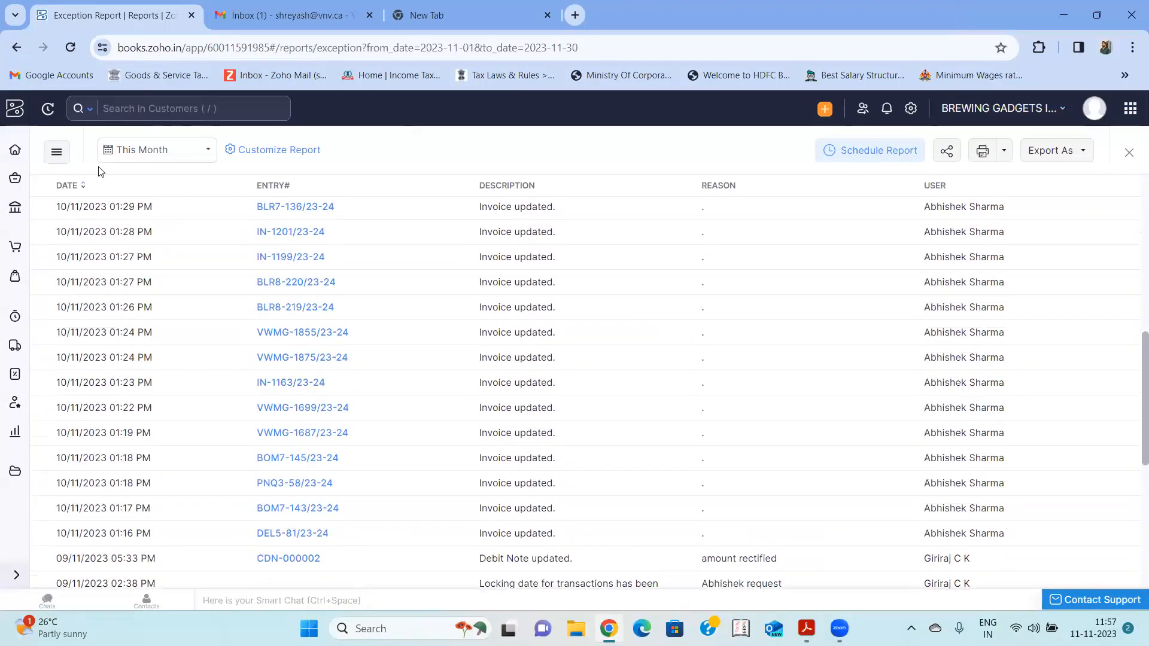
- Go back to the reports list and reopen the Exception Report for another look
left_click(17, 48)
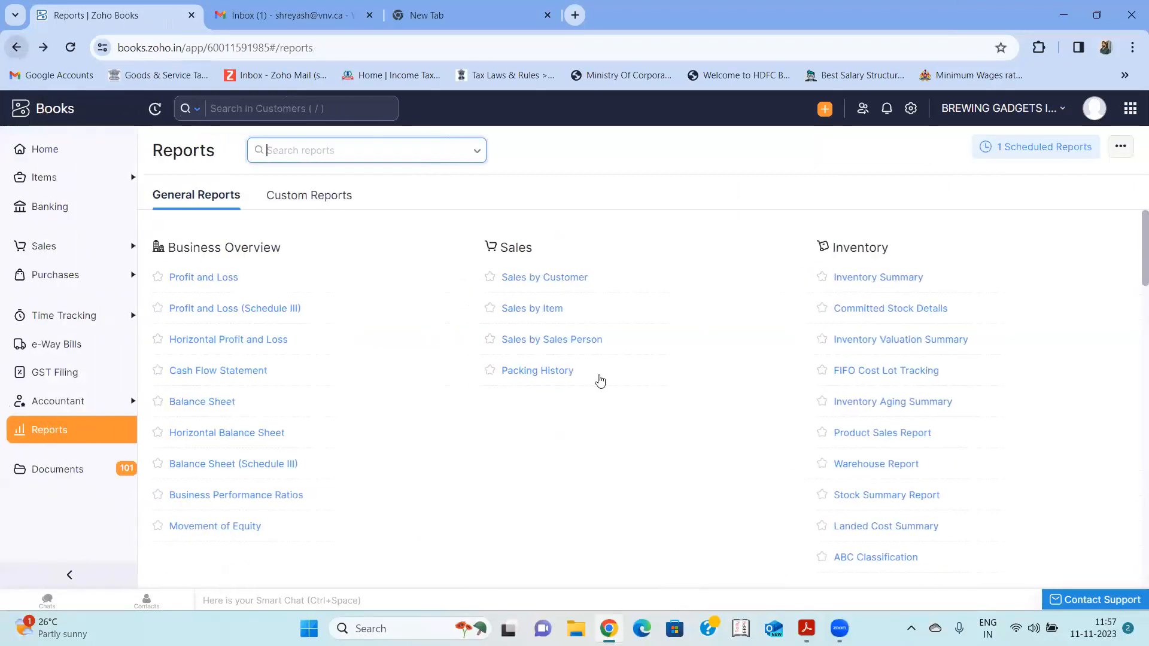
scroll(601, 381, "down", 12)
scroll(600, 382, "down", 10)
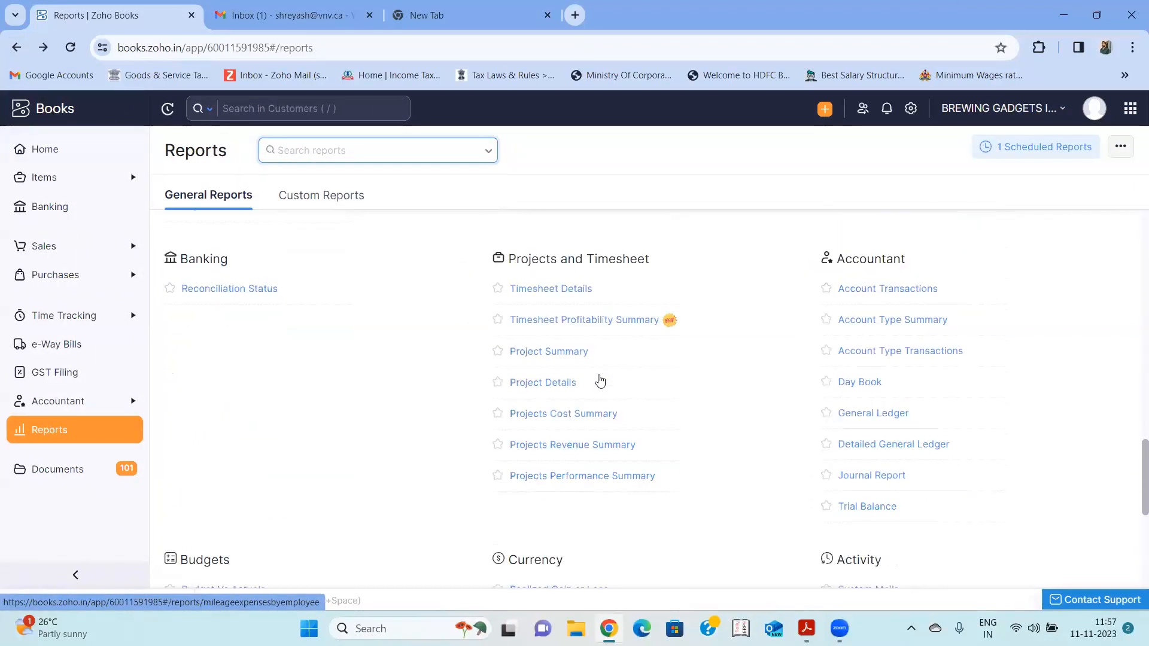
scroll(762, 443, "down", 1)
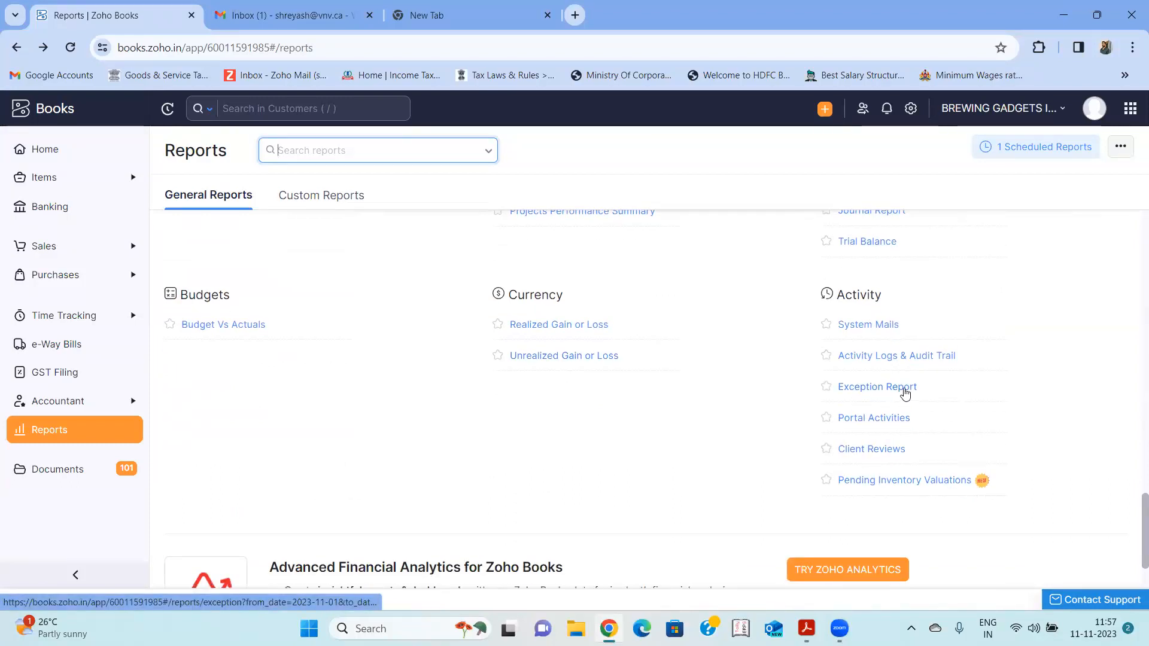
left_click(905, 393)
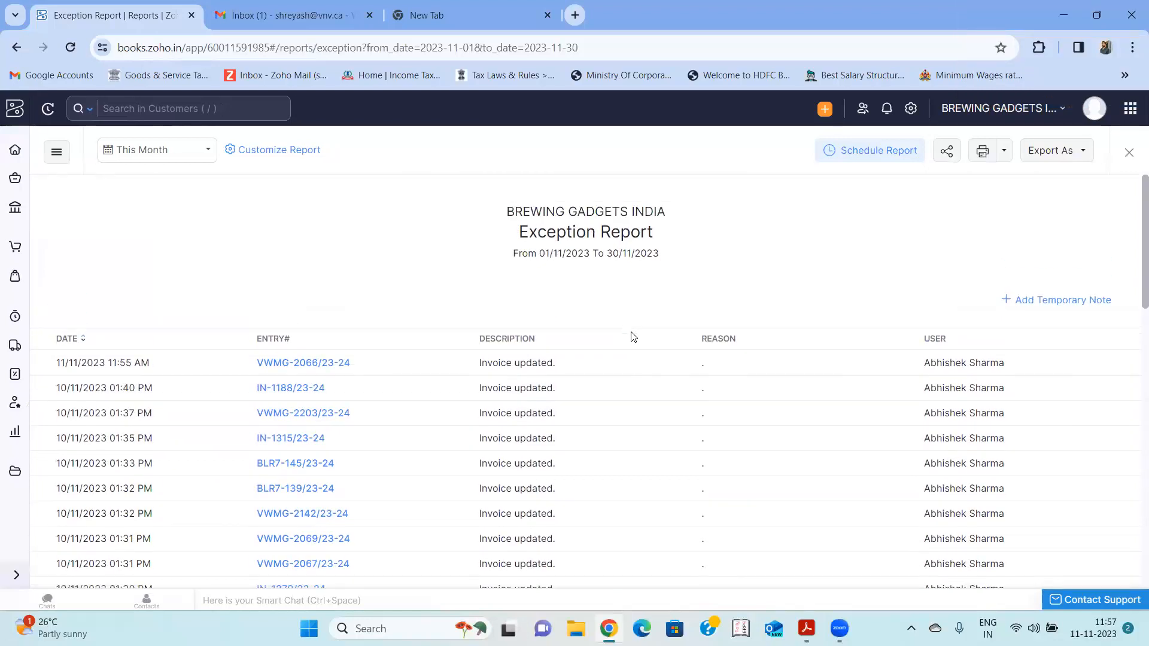
- View the Profit and Loss (Schedule III) report and return to the reports list
left_click(16, 47)
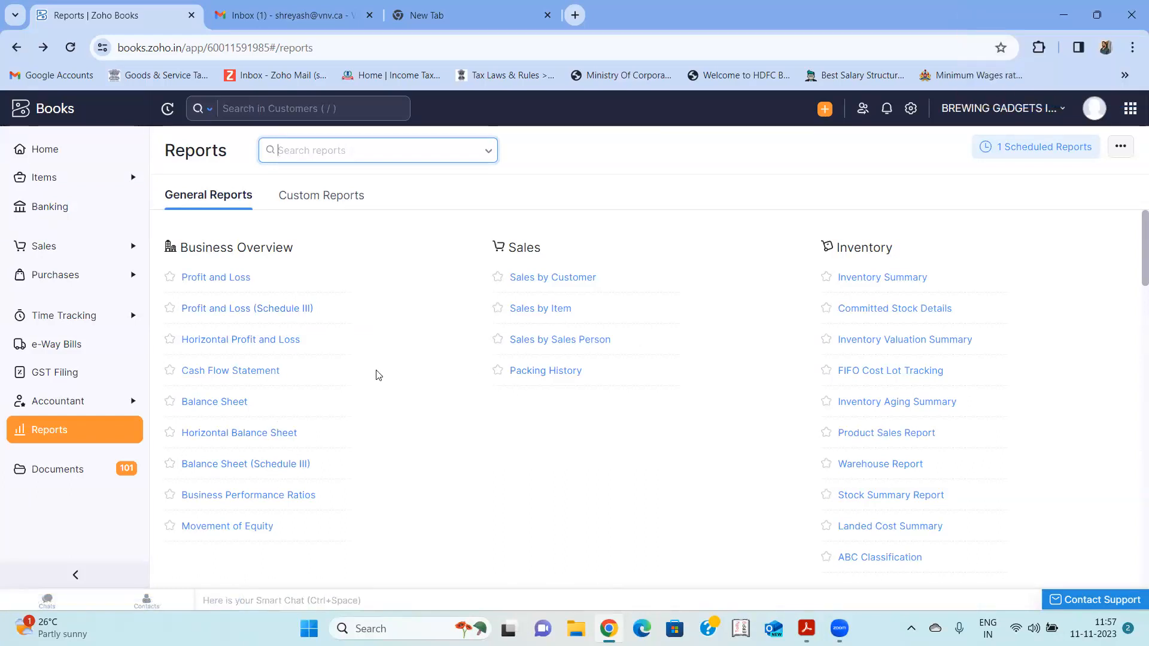
left_click(256, 310)
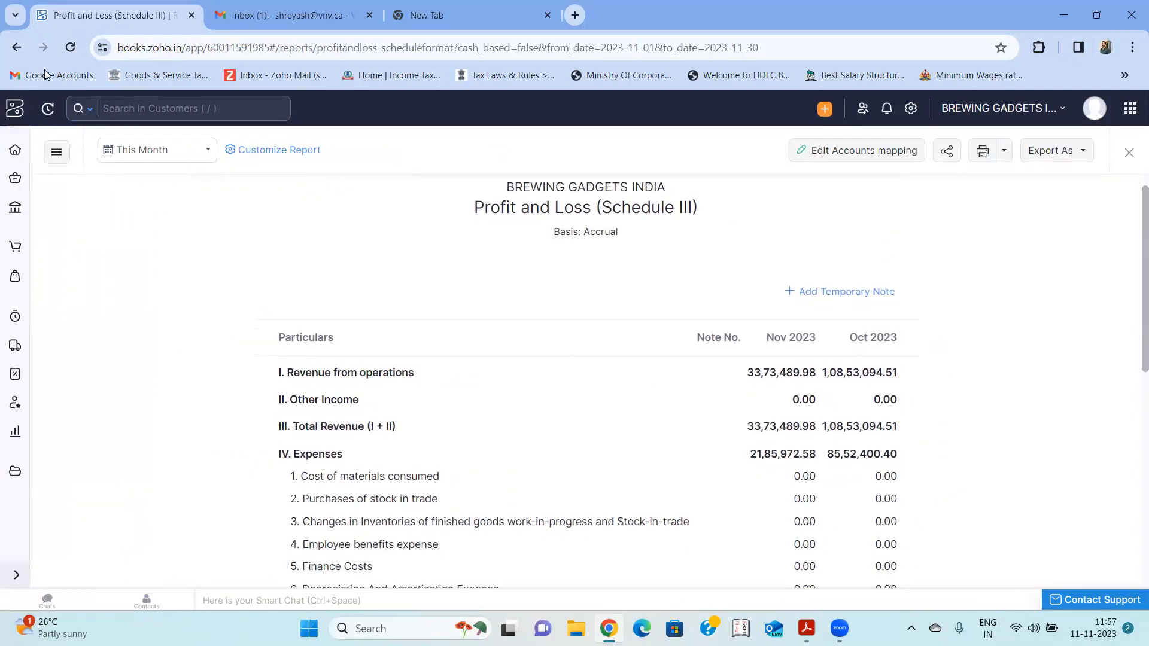
left_click(17, 47)
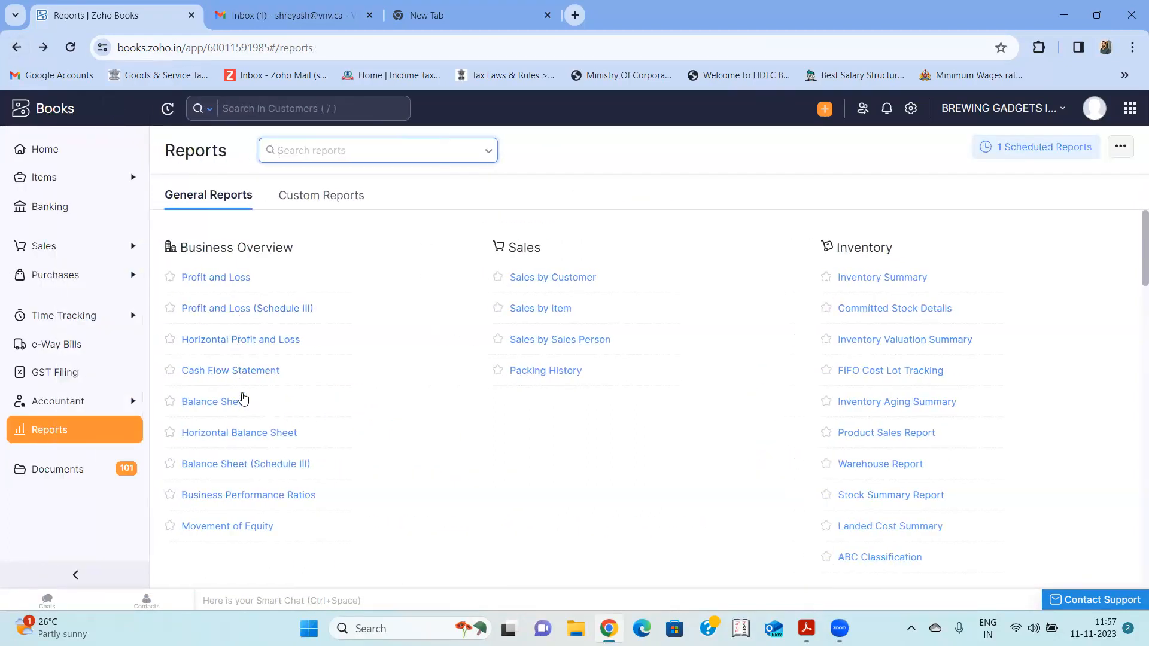
- Open the Balance Sheet (Schedule III) report and review it from equity and liabilities down to total assets
left_click(254, 463)
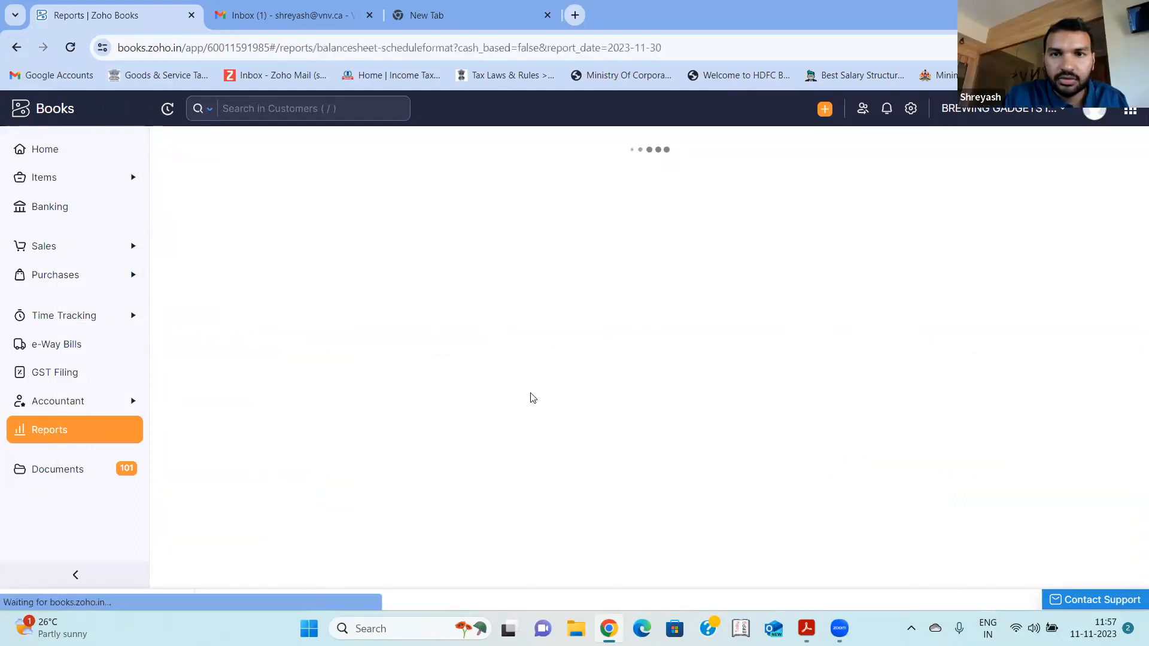
scroll(533, 399, "down", 1)
scroll(533, 398, "up", 1)
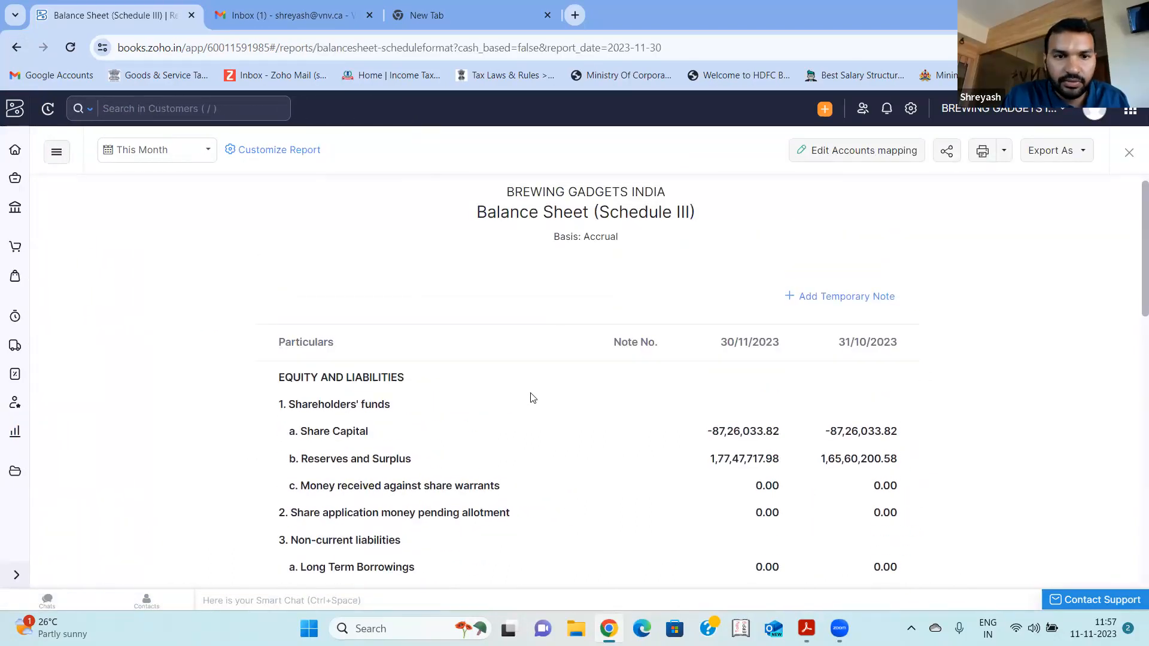
scroll(533, 399, "down", 8)
scroll(533, 399, "down", 5)
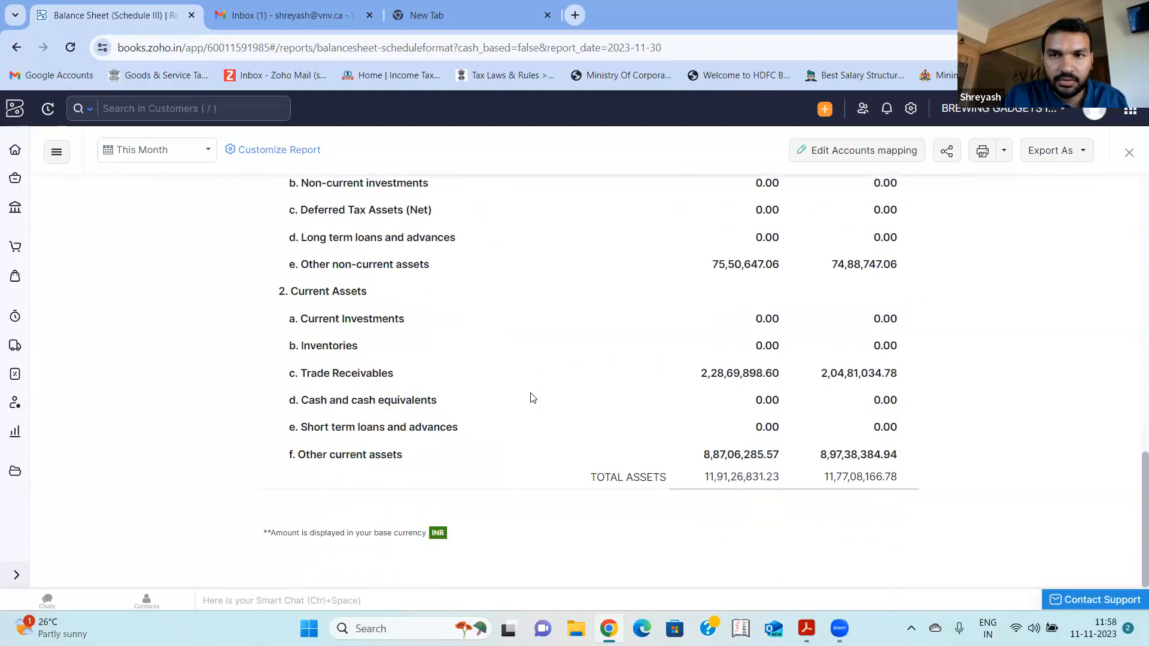
scroll(534, 398, "up", 13)
- Switch to the Nautilas Demo organization, display its home dashboard and expand the Sales section
left_click(980, 114)
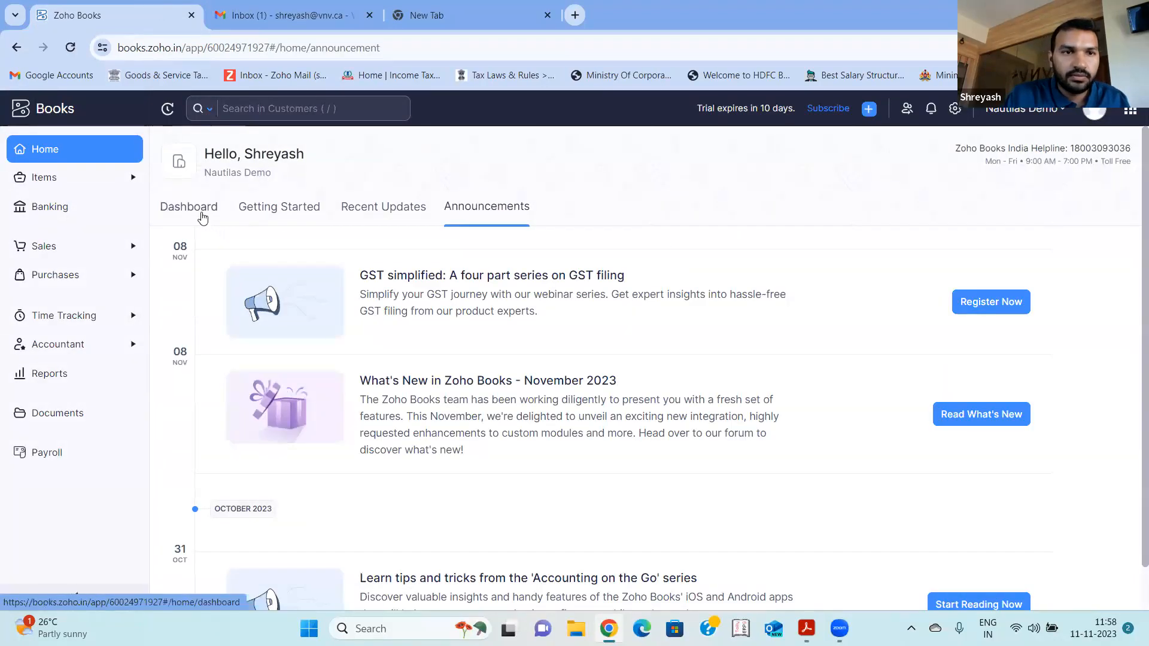
left_click(202, 215)
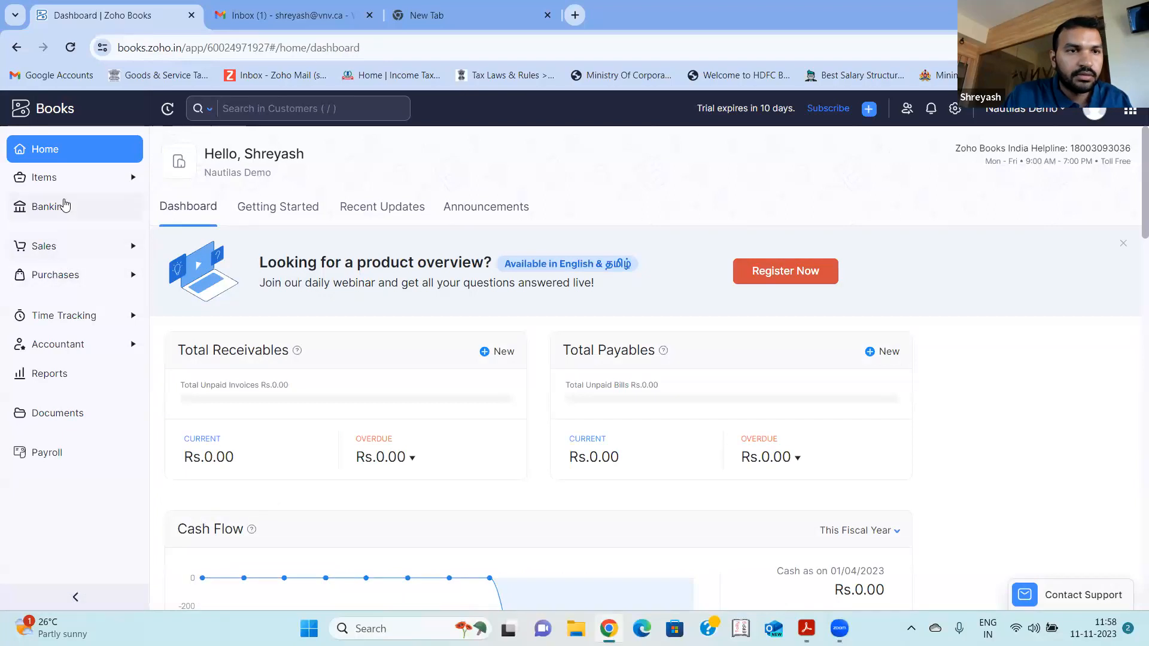
left_click(66, 247)
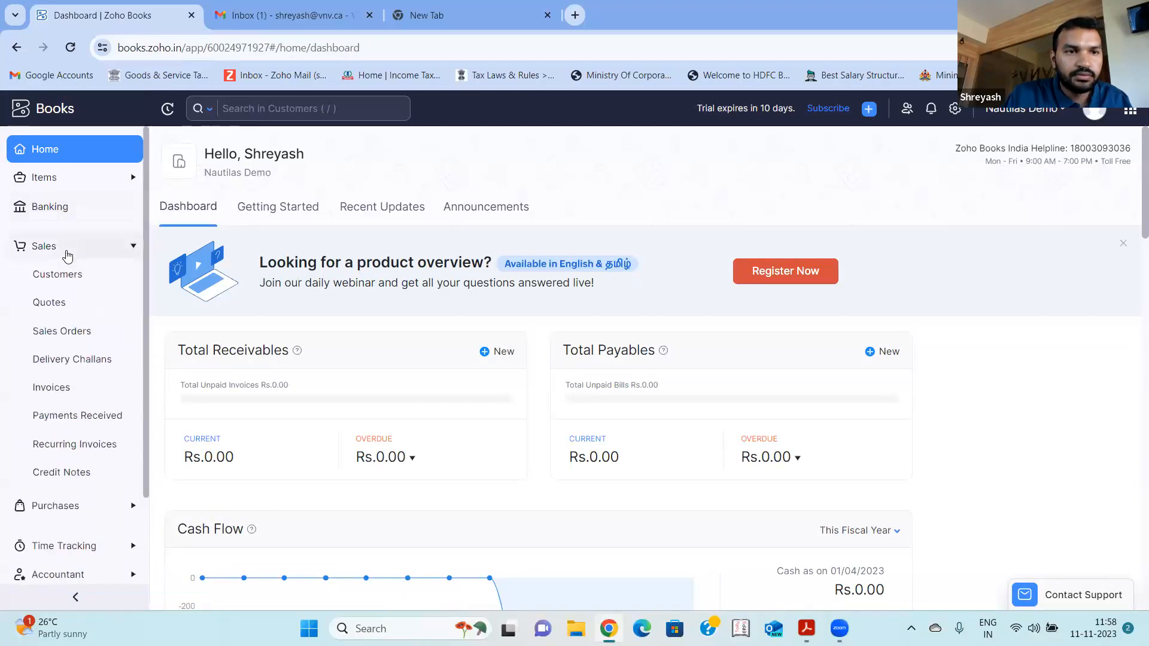
- Open the draft invoice's payment form and try to record a received amount of 2000
left_click(51, 388)
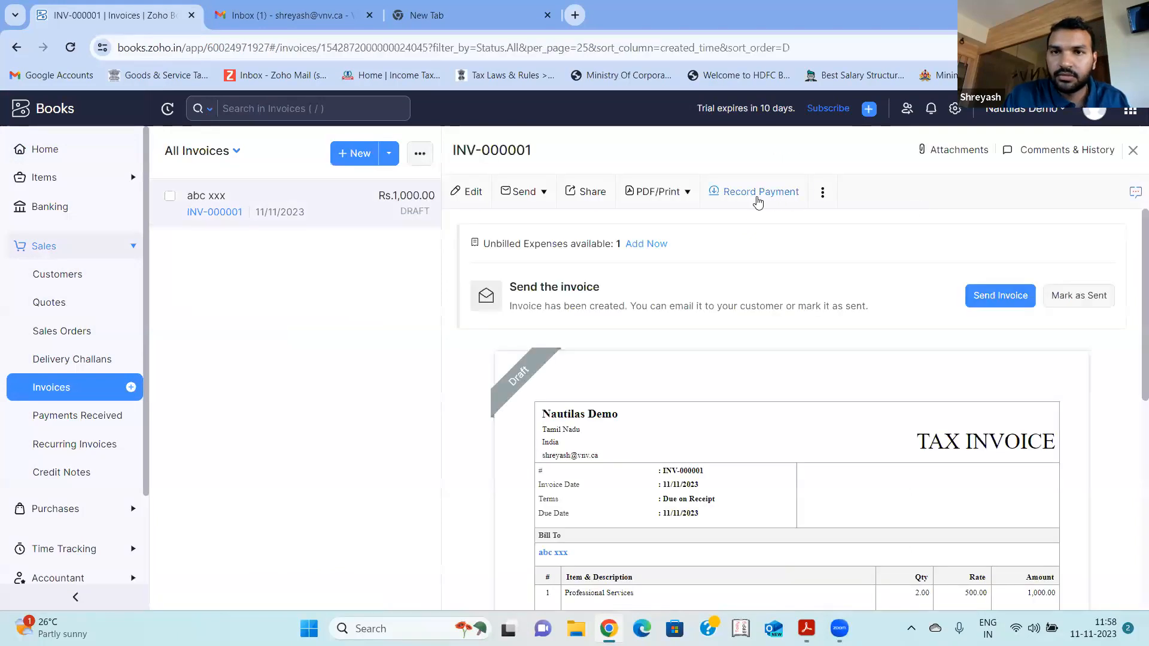
left_click(757, 201)
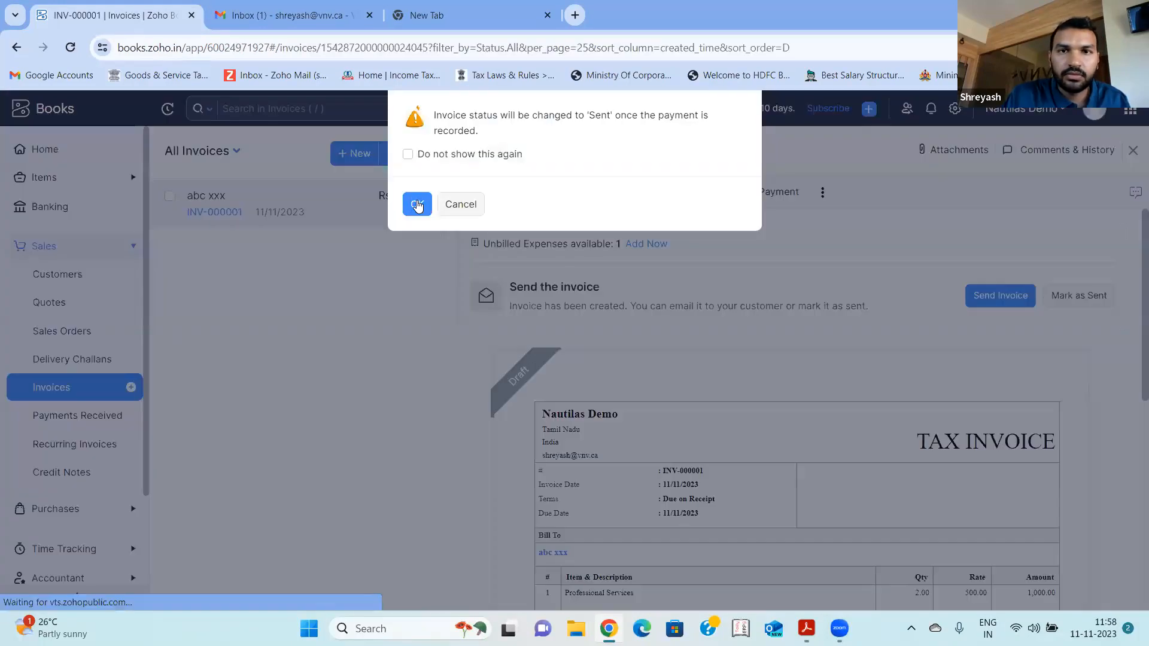
left_click(417, 204)
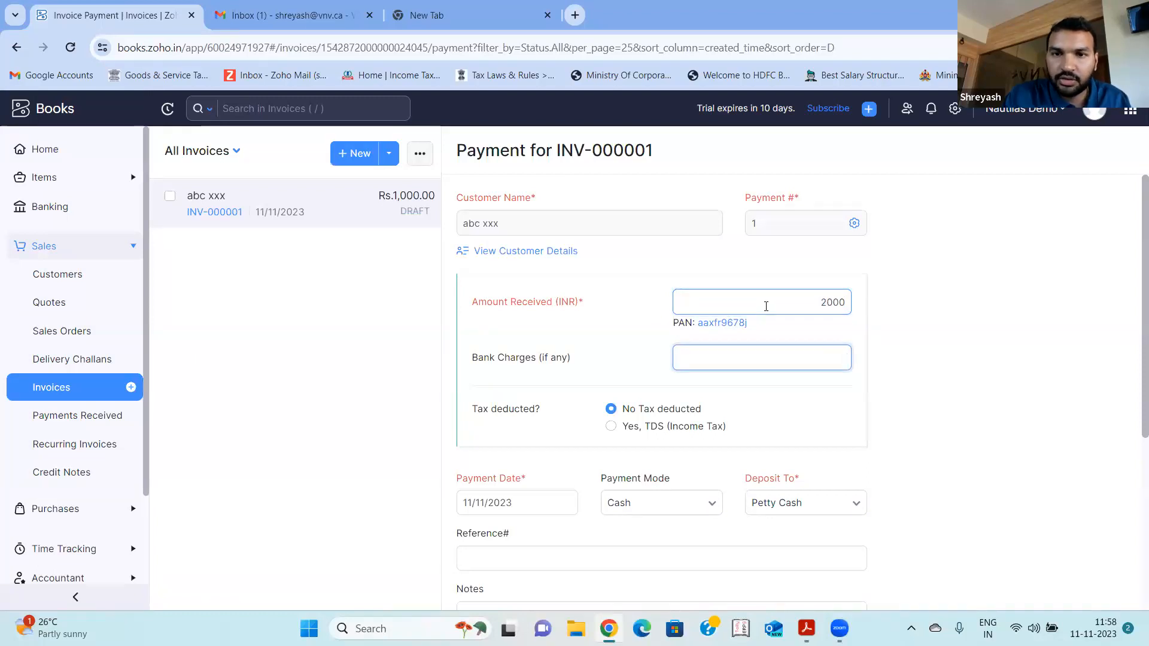
scroll(766, 306, "down", 5)
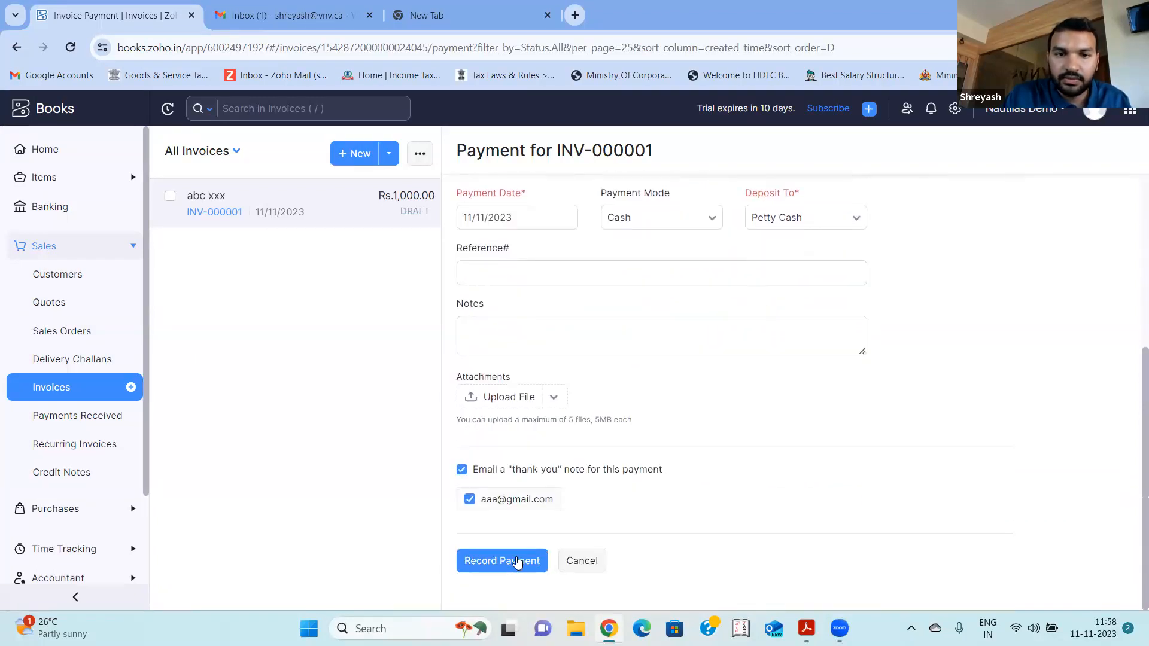
left_click(516, 557)
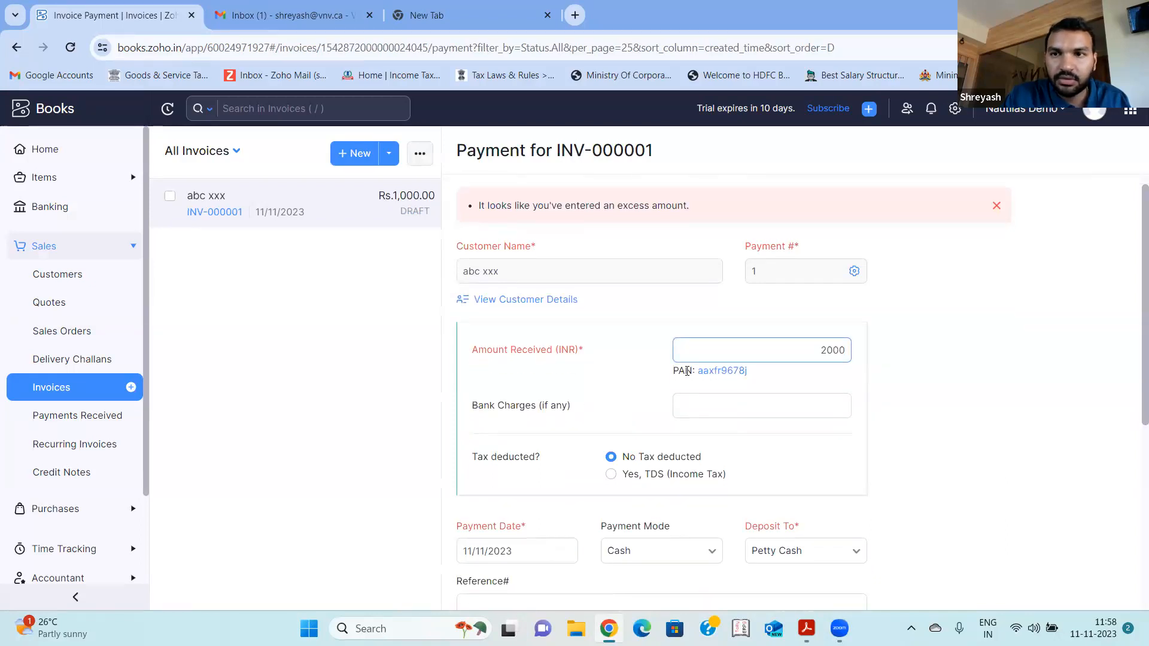
- Dismiss the excess-amount error, set the amount received to 1000 and record the invoice payment
left_click(997, 207)
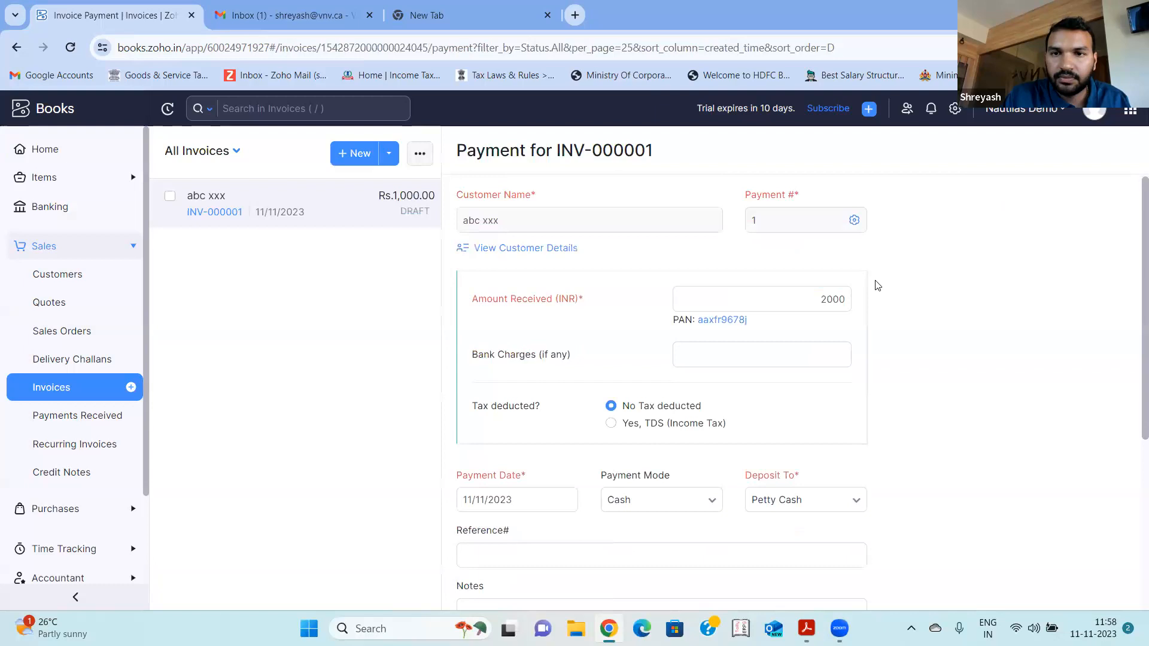
left_click(802, 300)
key("Tab")
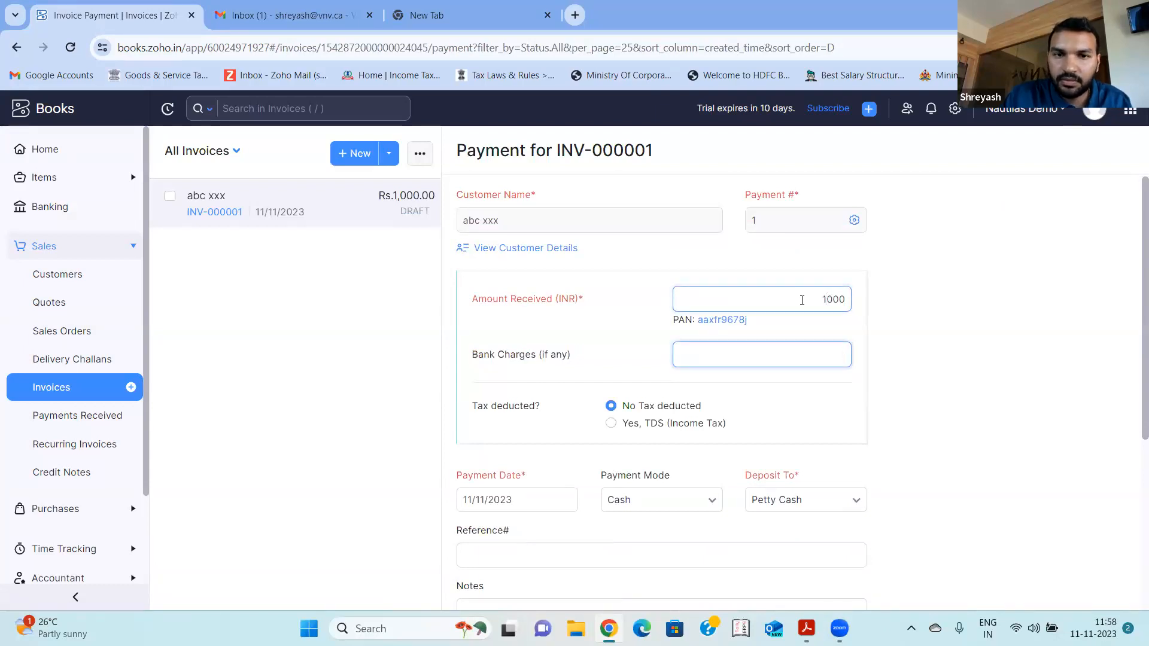
scroll(560, 545, "down", 5)
left_click(529, 567)
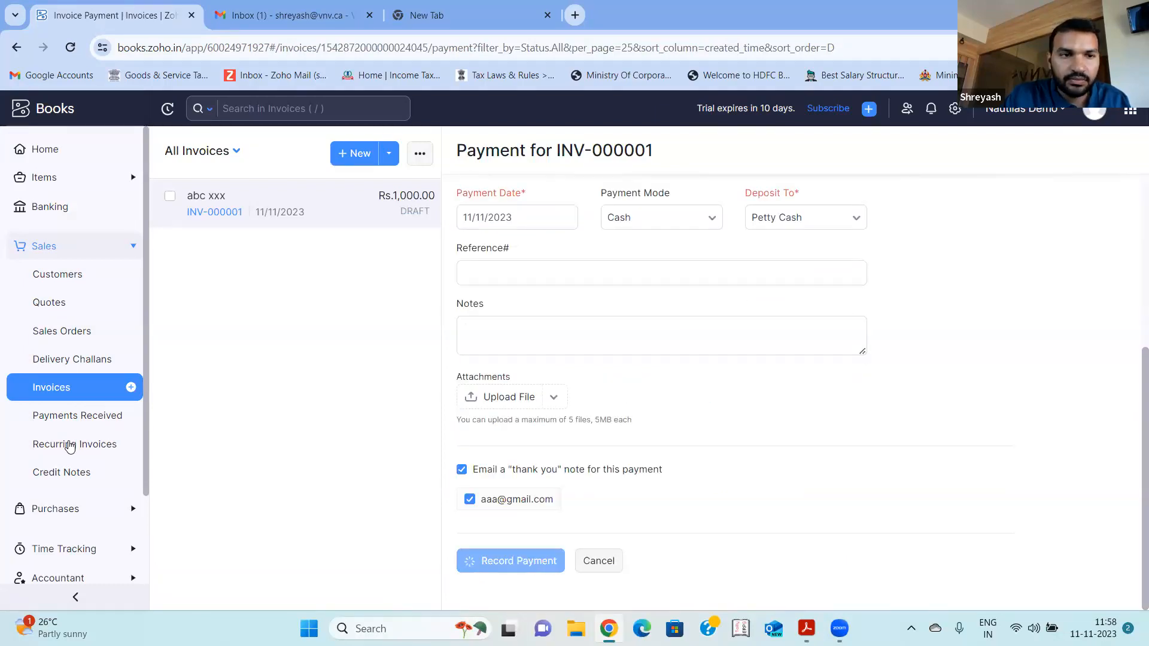
- Start a new entry in Payments Received for the existing customer with an amount received of 1000 INR
left_click(66, 417)
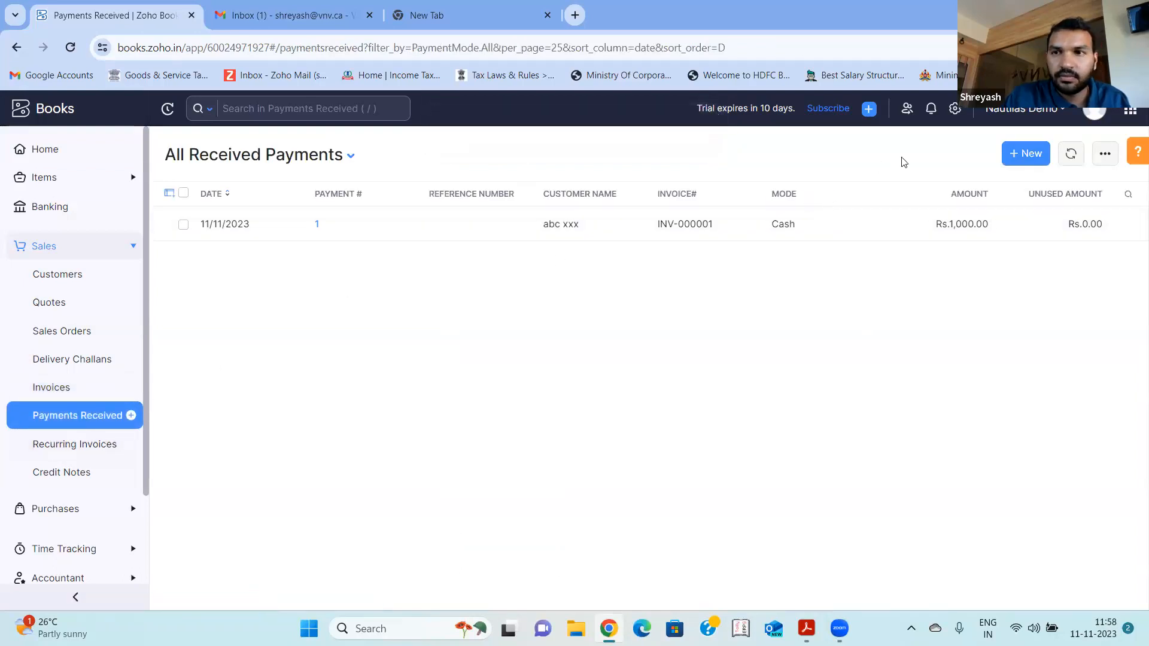
left_click(1025, 157)
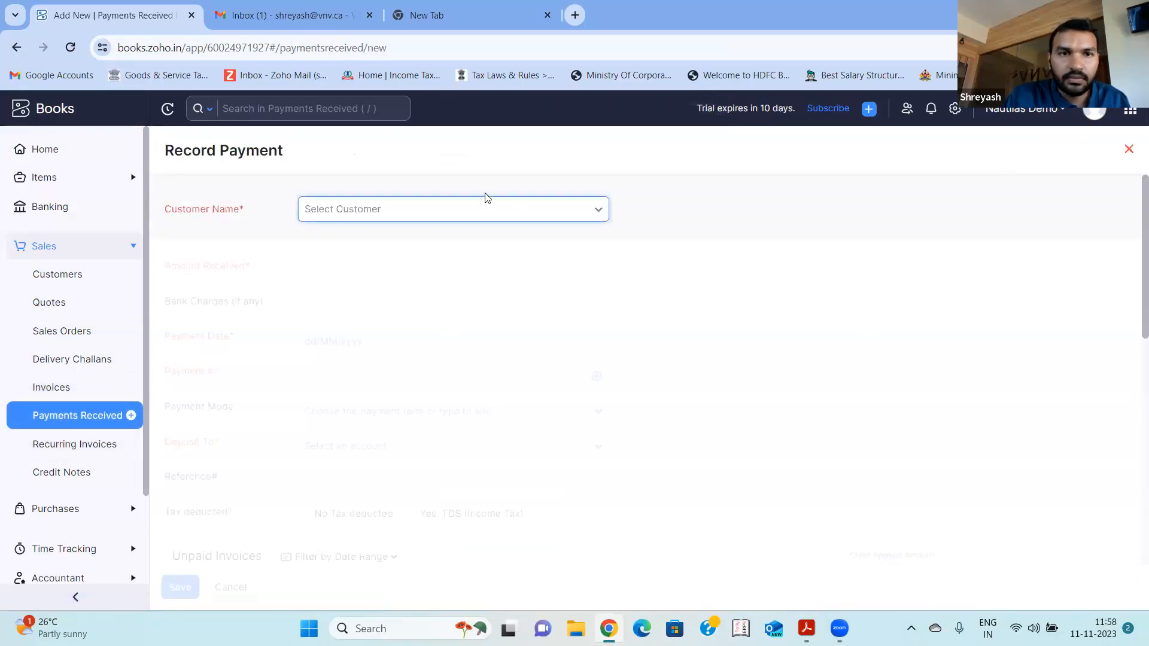
left_click(484, 214)
left_click(434, 274)
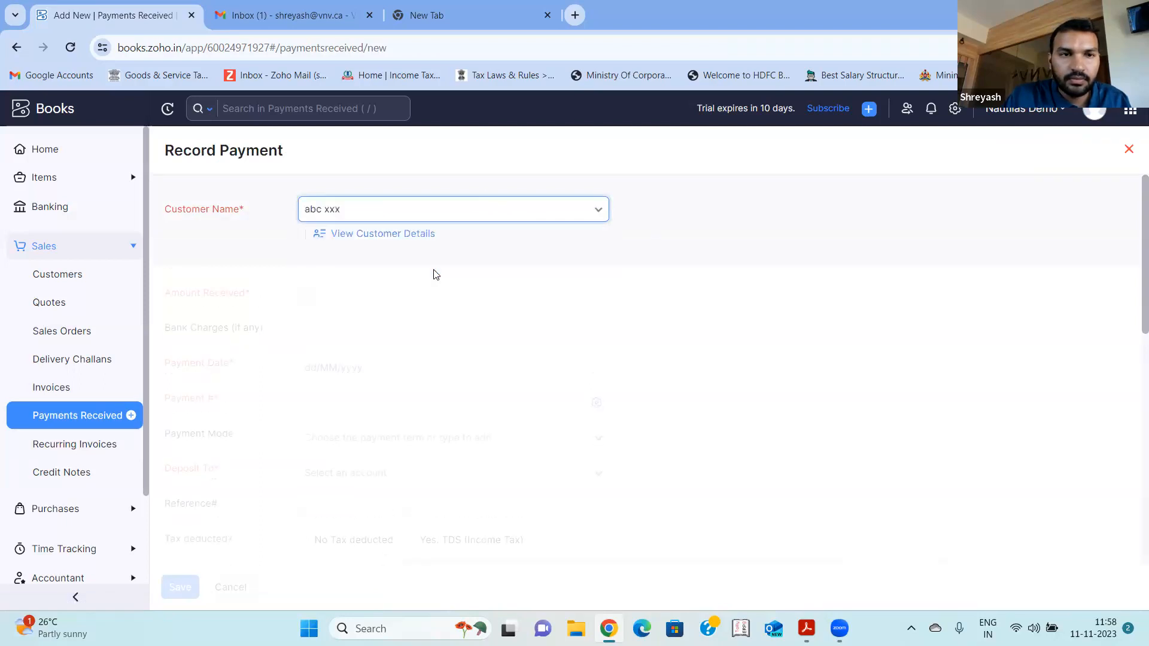
left_click(413, 303)
type("1000")
key("Tab")
- Check the remaining payment details and save the payment, storing the excess amount as an overpayment from the customer
scroll(412, 303, "down", 1)
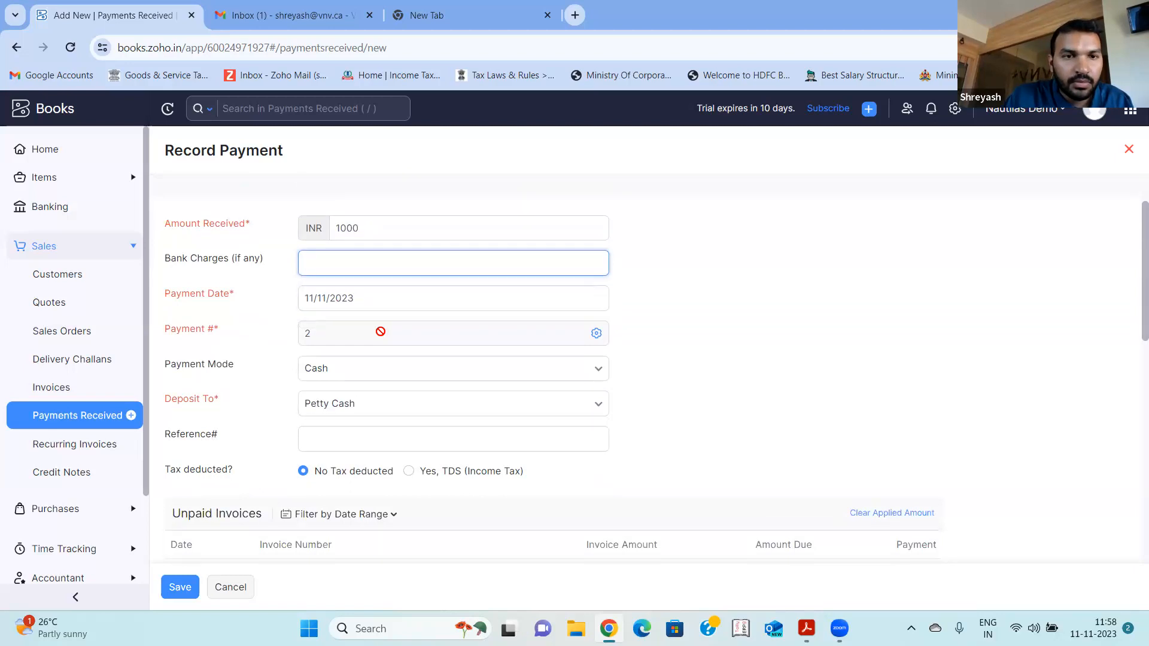
scroll(364, 416, "down", 1)
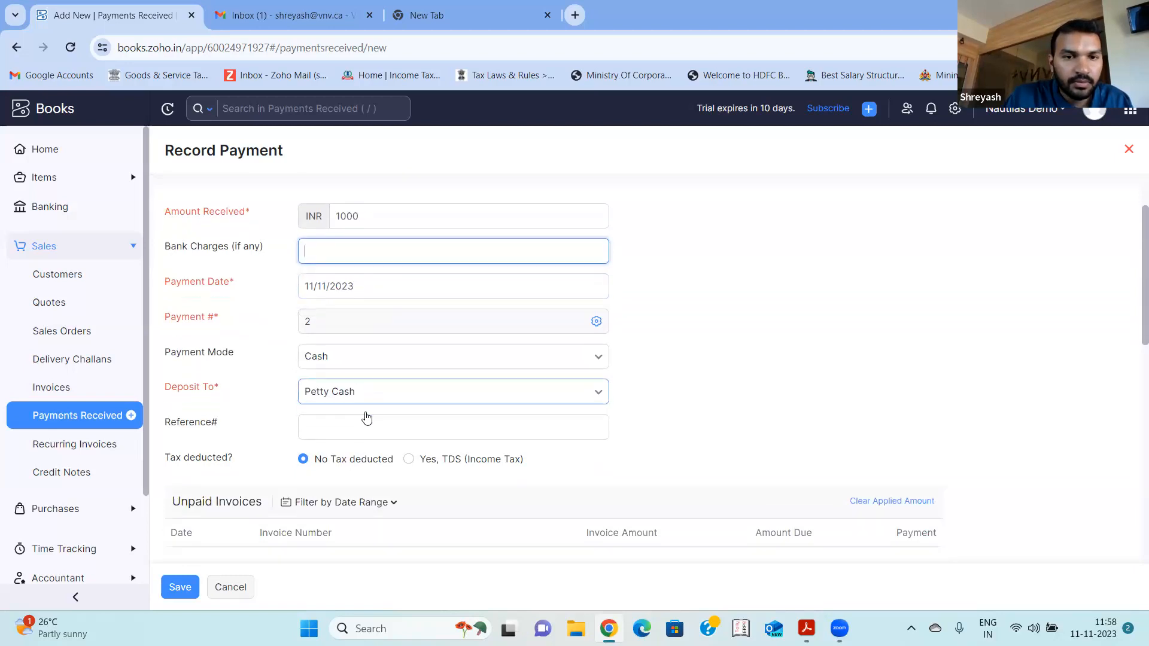
scroll(364, 416, "up", 2)
scroll(364, 416, "down", 3)
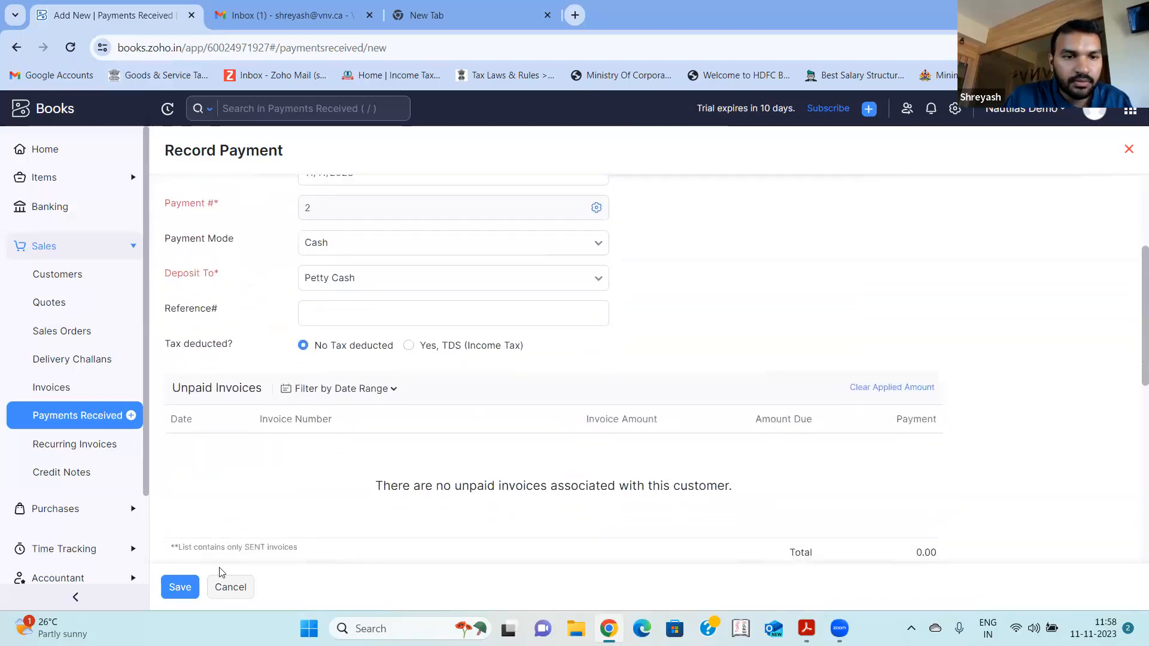
left_click(180, 587)
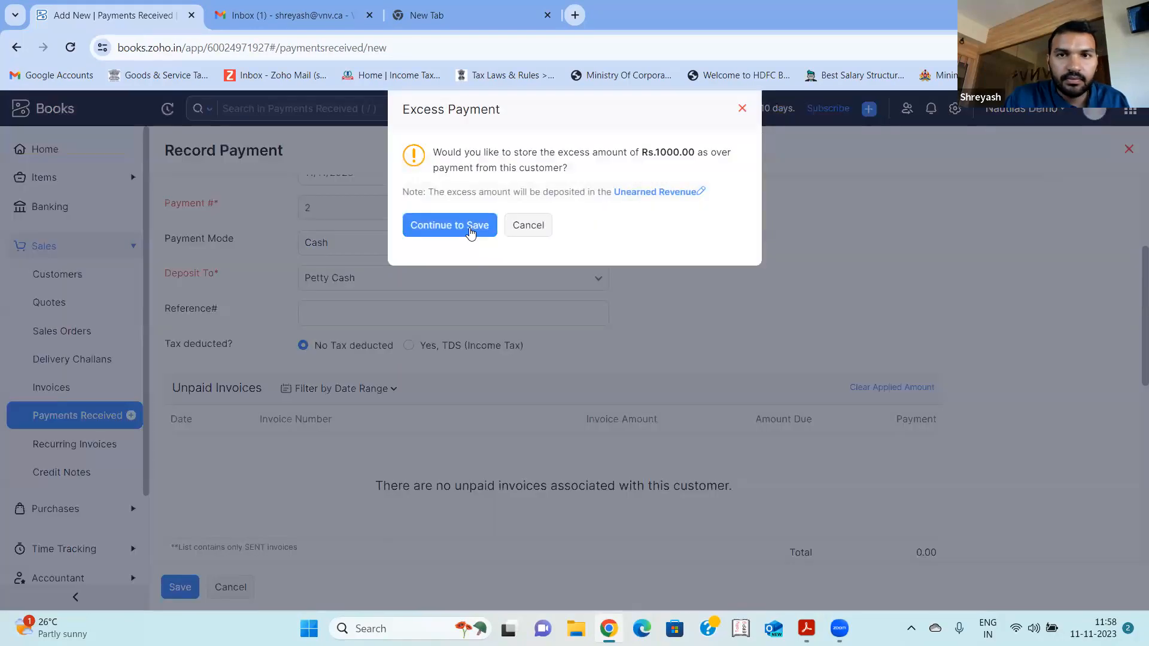
left_click(469, 228)
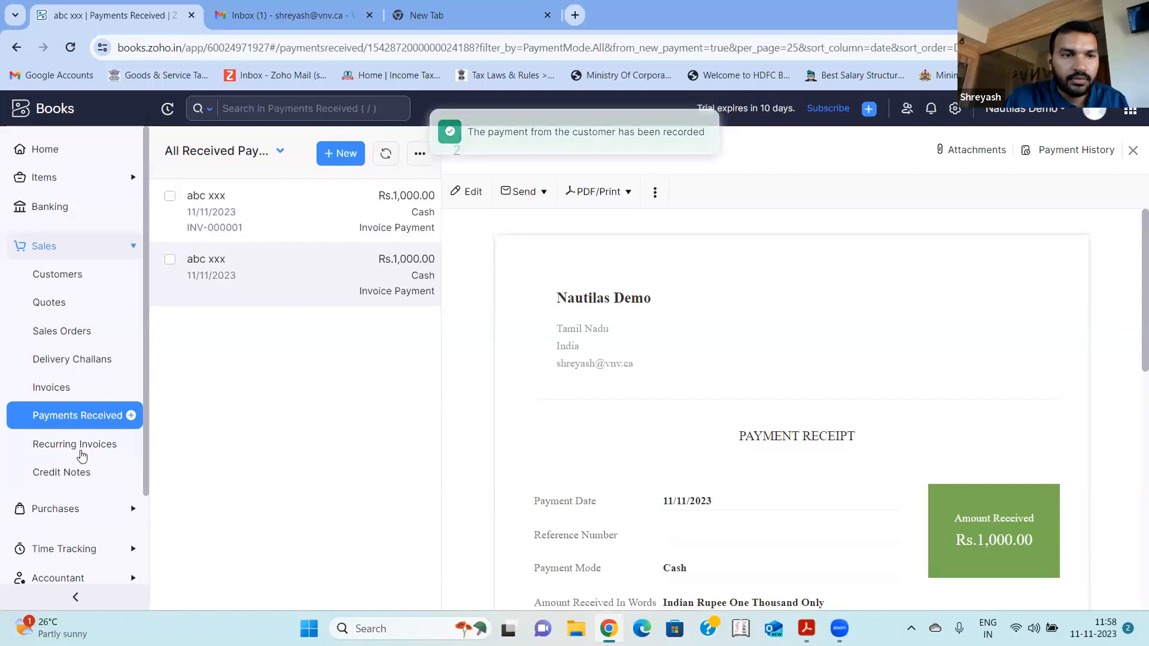
- Open the AR Aging Summary report from the Receivables group of the reports list
scroll(78, 453, "down", 3)
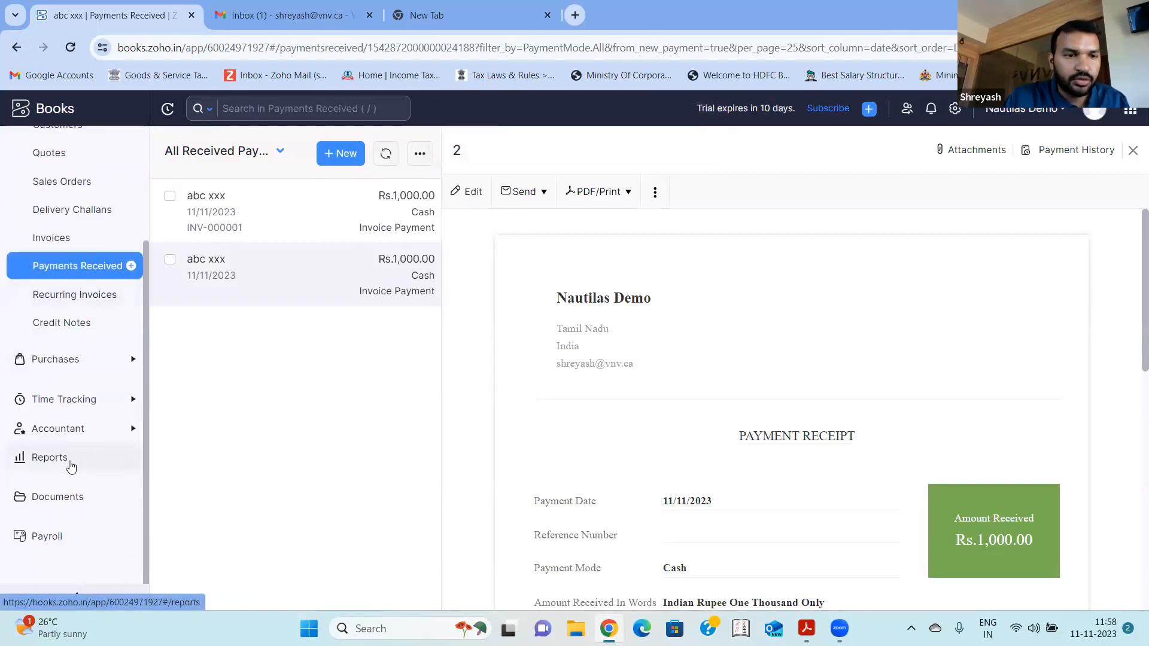
left_click(71, 467)
scroll(261, 358, "down", 4)
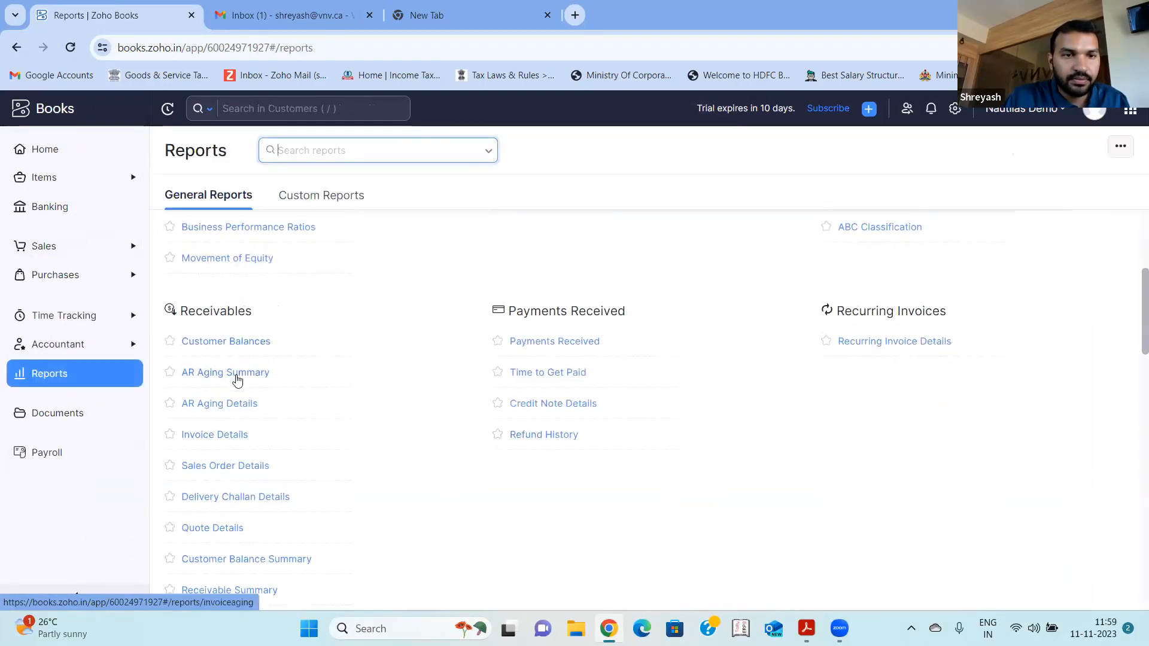
left_click(230, 380)
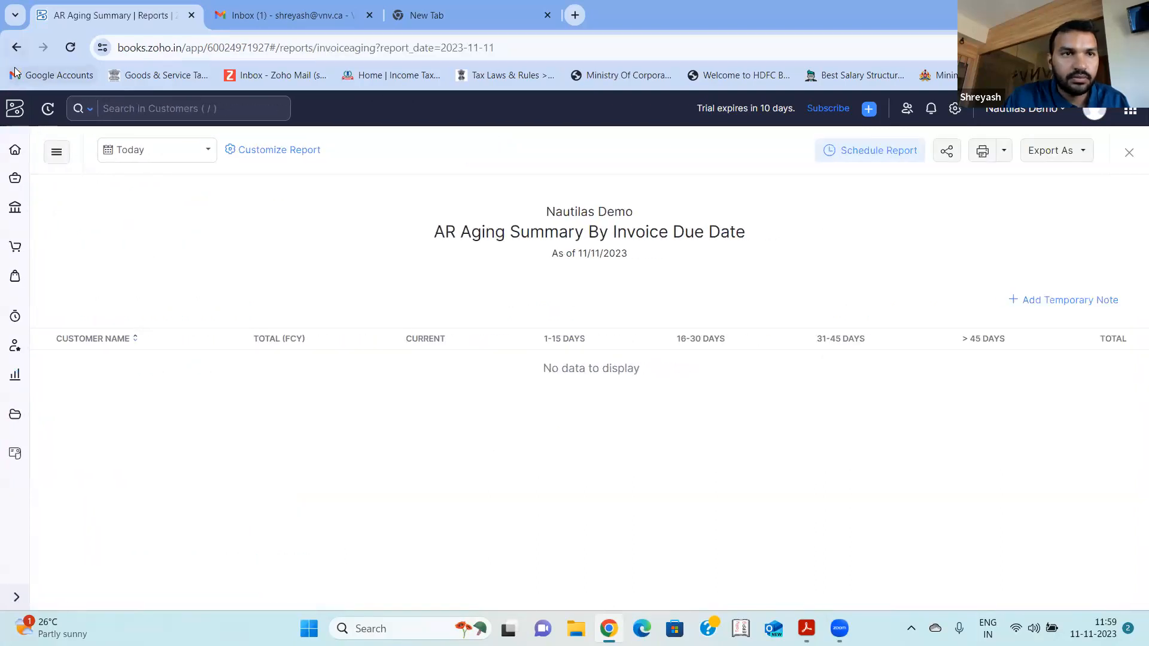
- Return to the reports list and open the Customer Balances report
left_click(16, 48)
scroll(221, 454, "down", 3)
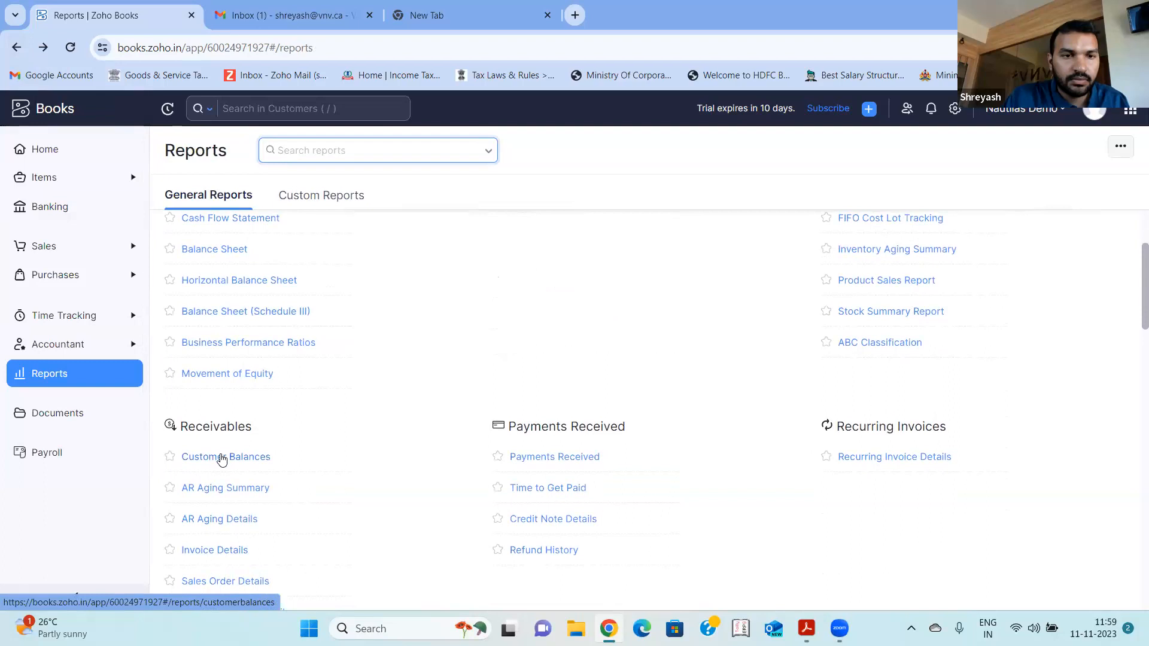
left_click(220, 458)
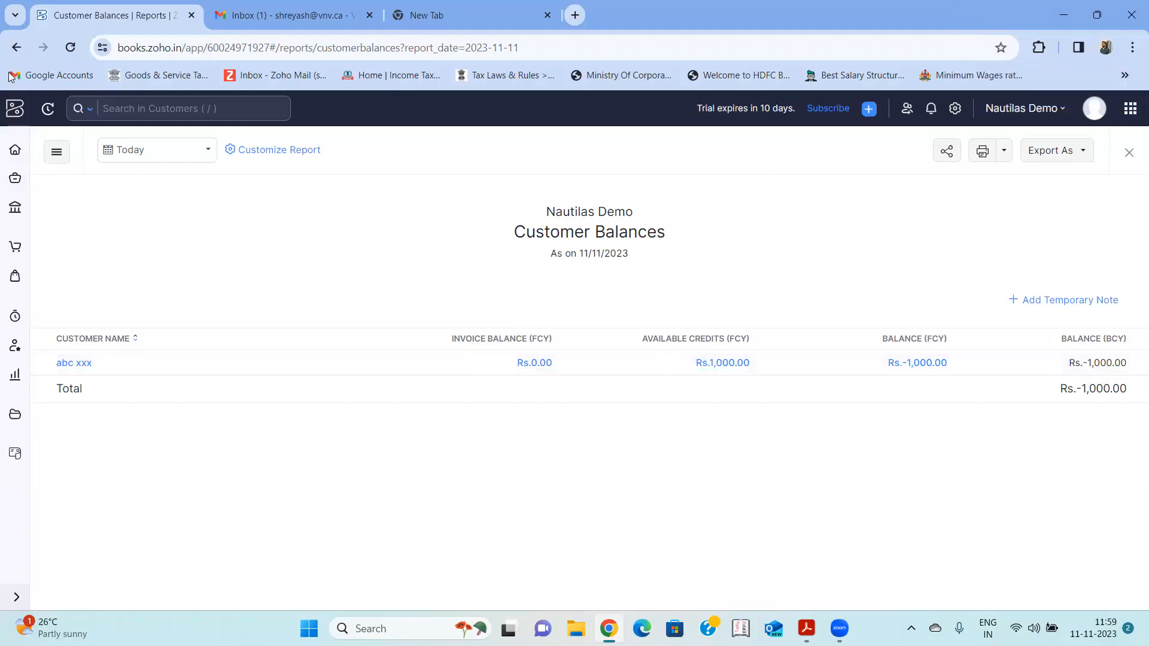
- Open the Balance Sheet (Schedule III) report and examine other current liabilities and the current assets section
left_click(15, 375)
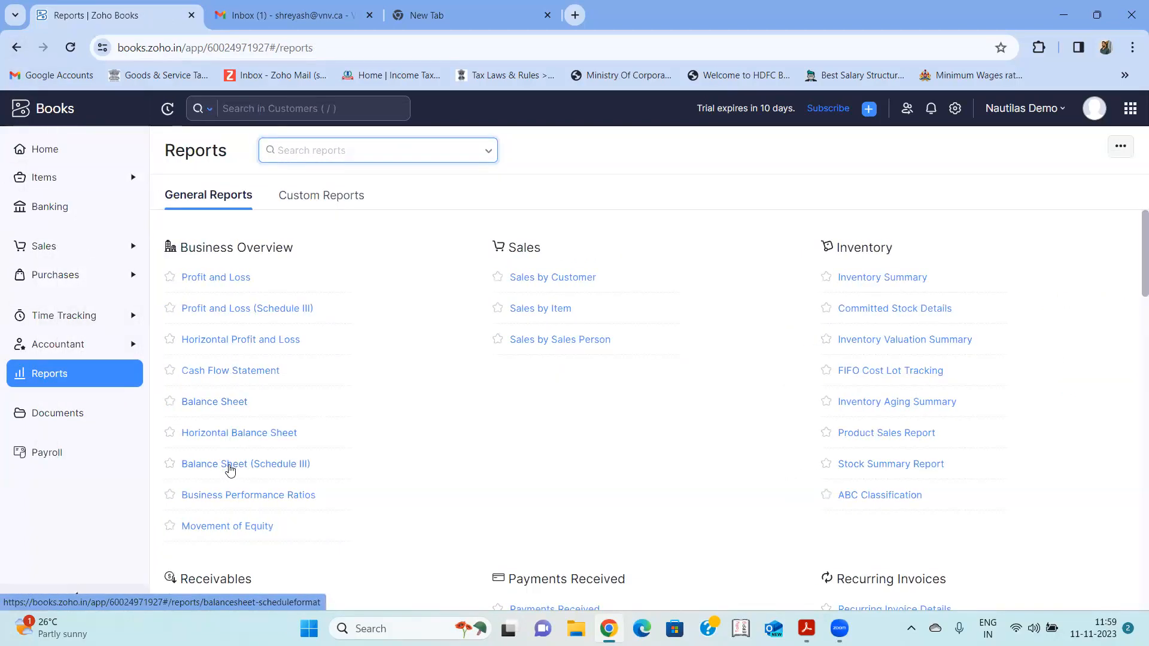
left_click(229, 464)
scroll(434, 337, "down", 8)
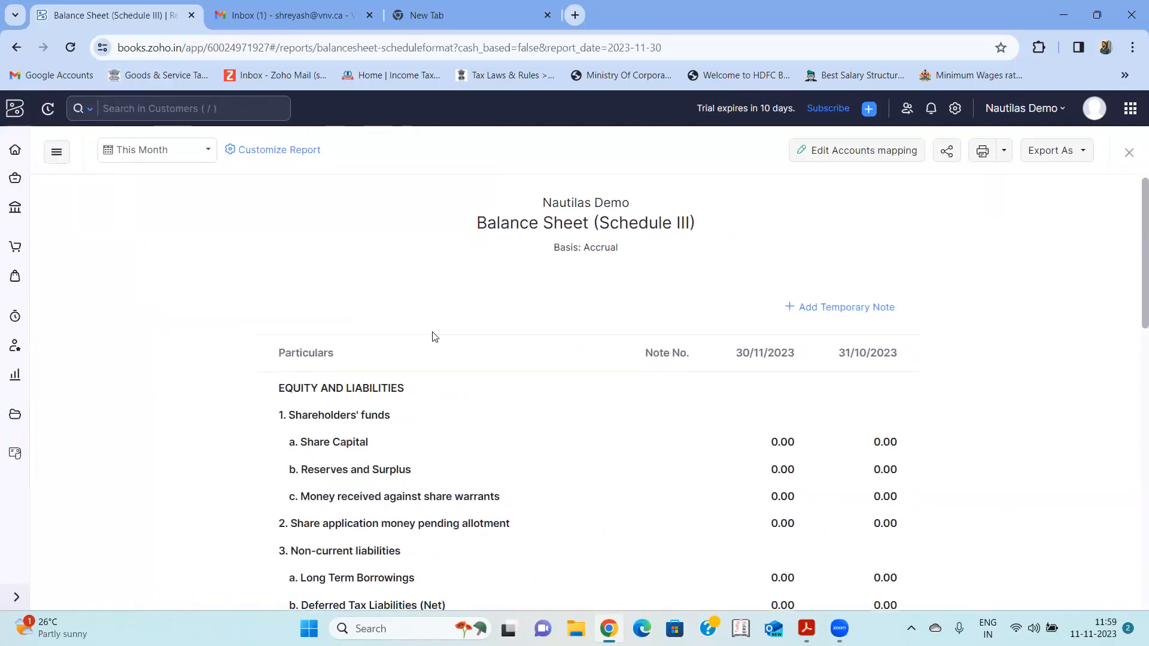
scroll(434, 337, "up", 1)
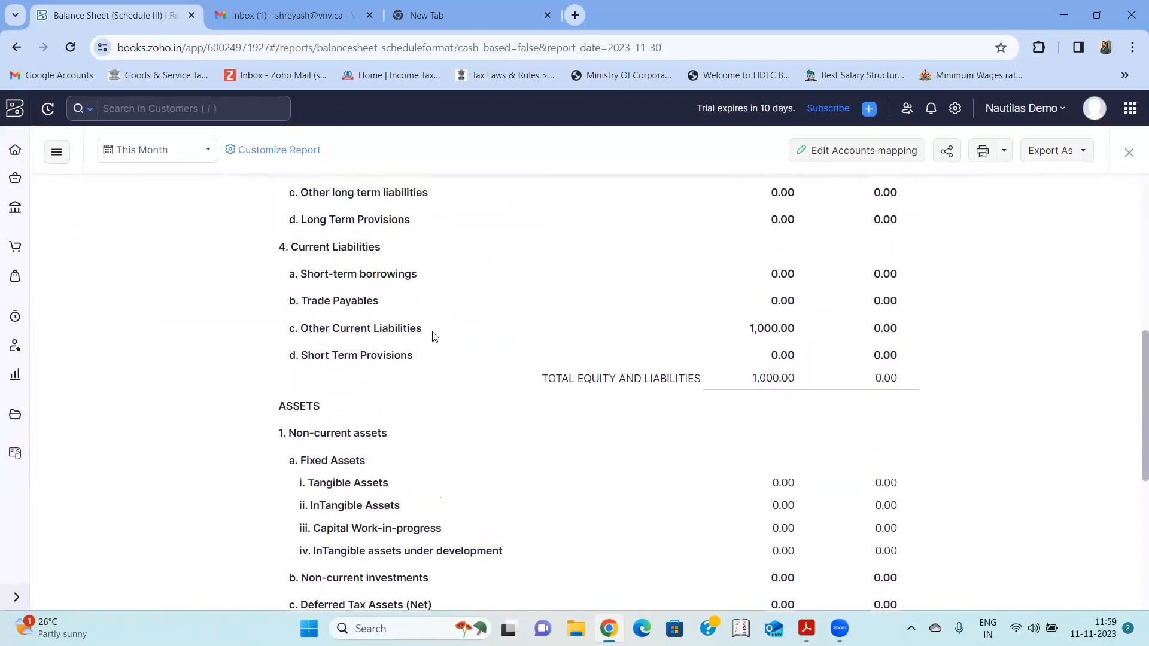
left_click_drag(301, 340, 731, 329)
scroll(733, 330, "down", 6)
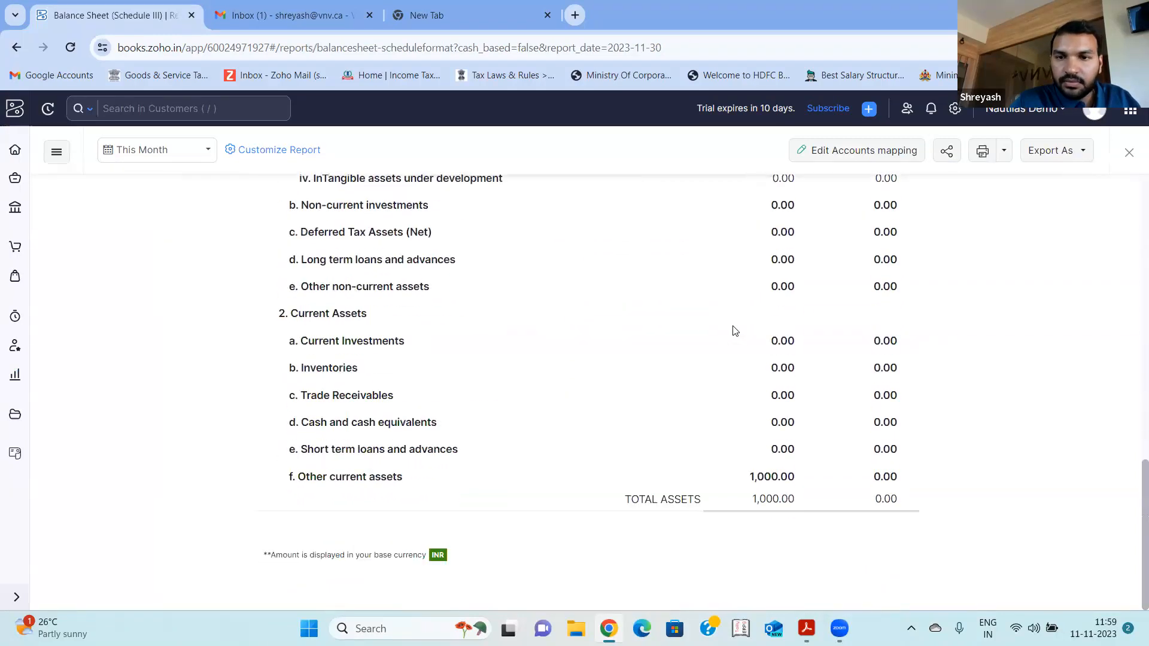
scroll(735, 331, "up", 5)
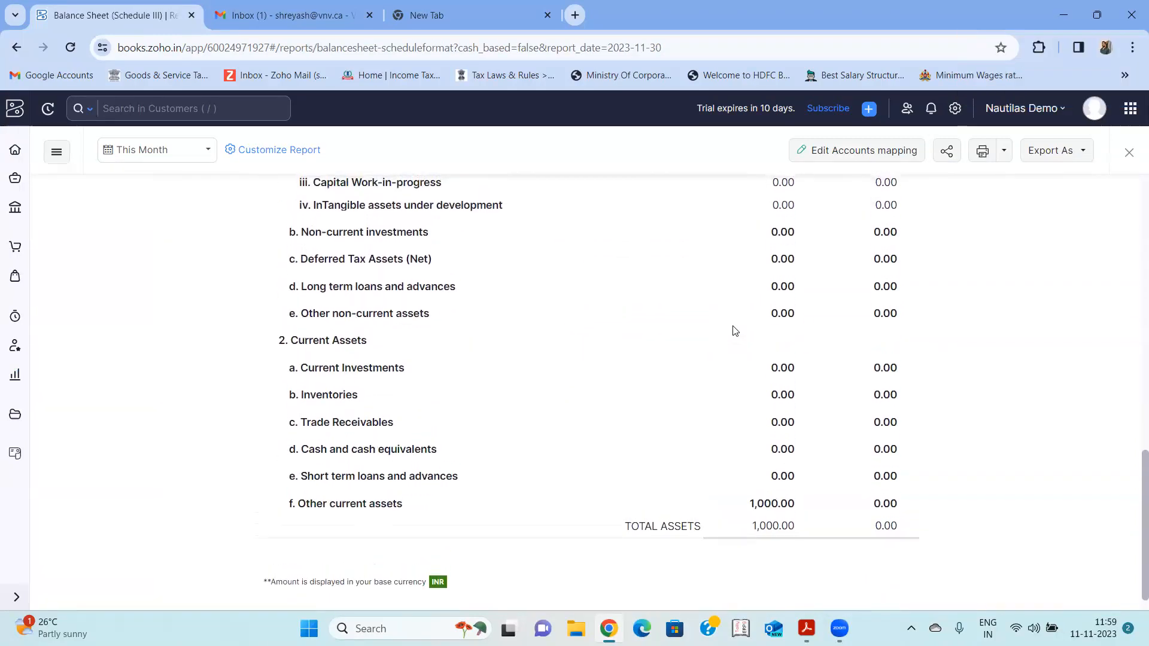
scroll(735, 331, "up", 7)
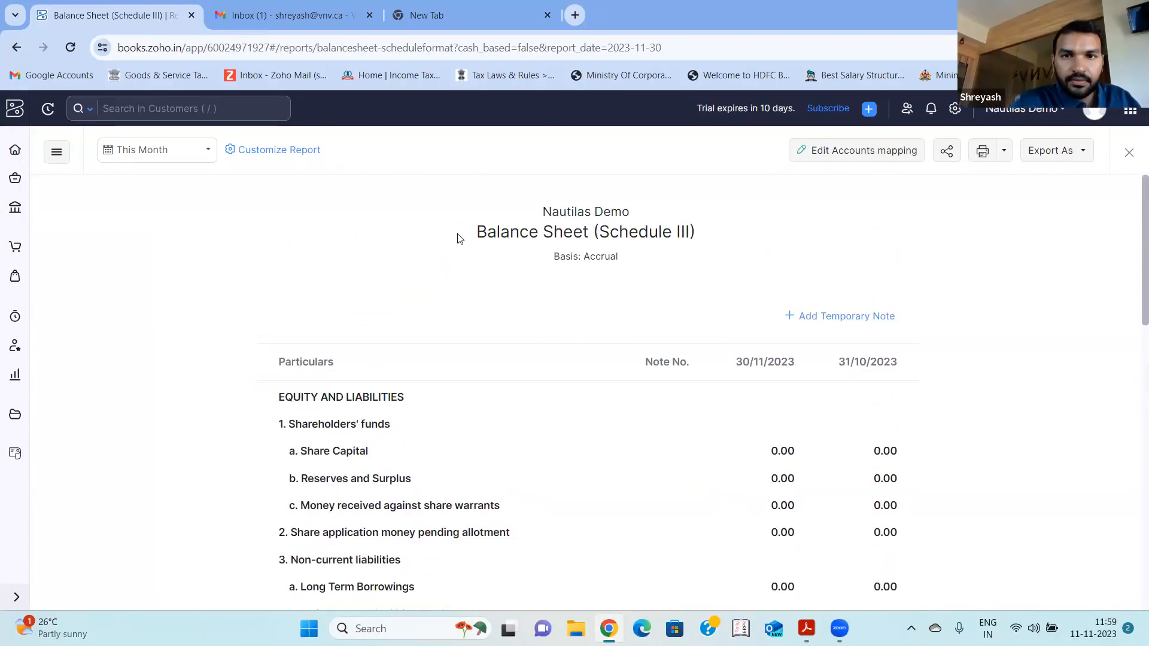
- Set the balance sheet period to This Year, review its liabilities and assets, and go back to the previous view
left_click(201, 156)
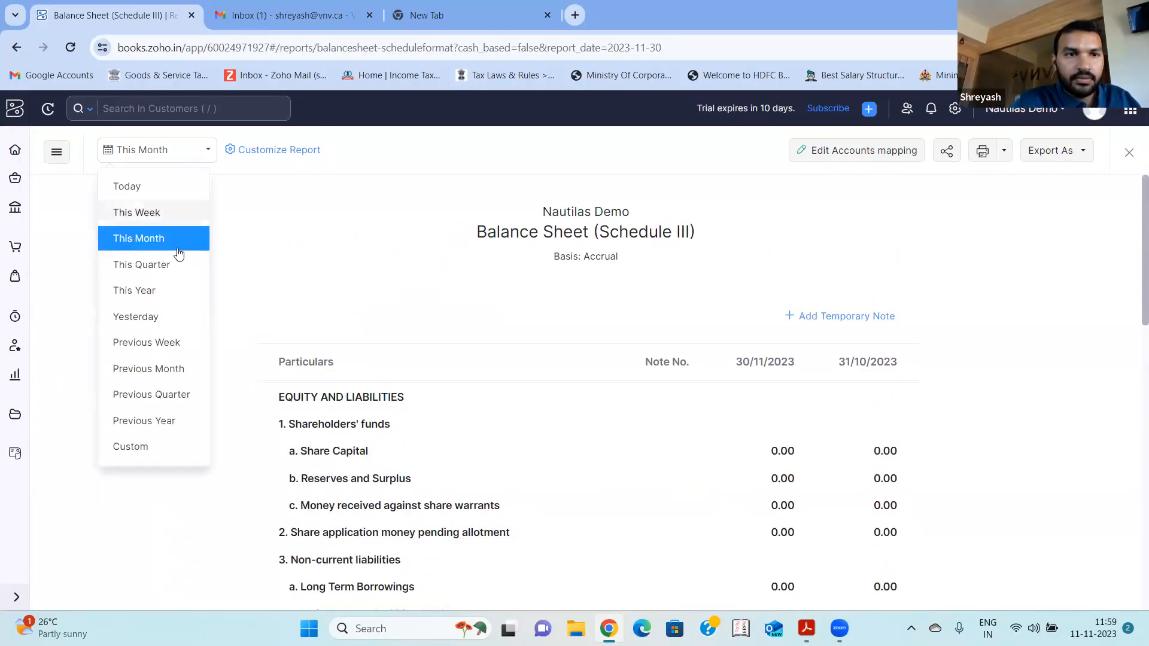
left_click(172, 290)
scroll(580, 302, "down", 8)
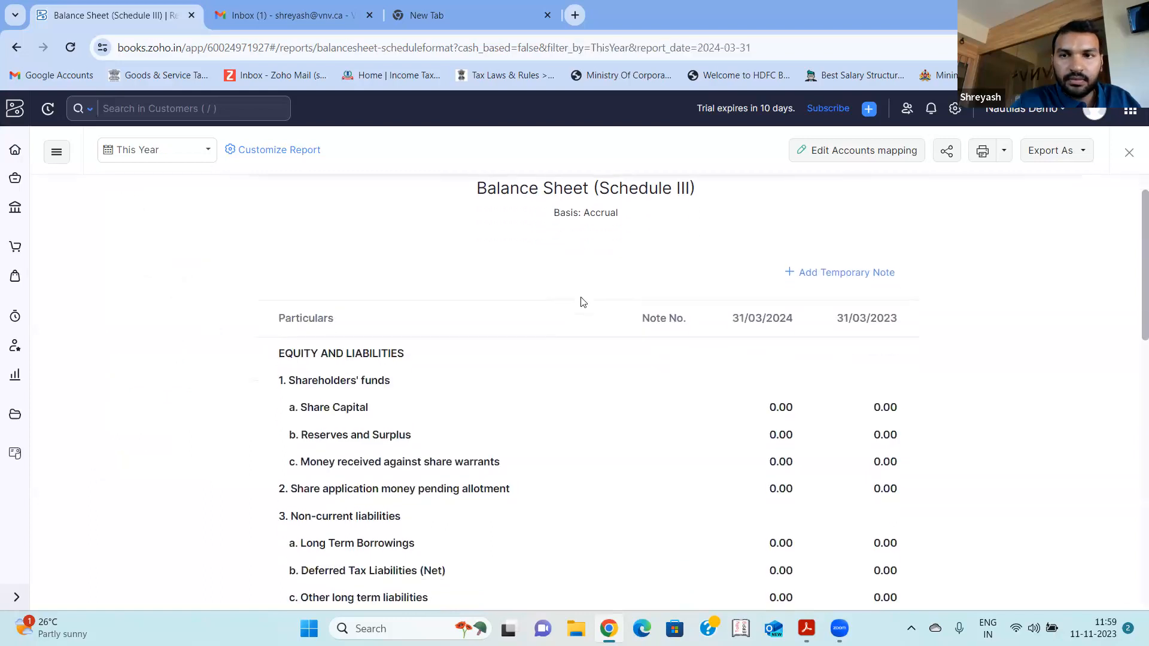
scroll(581, 303, "down", 1)
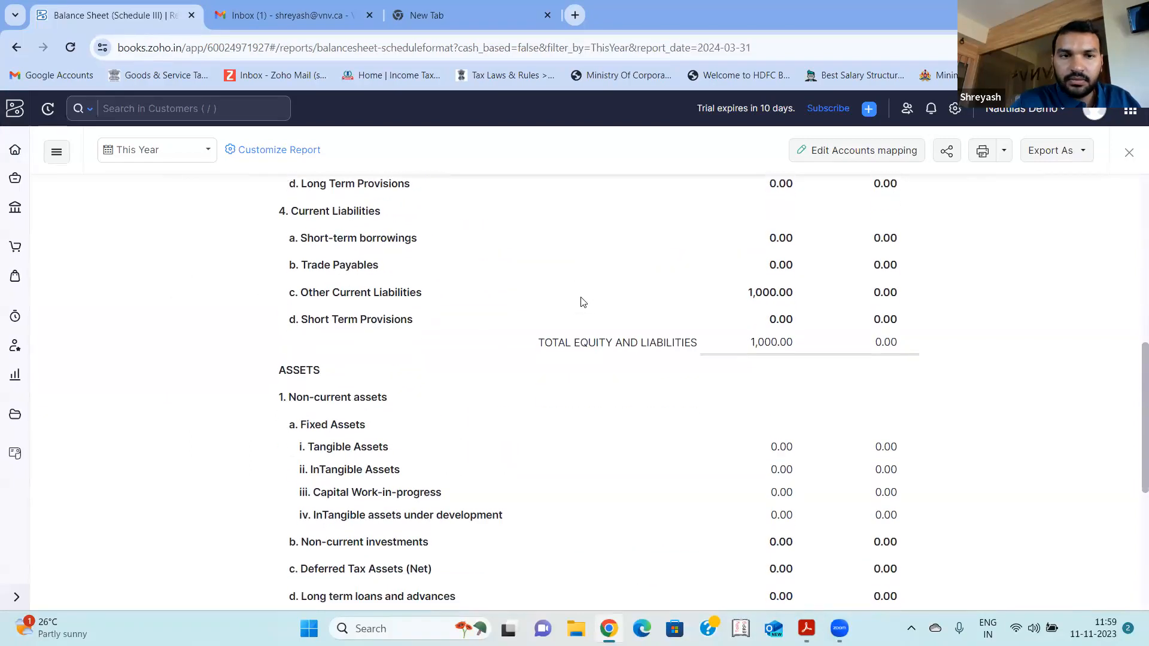
scroll(584, 302, "down", 5)
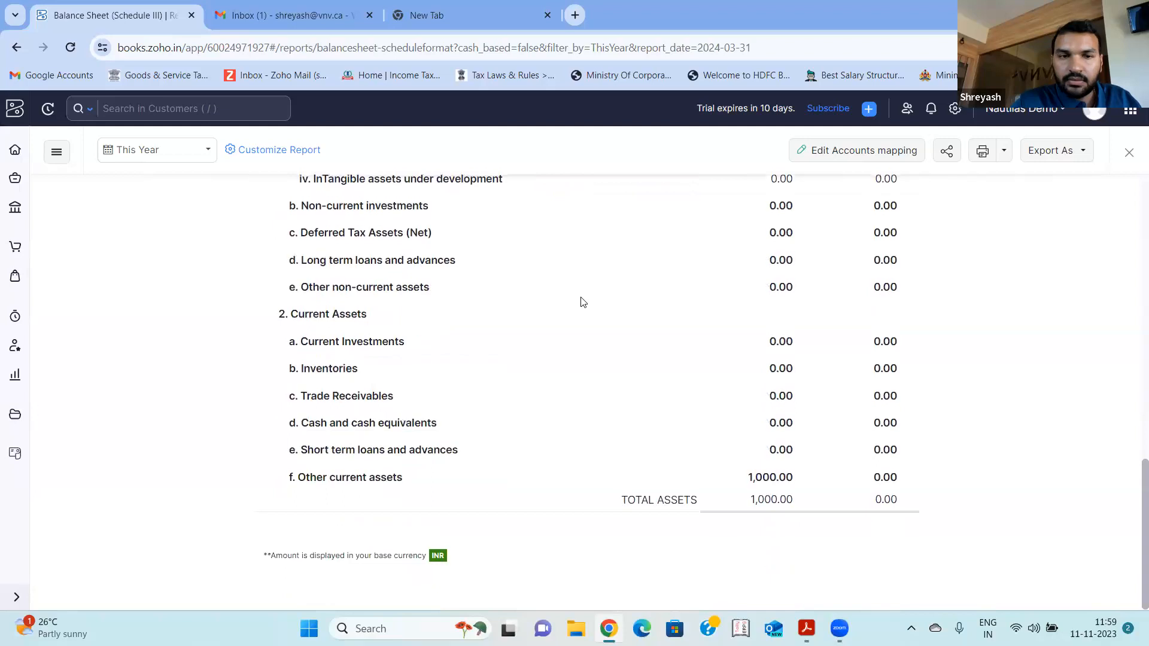
scroll(583, 303, "up", 6)
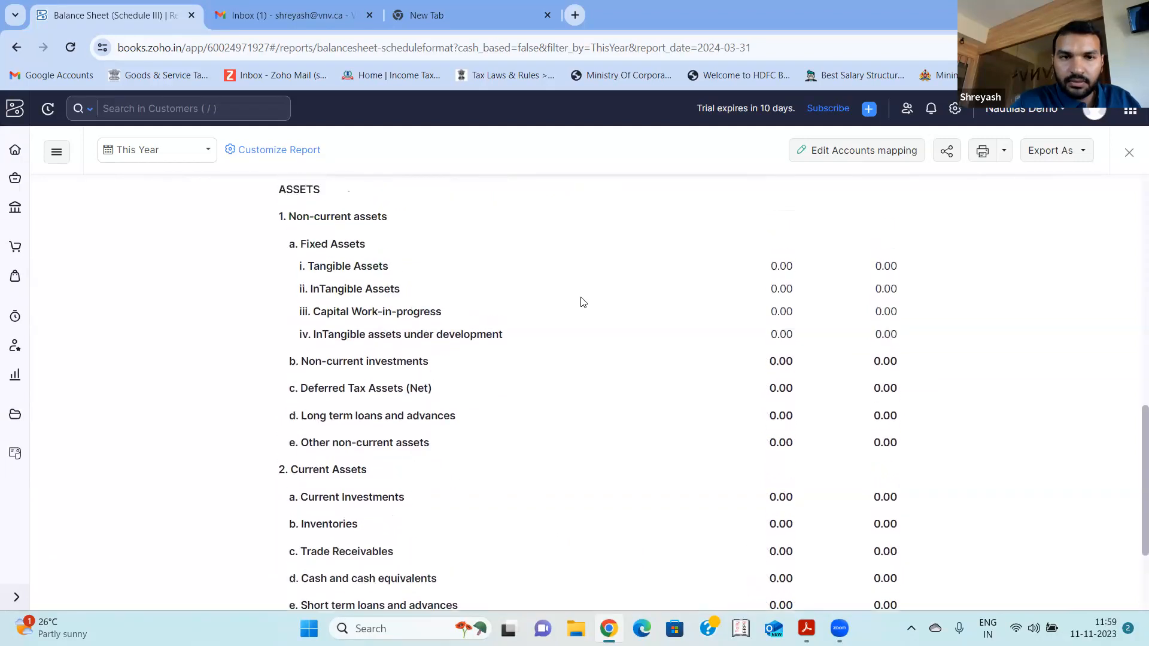
scroll(580, 301, "up", 1)
scroll(365, 421, "up", 5)
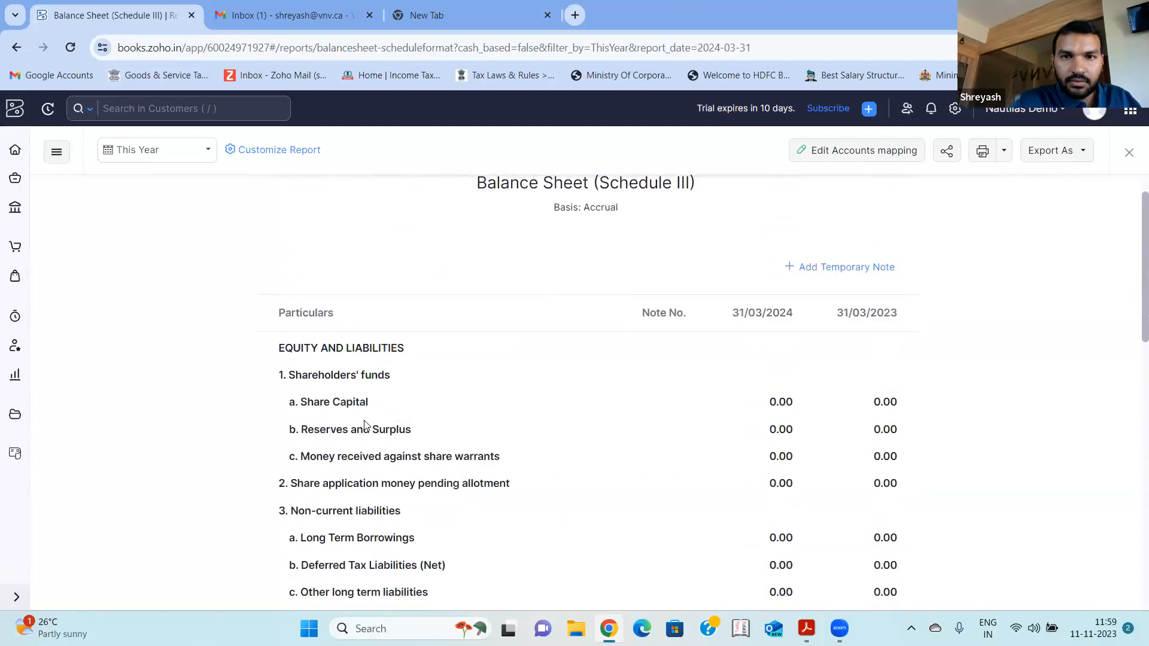
scroll(365, 425, "up", 1)
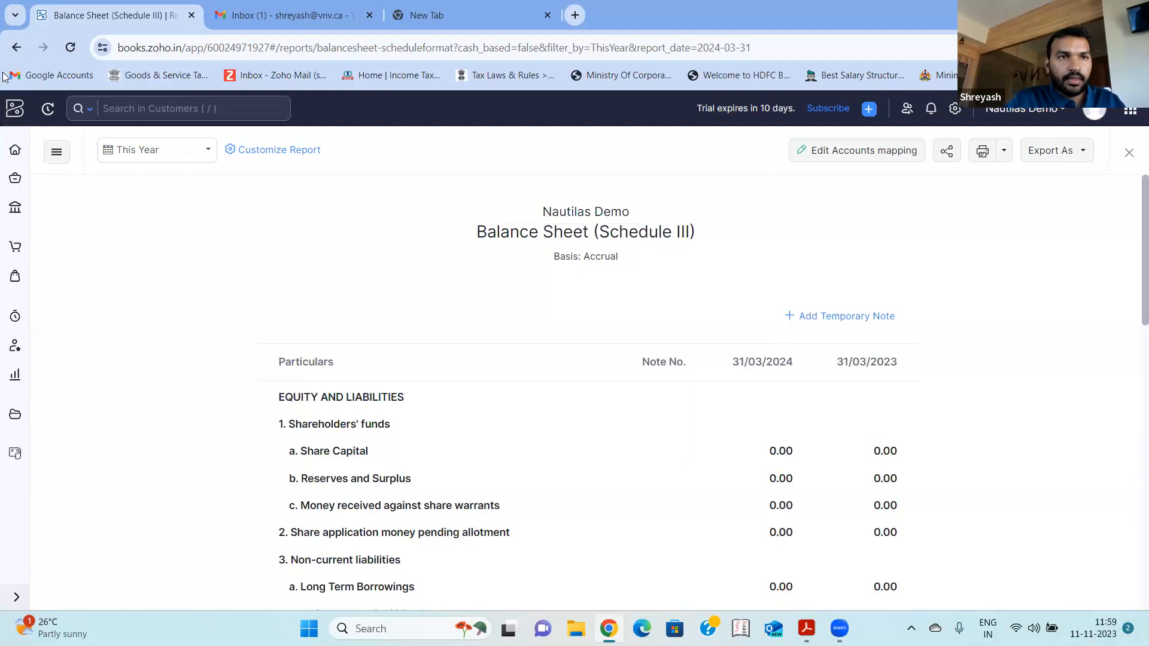
left_click(16, 47)
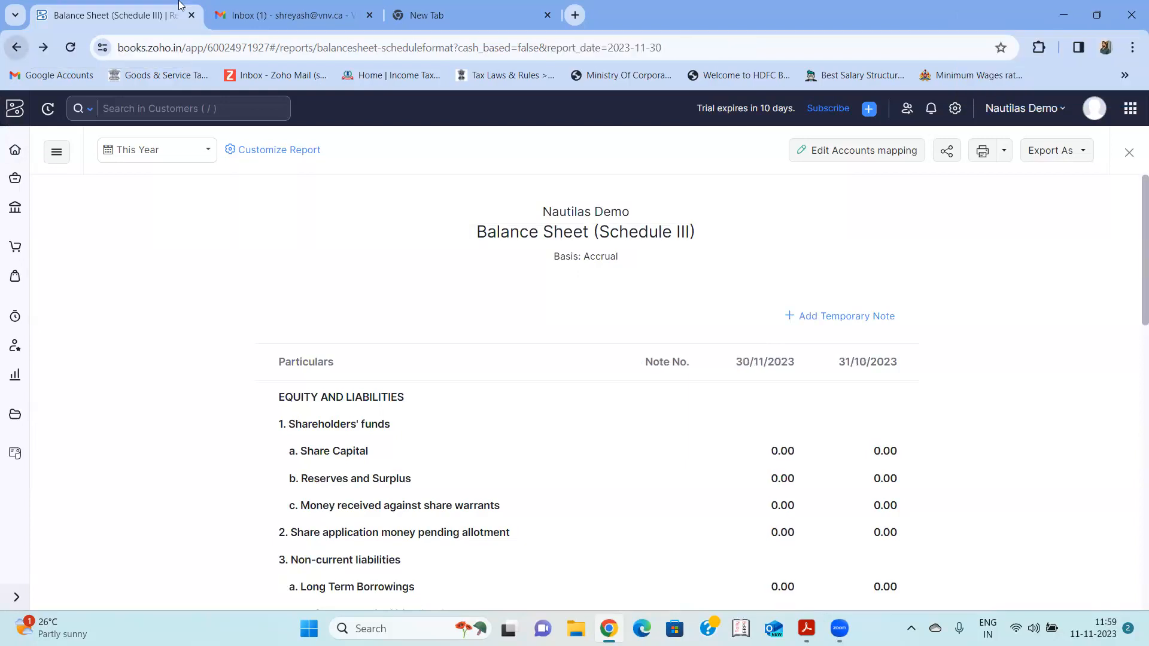
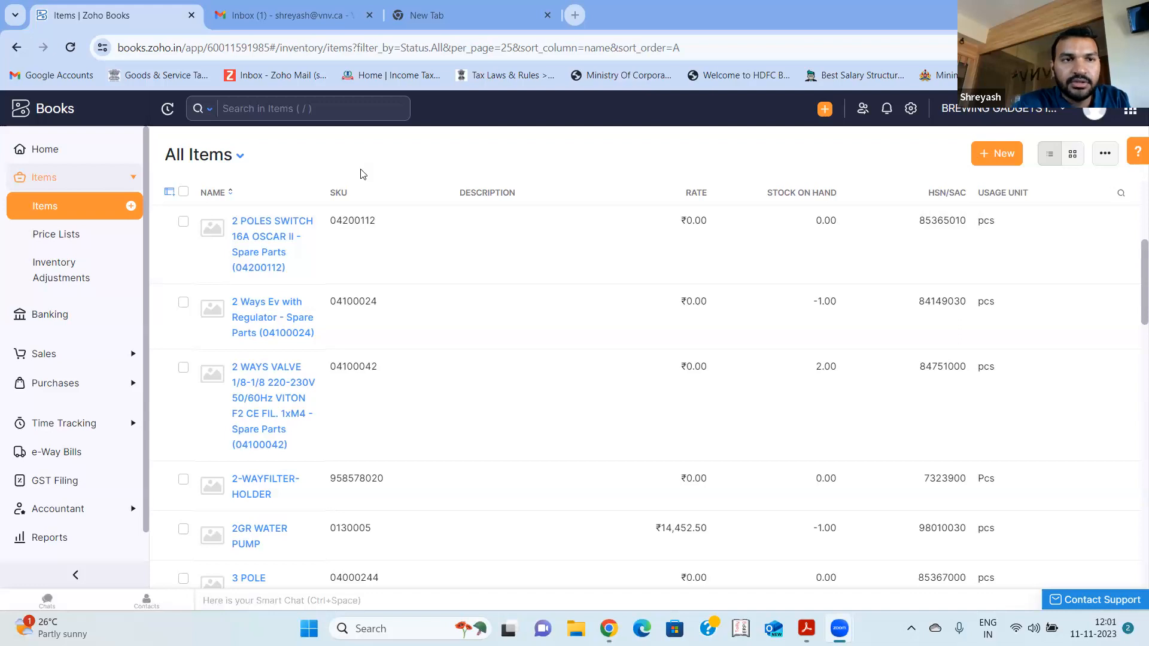
- Examine the rates, stock on hand and HSN/SAC codes in the All Items list
scroll(478, 306, "up", 5)
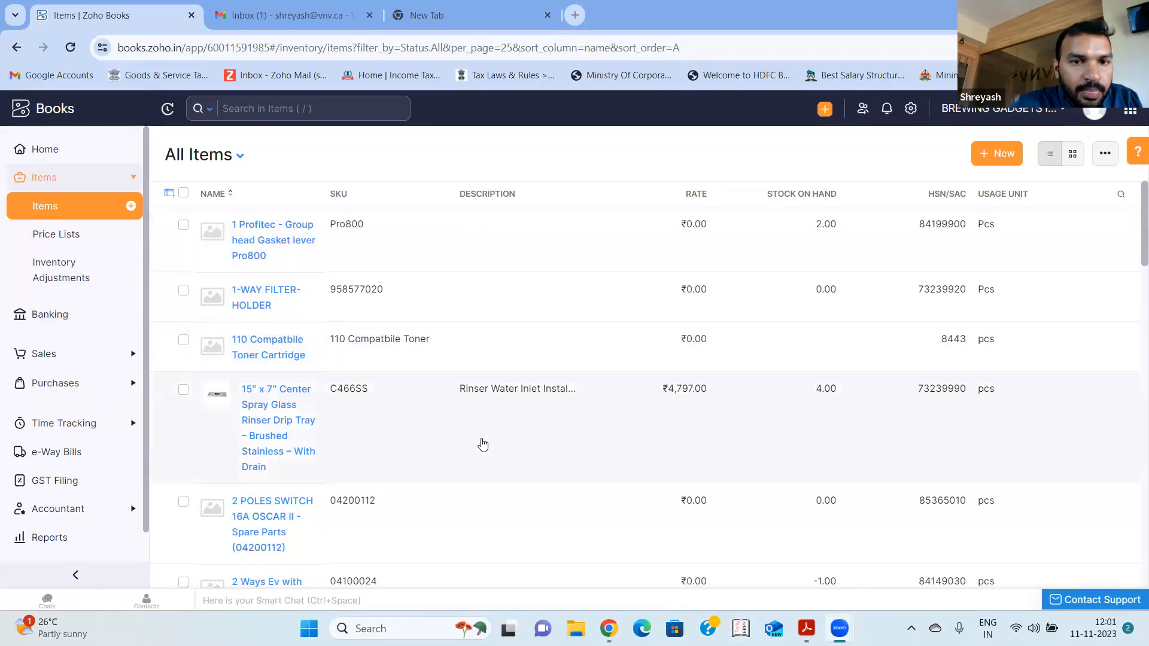
scroll(483, 444, "down", 2)
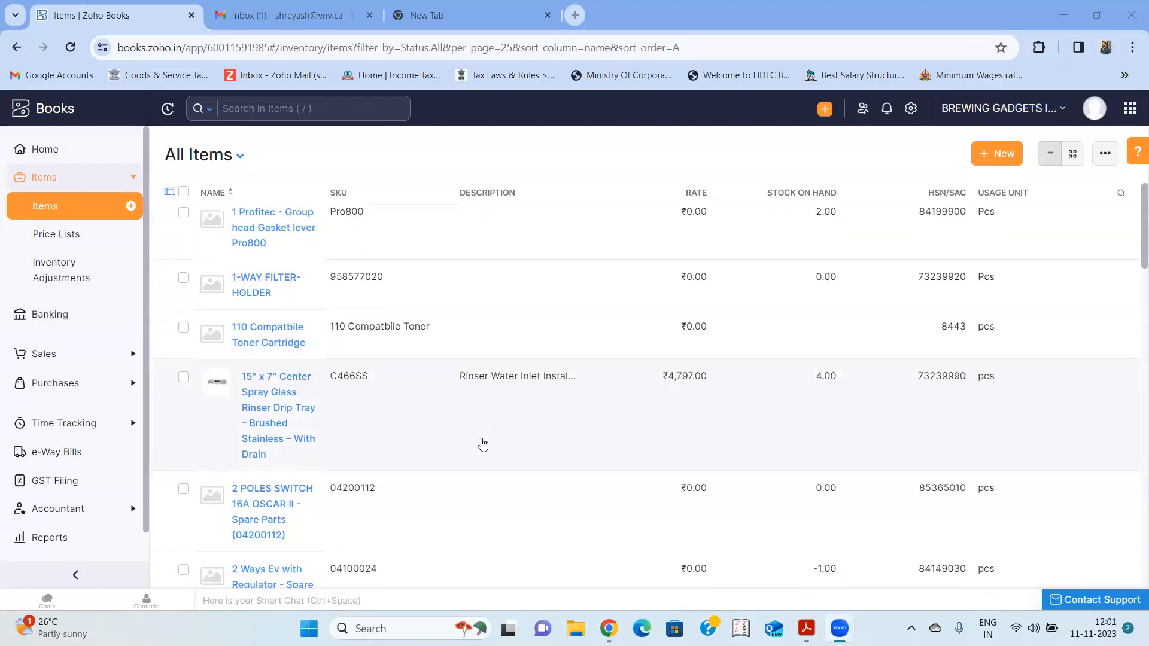
scroll(483, 444, "down", 2)
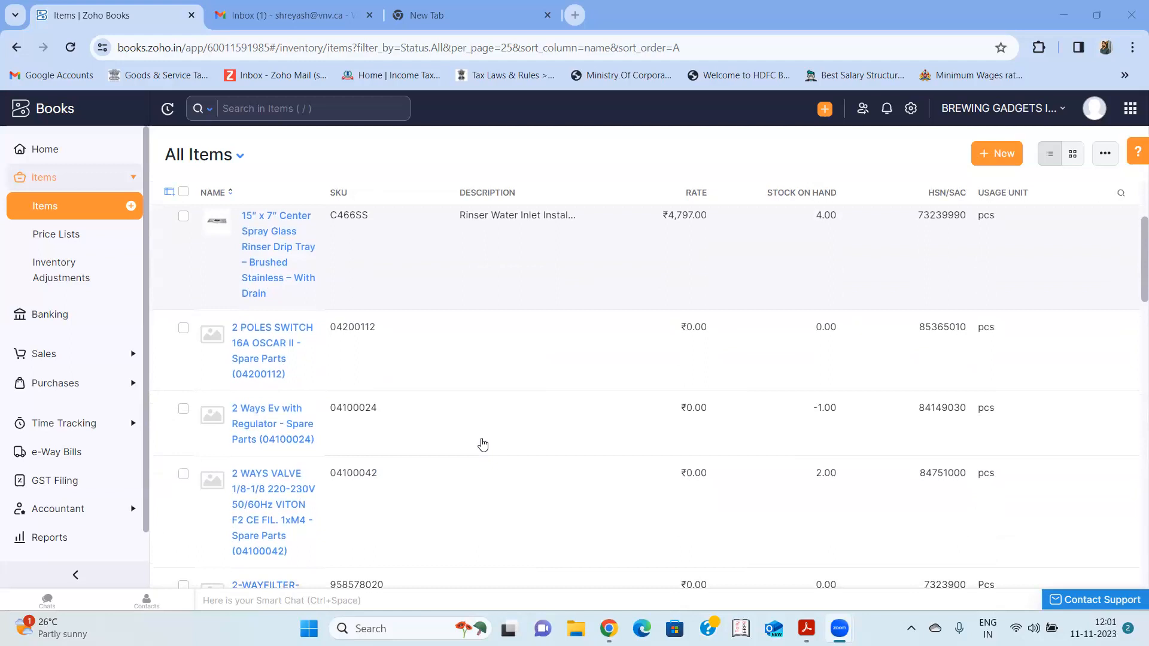
scroll(483, 444, "down", 2)
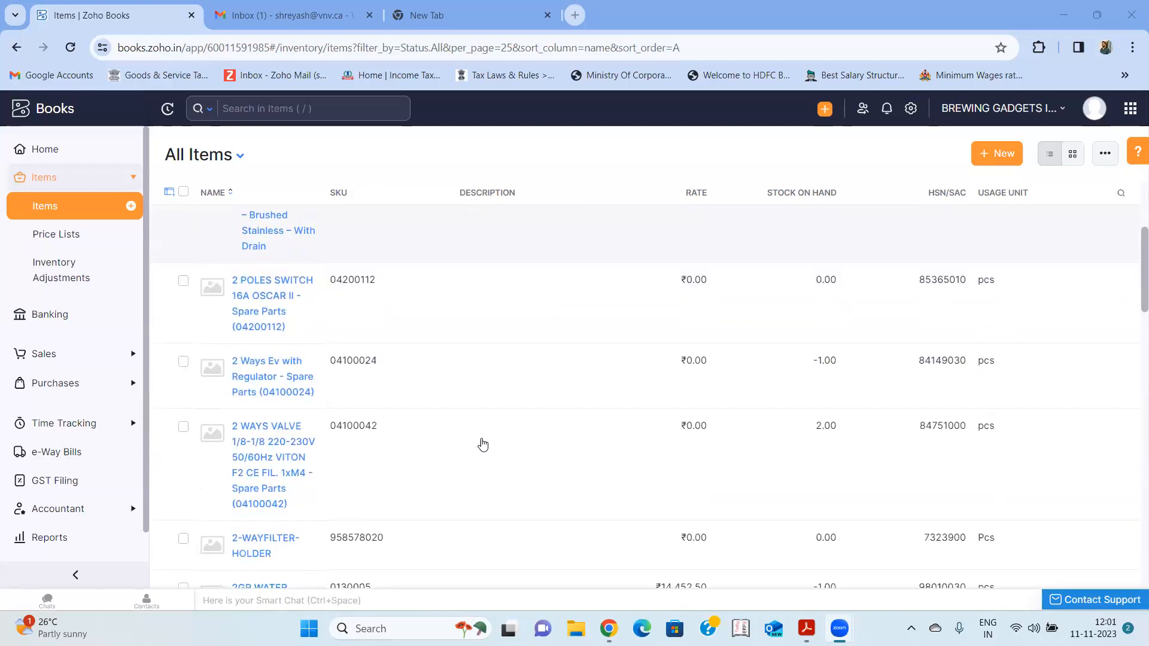
scroll(483, 444, "up", 6)
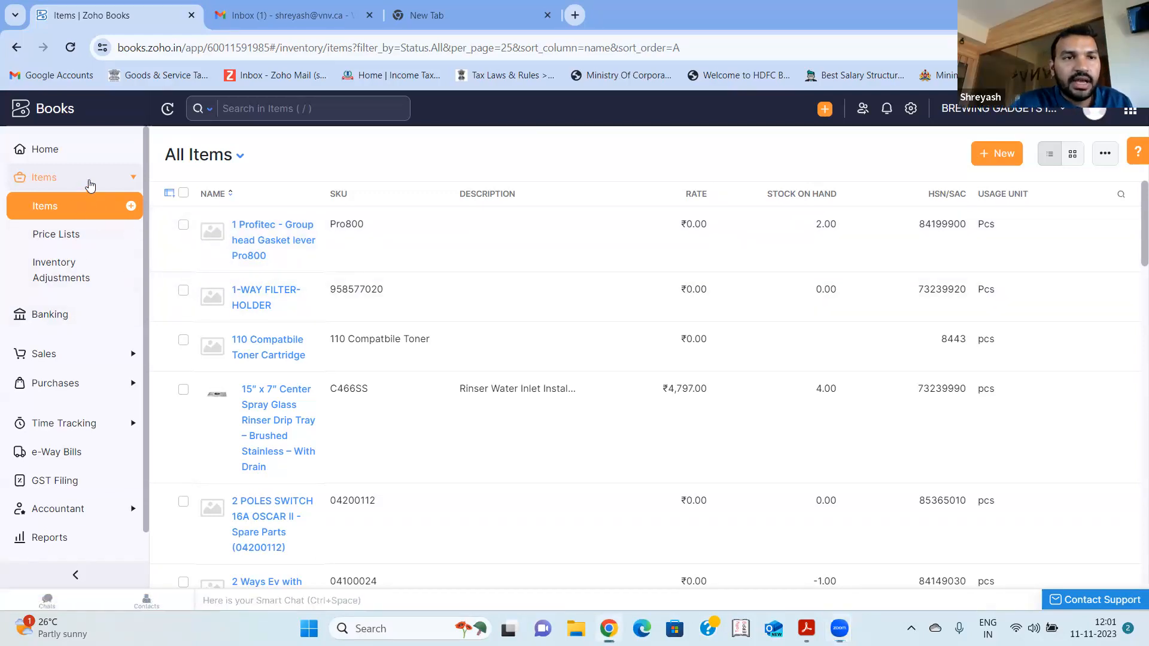
- Collapse the Items group and open the All Invoices list under Sales
left_click(90, 185)
left_click(68, 254)
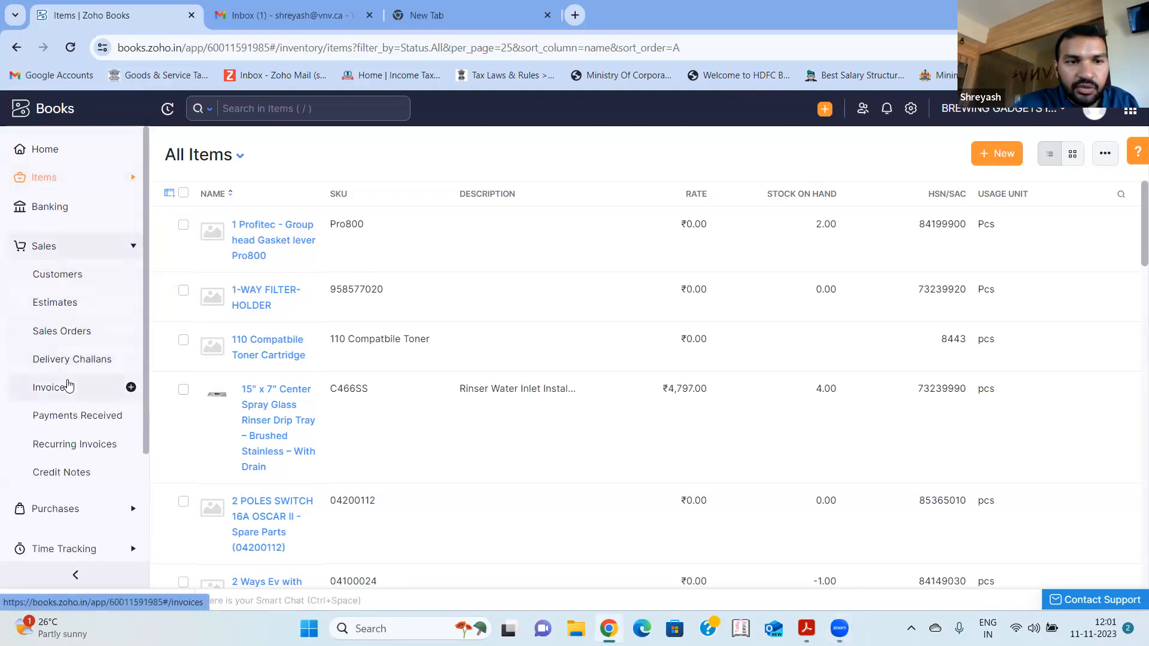
left_click(68, 386)
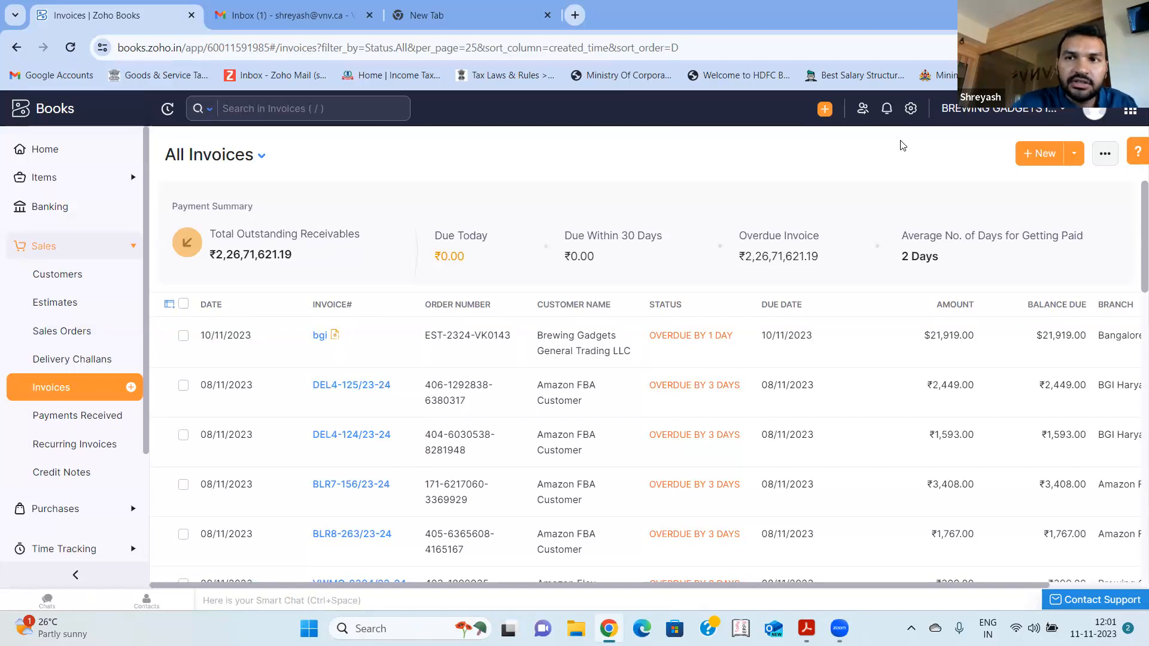
- Switch to the Nautilas Demo organization and open the field customization settings for invoices
left_click(998, 108)
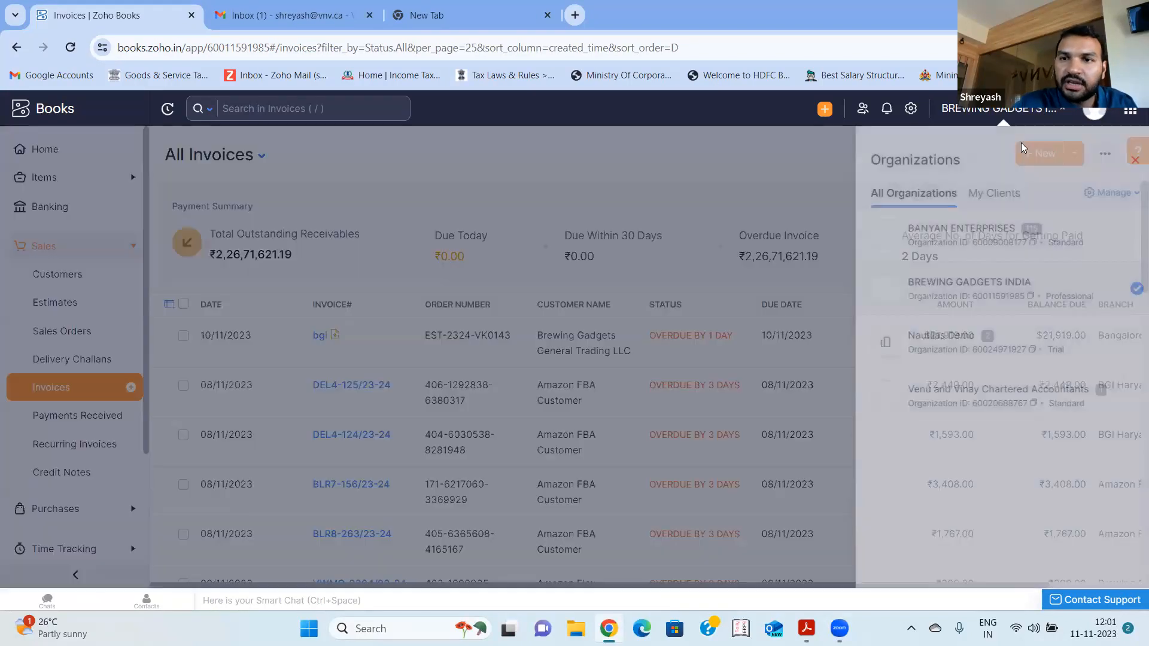
left_click(944, 353)
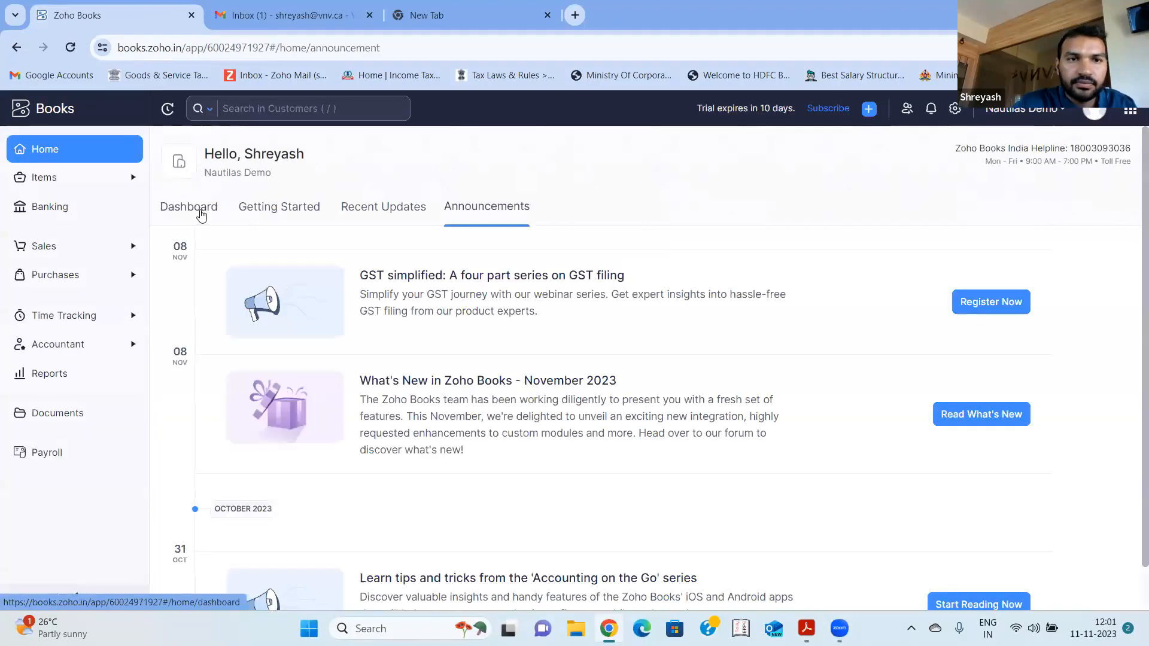
left_click(956, 109)
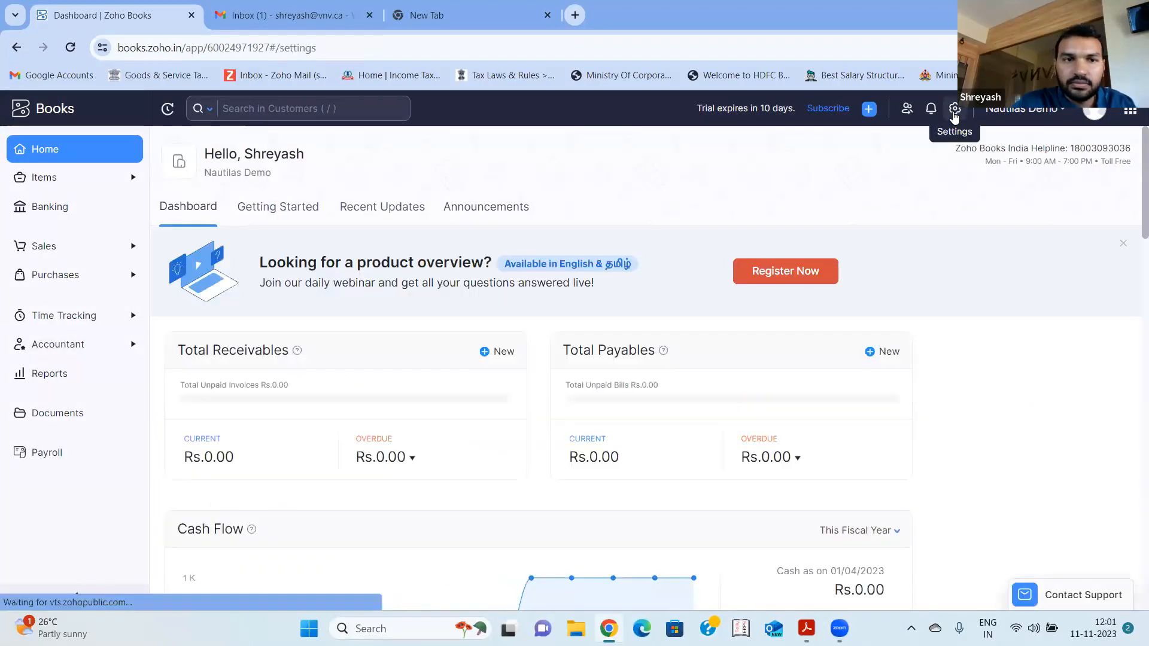
scroll(379, 398, "down", 3)
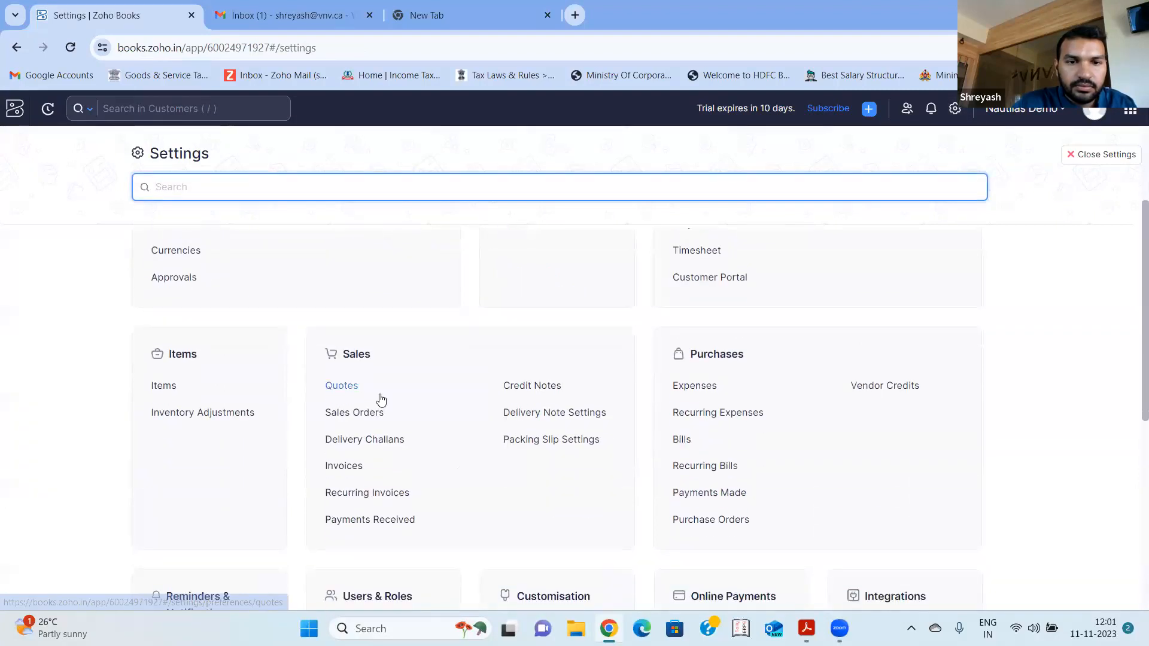
left_click(352, 469)
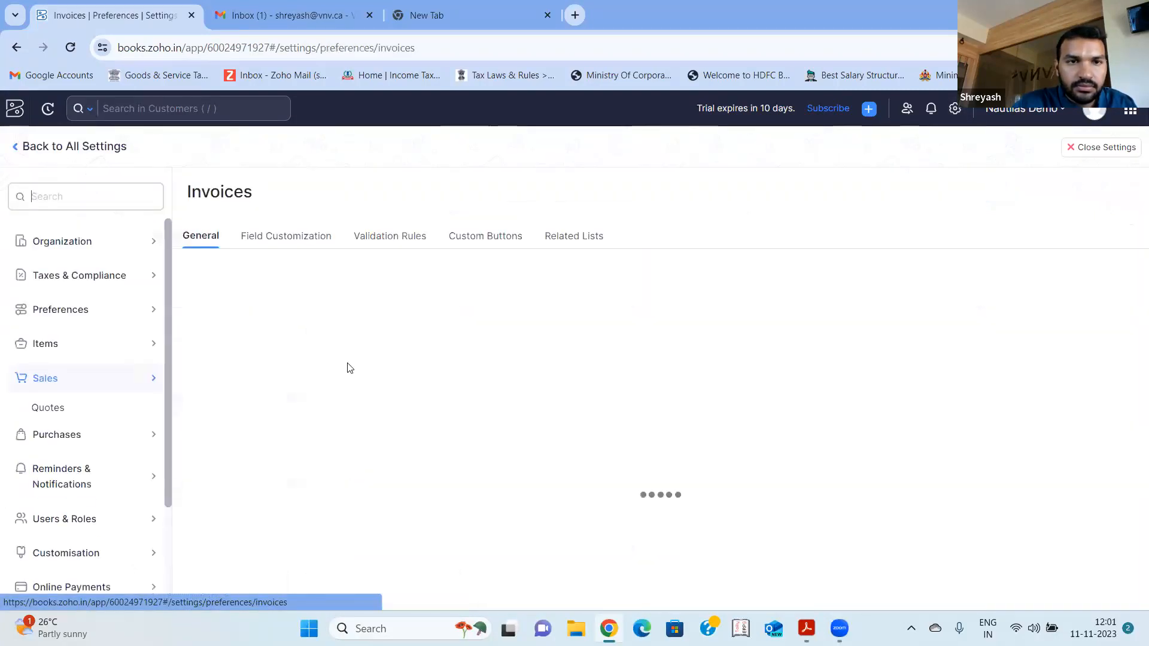
left_click(284, 239)
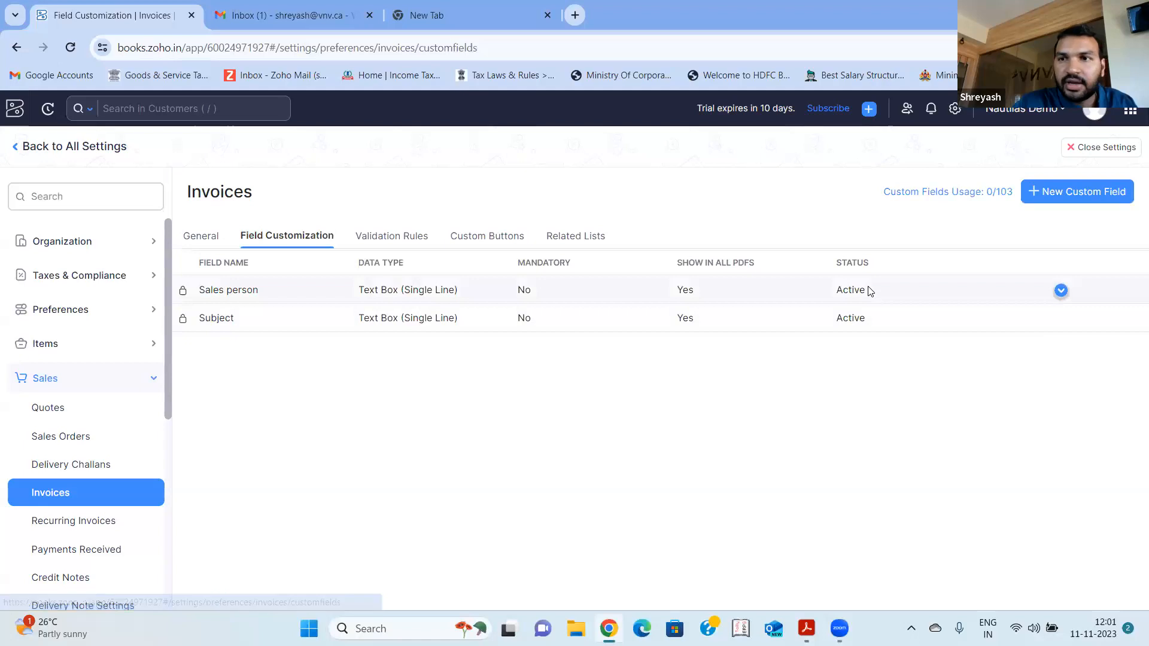
- Create an invoice custom field labelled Cost Center - Unit 1 with the data type Text Box (Single Line) and save it
left_click(1079, 192)
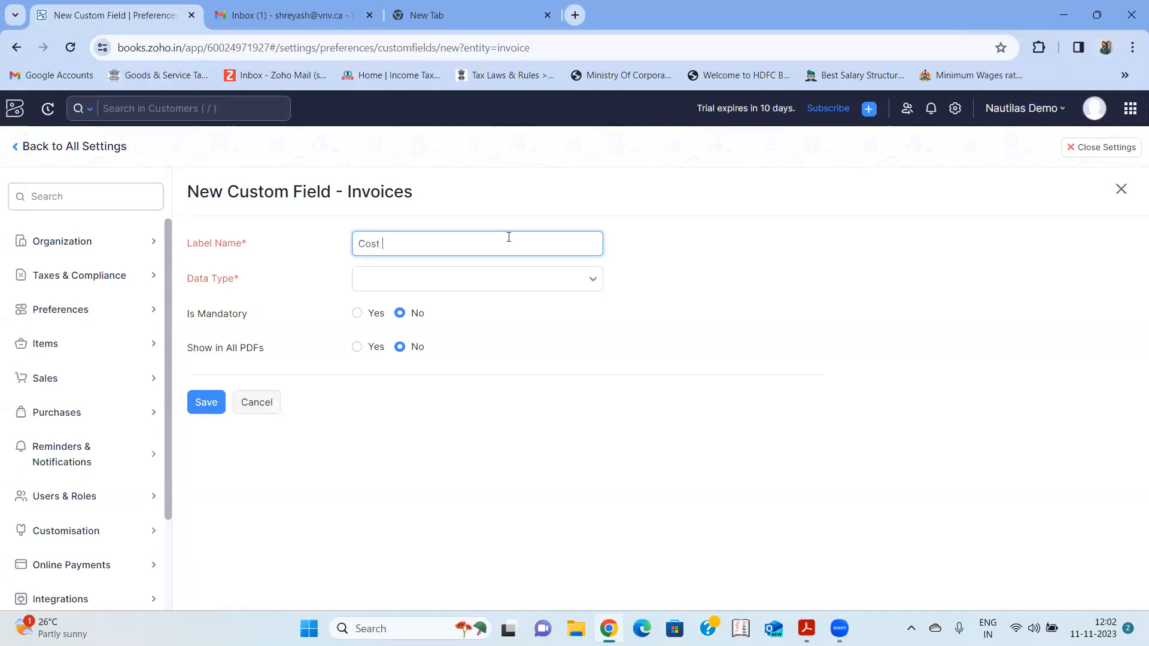
type("enter ")
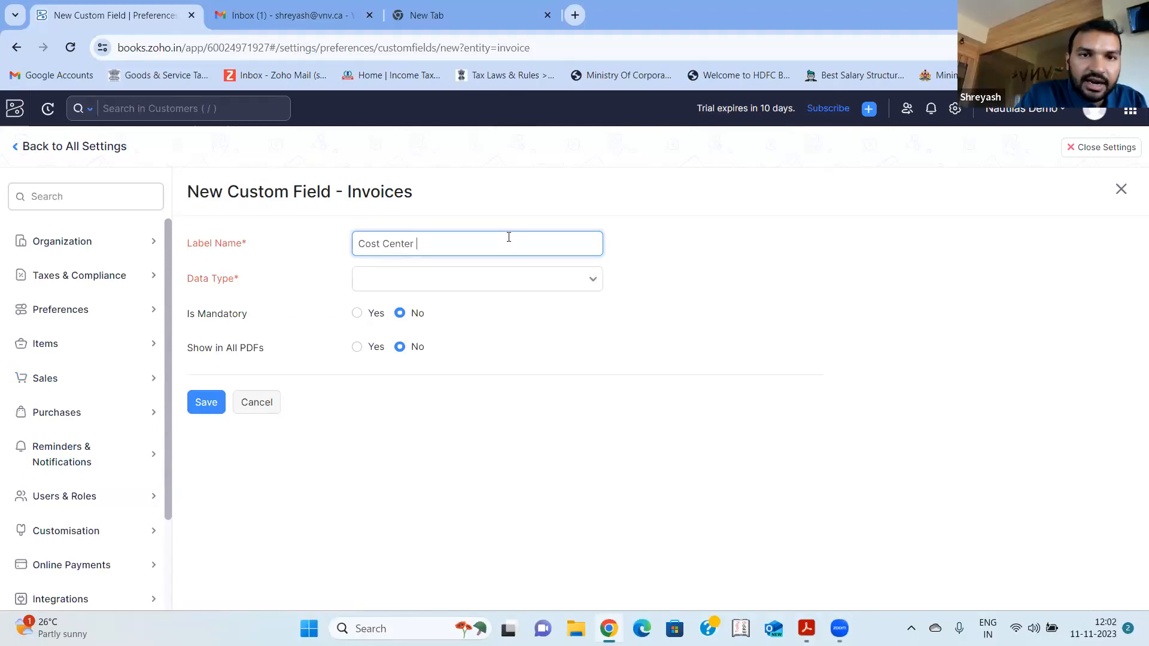
type("- Unit 1")
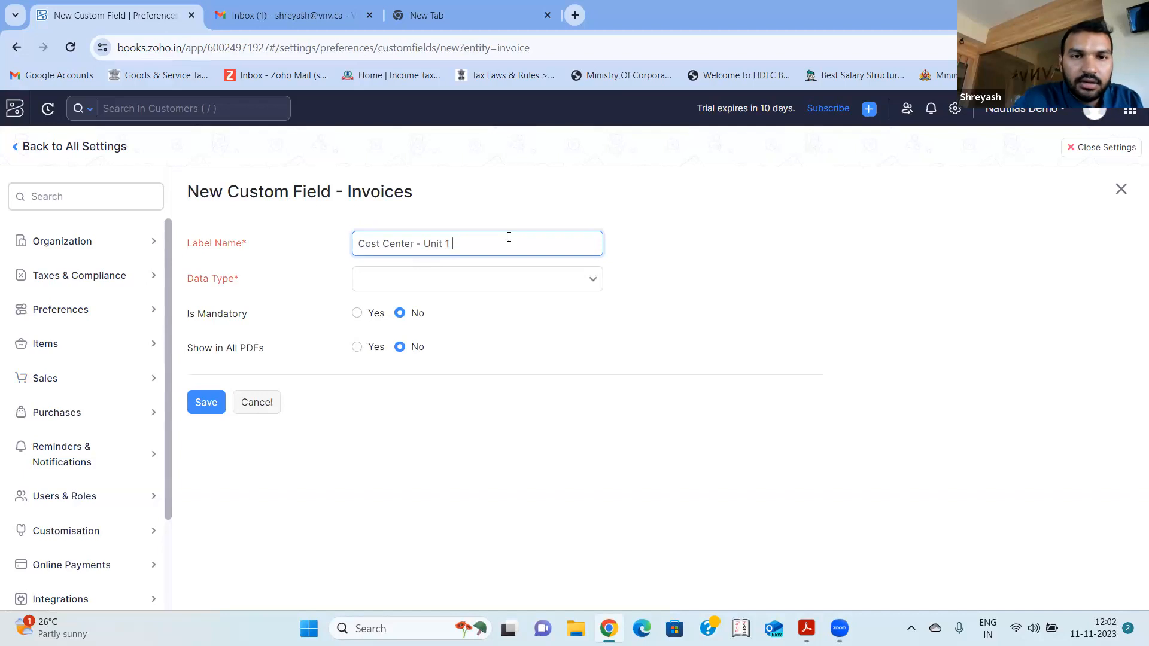
key("Tab")
left_click(470, 282)
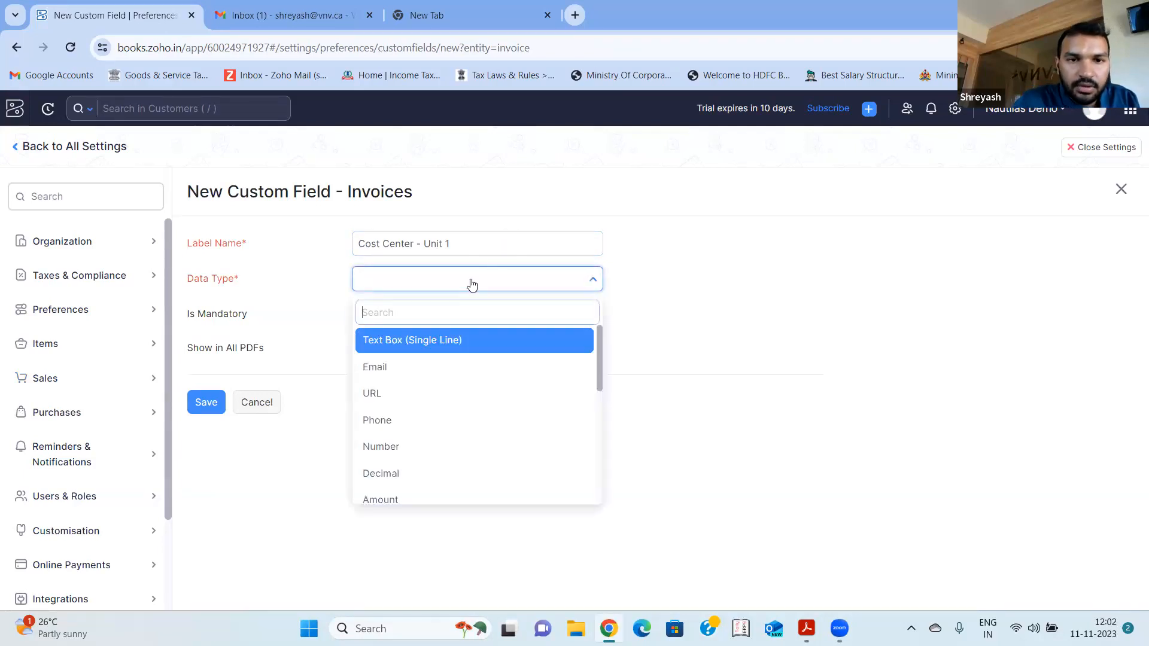
left_click(444, 345)
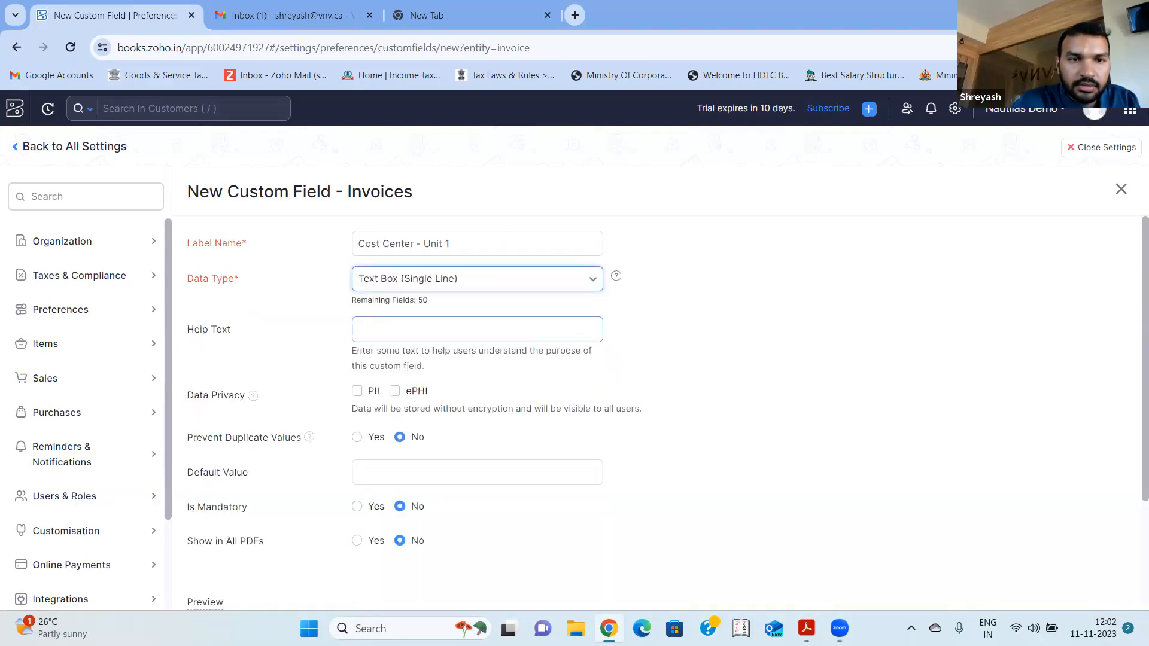
scroll(371, 327, "down", 3)
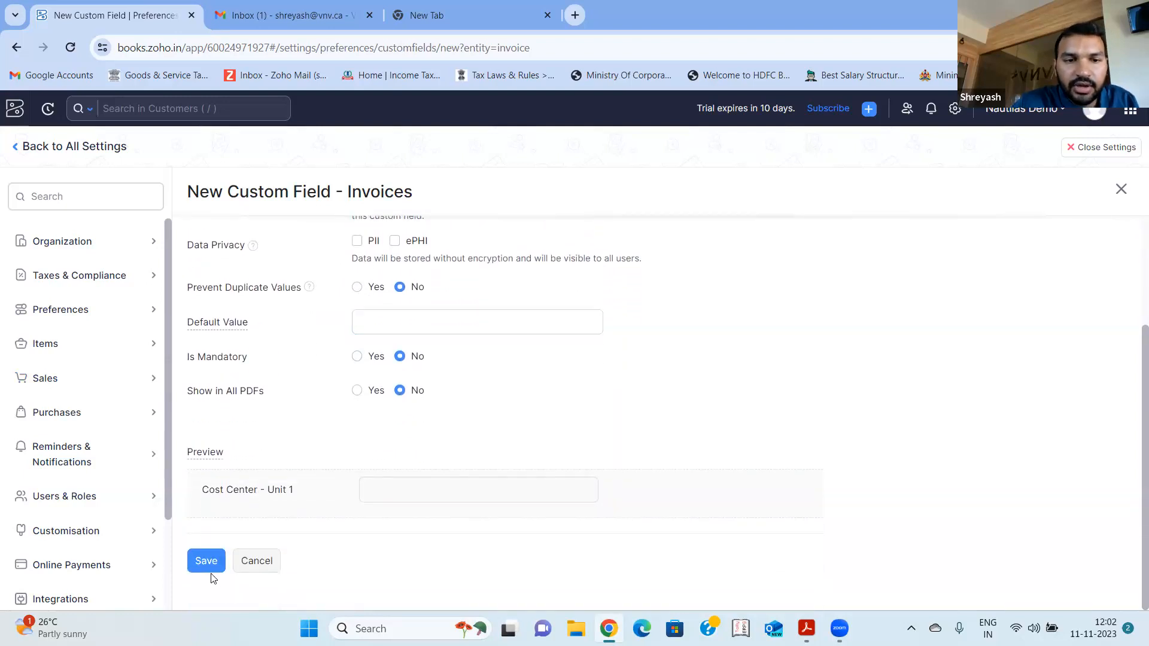
left_click(207, 562)
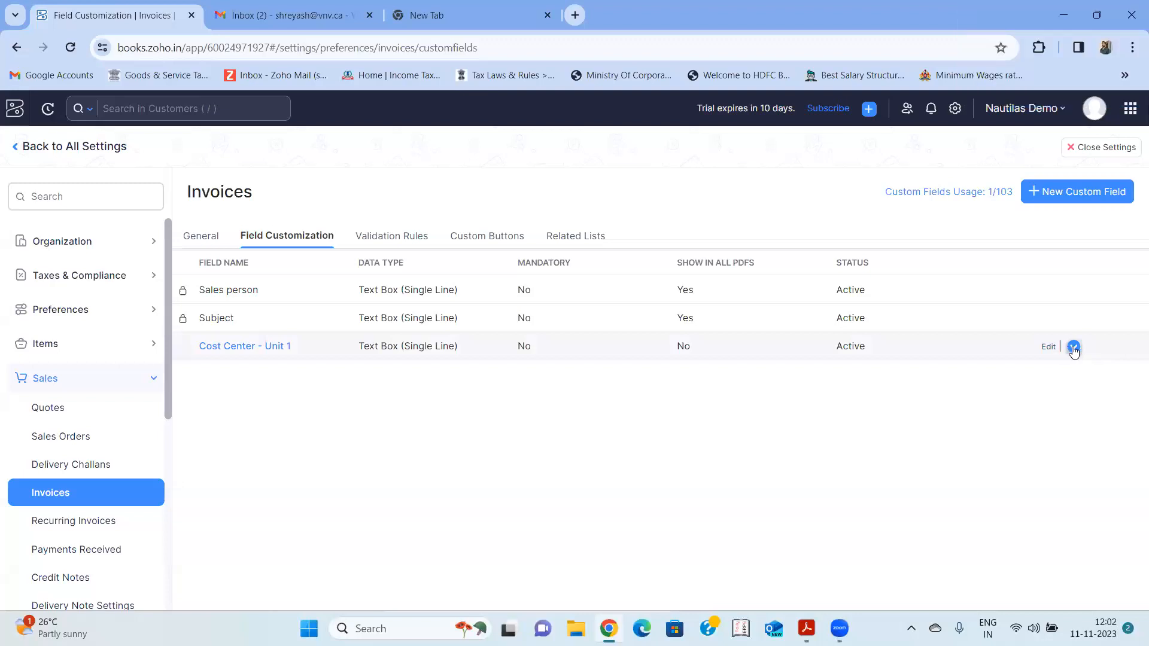
- Open the Cost Center - Unit 1 custom field, review its settings and preview, and leave without saving
left_click(287, 352)
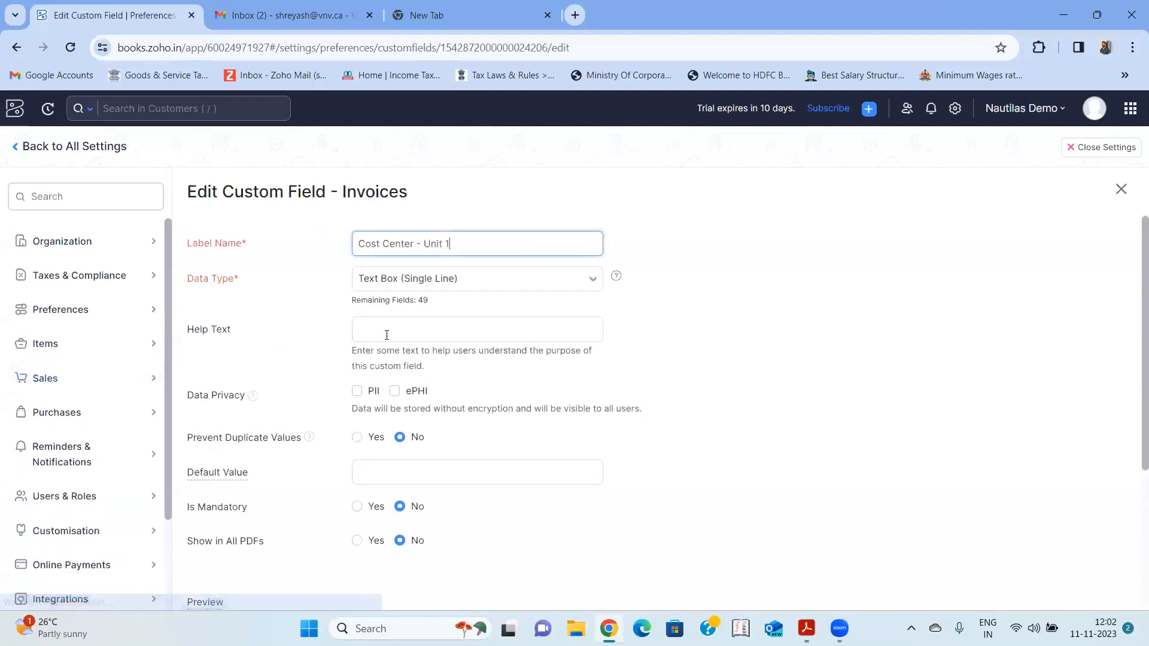
scroll(547, 329, "down", 2)
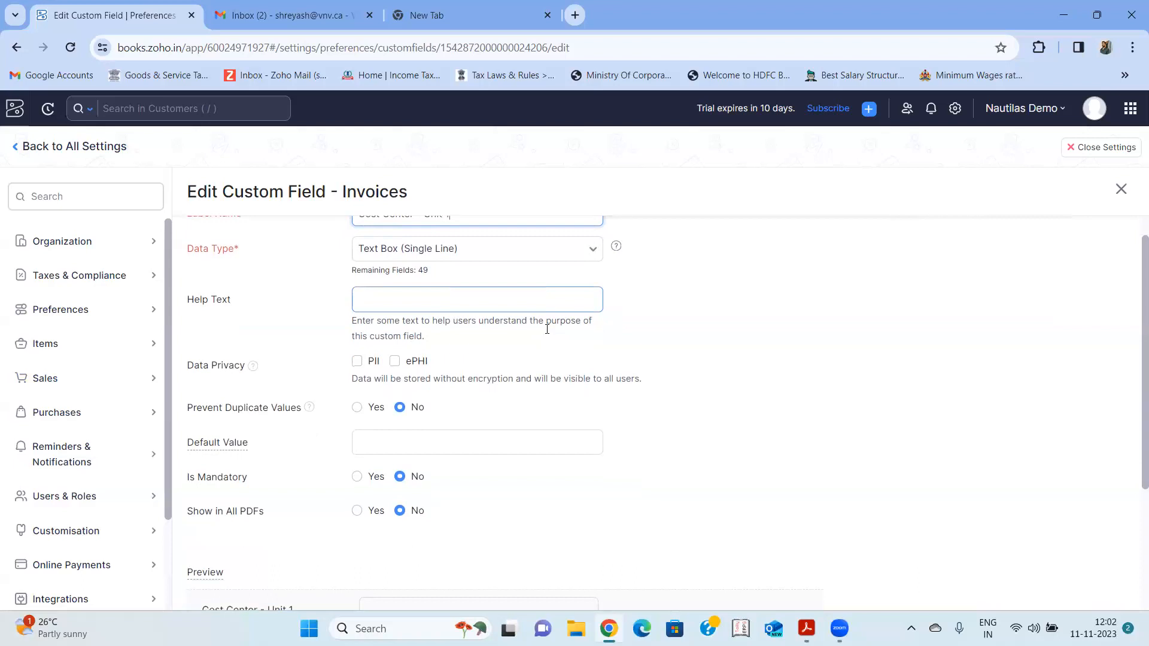
scroll(547, 334, "down", 2)
scroll(547, 330, "up", 4)
scroll(547, 329, "down", 4)
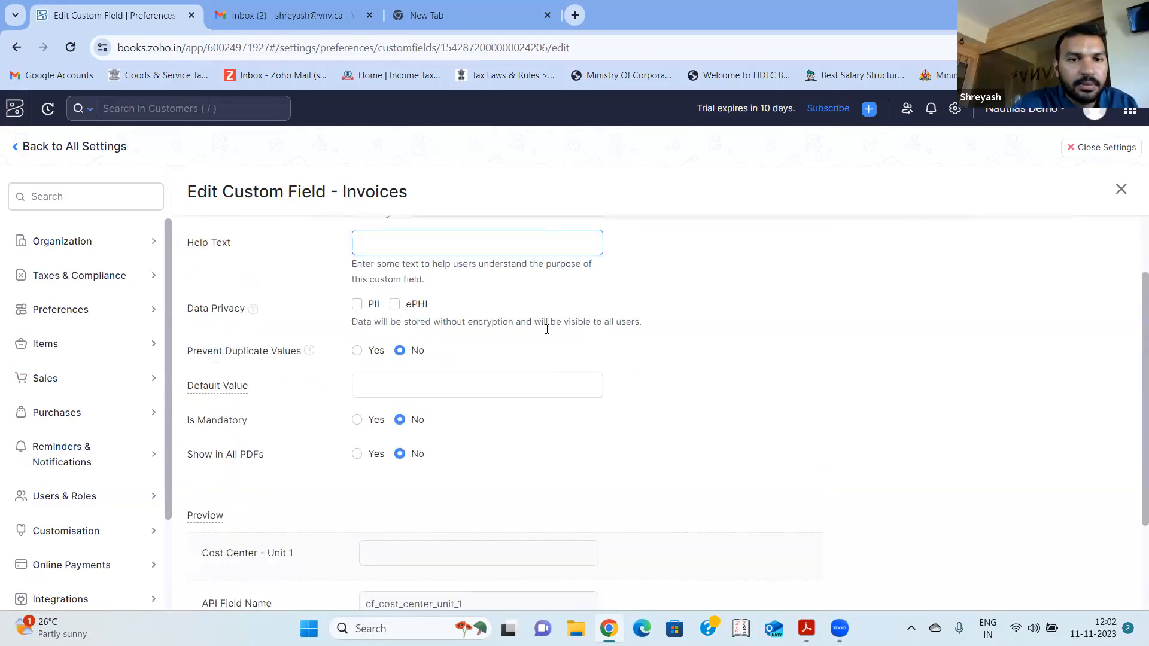
left_click(265, 566)
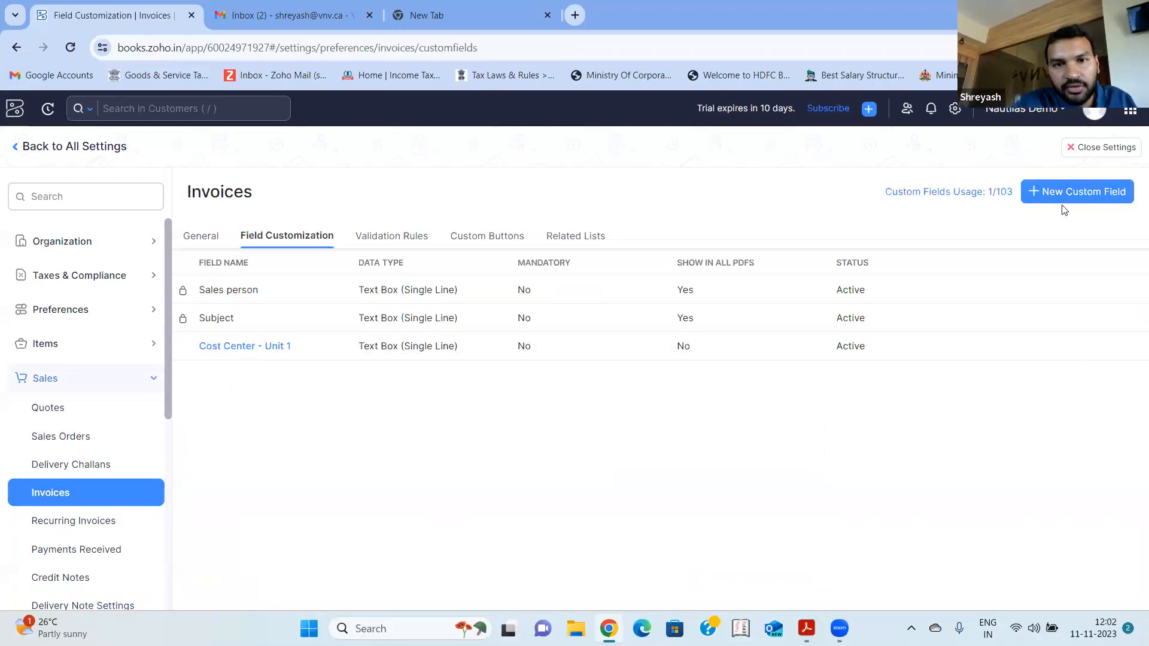
- Reopen the Cost Center - Unit 1 field, try the PII and ePHI data privacy options, and clear both
mouse_move(939, 362)
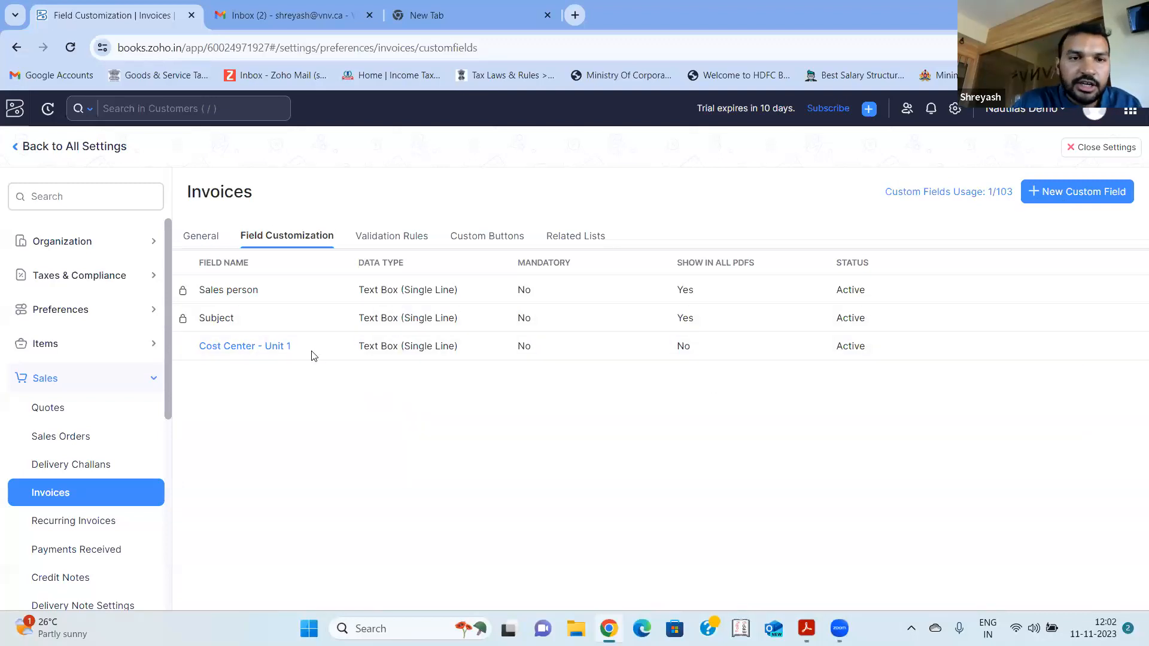
left_click(267, 346)
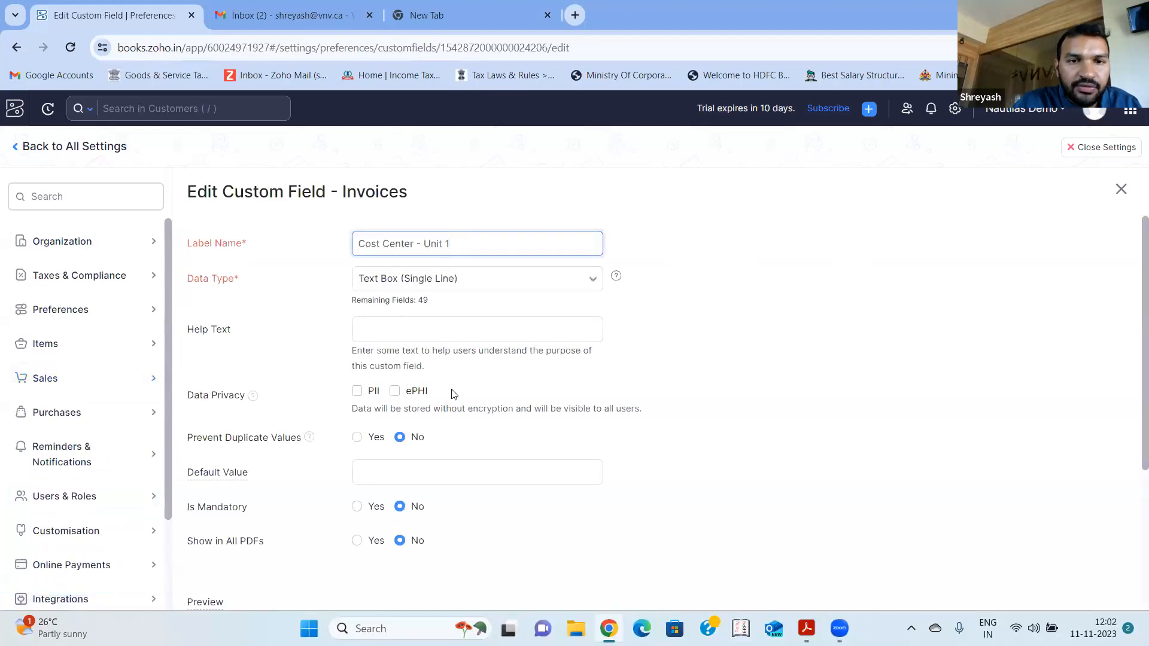
scroll(454, 393, "down", 1)
left_click(357, 358)
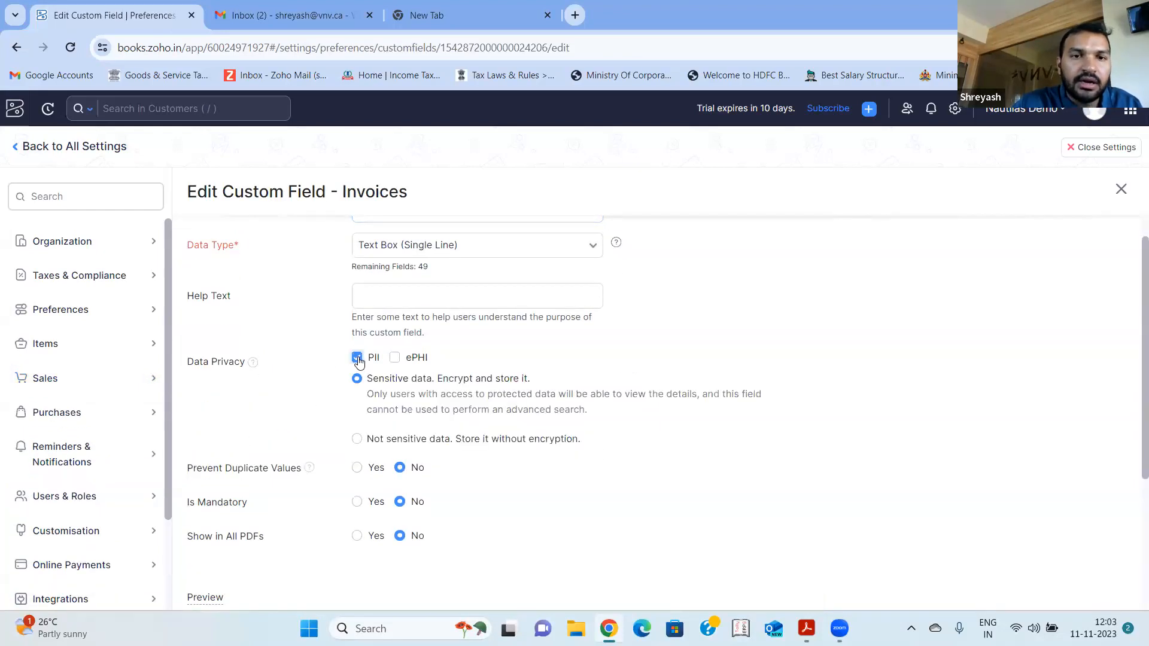
left_click(395, 358)
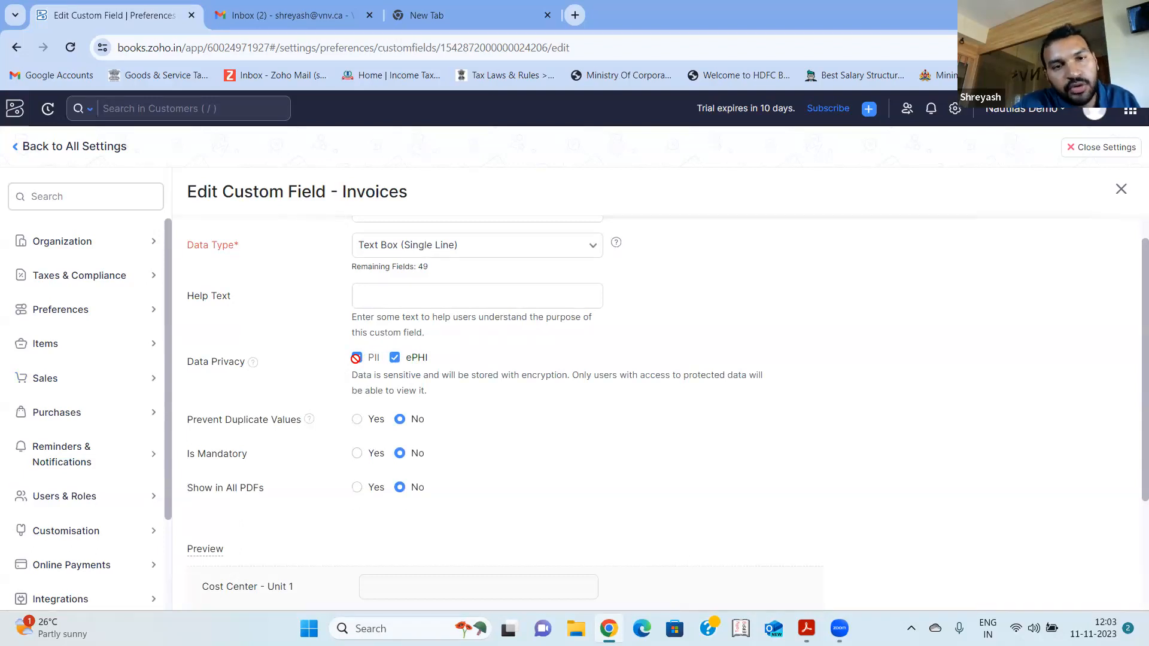
left_click(395, 358)
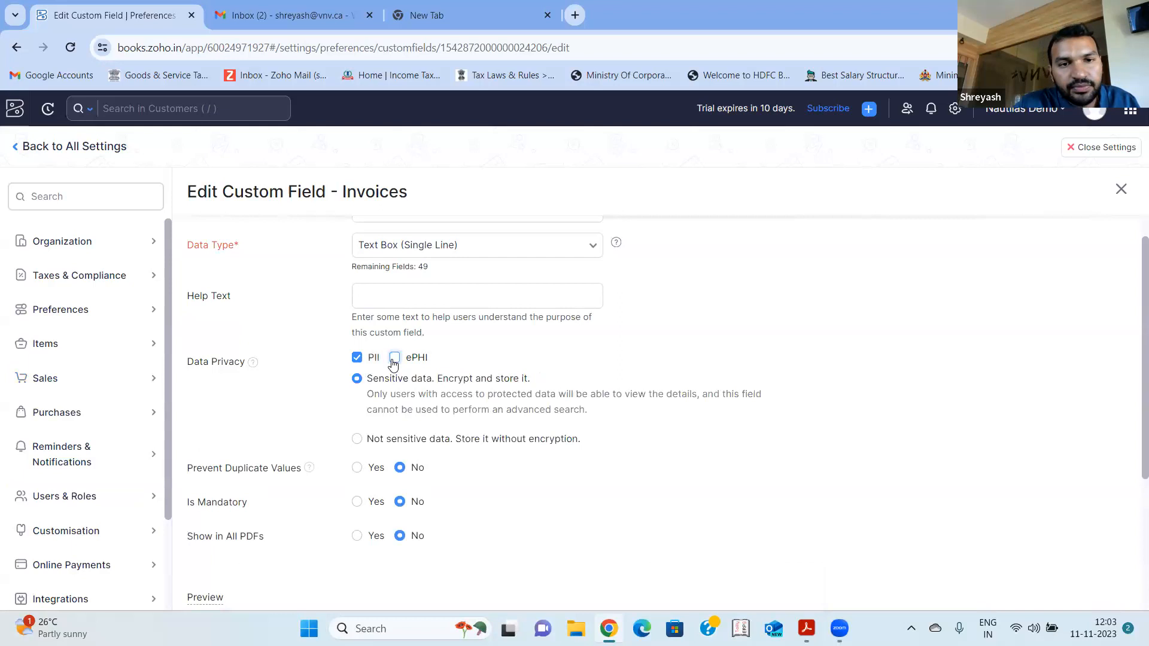
left_click(357, 358)
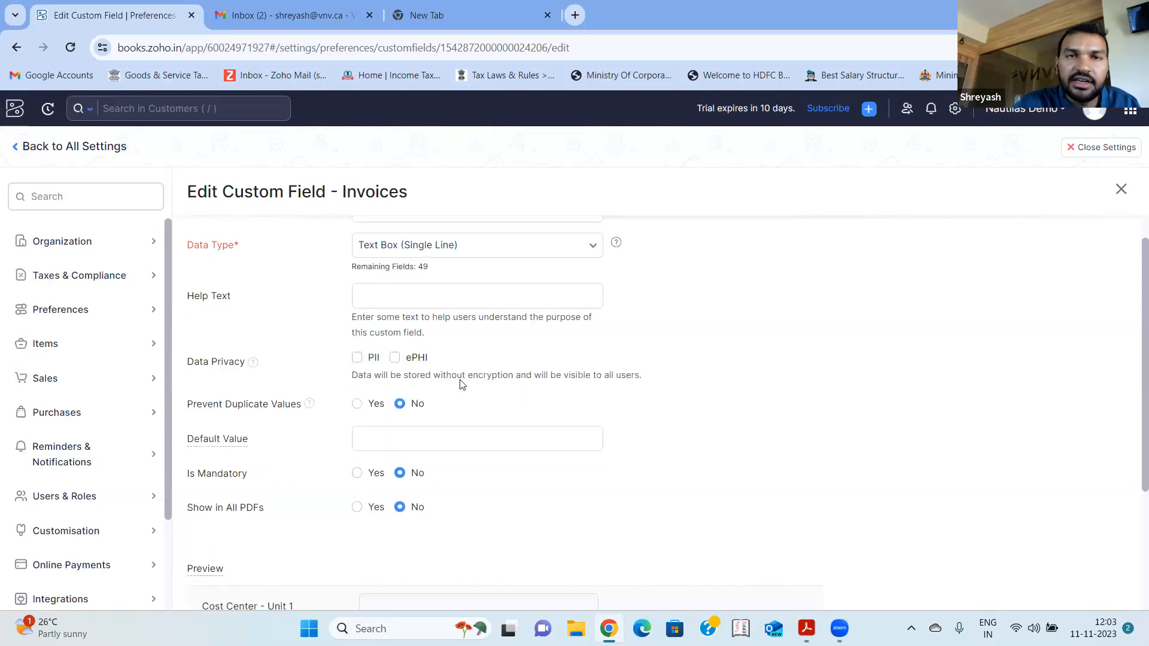
- Review the custom field's label, remaining options and API field name, and cancel the edit
scroll(462, 385, "down", 1)
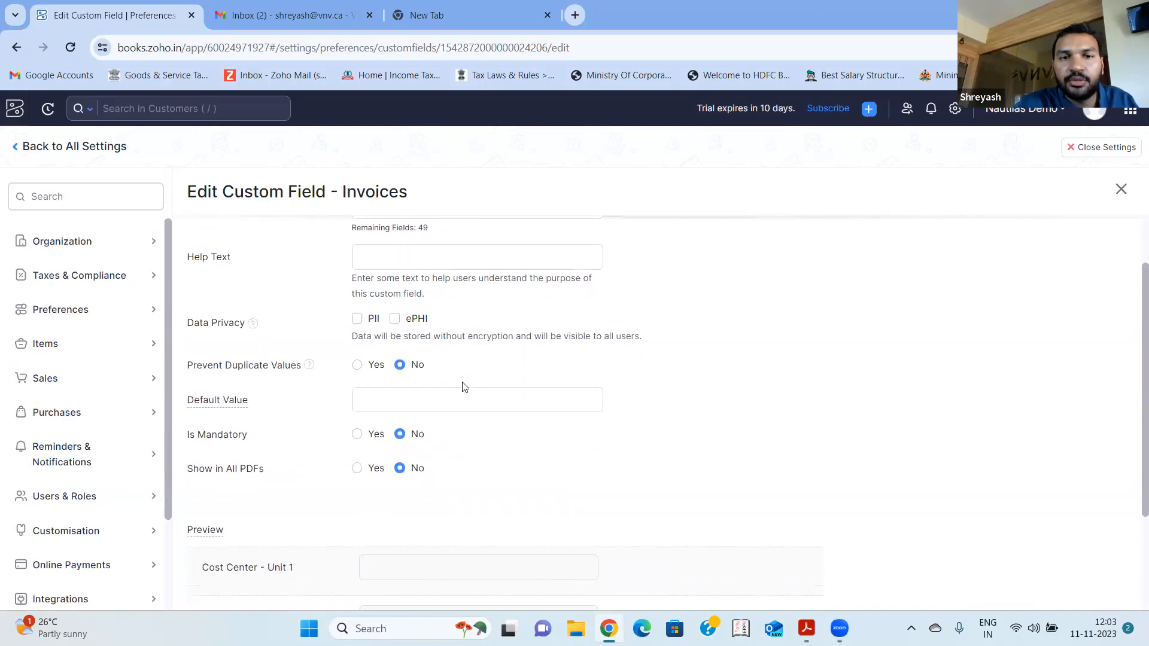
scroll(462, 385, "up", 2)
left_click(486, 242)
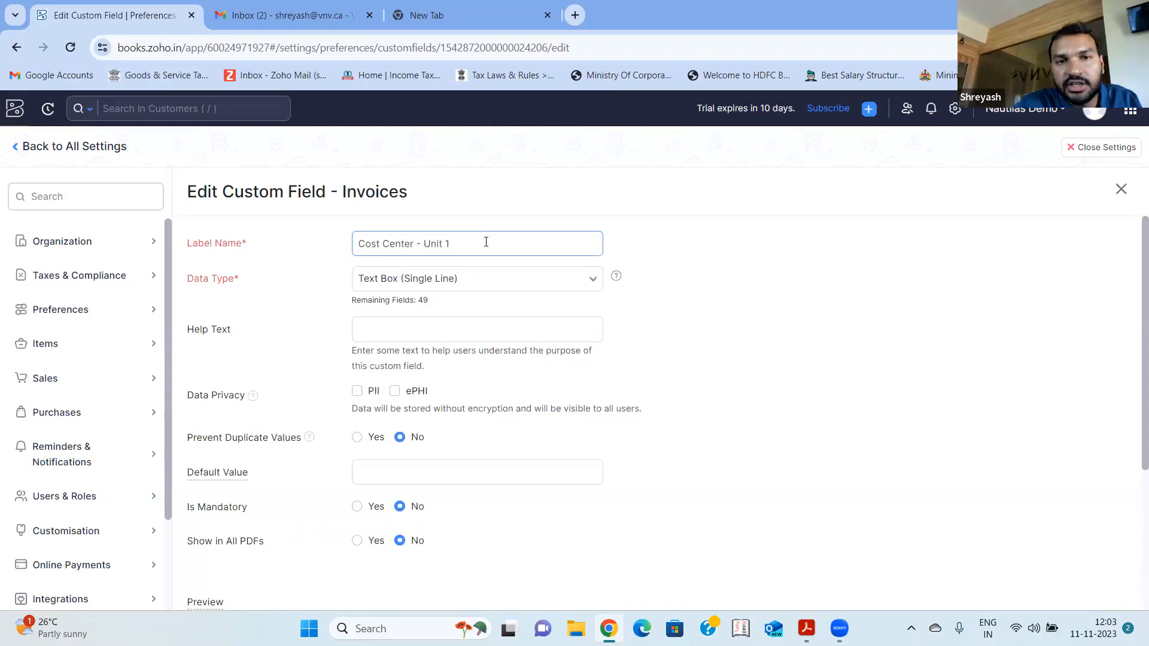
scroll(488, 240, "down", 4)
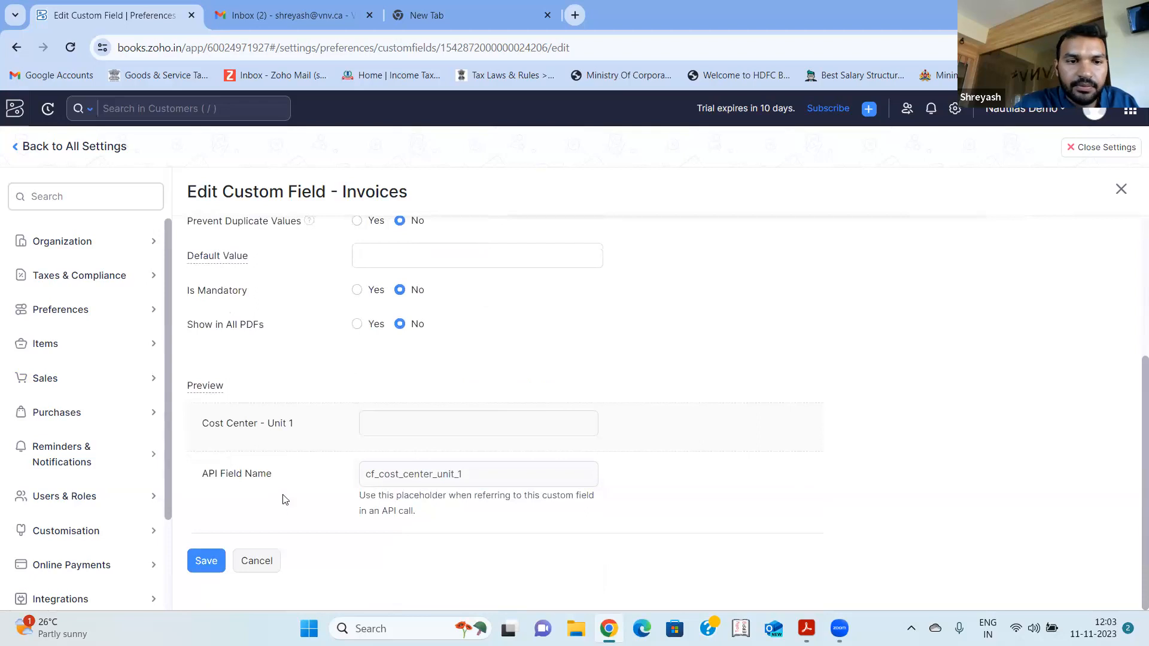
left_click(256, 560)
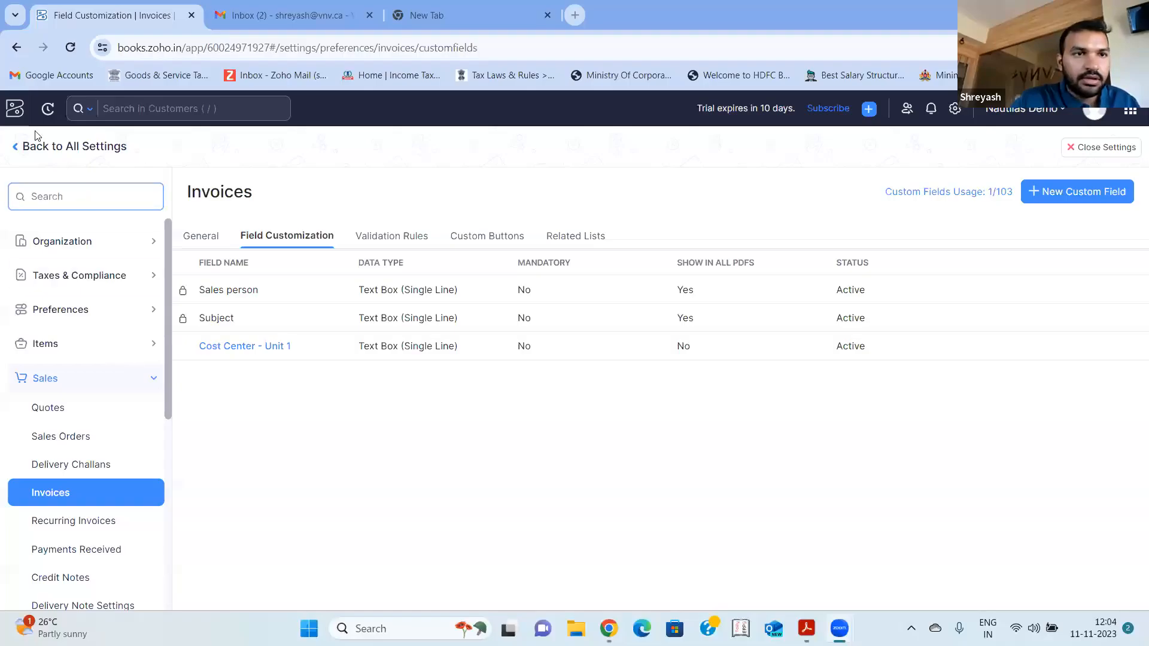
- Close the settings and switch to the BREWING GADGETS INDIA organization
left_click(1084, 153)
left_click(1024, 109)
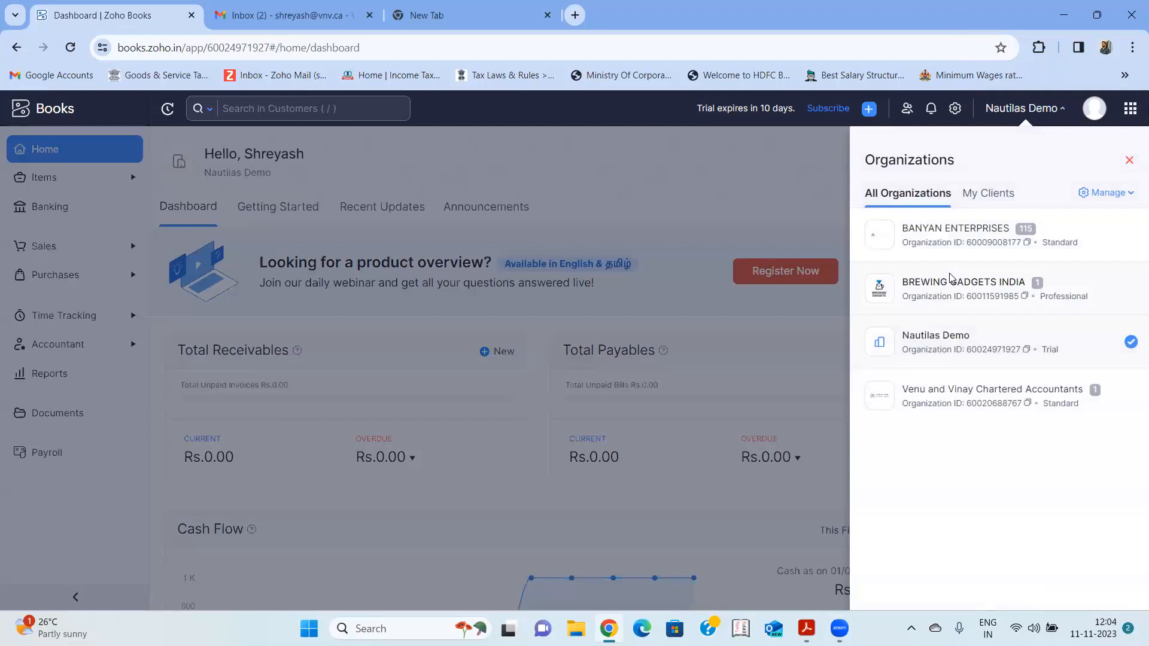
left_click(952, 281)
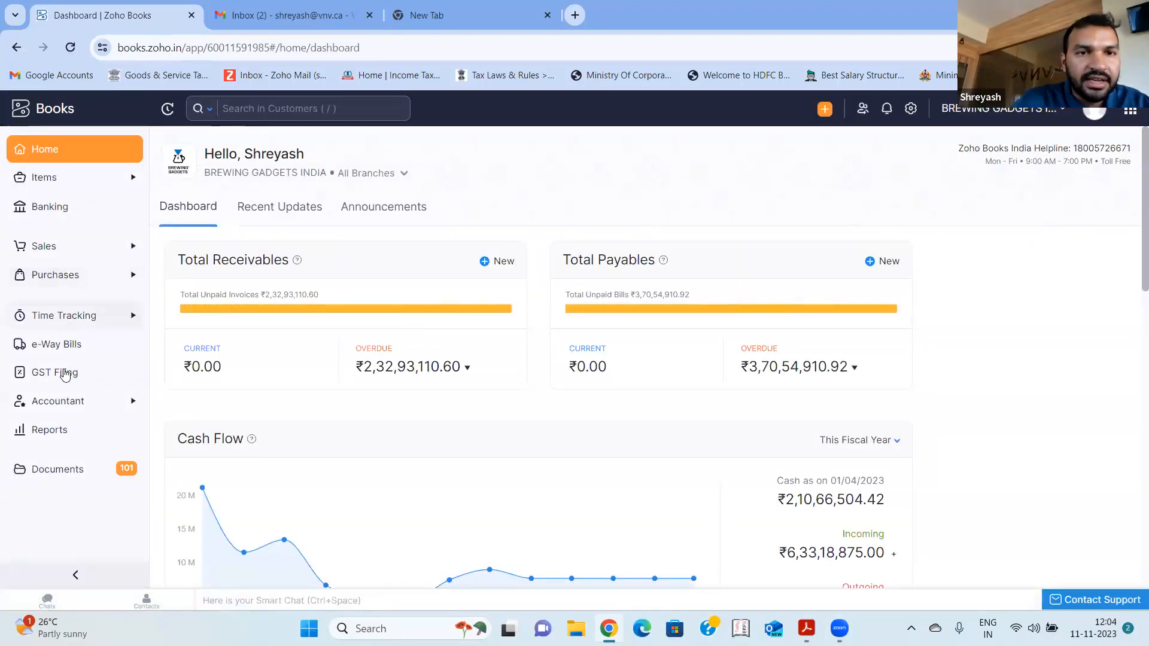
- View the TDS Summary among the tax reports and return to the reports list
left_click(52, 431)
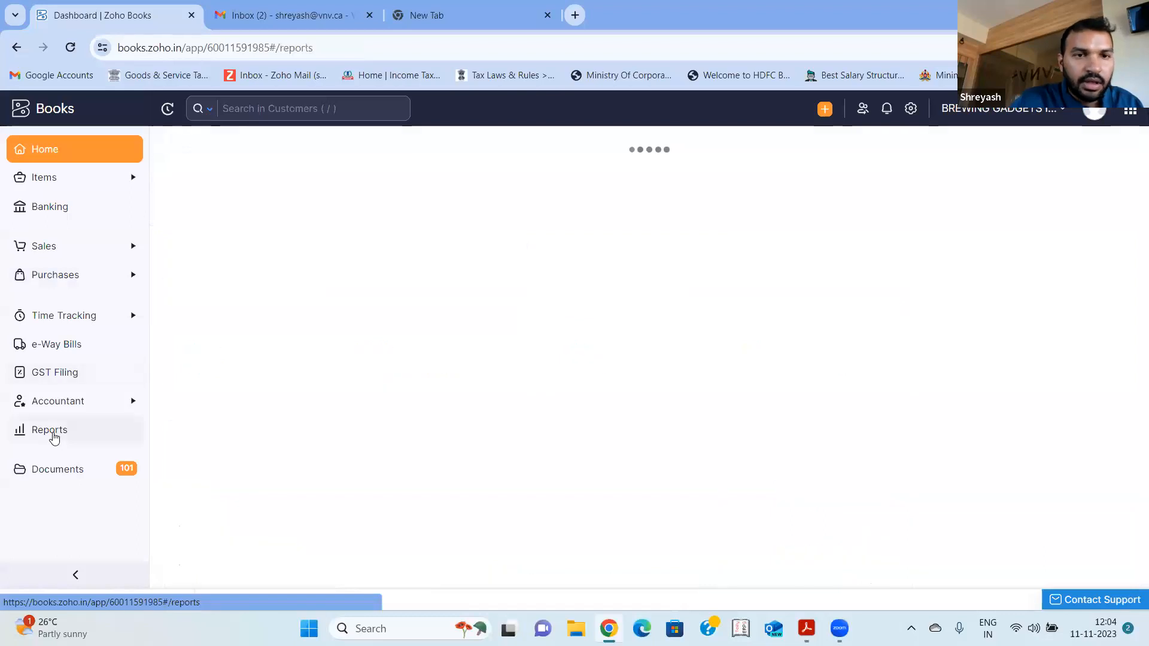
scroll(696, 415, "down", 15)
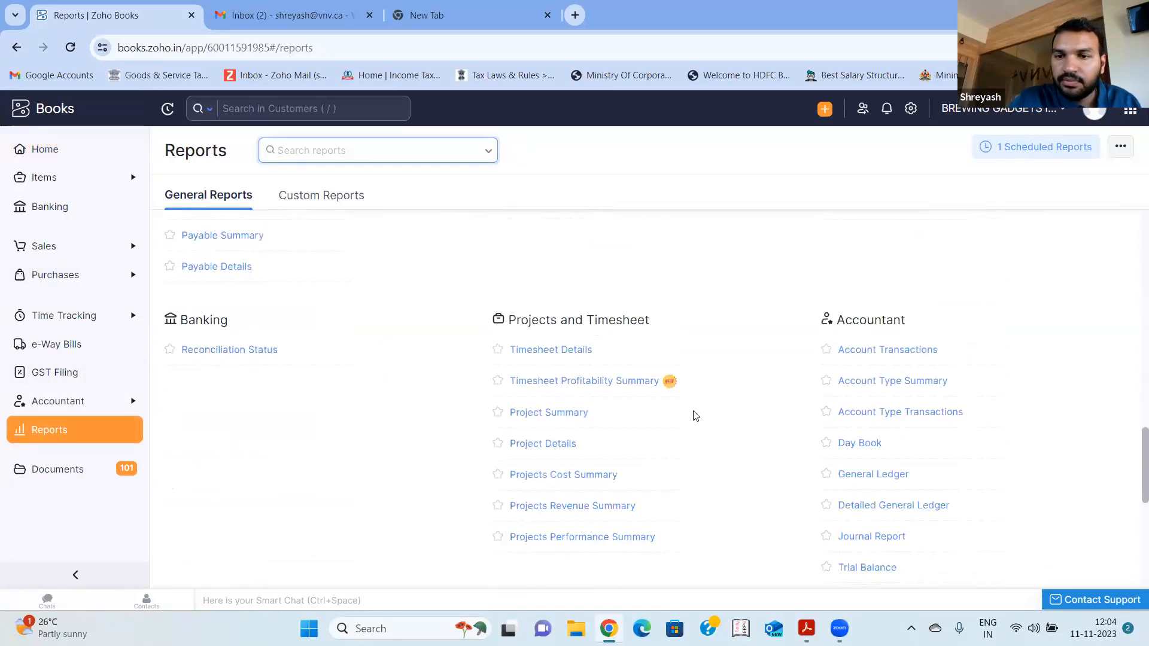
scroll(695, 415, "down", 5)
scroll(696, 415, "up", 6)
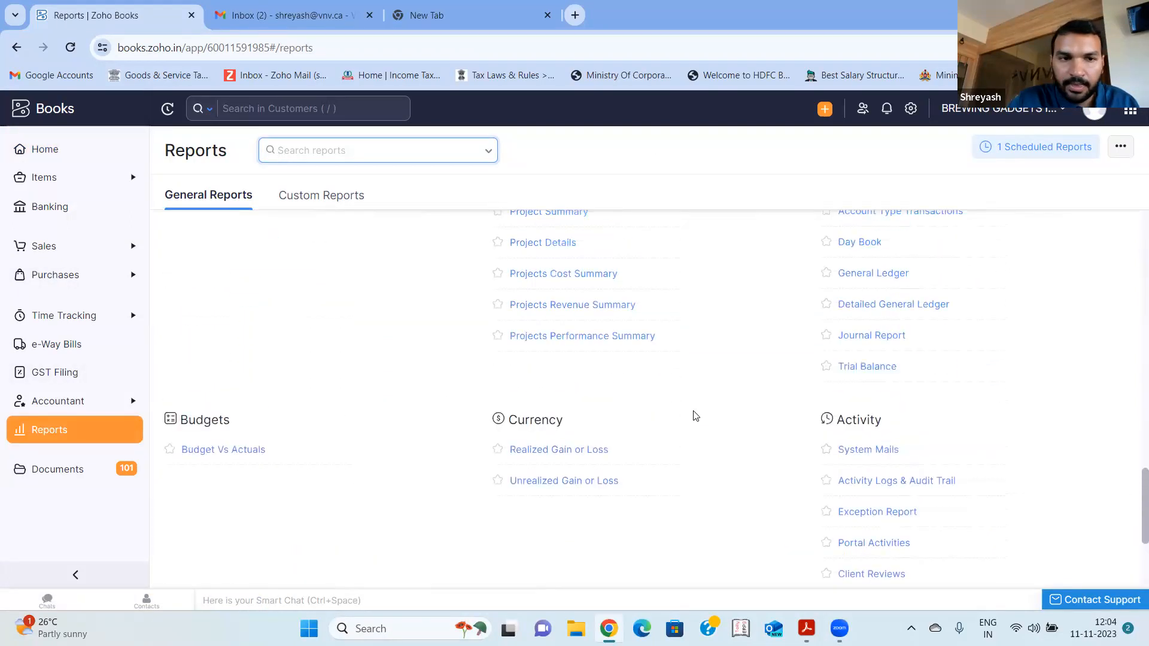
scroll(695, 415, "up", 3)
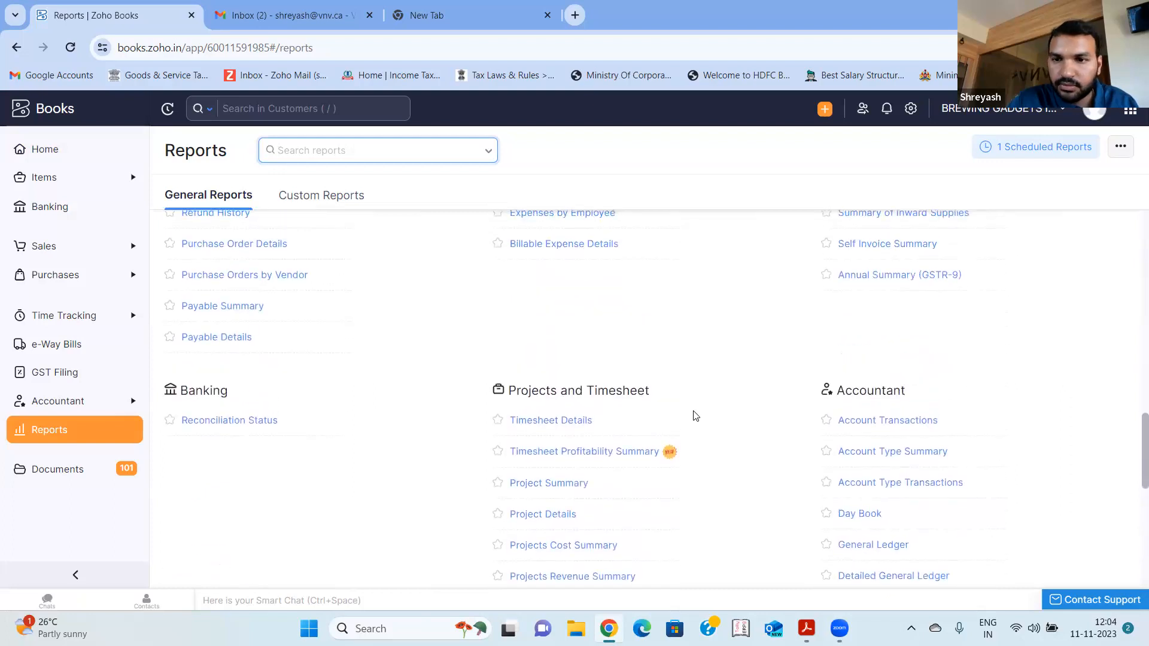
scroll(695, 416, "up", 4)
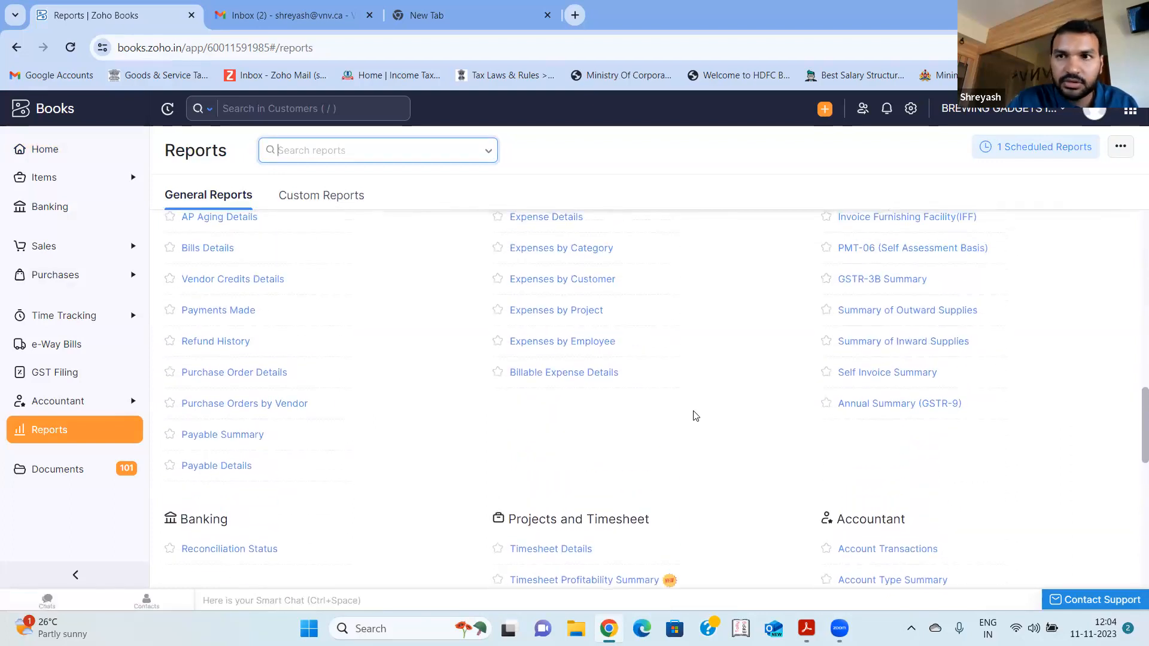
scroll(727, 390, "up", 2)
scroll(727, 391, "up", 1)
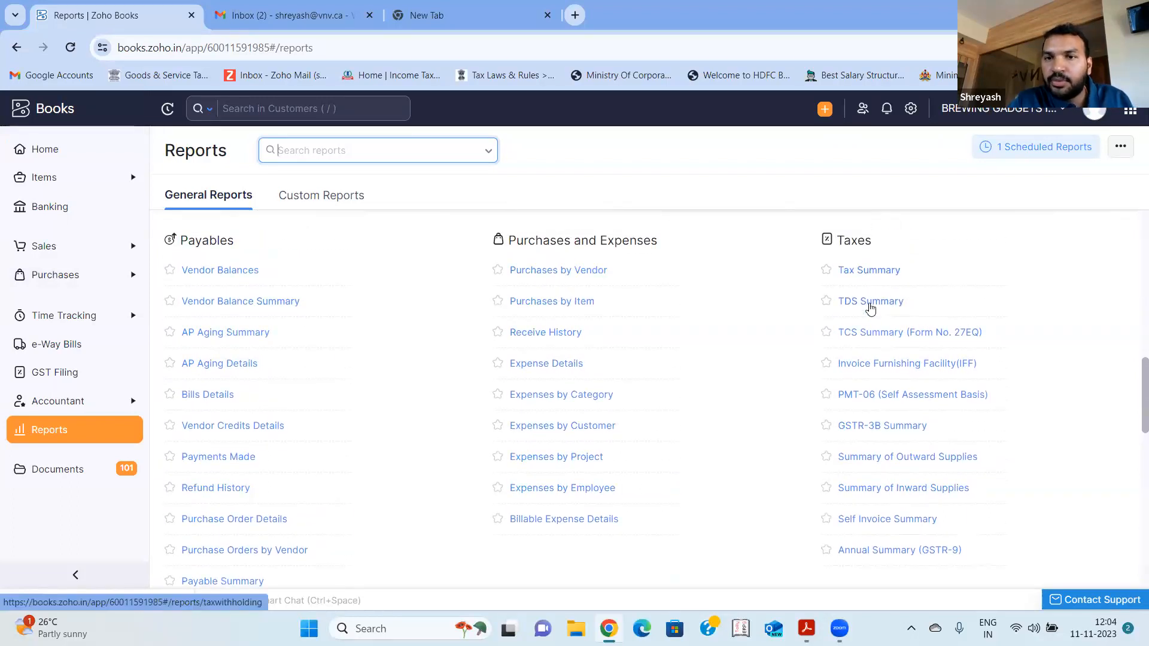
left_click(868, 302)
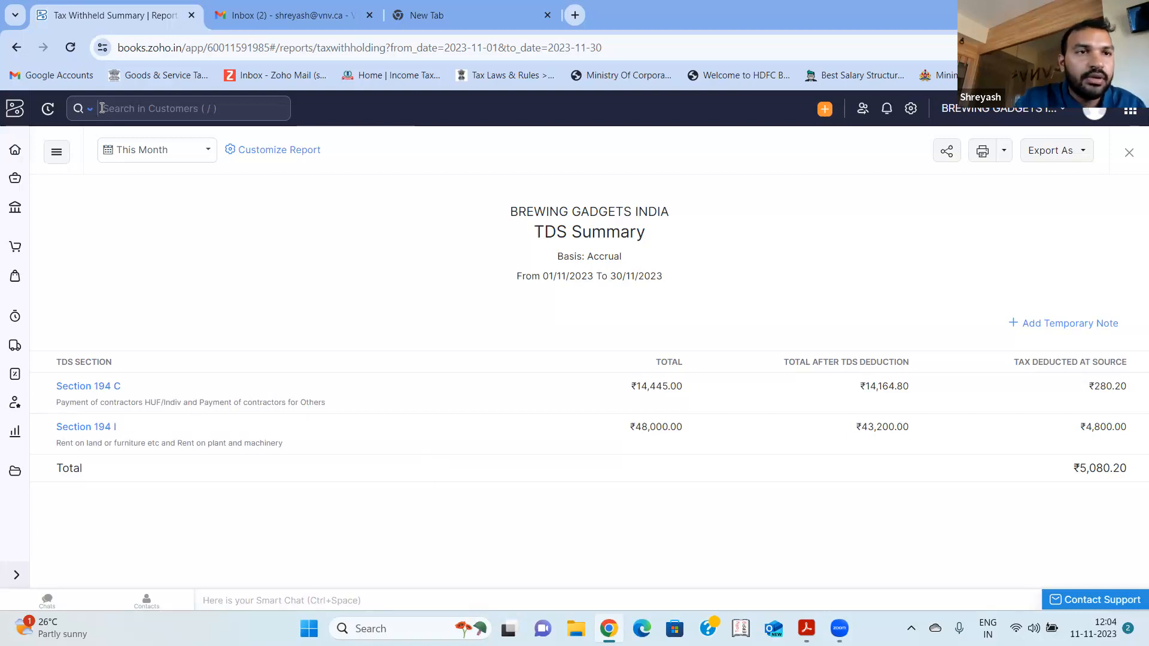
left_click(16, 47)
- Look through the general reports from Payables and Taxes down to the Accountant, Budgets, Currency and Activity groups
scroll(515, 298, "down", 10)
scroll(518, 297, "down", 1)
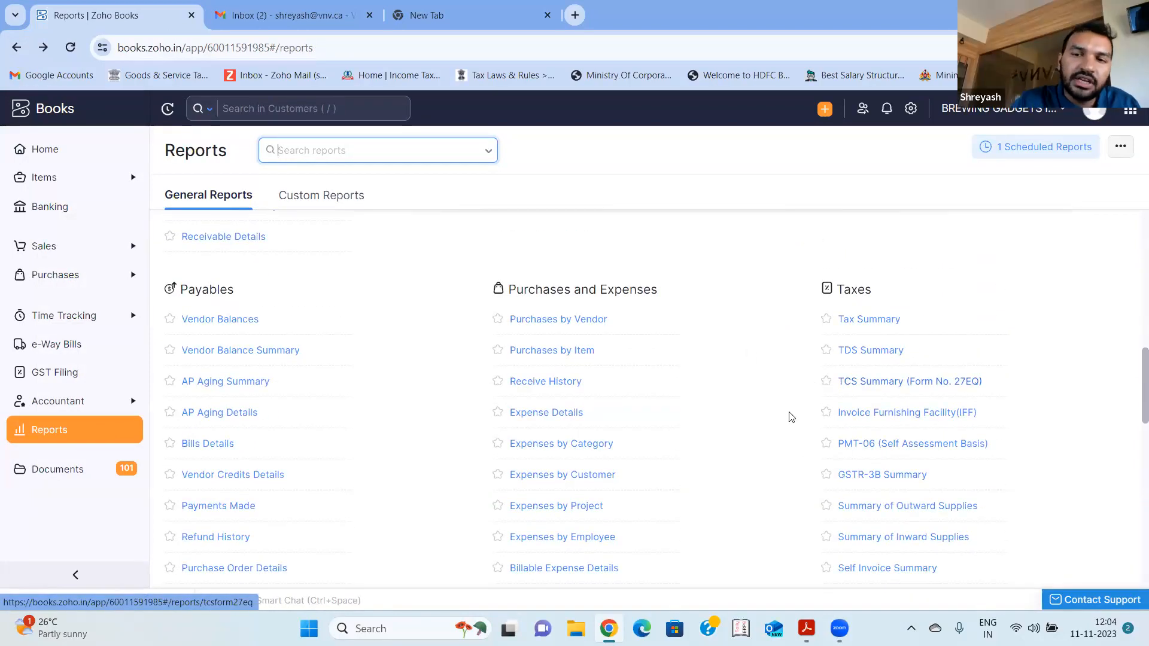
scroll(789, 420, "down", 1)
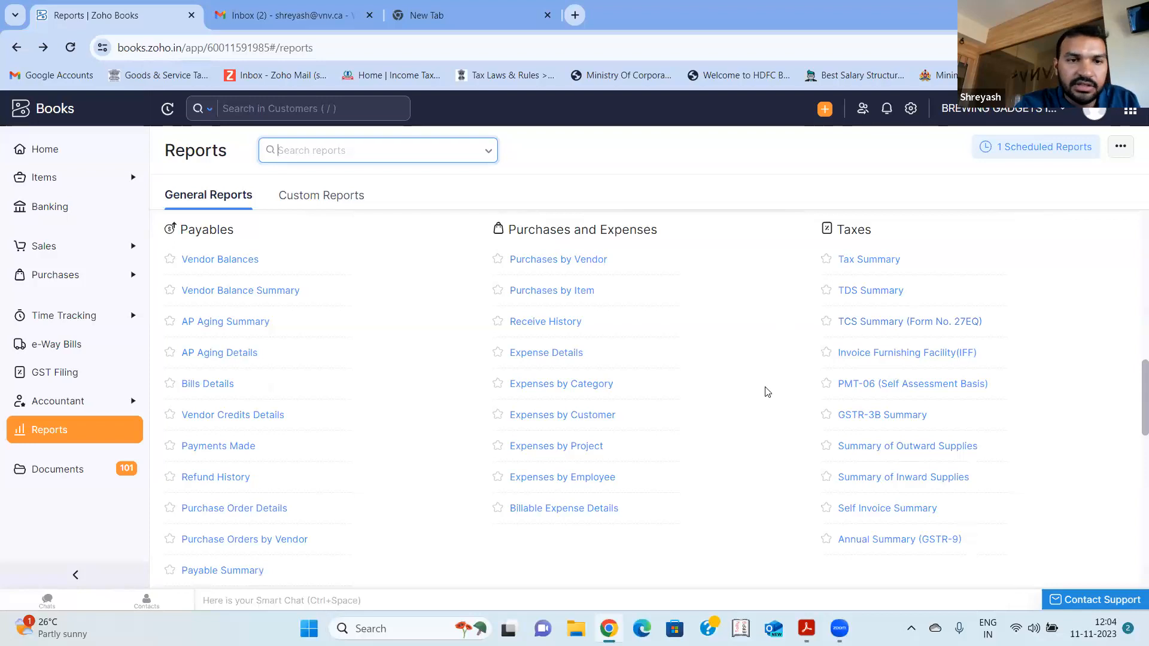
scroll(766, 390, "down", 4)
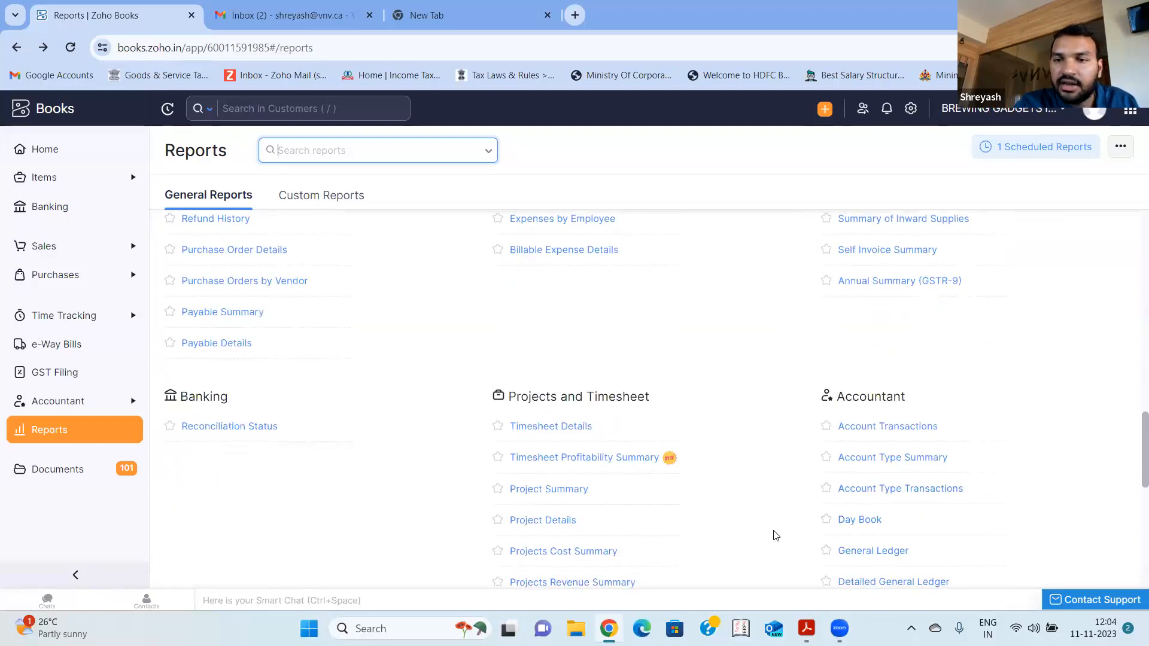
scroll(774, 533, "down", 6)
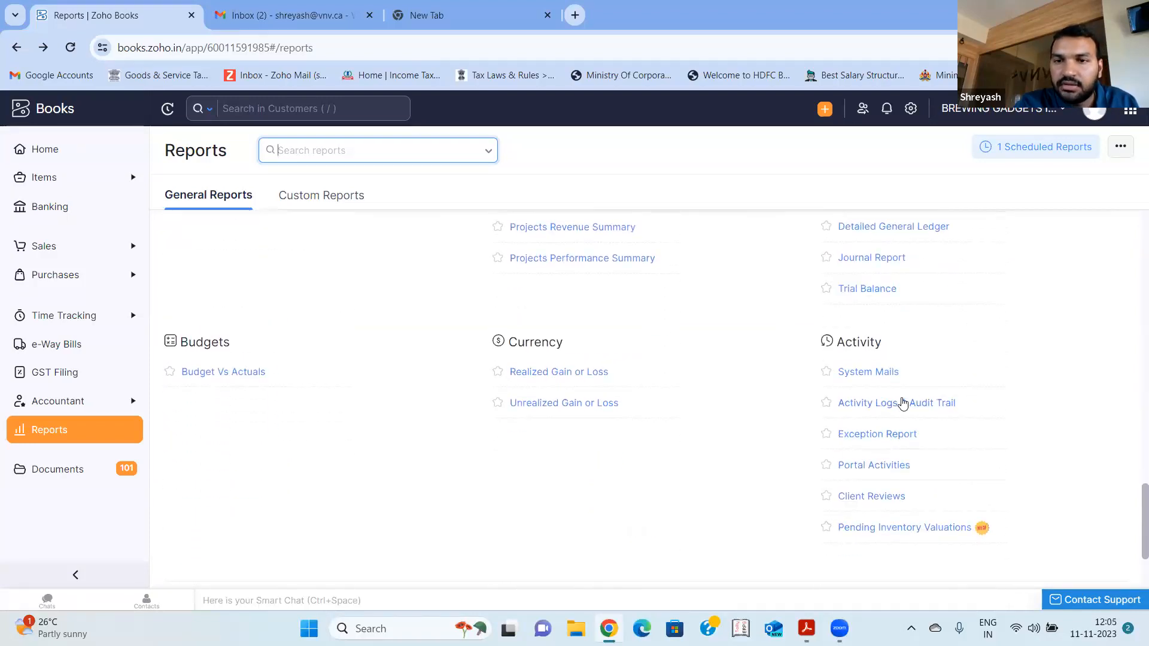
scroll(735, 366, "up", 3)
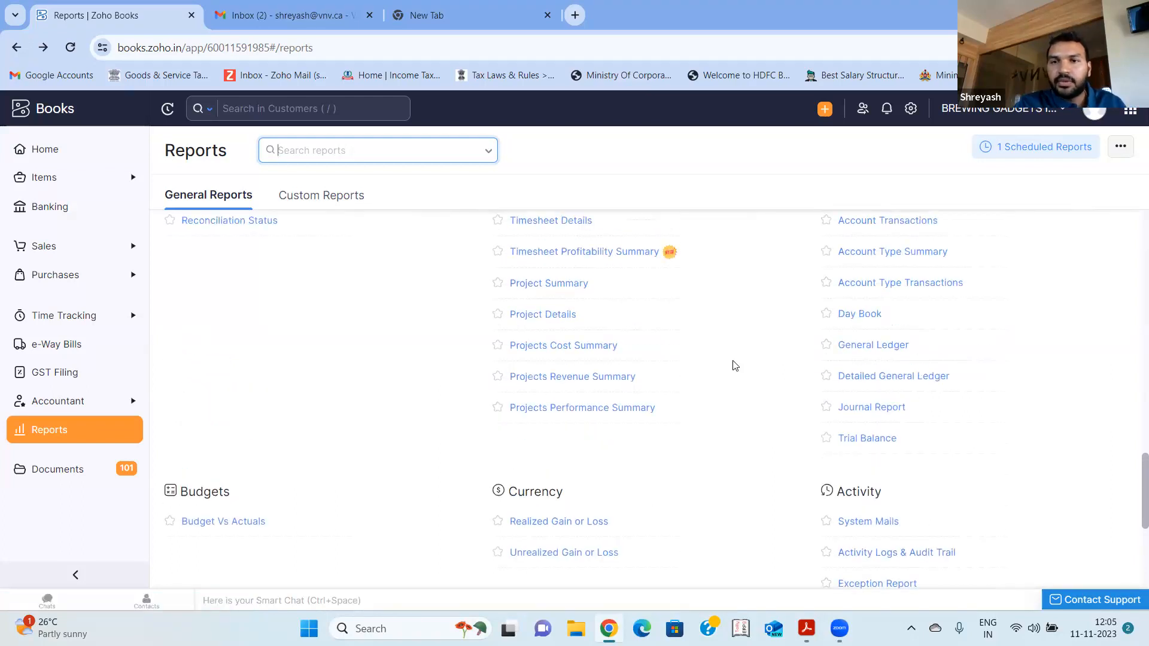
scroll(736, 365, "up", 2)
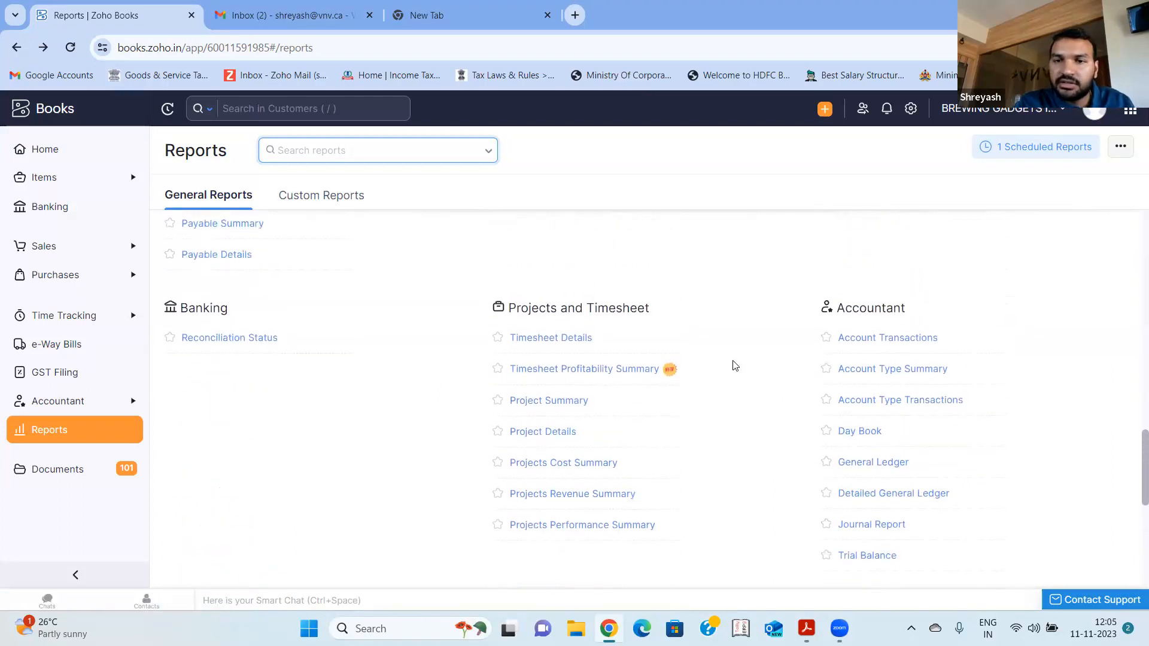
- Highlight the list of reports in the Taxes group, from Tax Summary to Annual Summary (GSTR-9), and clear the highlight
scroll(735, 366, "up", 4)
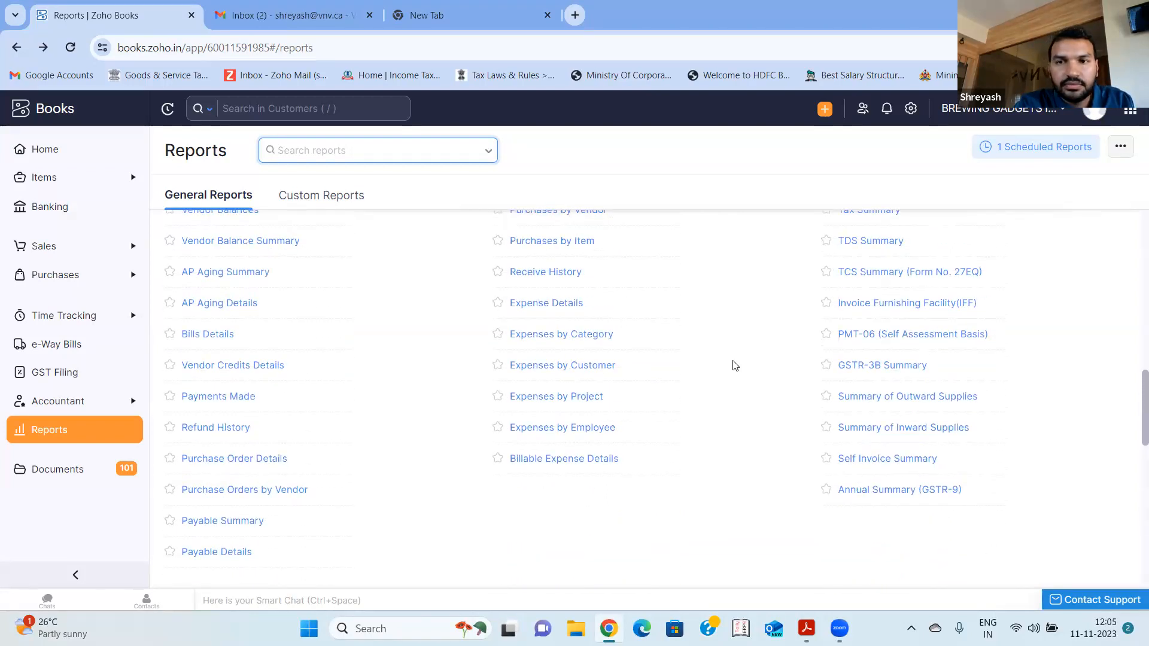
scroll(736, 366, "up", 1)
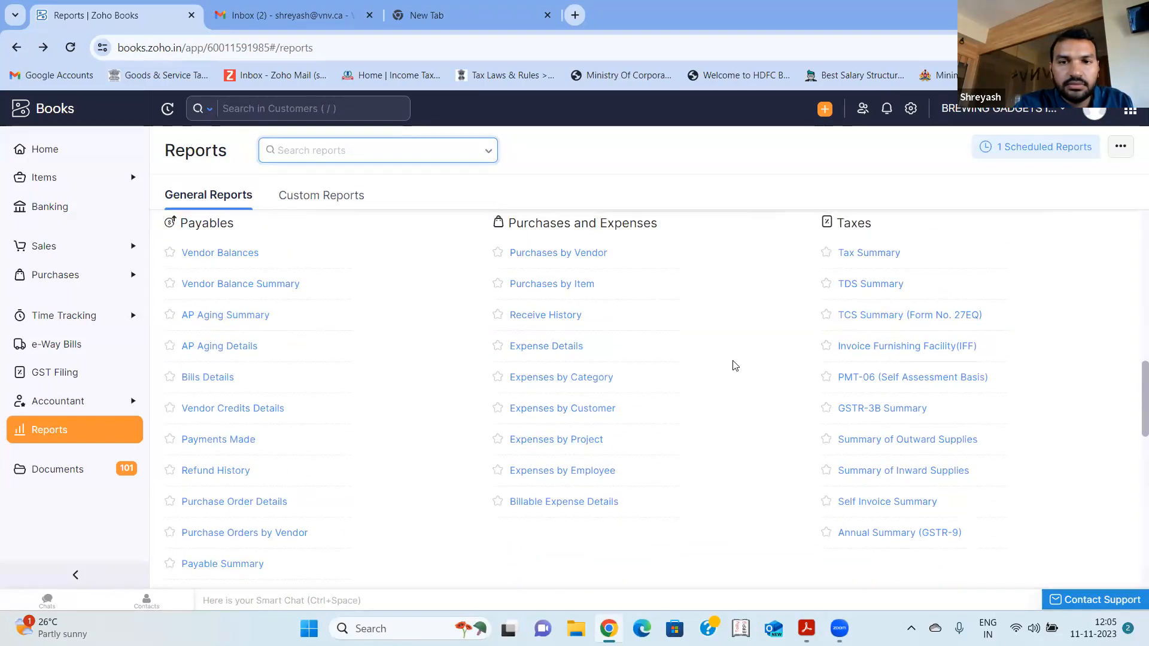
left_click_drag(802, 219, 1064, 556)
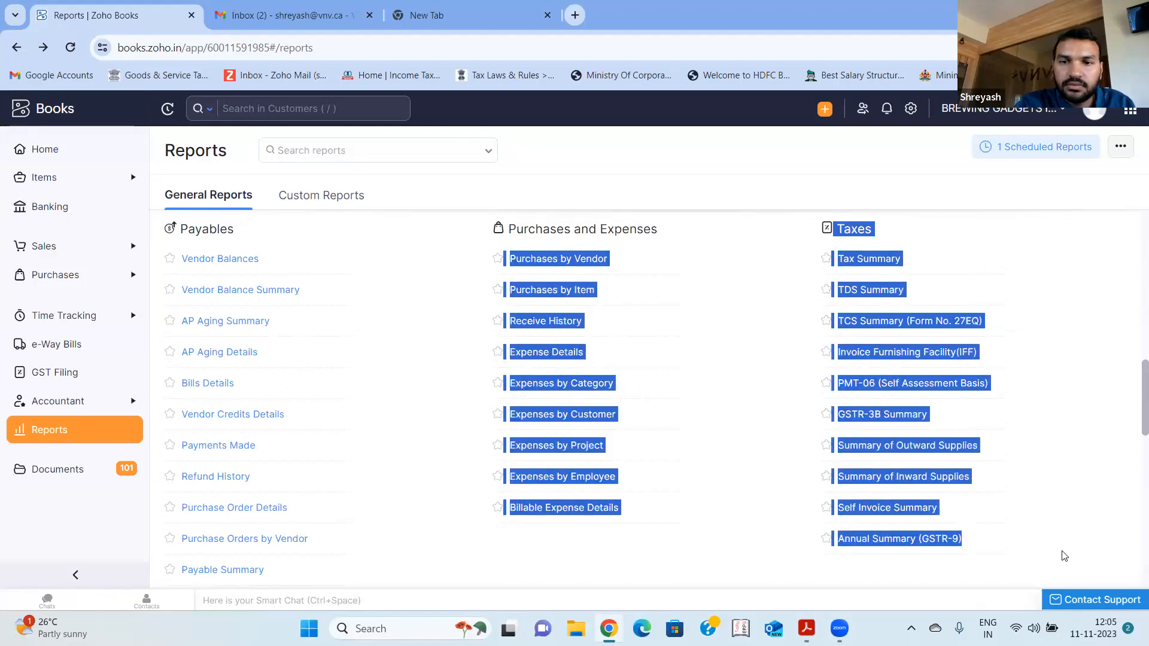
left_click(722, 491)
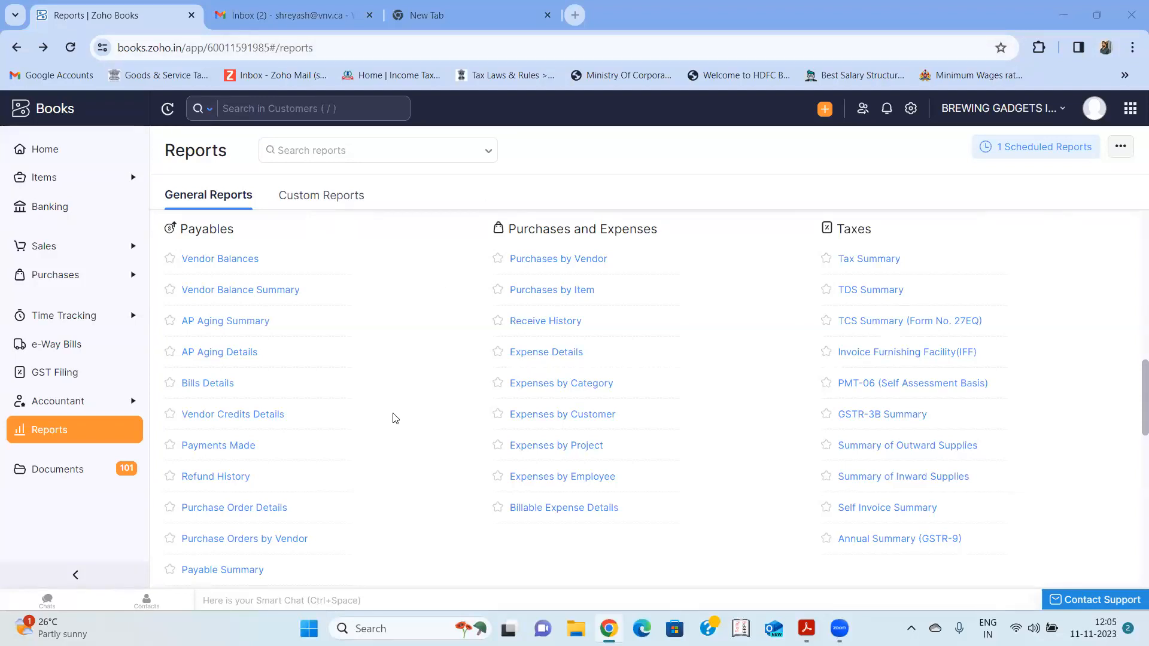
- Review the Business Overview, Sales, Inventory, Receivables, Payments Received and Payables report groups, ending at the start of the list
scroll(392, 415, "up", 5)
scroll(395, 418, "up", 5)
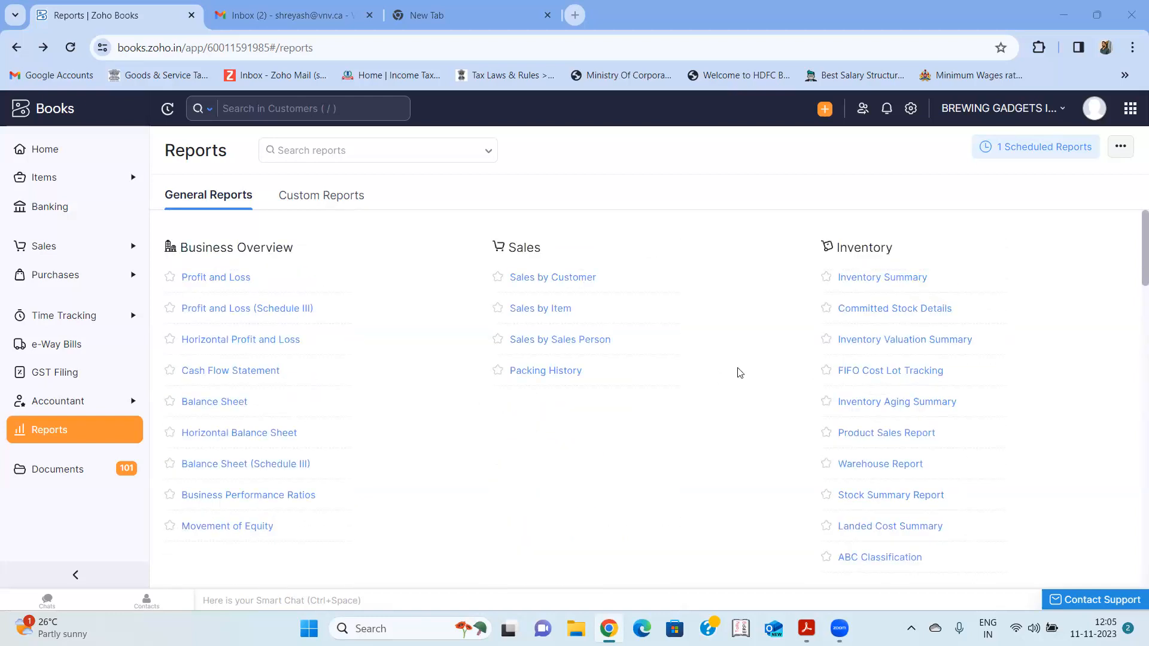
scroll(745, 406, "down", 1)
scroll(745, 406, "up", 1)
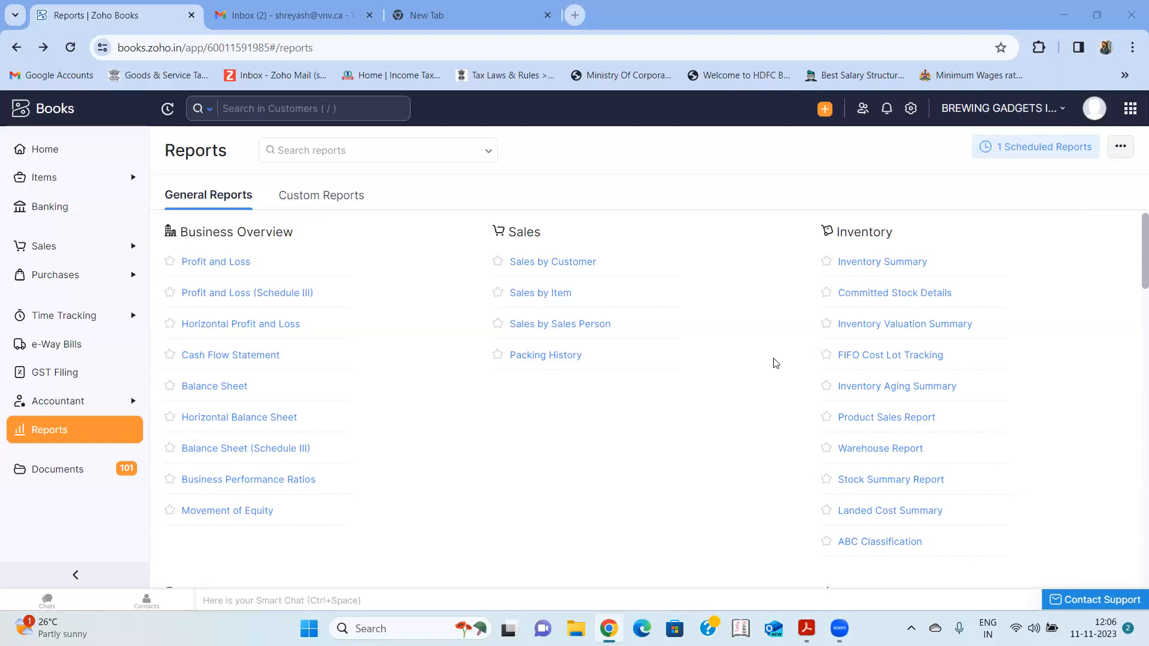
scroll(775, 364, "down", 4)
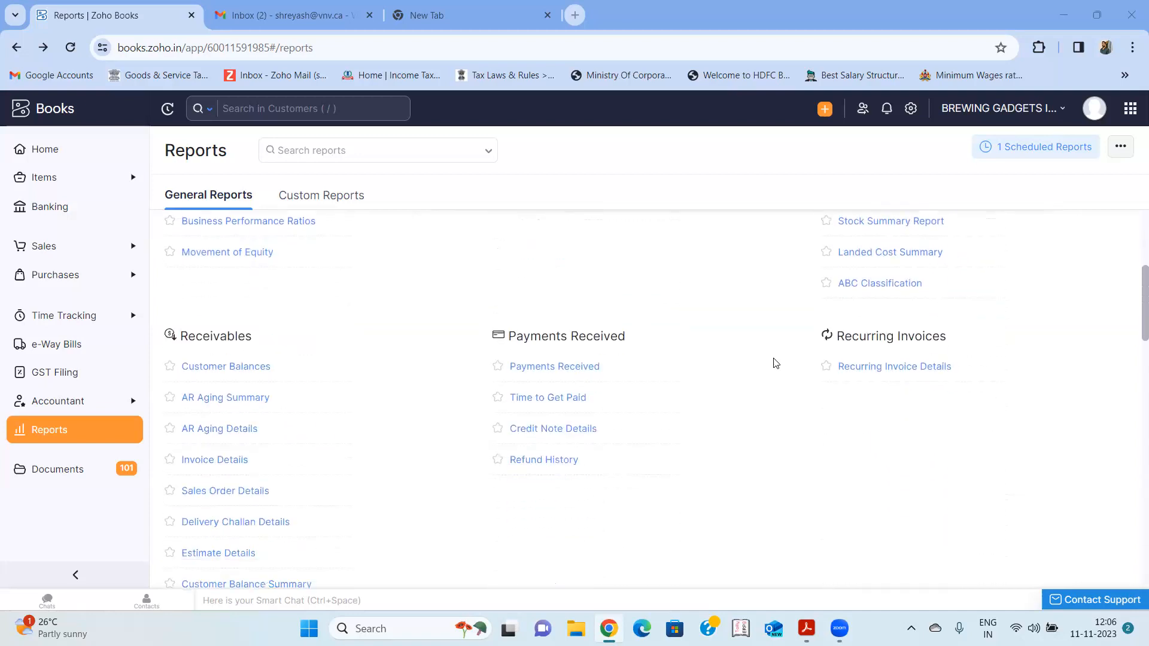
scroll(775, 363, "down", 4)
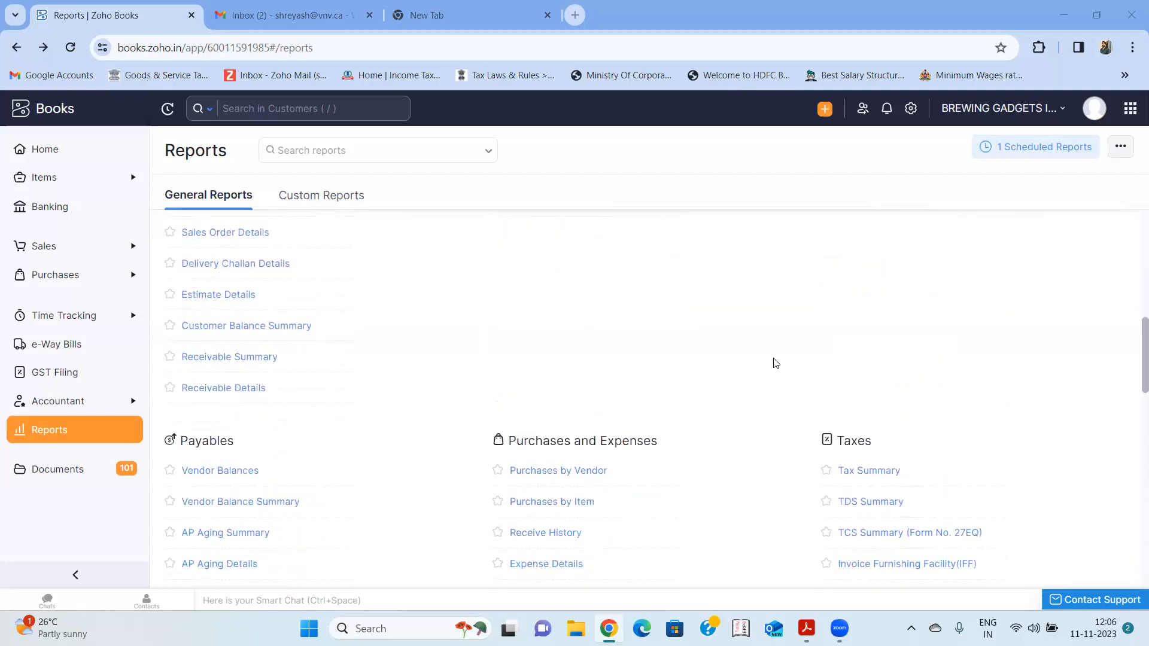
scroll(775, 363, "down", 5)
scroll(775, 364, "up", 9)
scroll(775, 363, "up", 5)
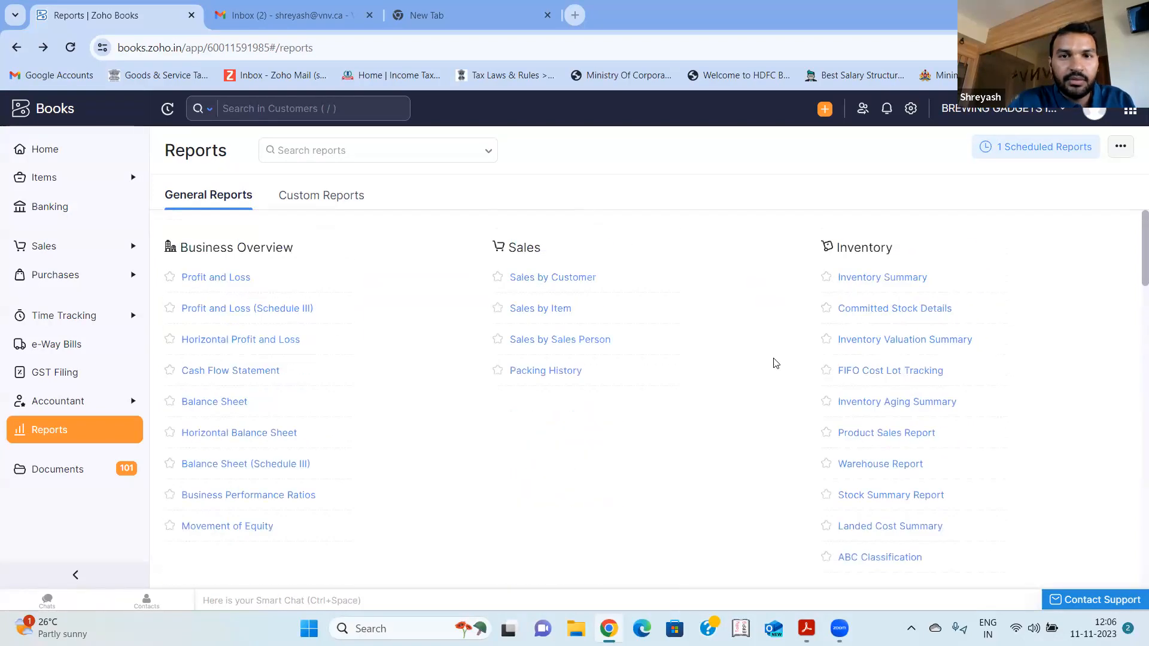